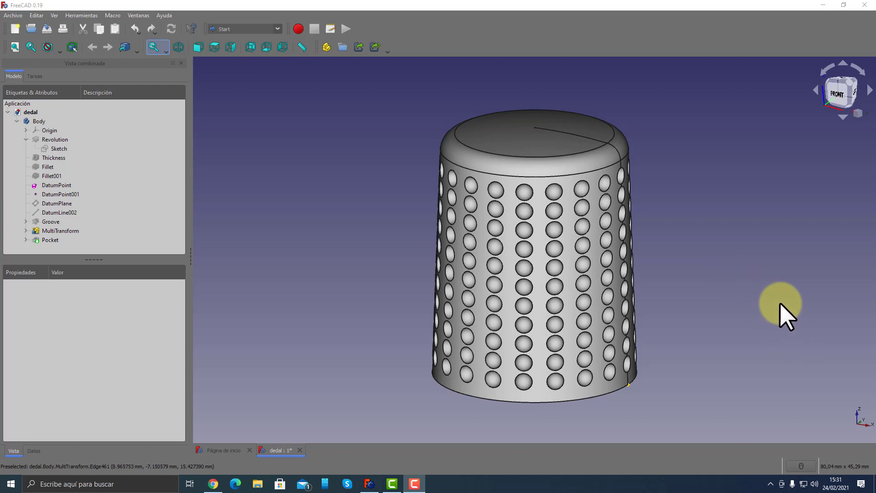
Orbit the thimble model to inspect its underside.
mouse_move(780, 303)
middle_down()
mouse_move(630, 264)
mouse_move(638, 254)
mouse_move(637, 133)
mouse_move(610, 206)
mouse_move(661, 264)
mouse_move(799, 269)
middle_up()
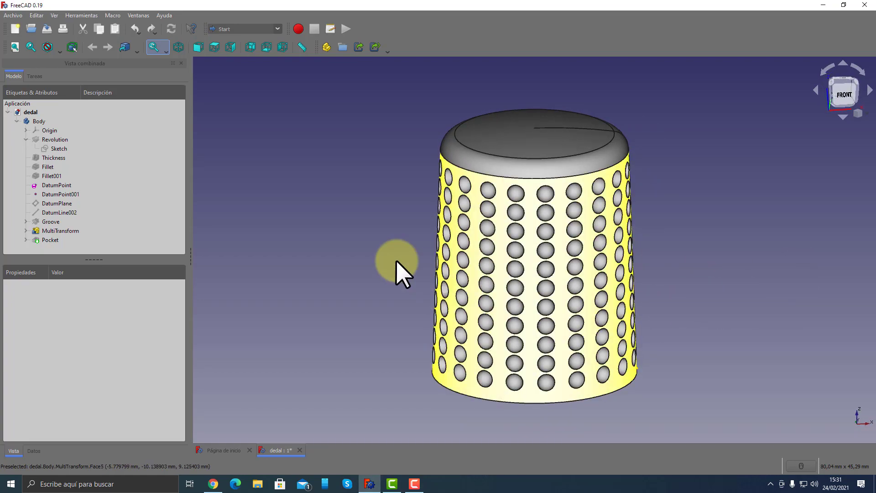
mouse_move(397, 264)
middle_down()
mouse_move(636, 248)
mouse_move(637, 170)
mouse_move(598, 297)
mouse_move(593, 368)
mouse_move(599, 248)
mouse_move(446, 256)
mouse_move(394, 272)
mouse_move(604, 258)
middle_up()
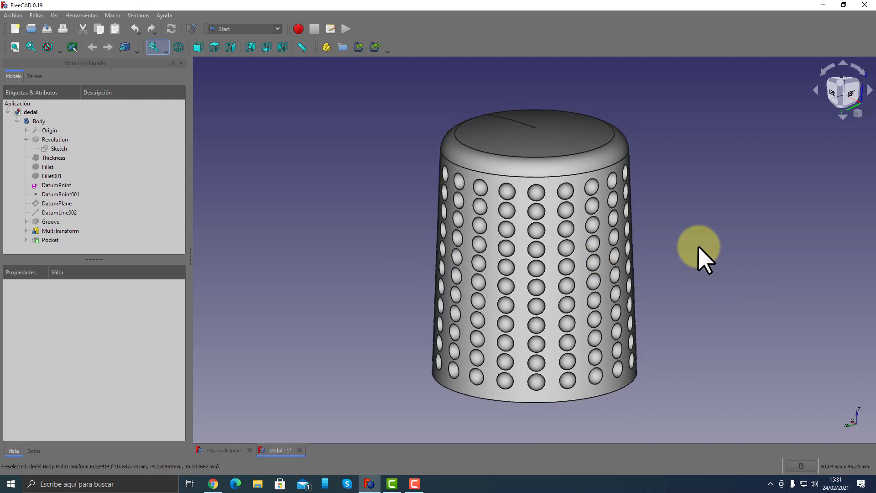
mouse_move(701, 250)
middle_down()
mouse_move(728, 229)
mouse_move(700, 239)
middle_up()
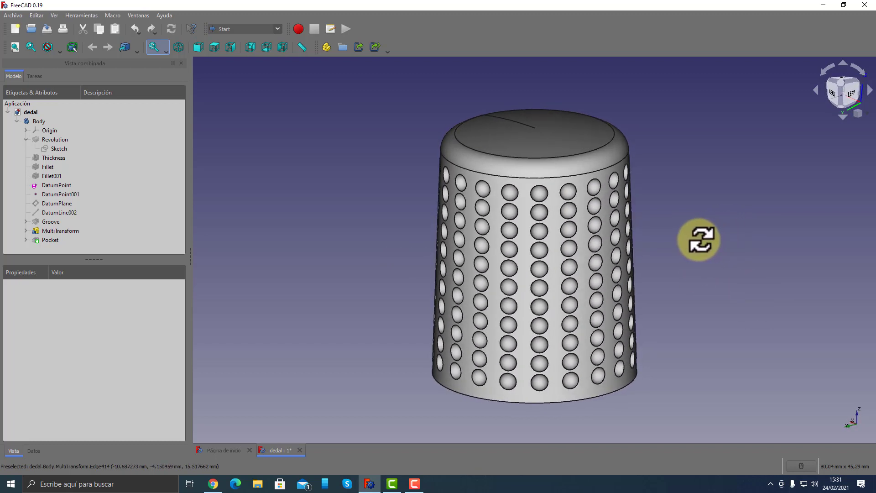
Close the thimble document, discarding changes, and create a new empty document.
click(299, 451)
click(439, 259)
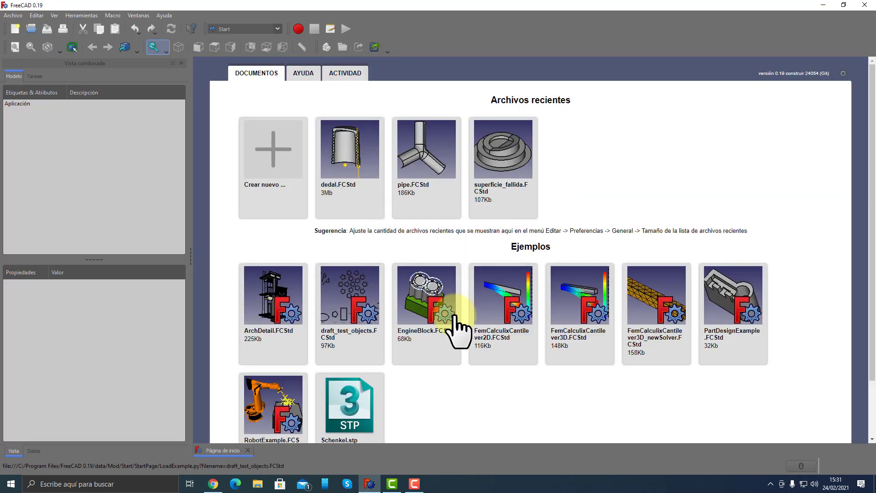
click(282, 165)
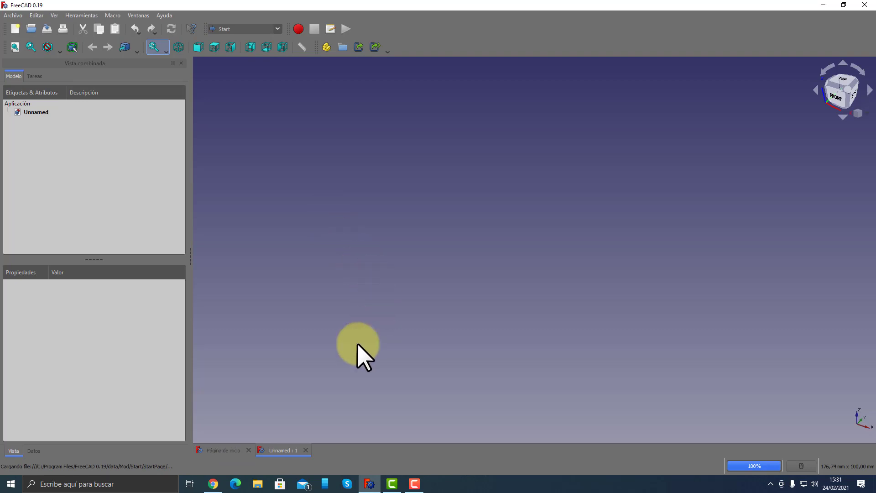
Bring the browser forward and close two extra Facebook photo tabs.
click(213, 484)
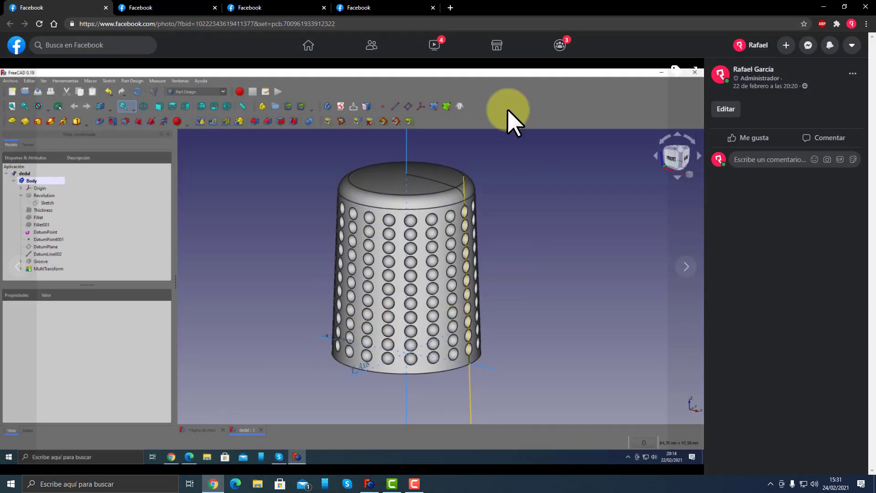
click(107, 7)
click(108, 9)
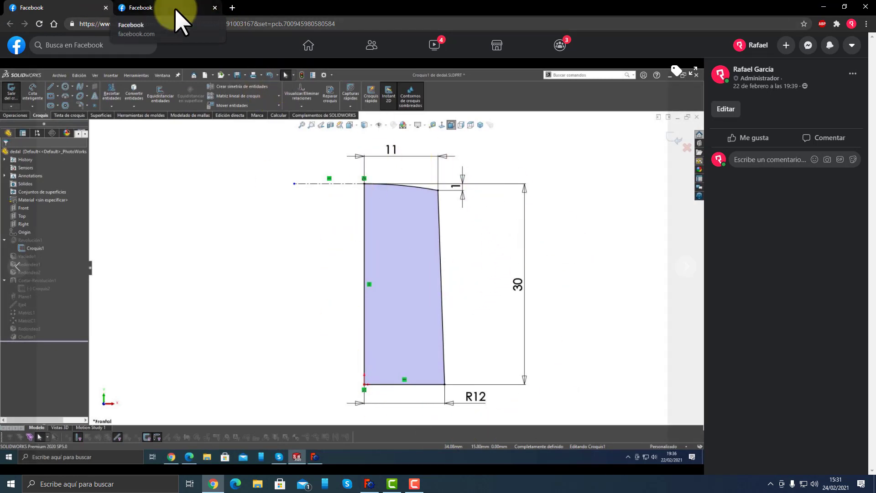
Step through the shared photos to the SolidWorks sphere-hole sketch screenshot.
key(Right)
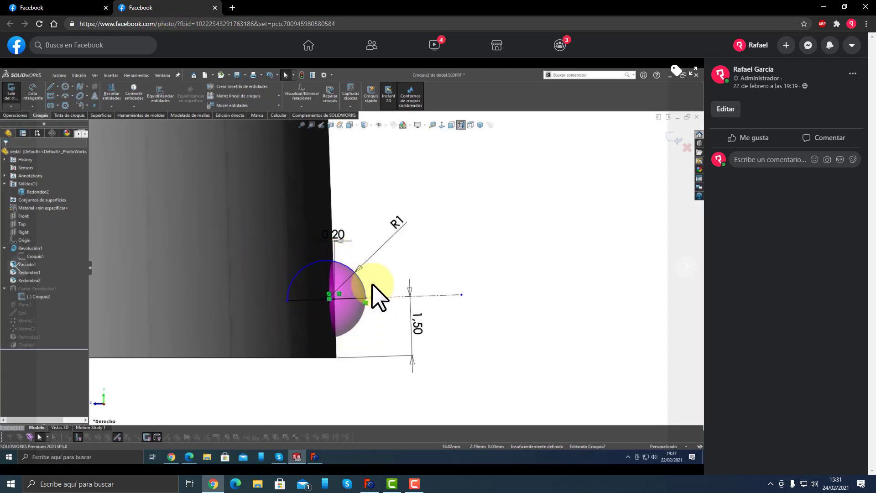
mouse_move(486, 334)
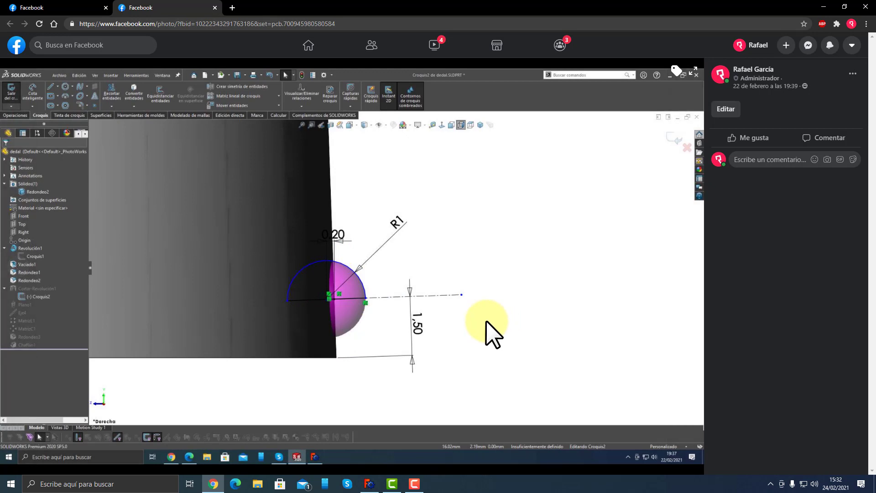
click(59, 8)
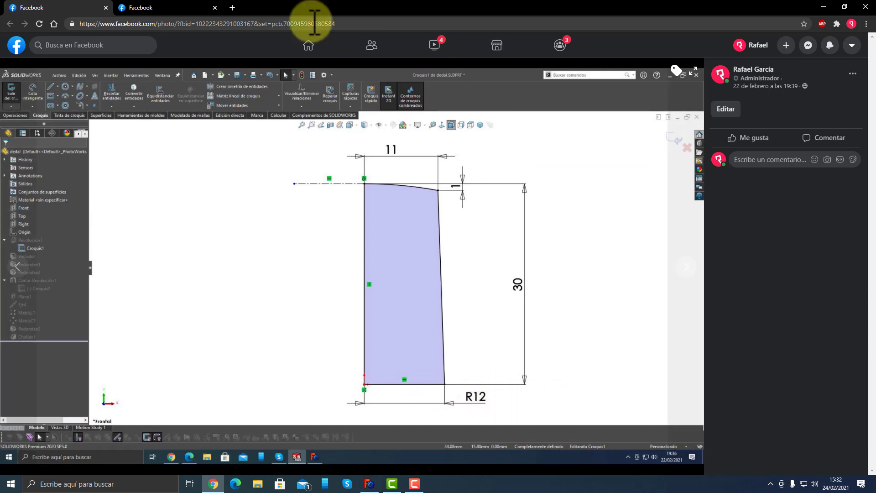
key(Right)
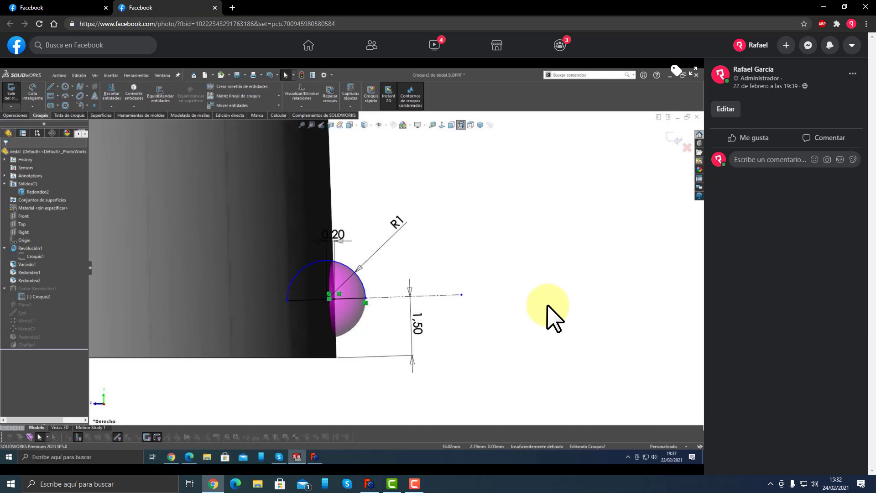
Step back to the other SolidWorks sketch photo and open a new Google start-page tab.
click(370, 483)
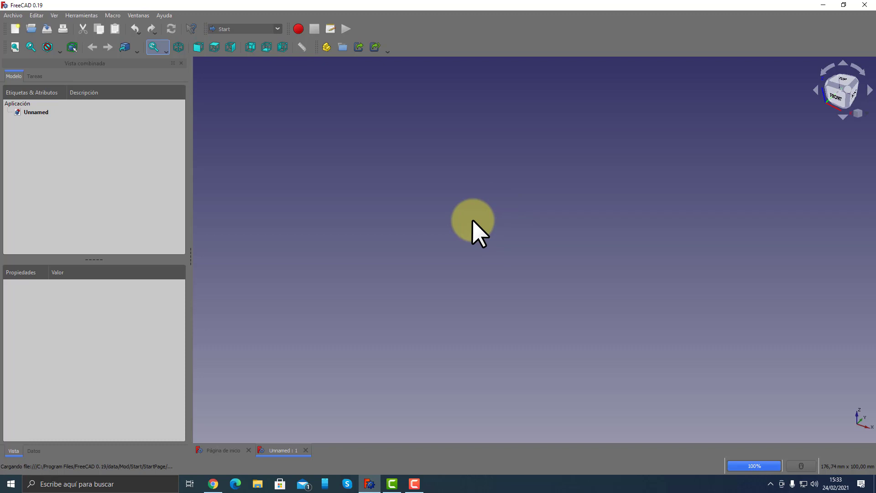
click(212, 483)
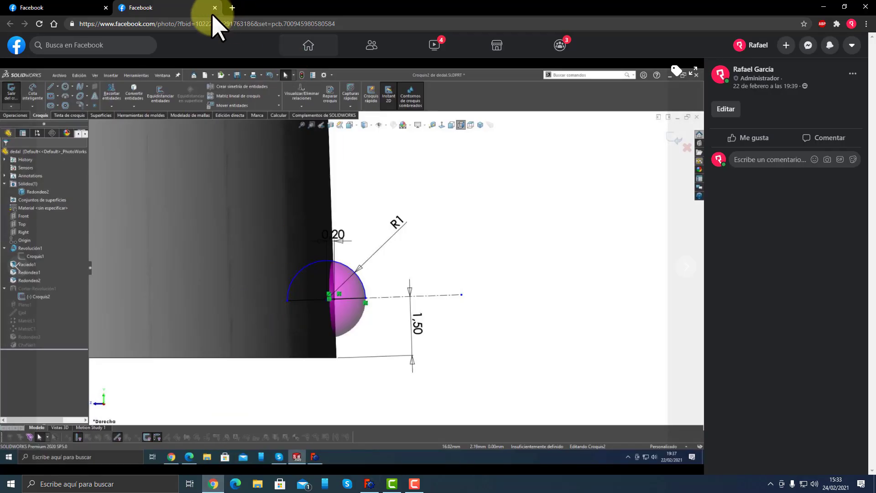
key(Left)
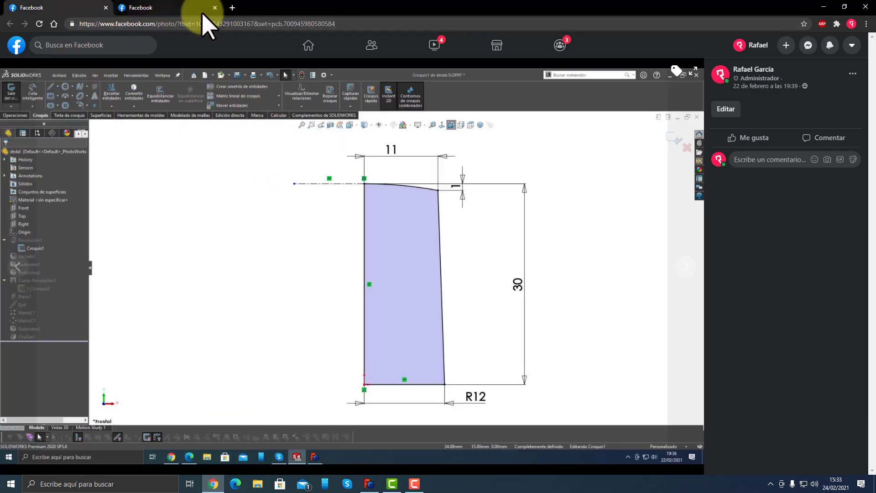
click(232, 7)
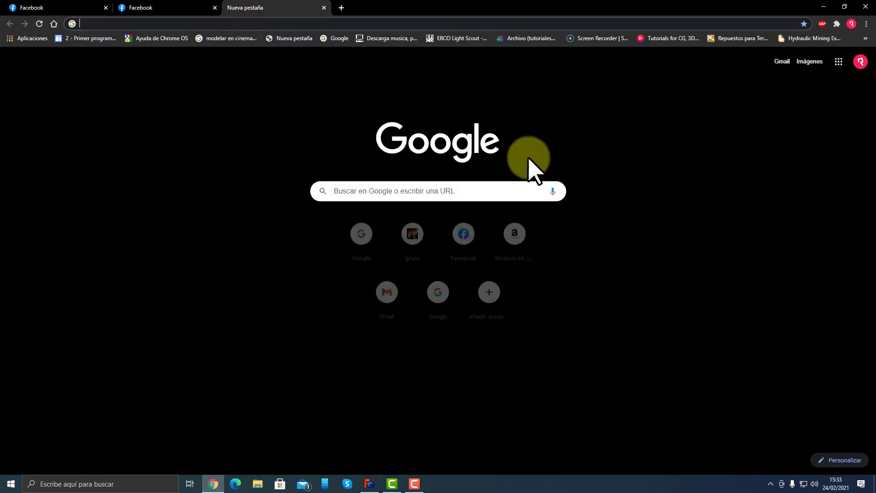
click(475, 246)
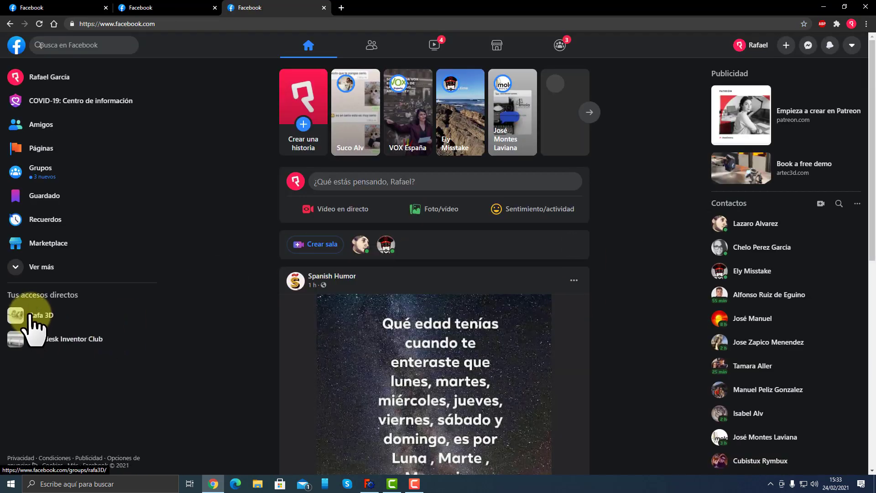
click(29, 316)
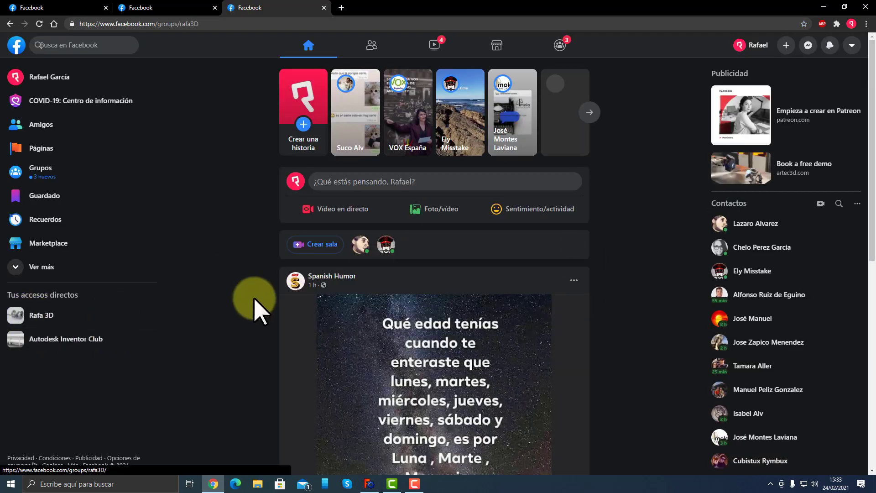
scroll(568, 361, down, 5)
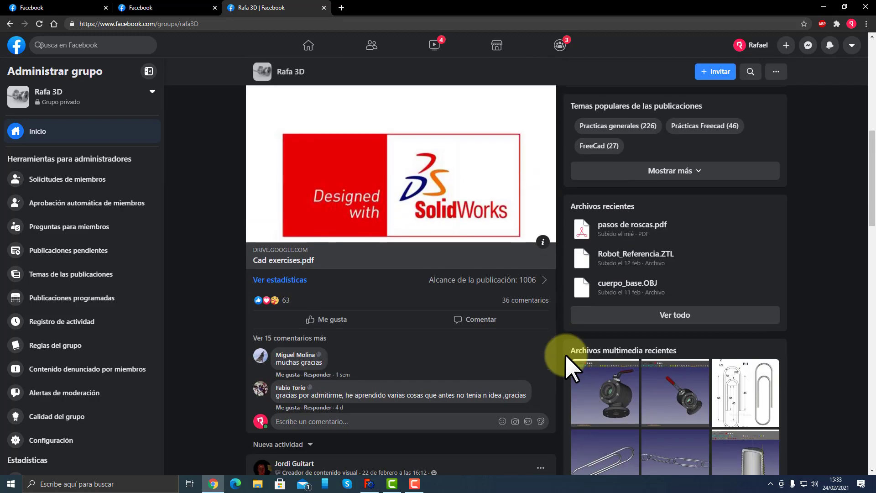
scroll(566, 354, down, 5)
scroll(566, 354, down, 4)
scroll(566, 355, down, 4)
scroll(566, 355, down, 4)
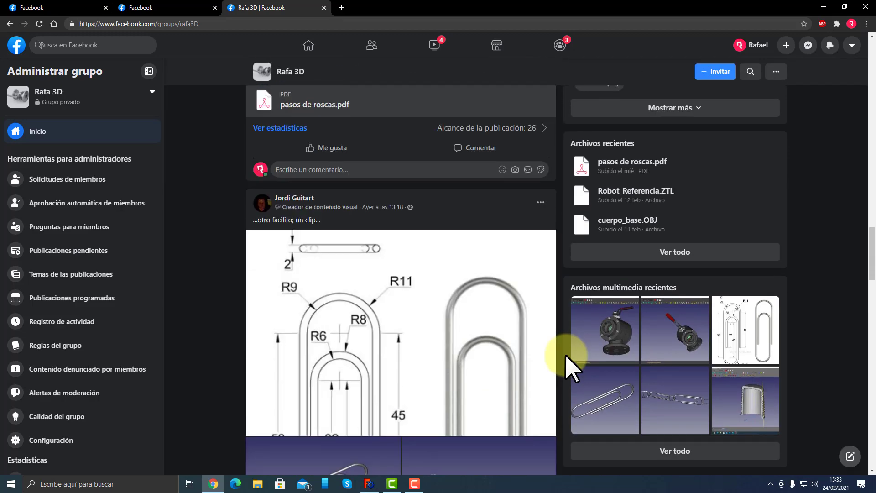
scroll(566, 355, down, 5)
scroll(566, 354, down, 5)
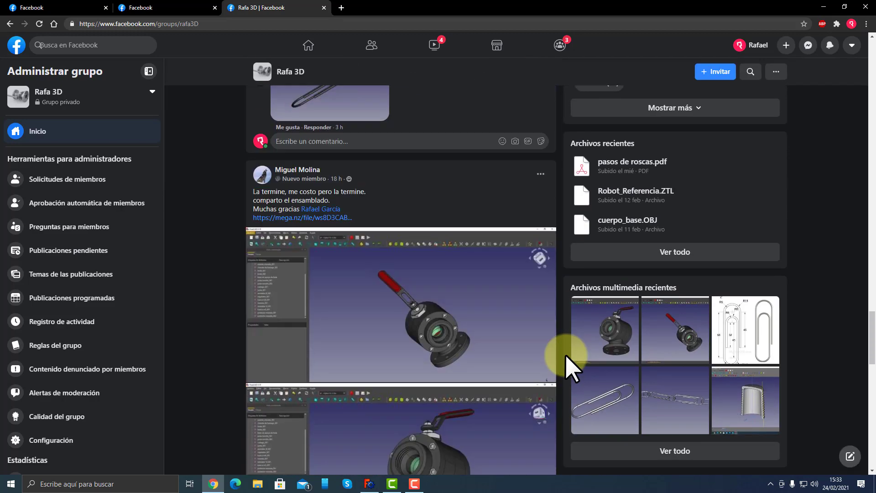
scroll(565, 354, down, 5)
scroll(566, 355, down, 5)
scroll(566, 355, down, 5)
scroll(565, 355, down, 5)
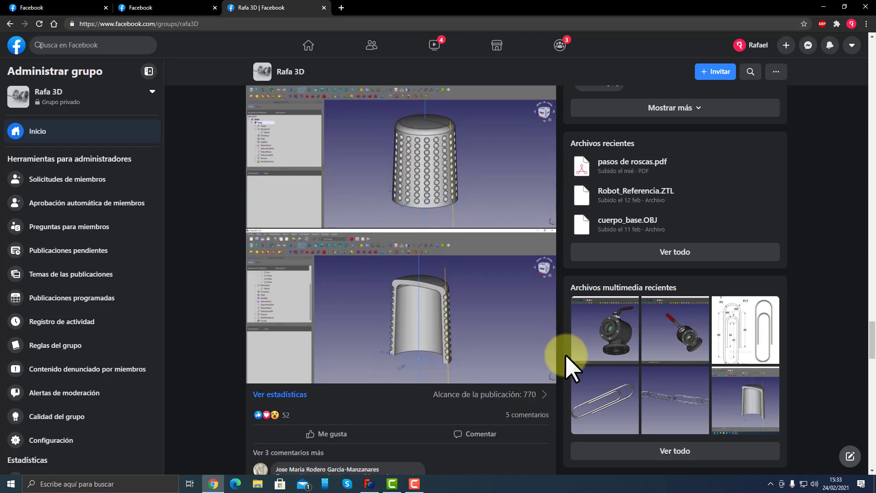
scroll(566, 355, up, 4)
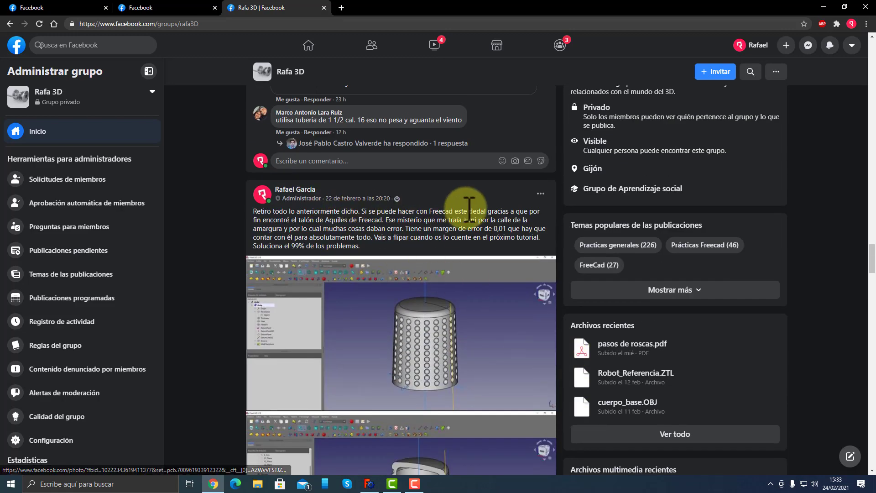
scroll(526, 329, down, 1)
scroll(527, 329, down, 8)
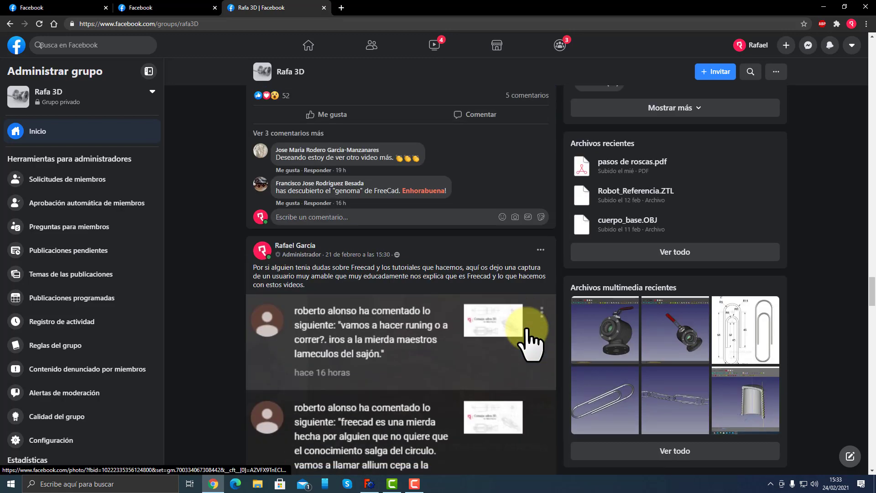
scroll(530, 343, down, 3)
scroll(529, 343, down, 4)
scroll(530, 343, down, 5)
scroll(530, 343, down, 7)
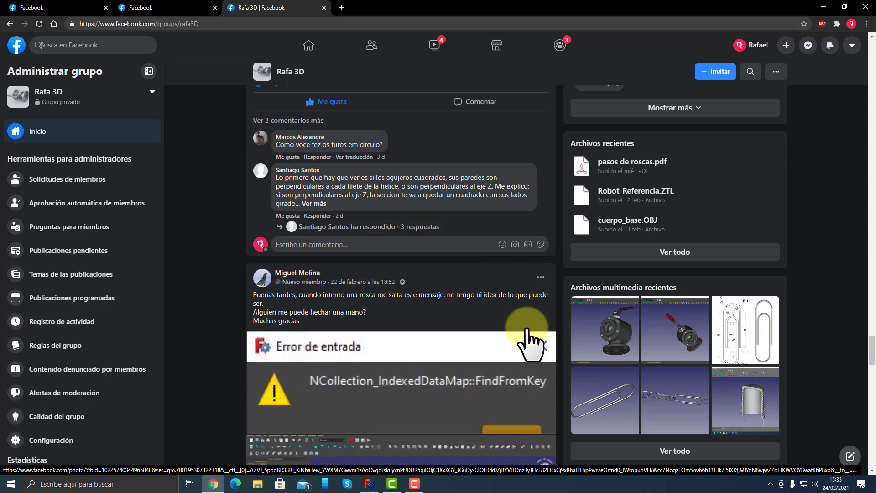
scroll(528, 331, up, 15)
scroll(528, 331, down, 2)
scroll(529, 331, down, 3)
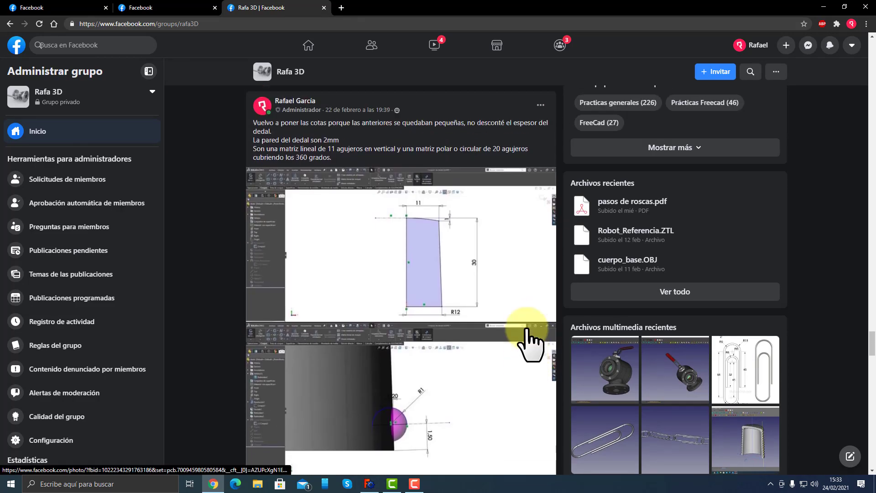
scroll(528, 338, up, 2)
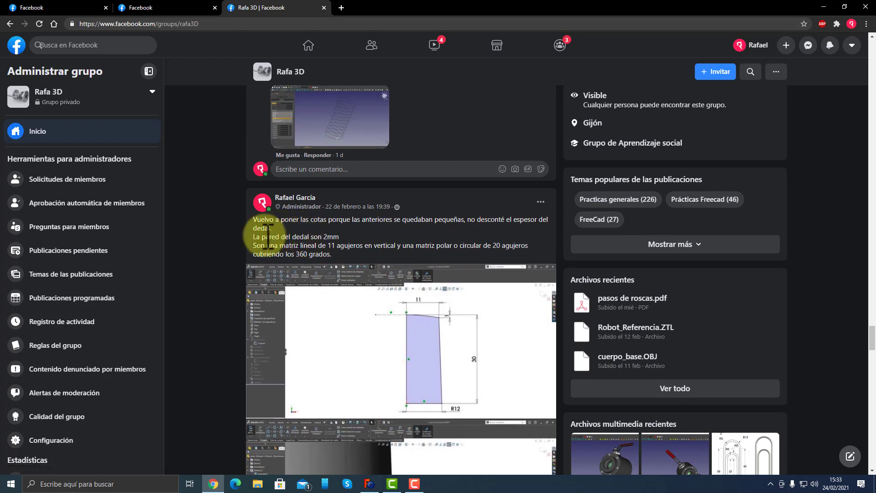
drag(252, 237, 340, 237)
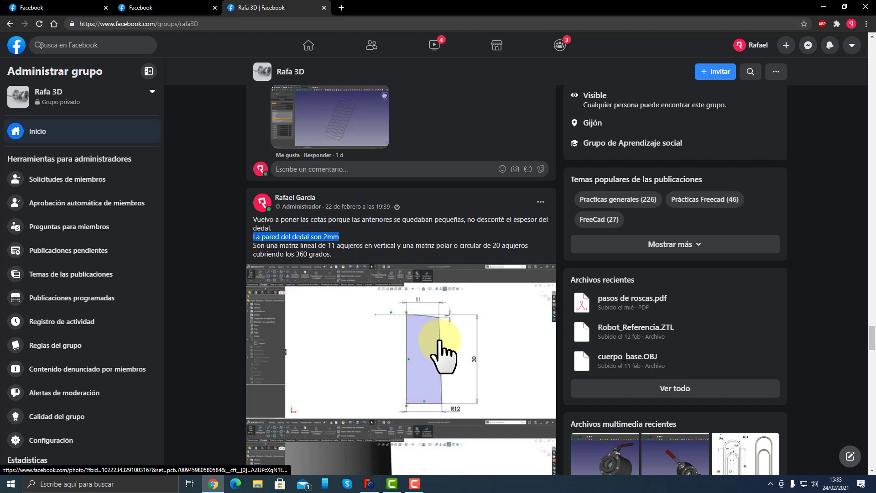
drag(327, 245, 365, 246)
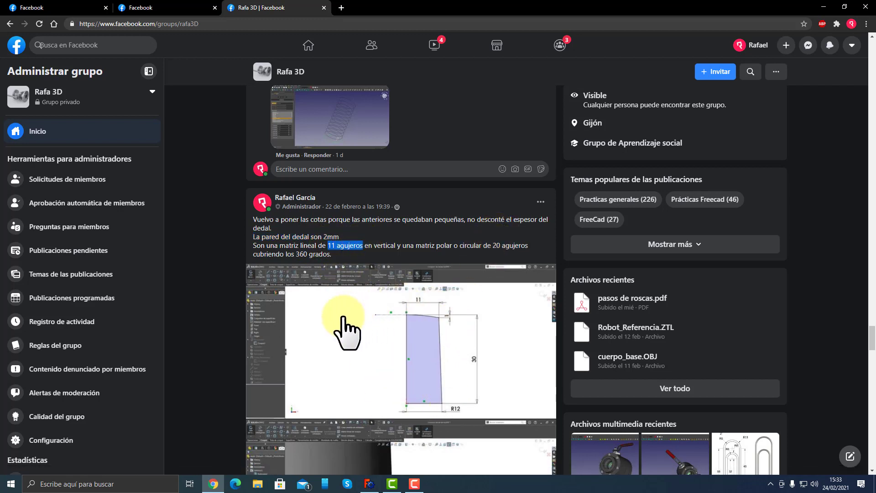
double_click(497, 246)
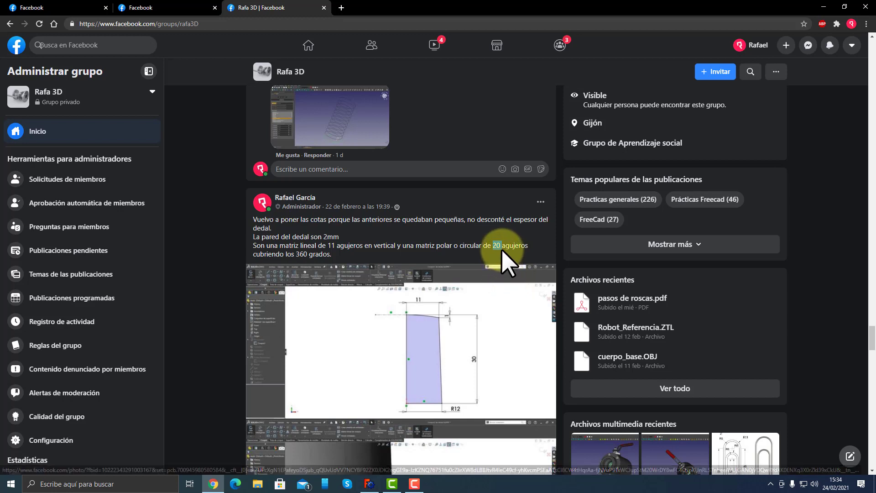
double_click(331, 246)
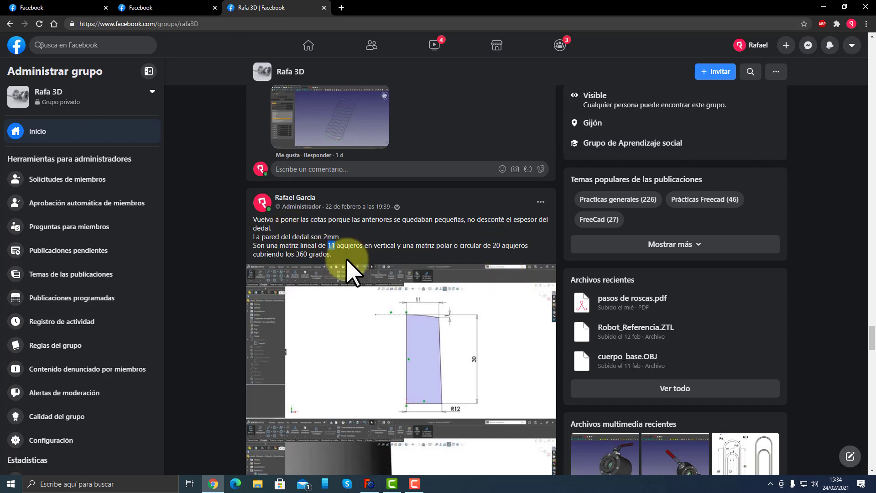
double_click(496, 246)
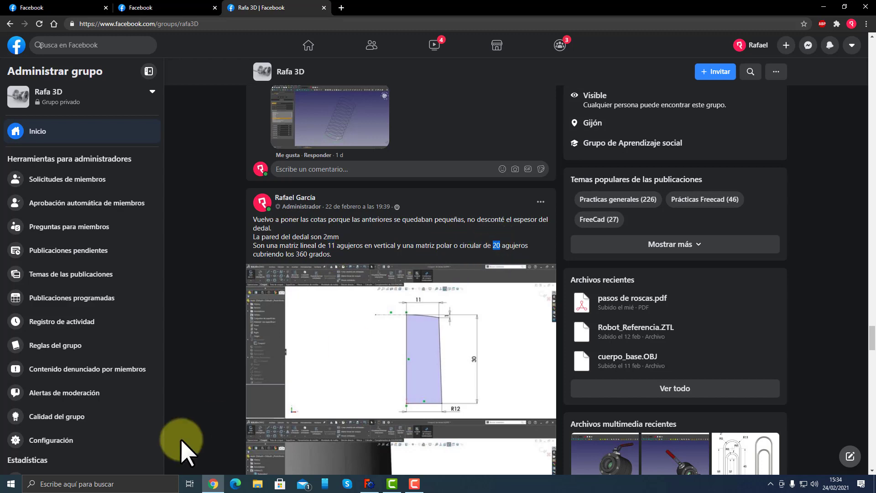
click(89, 483)
text(111)
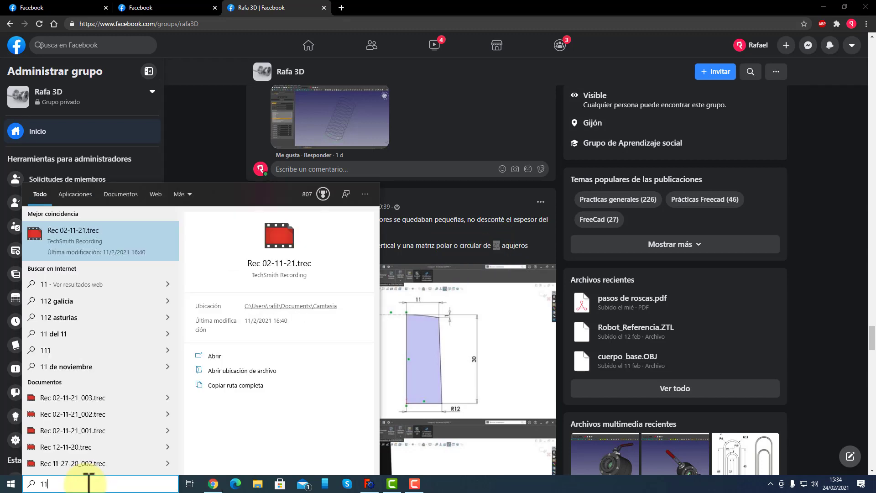
text(20)
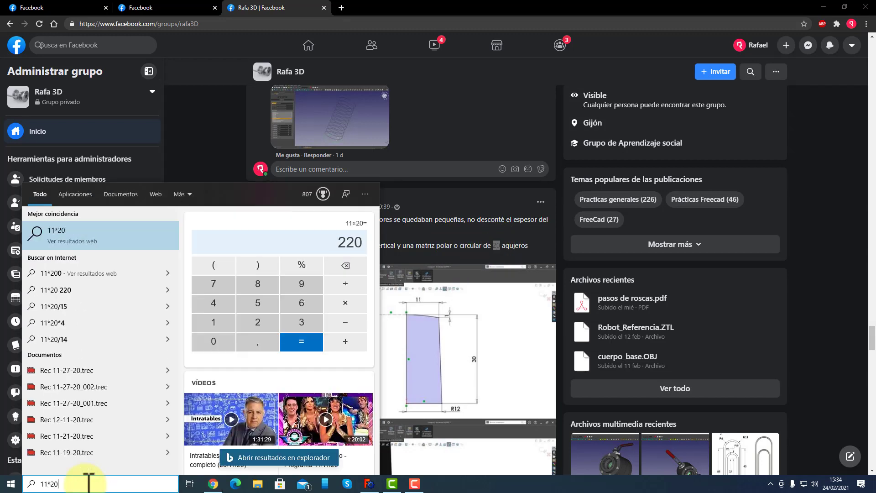
click(499, 208)
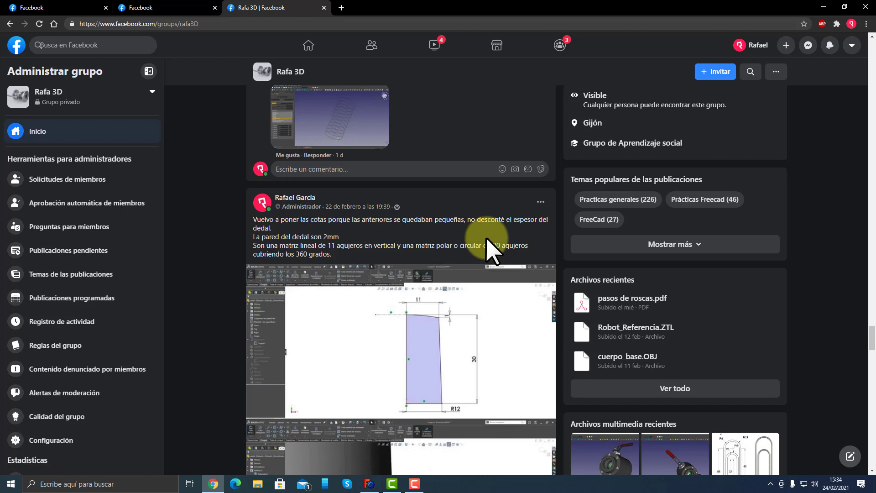
Close the Rafa 3D Facebook group tab and return to FreeCAD's empty Unnamed document.
scroll(498, 349, down, 3)
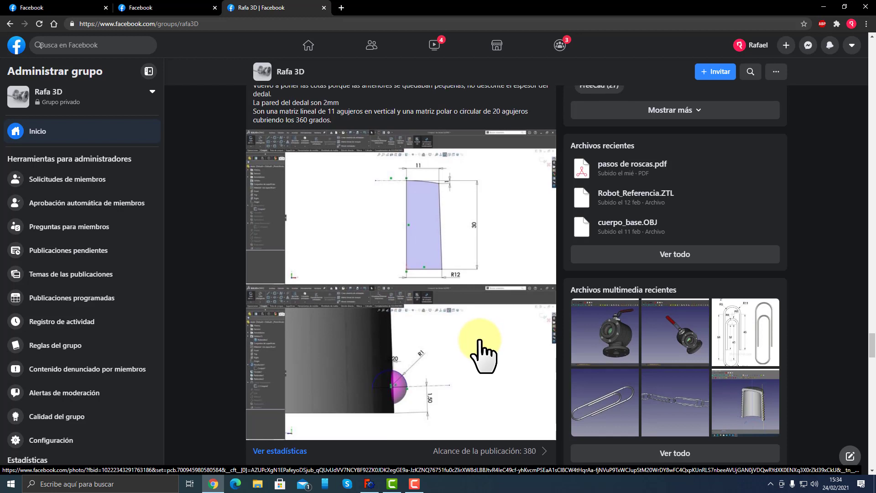
scroll(489, 337, up, 2)
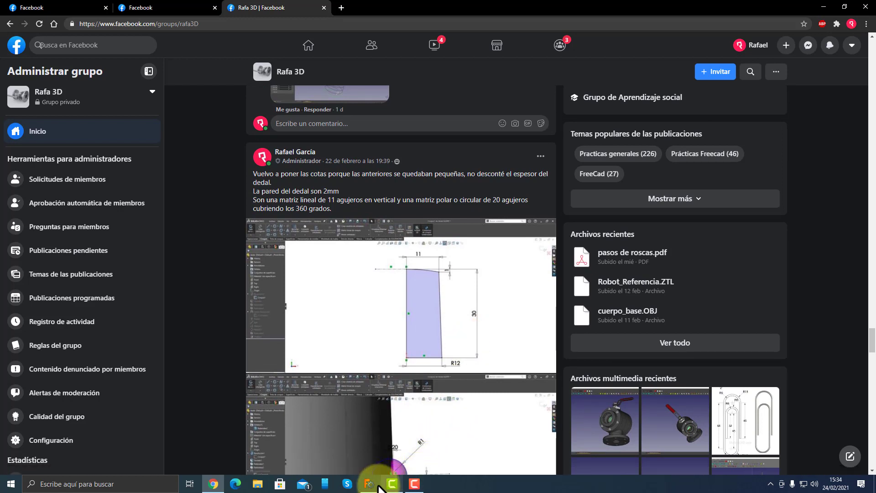
click(324, 8)
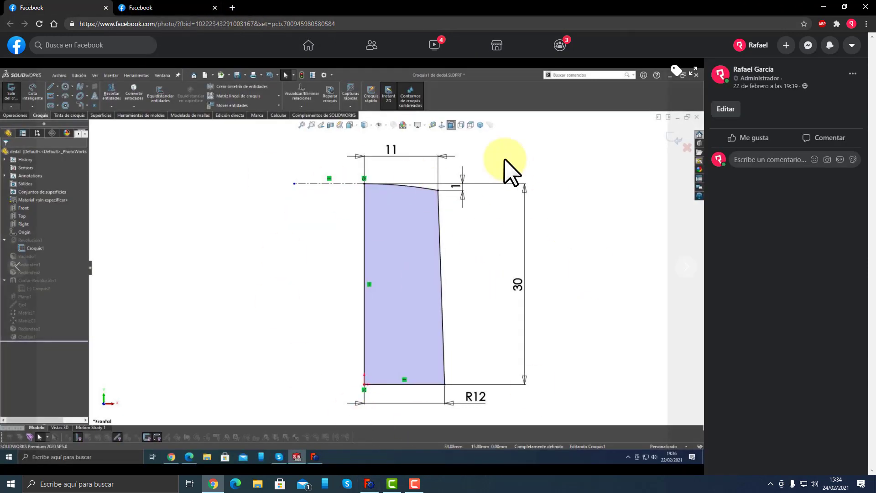
mouse_move(475, 287)
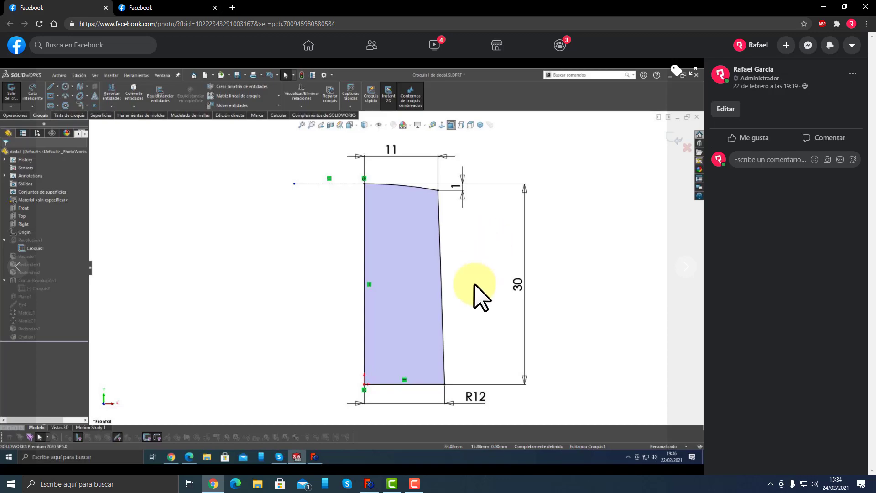
click(369, 484)
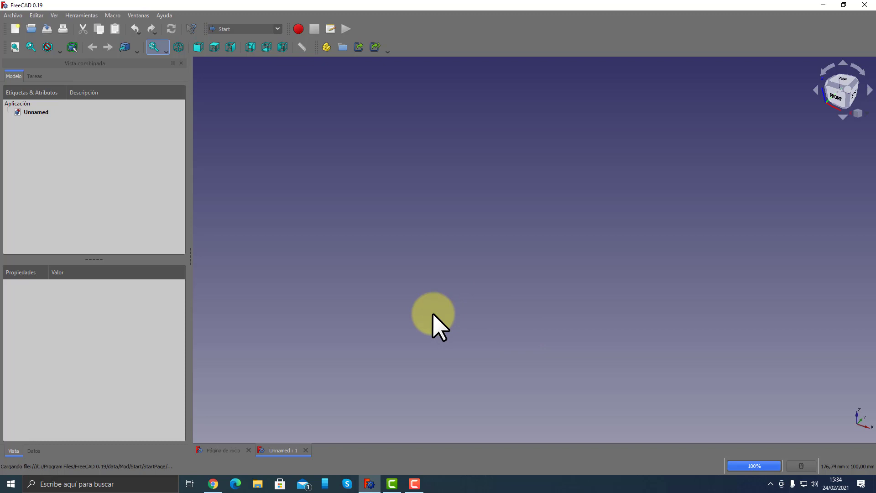
Switch to Part Design and create a new sketch on the XZ_Plane.
click(278, 26)
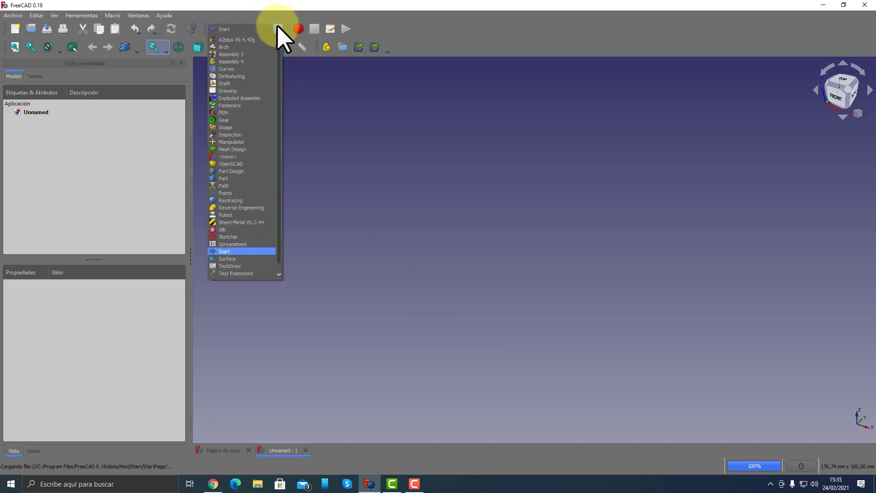
click(241, 171)
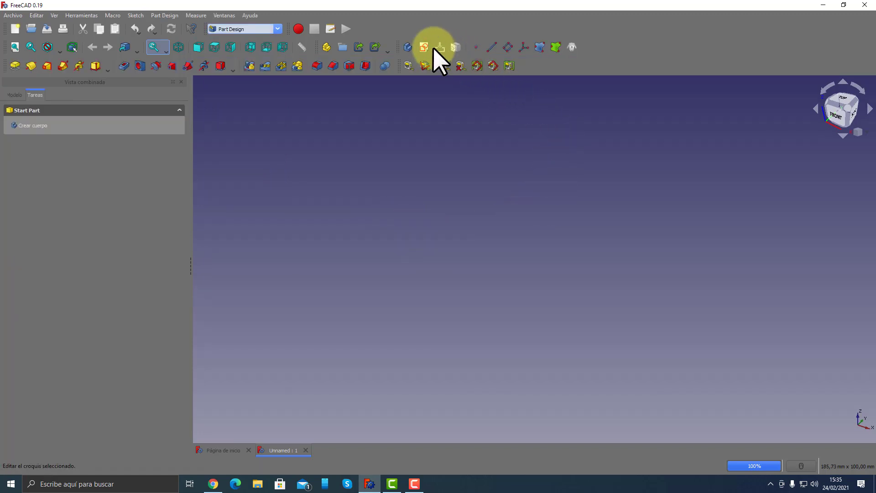
click(426, 48)
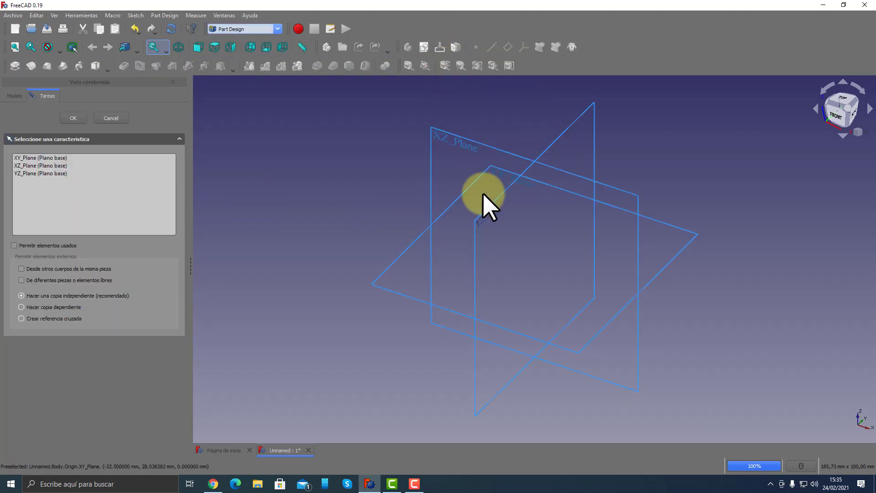
click(474, 139)
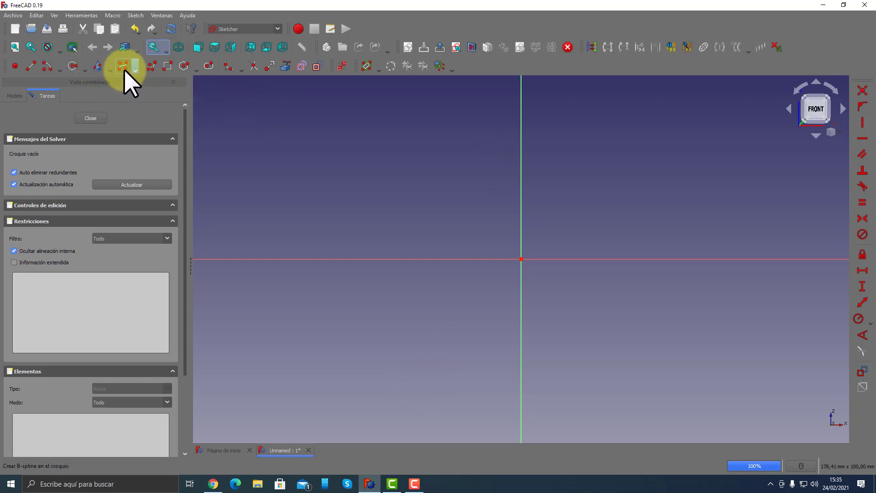
Draw the first polyline edge down the vertical axis to the origin.
click(150, 66)
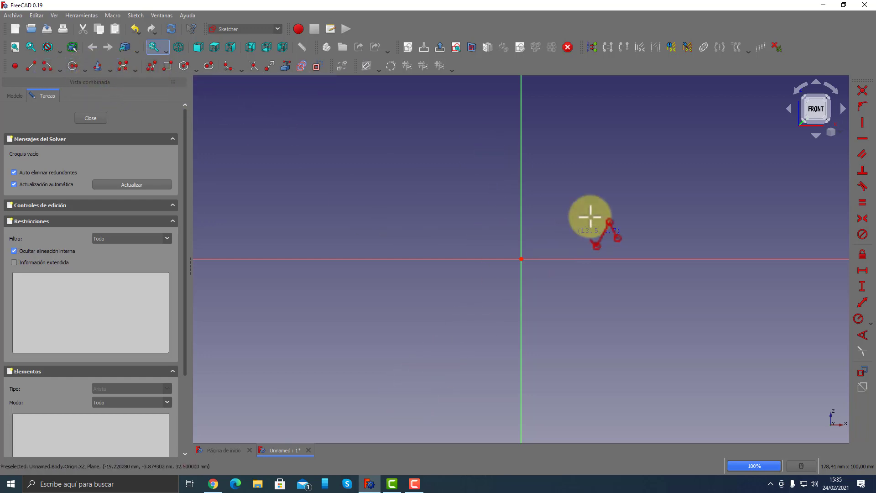
click(522, 86)
click(521, 259)
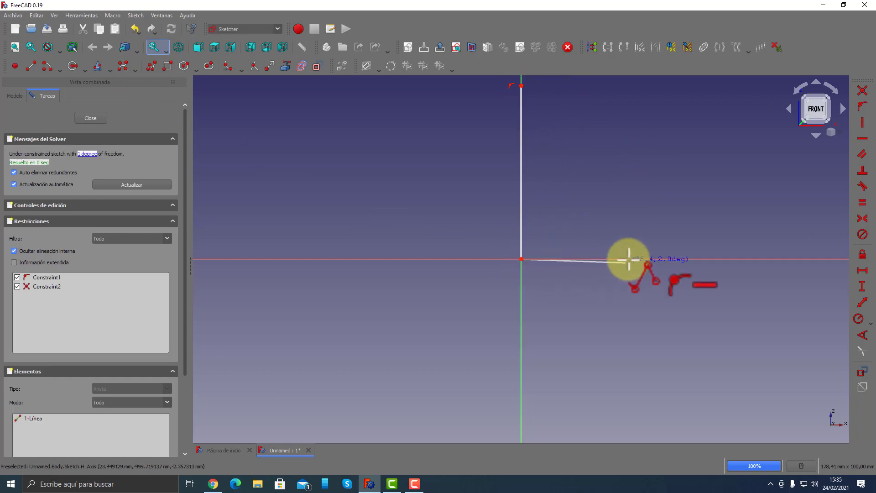
Extend the polyline along the horizontal axis and up the slanted outer side.
click(644, 259)
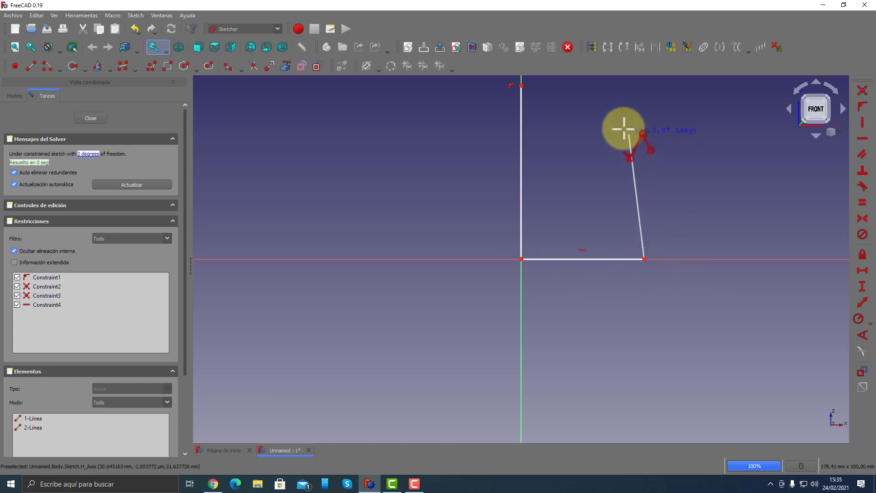
click(605, 108)
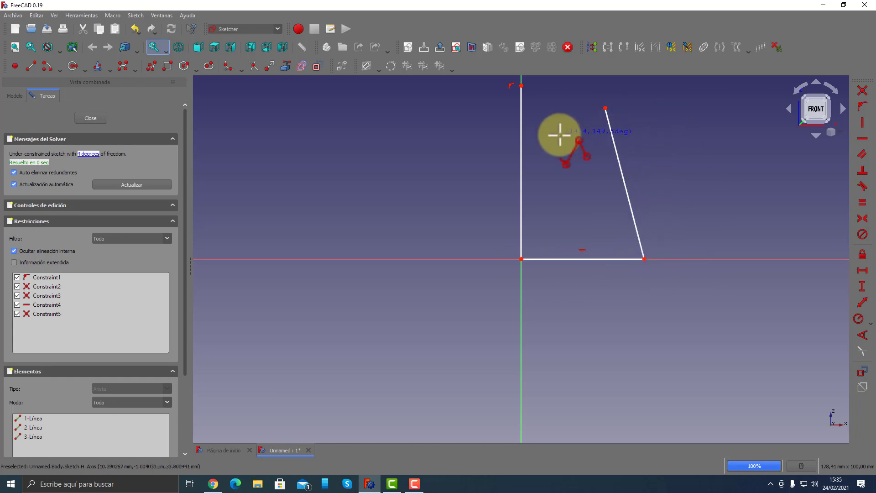
right_click(559, 135)
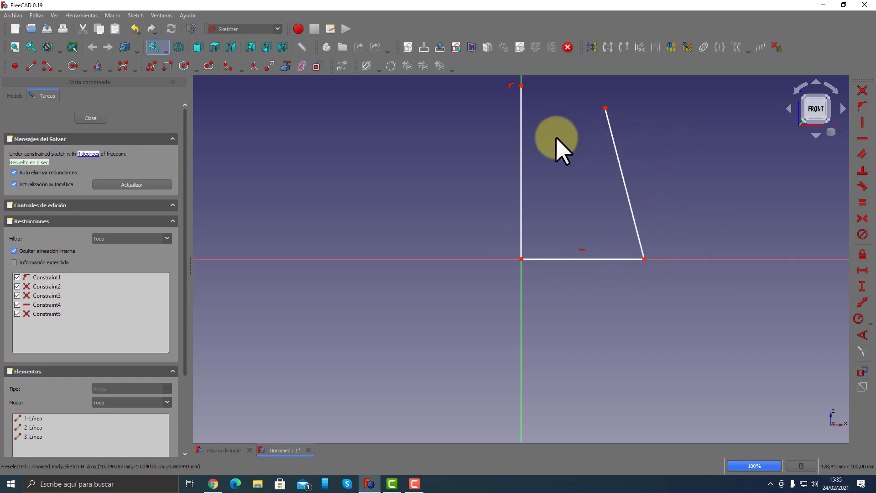
Close the profile with a 3-point arc from the vertical edge top to the slanted side.
click(57, 68)
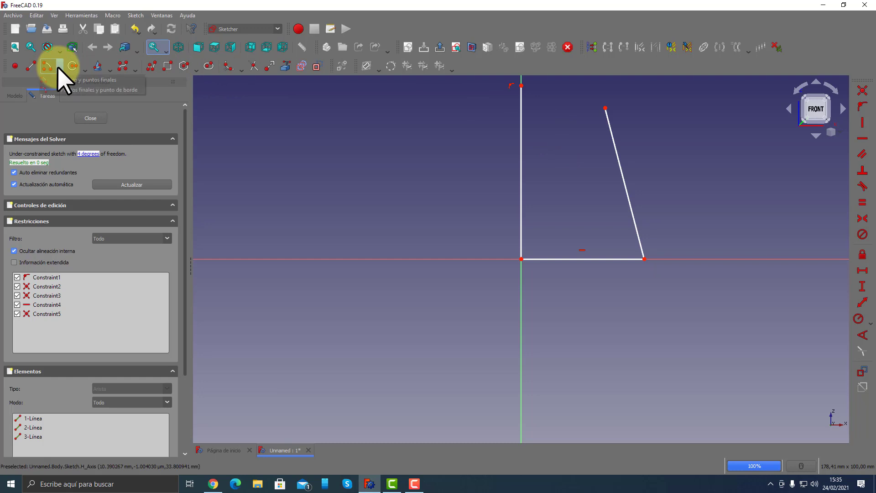
click(81, 89)
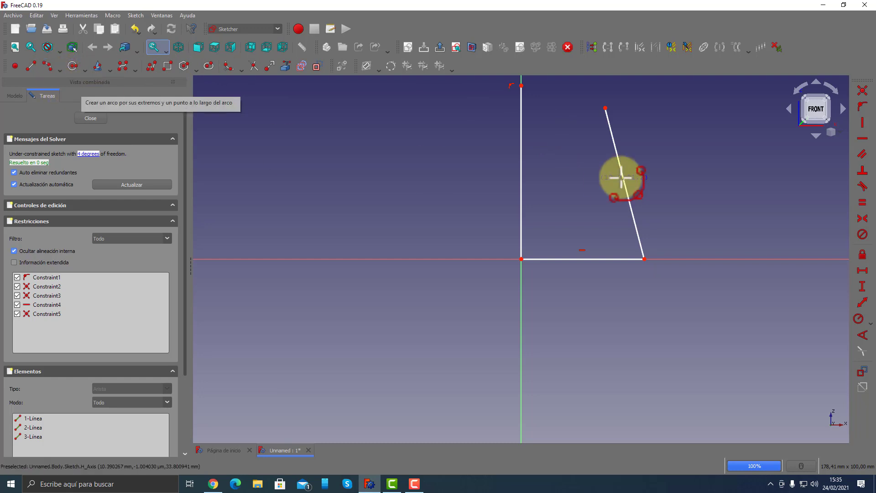
click(522, 86)
click(605, 107)
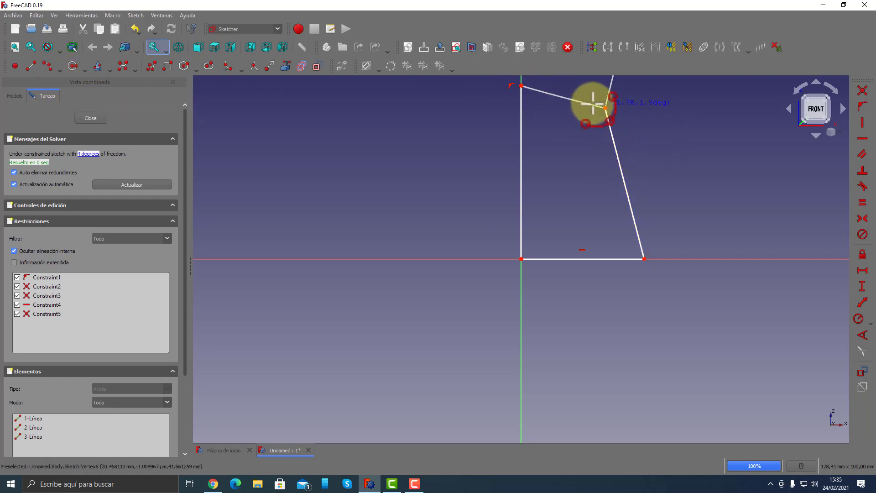
click(582, 96)
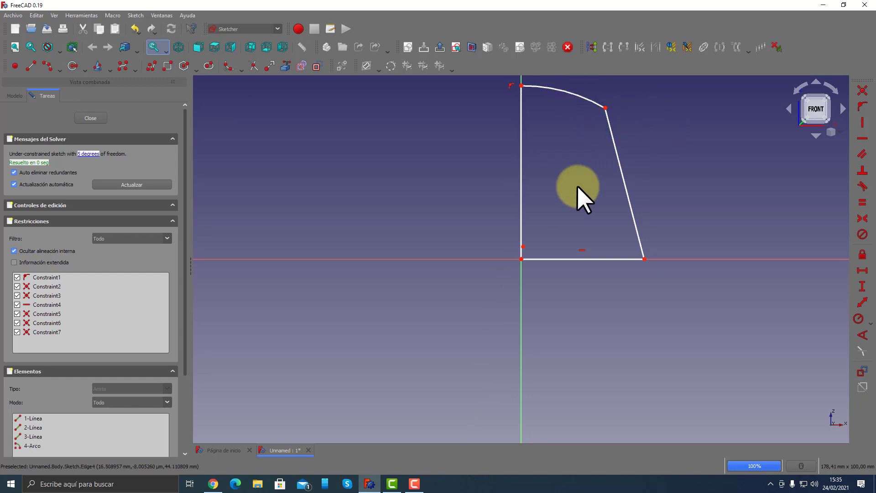
Constrain the loose point onto the vertical axis with Point on Object.
click(523, 247)
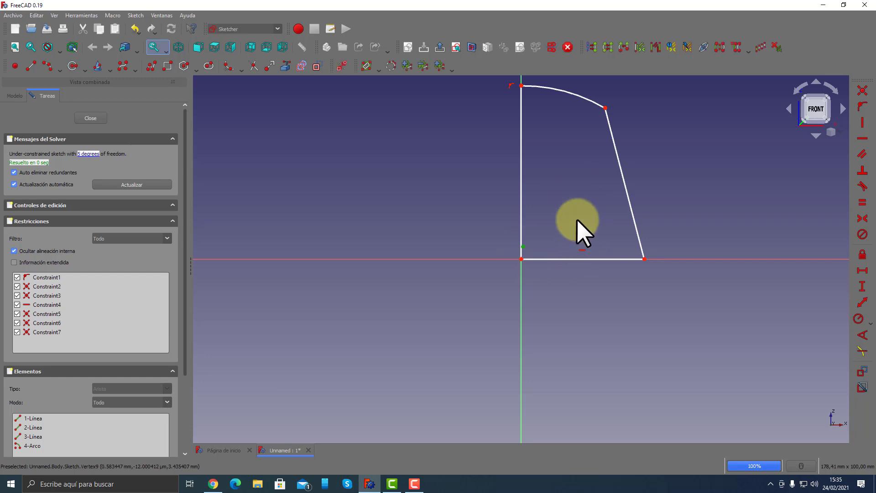
click(521, 284)
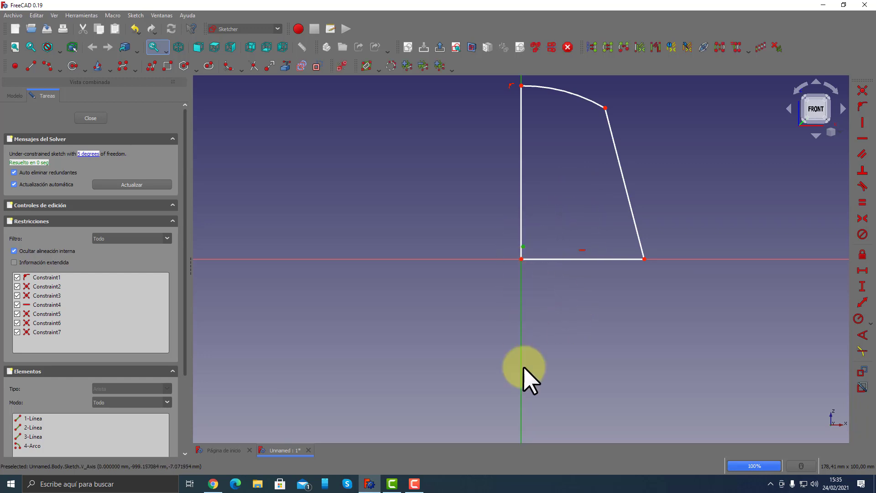
click(864, 107)
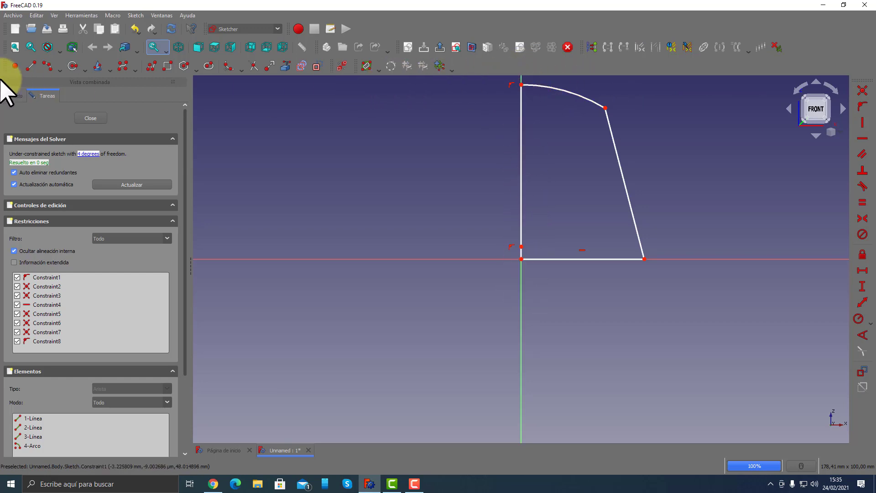
Draw a short horizontal line leftward from the arc's top and make it construction geometry.
click(31, 66)
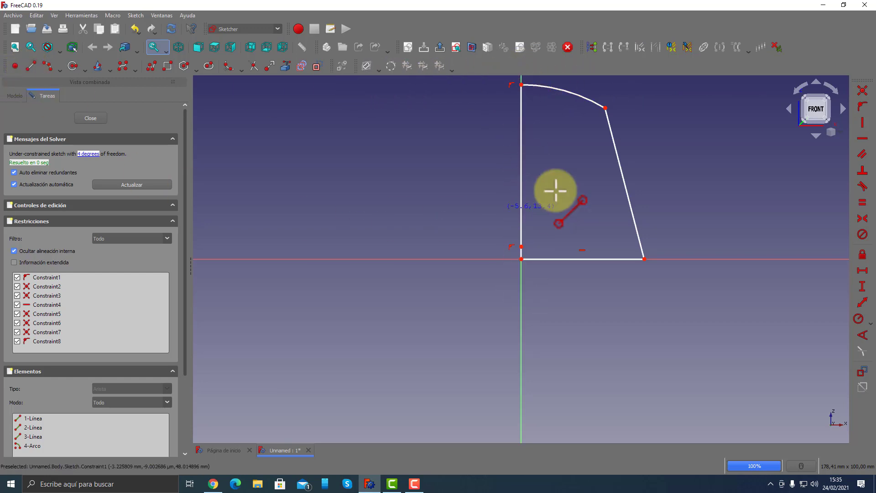
click(522, 84)
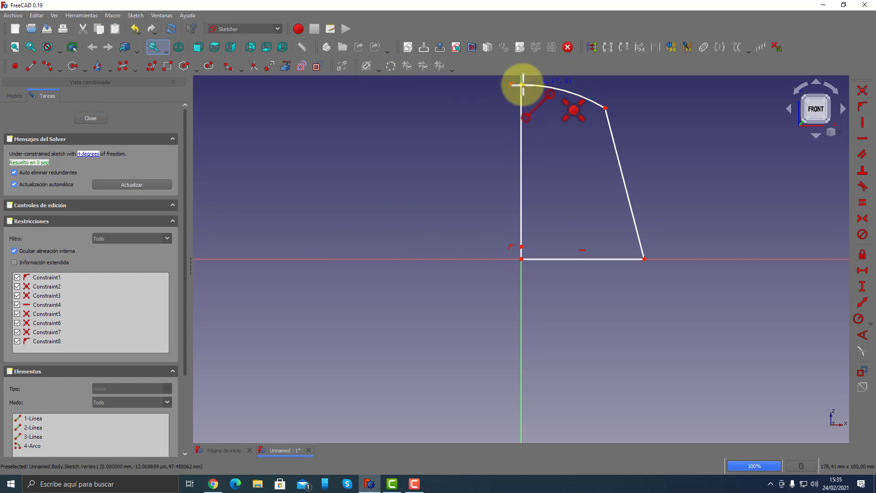
click(437, 85)
right_click(422, 122)
click(475, 84)
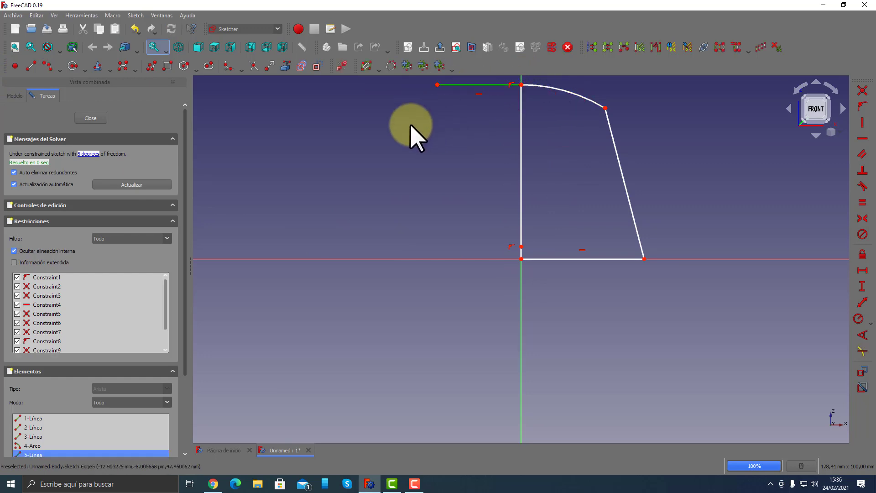
right_click(393, 127)
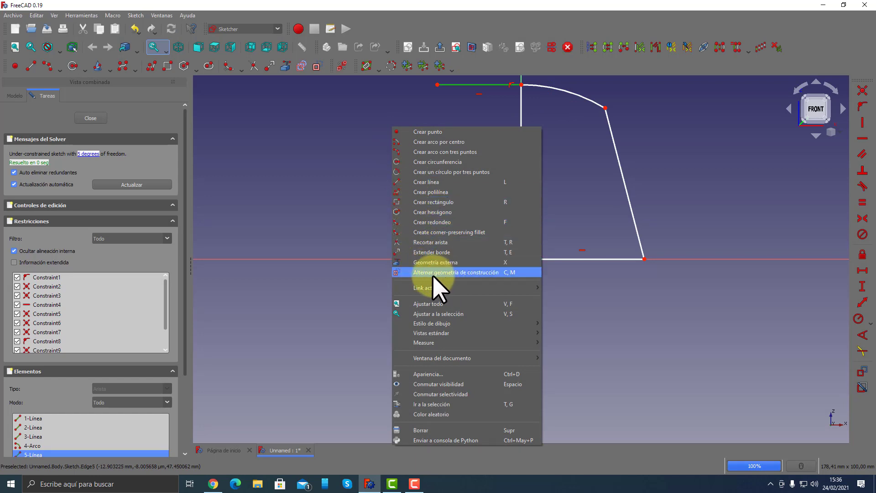
click(448, 275)
scroll(487, 188, down, 4)
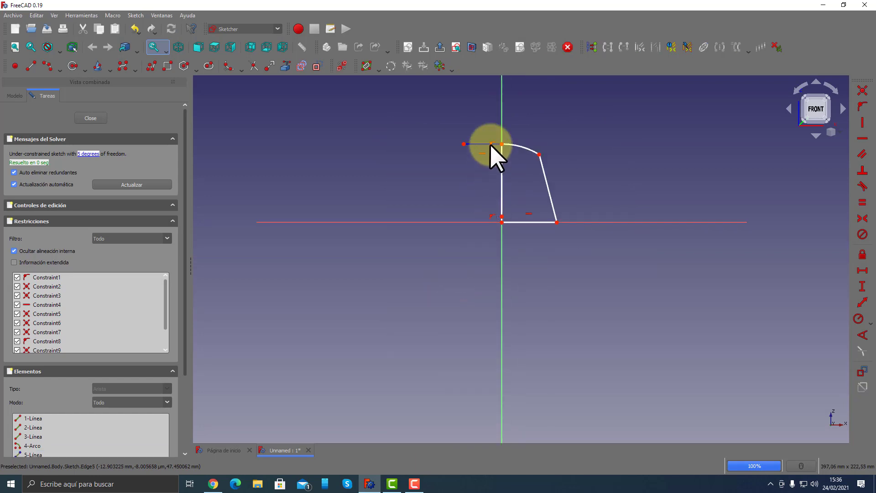
scroll(494, 129, up, 4)
scroll(494, 128, up, 2)
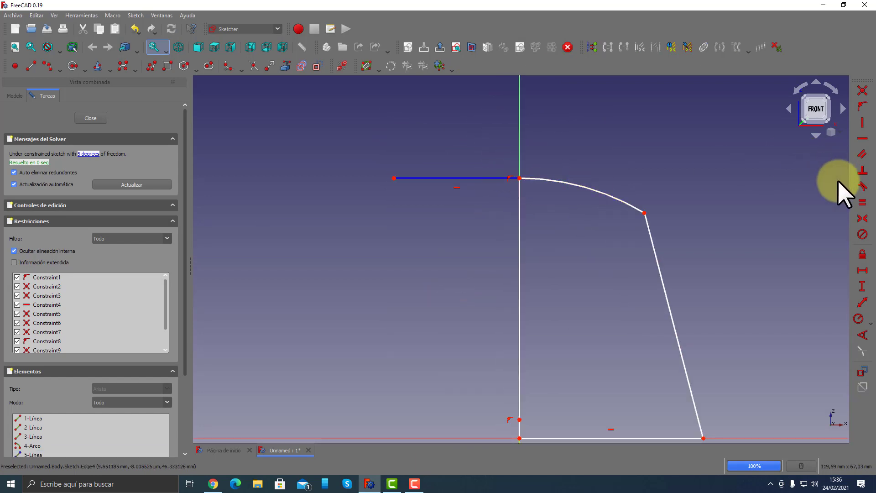
Make the arc tangent to the top line and start its horizontal length dimension.
click(863, 186)
click(545, 180)
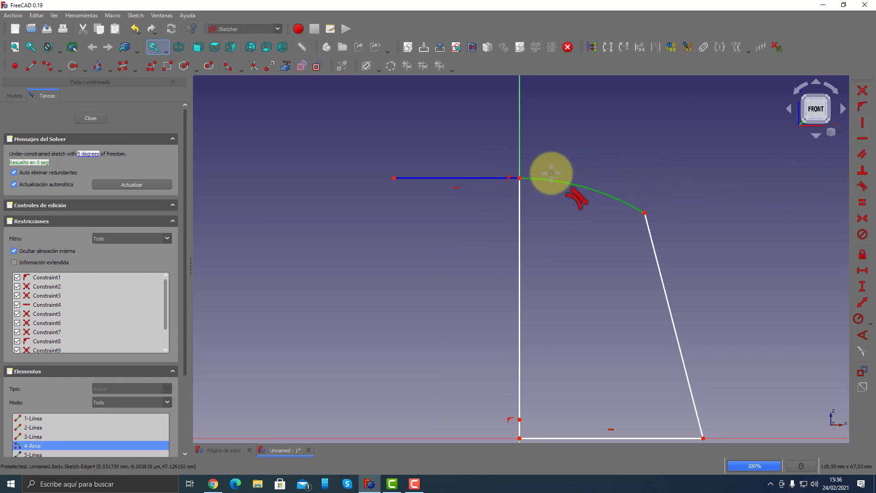
click(432, 178)
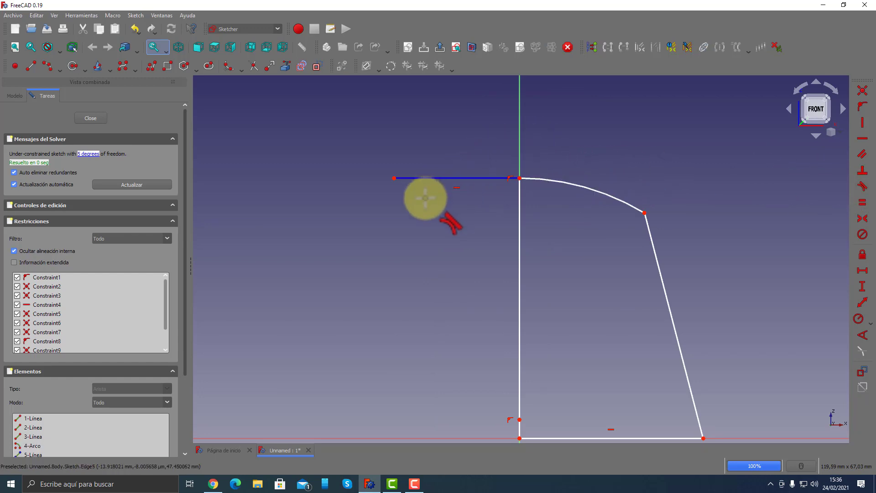
click(862, 270)
click(456, 178)
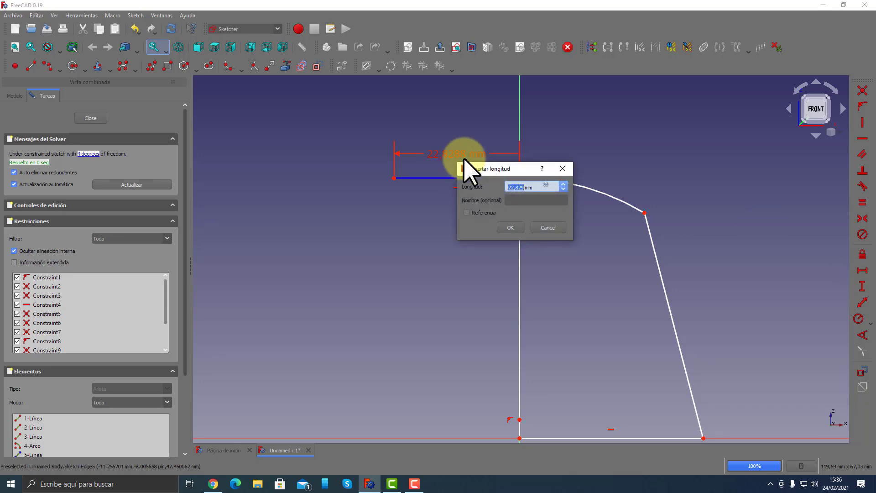
Set the top construction line's horizontal length to 20 mm.
text(20)
key(Return)
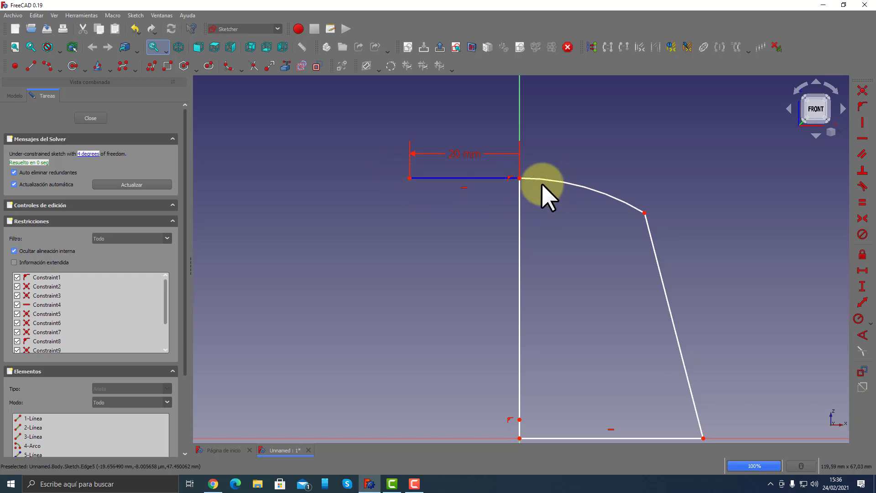
scroll(661, 229, down, 1)
scroll(651, 234, down, 1)
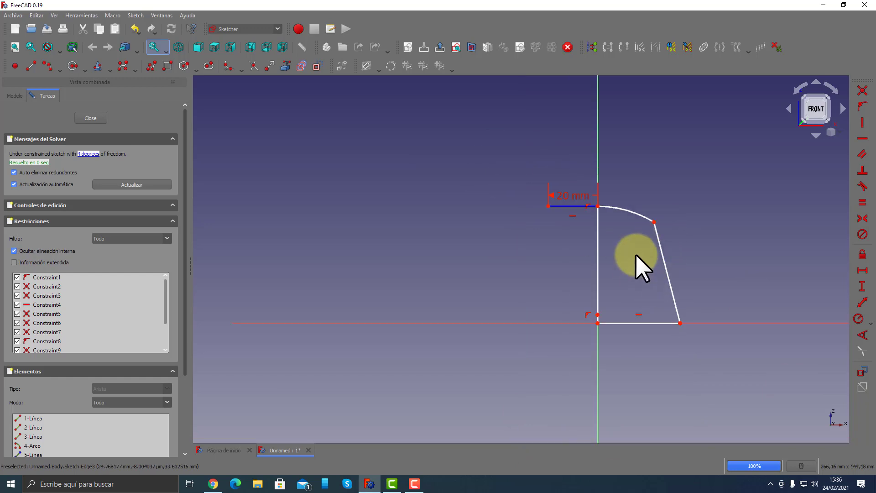
scroll(636, 254, up, 1)
middle_drag(655, 259, 675, 259)
scroll(618, 256, up, 1)
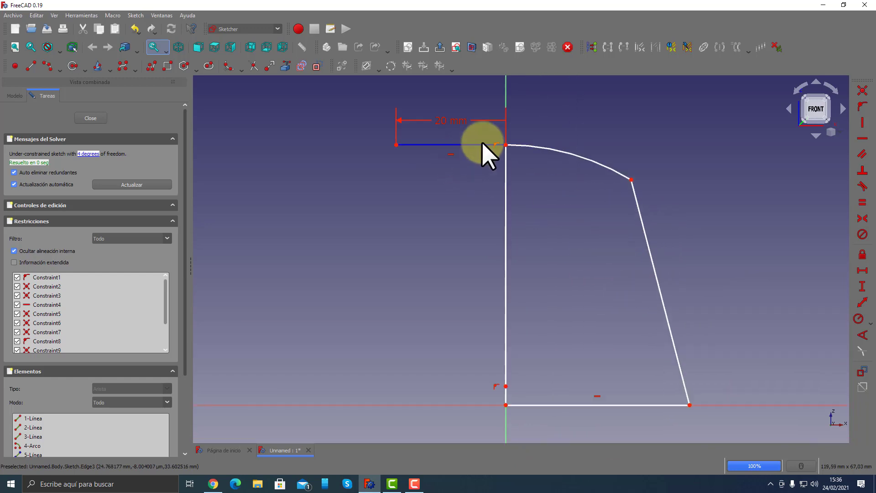
Move the 20 mm label above the sketch, keep the top line construction, and check the reference.
drag(441, 122, 449, 122)
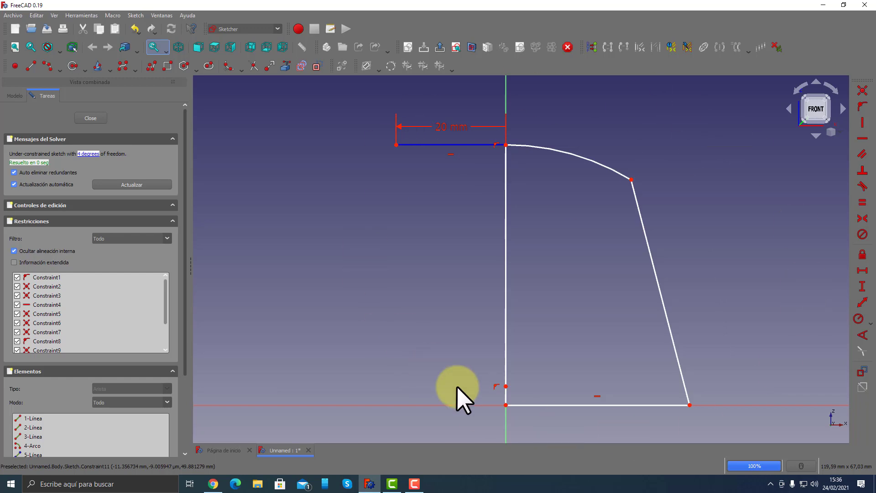
click(463, 147)
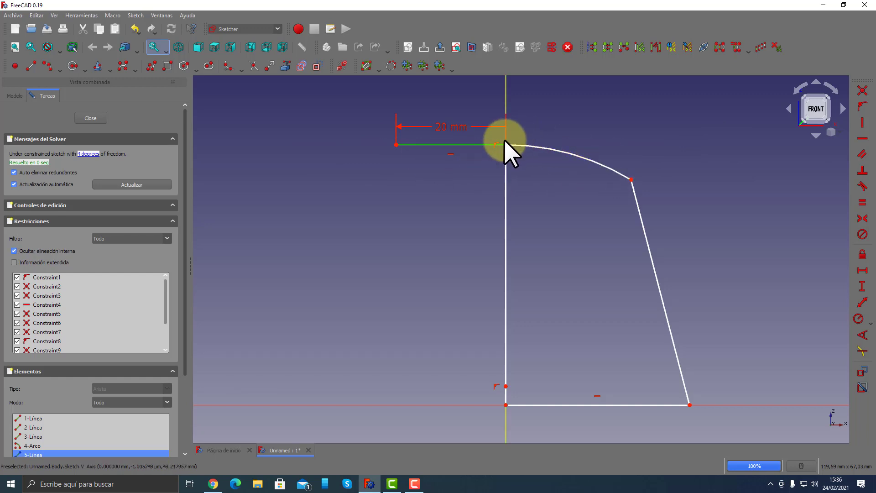
drag(439, 126, 454, 131)
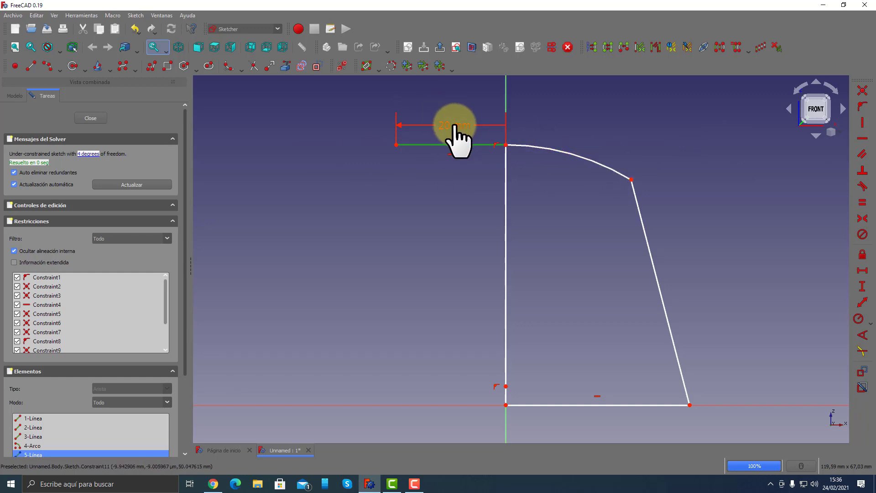
key(c)
key(m)
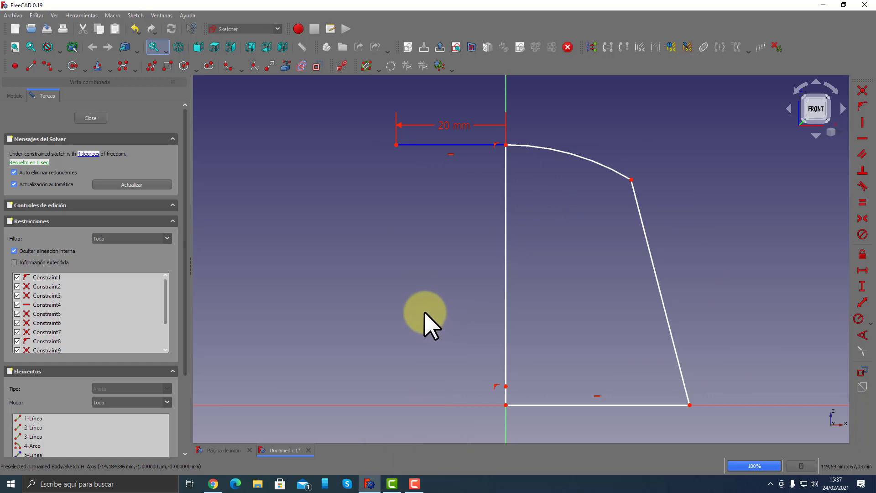
click(213, 484)
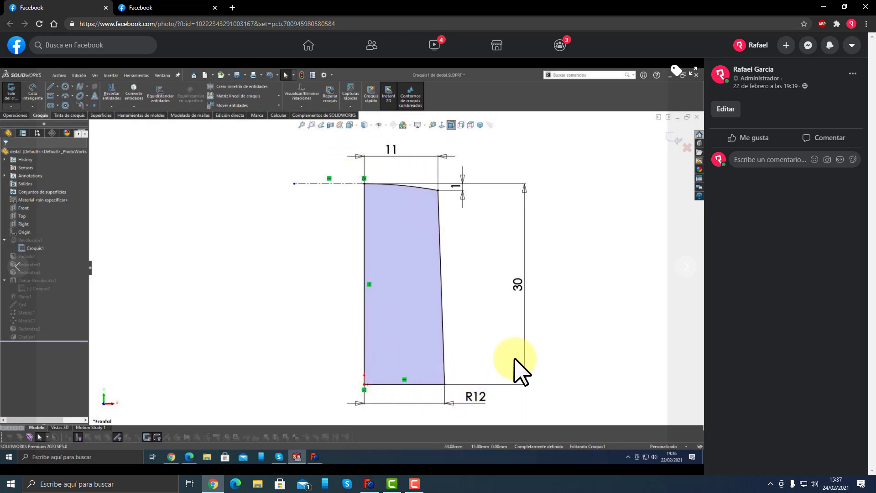
click(370, 483)
Constrain the vertical side to 30 mm and drag the corners inward to narrow the profile.
click(863, 287)
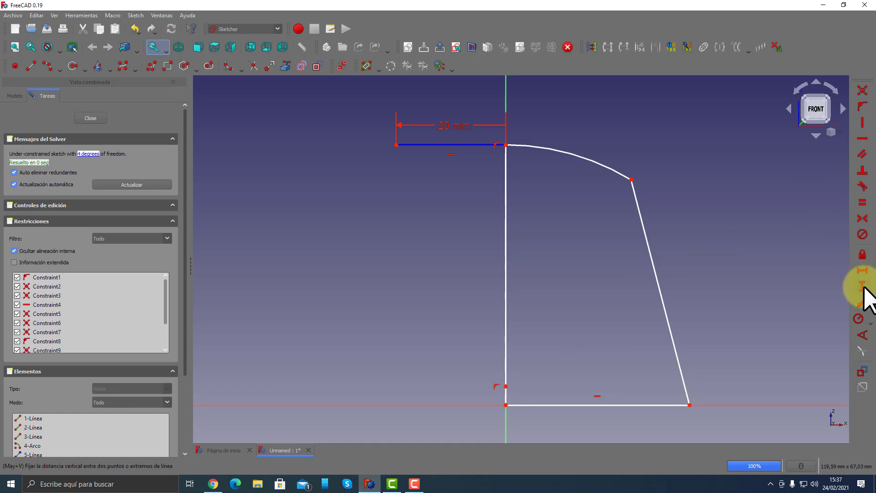
click(506, 238)
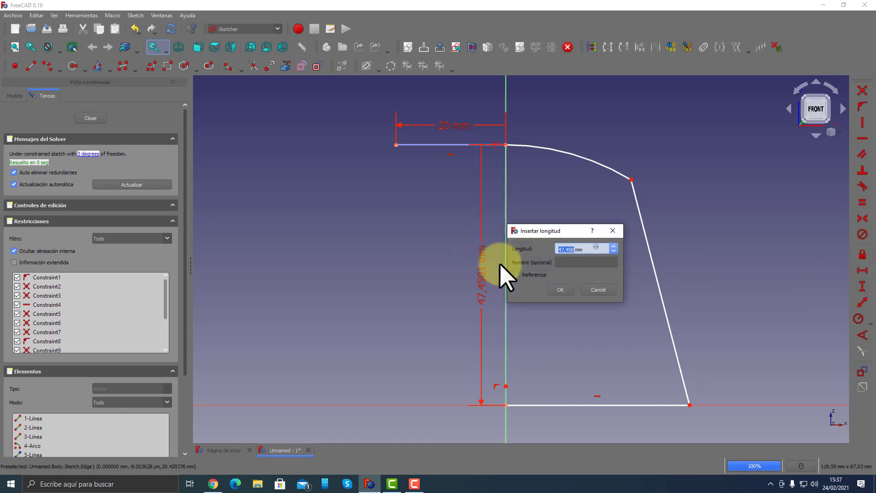
text(30)
key(Return)
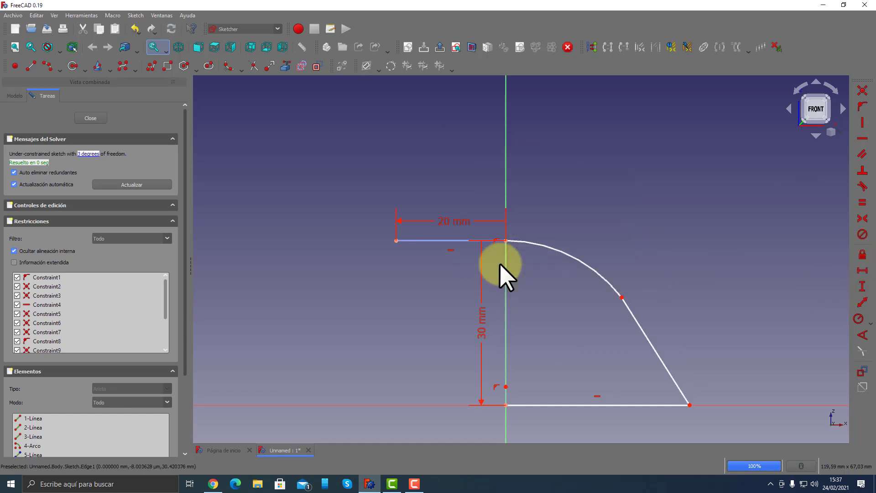
drag(691, 405, 579, 404)
drag(623, 298, 553, 254)
Change the top construction line from 20 mm to 5 mm and reposition the 30 mm label.
scroll(532, 318, down, 3)
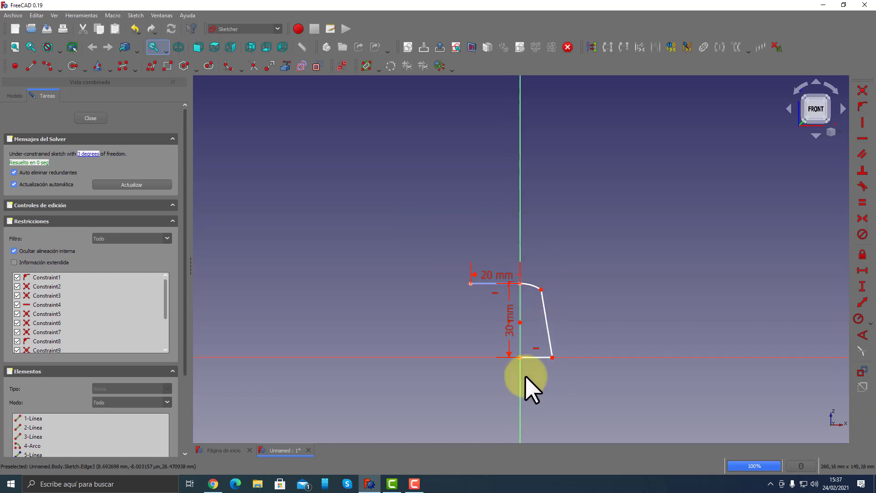
scroll(525, 377, up, 3)
double_click(453, 149)
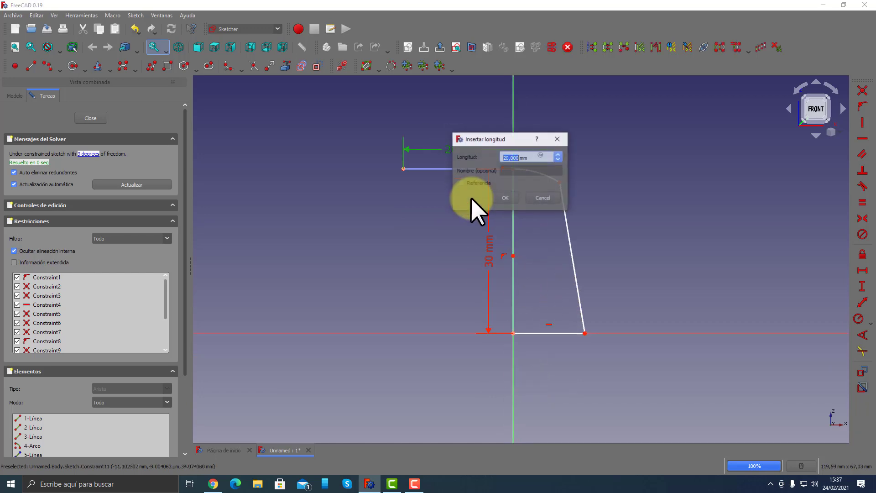
text(5)
key(Return)
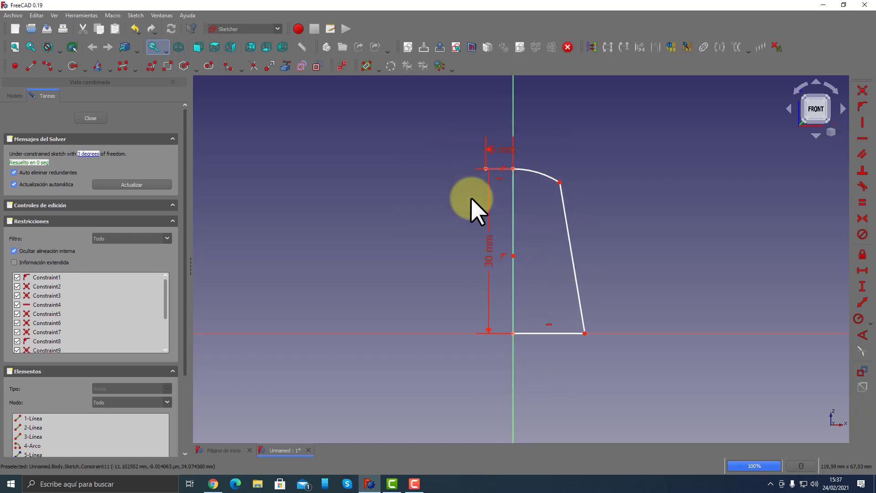
drag(488, 240, 503, 251)
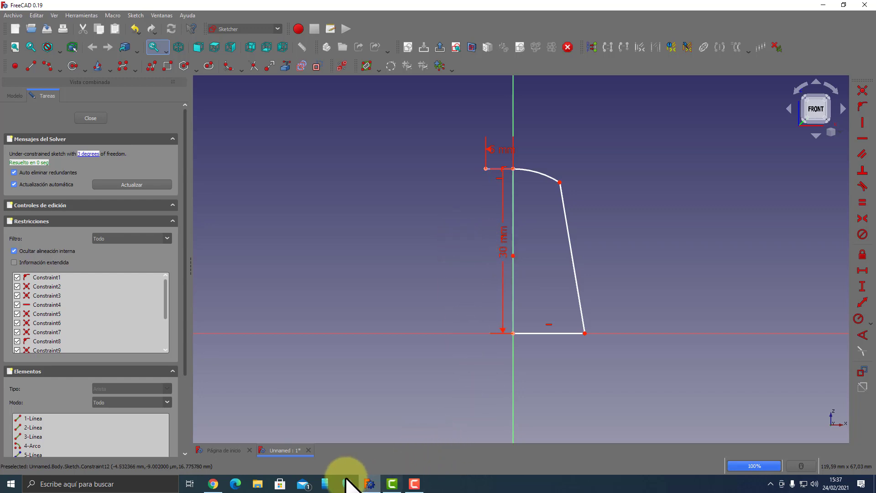
click(214, 484)
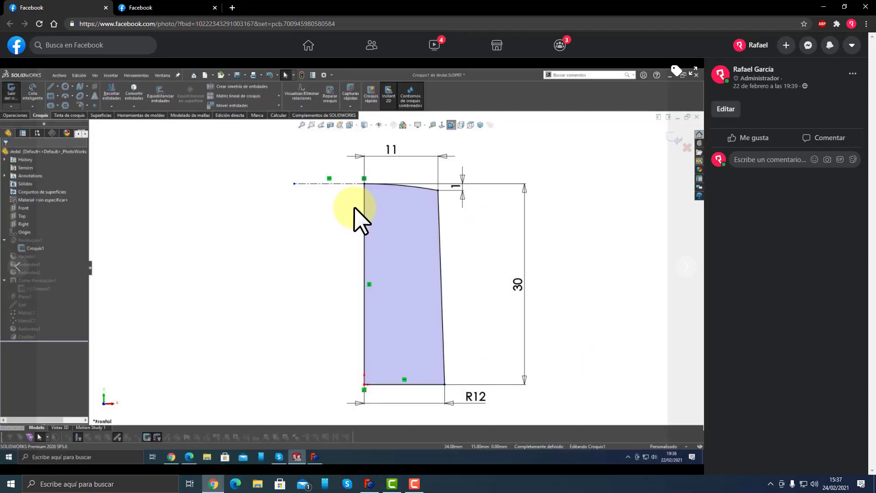
mouse_move(389, 267)
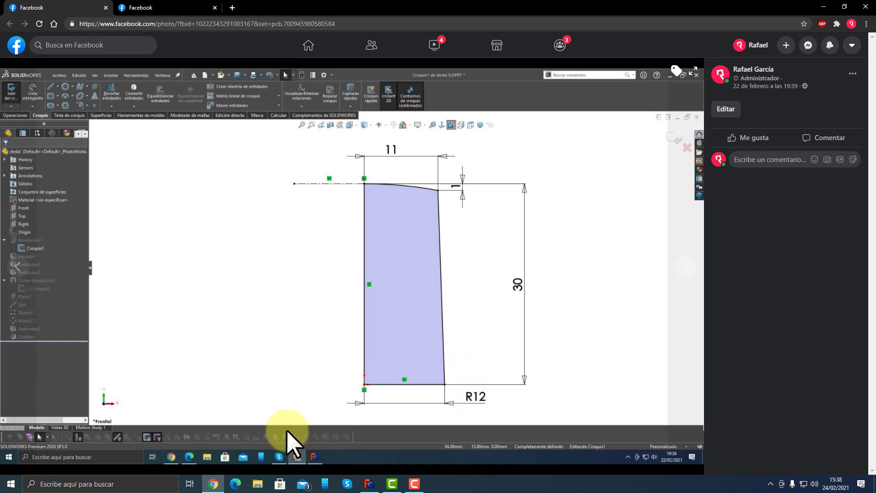
Return to the FreeCAD sketch after consulting the 11, 30, R12 reference profile.
click(369, 484)
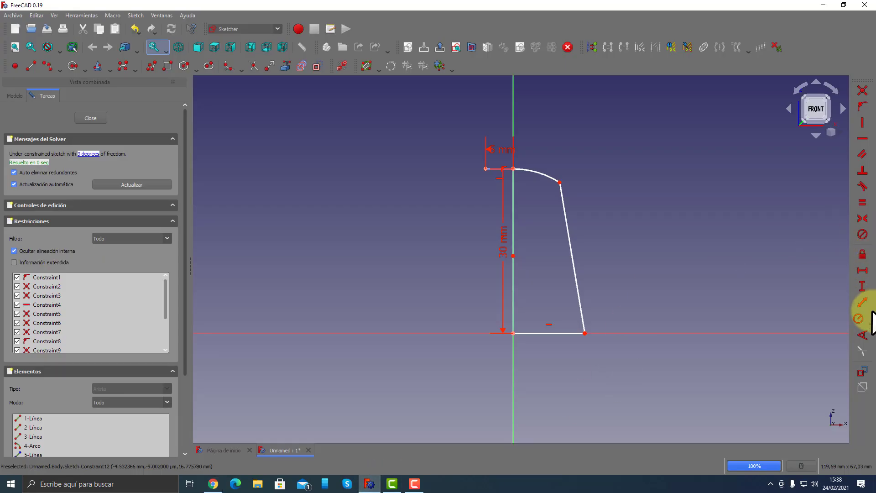
Dimension the bottom line's horizontal length to 12 mm.
click(863, 270)
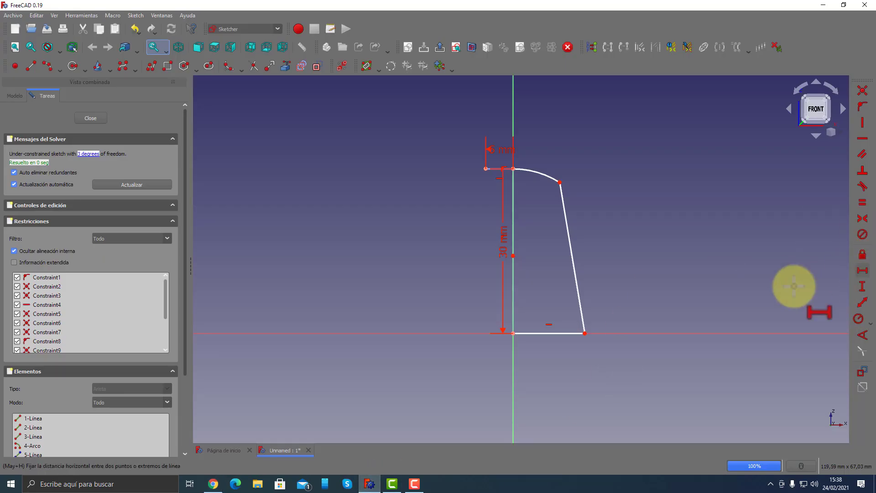
click(555, 338)
text(12)
key(Return)
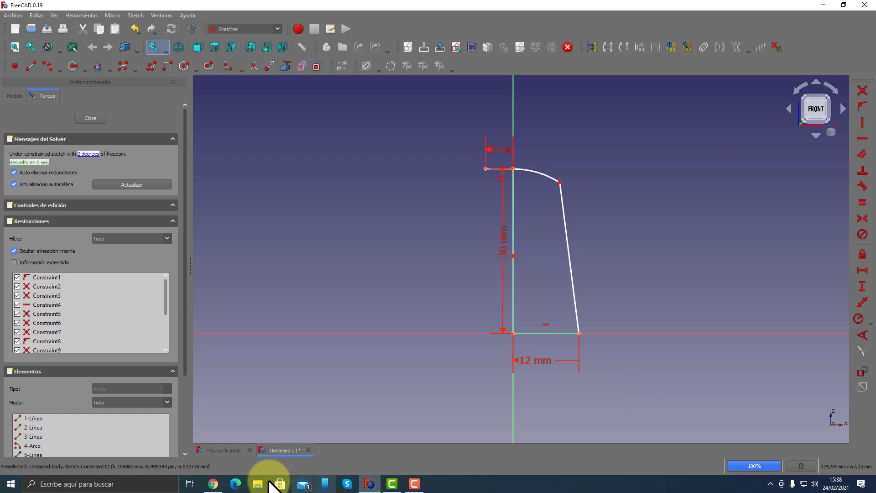
After checking the reference drawing, set the arc endpoints' horizontal span to 11 mm.
click(213, 485)
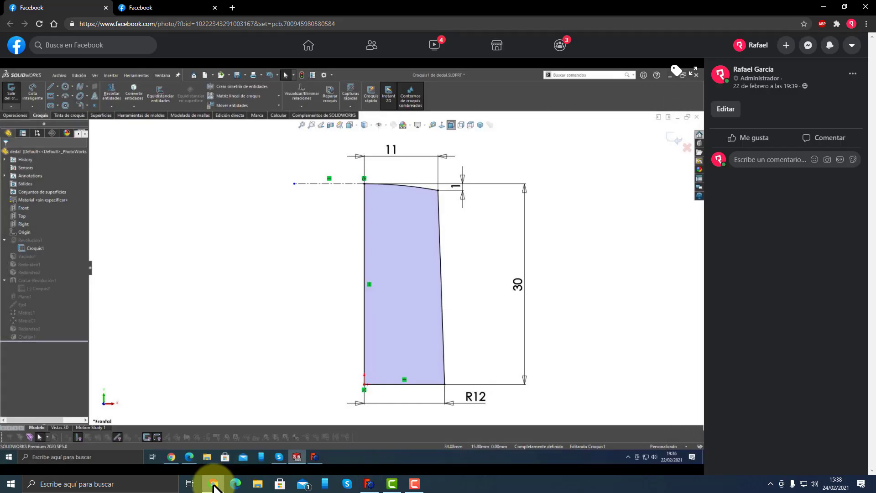
click(213, 486)
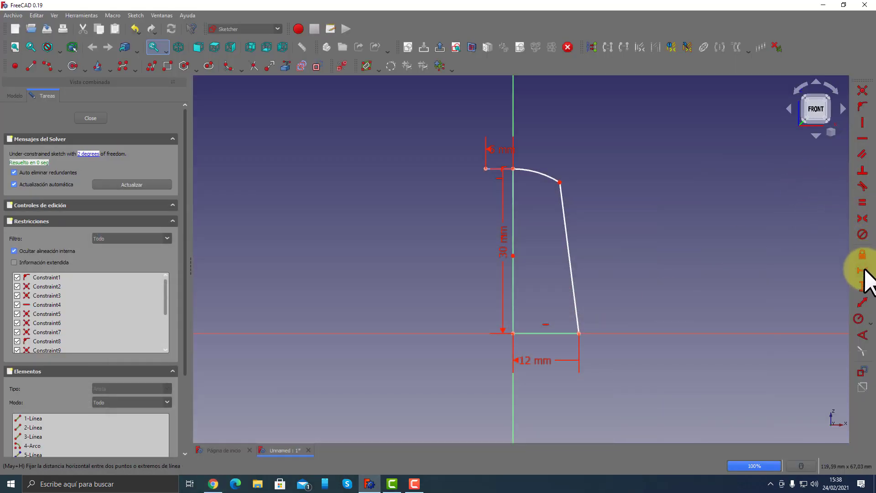
click(863, 270)
click(513, 169)
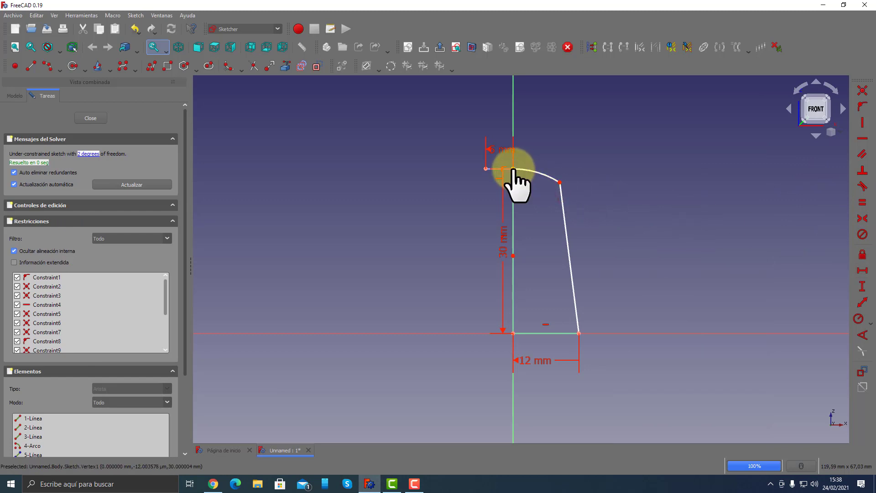
click(560, 182)
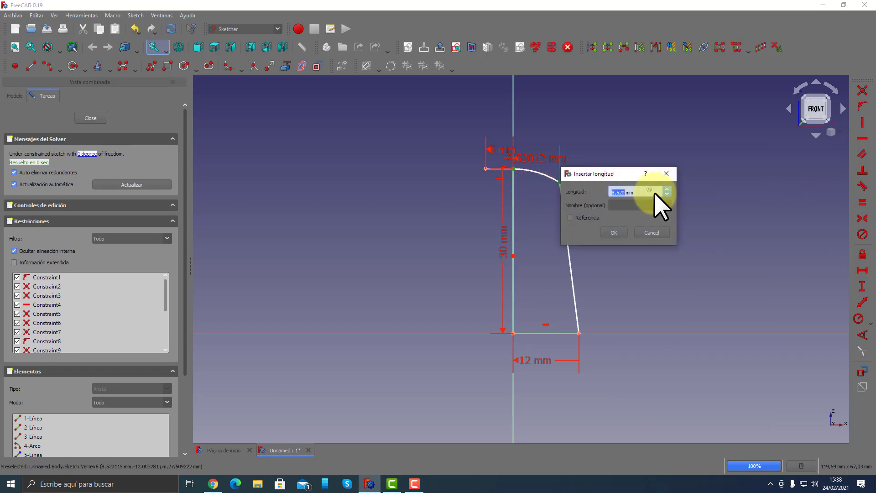
text(11)
key(Return)
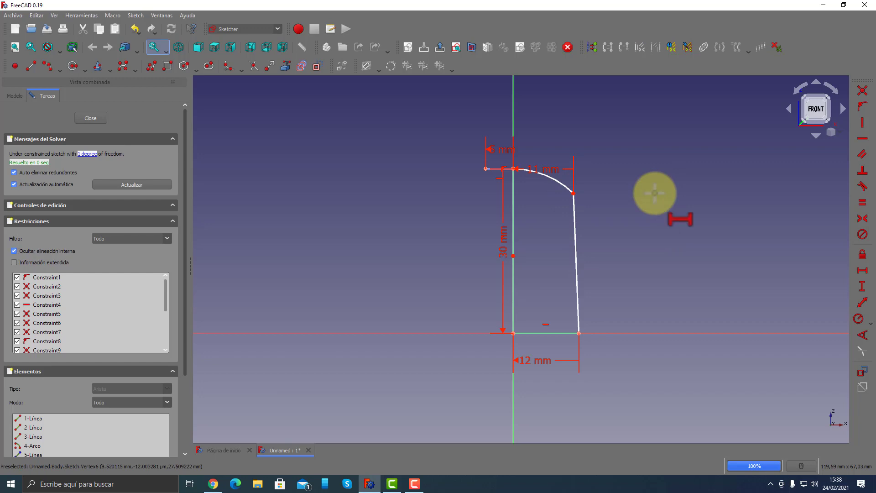
Constrain the arc's right end 1 mm below its left end, then bring up the Chrome reference photo.
drag(543, 172, 540, 127)
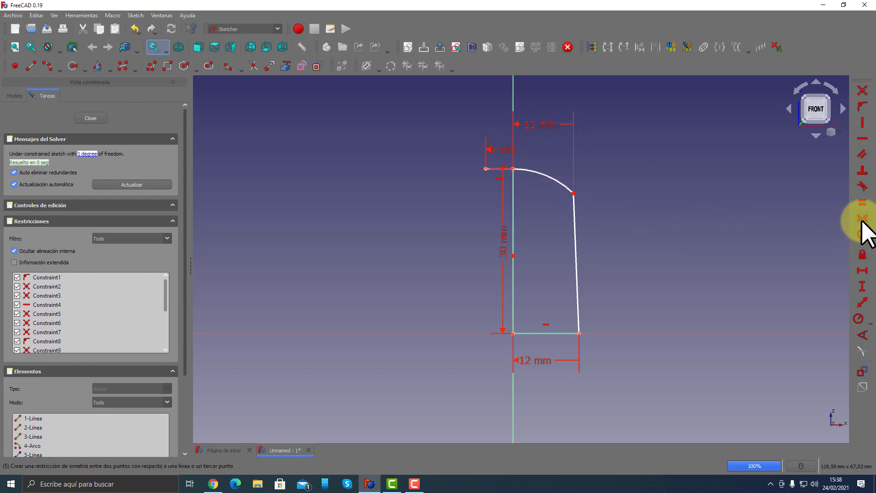
click(864, 287)
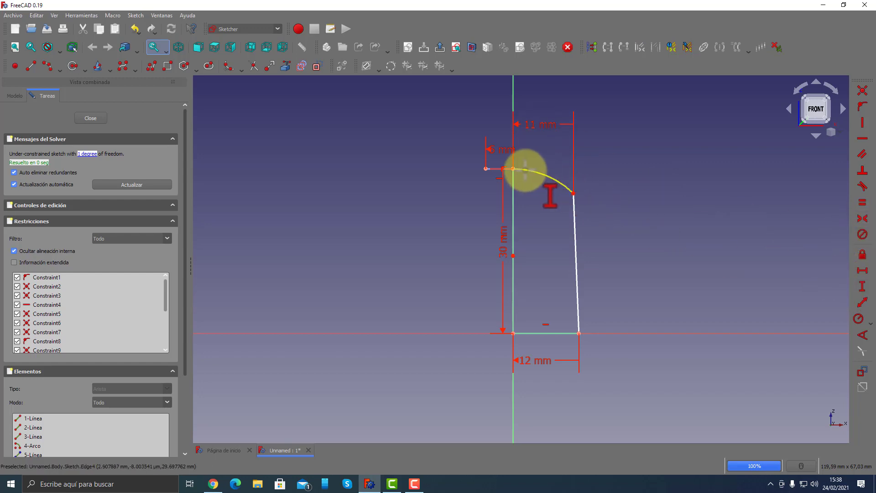
click(513, 169)
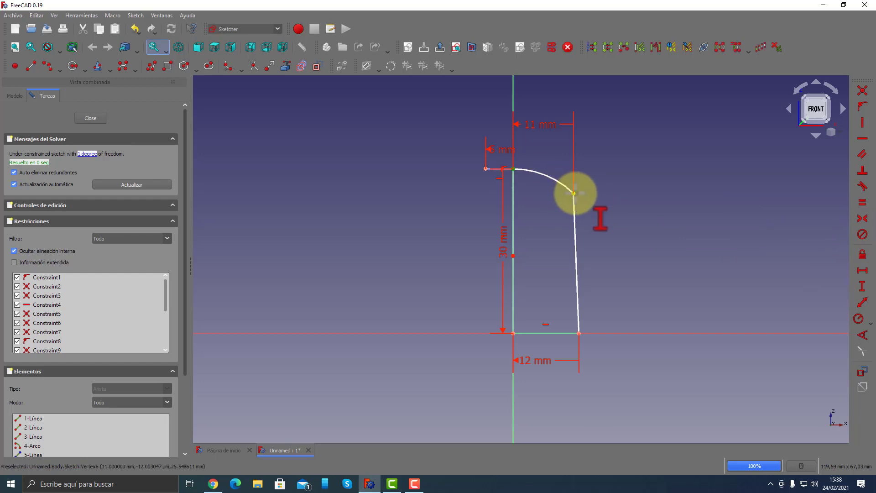
click(574, 193)
text(1)
key(Return)
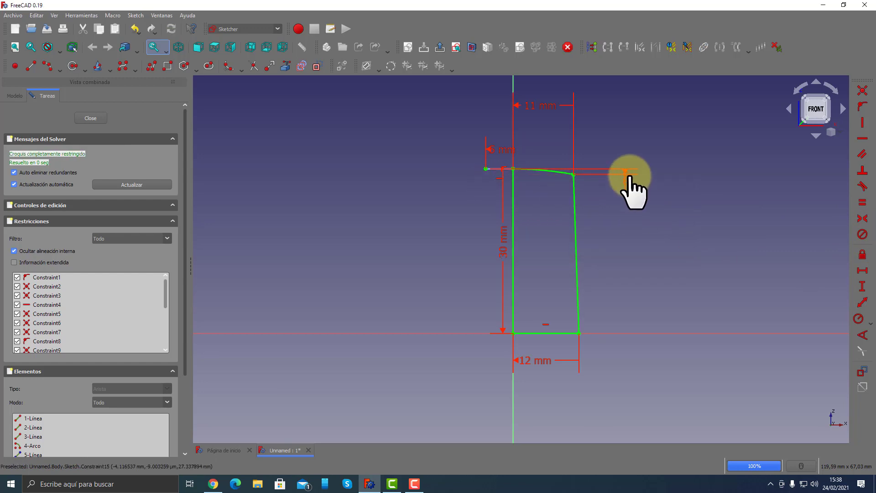
drag(490, 183, 623, 142)
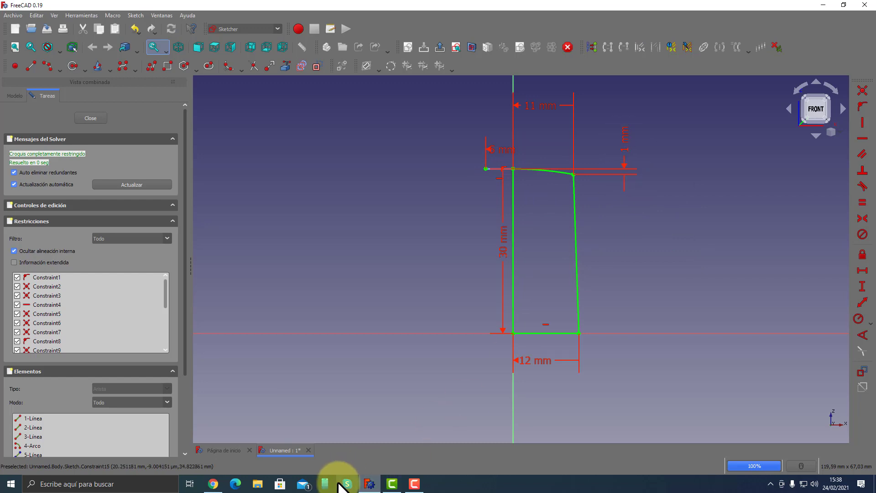
click(213, 484)
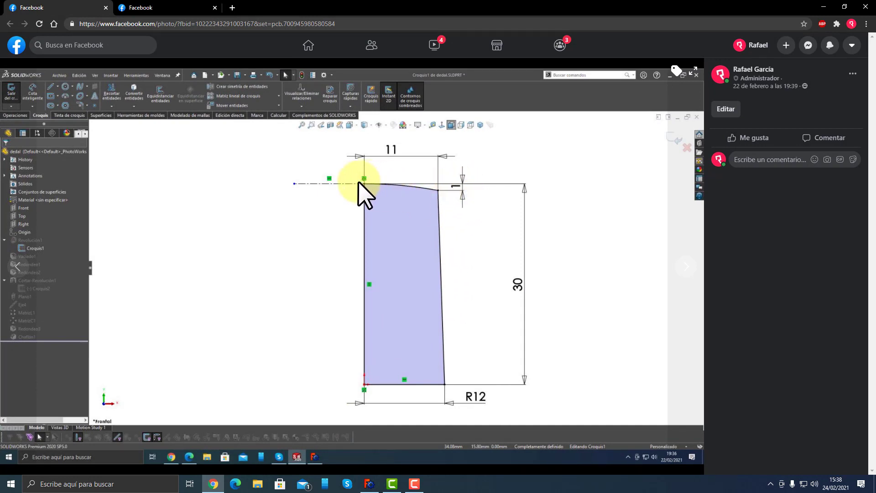
Minimize Chrome to return to the fully constrained FreeCAD sketch.
click(824, 7)
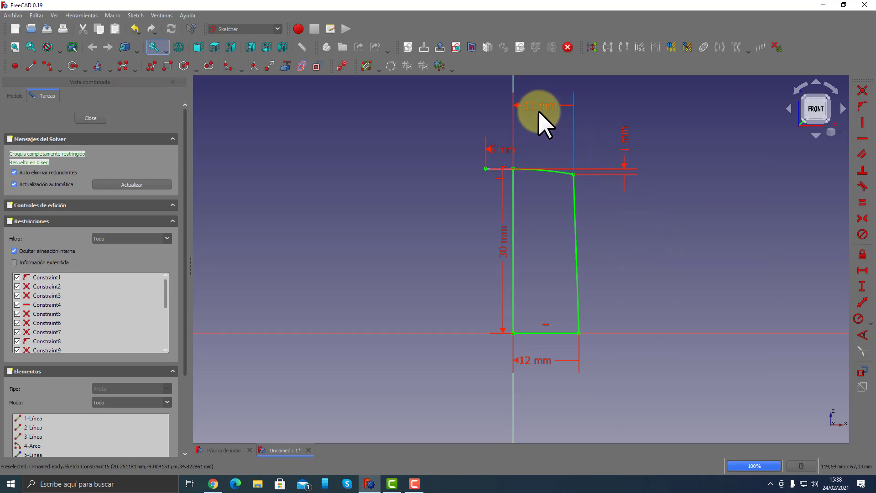
Reposition the 11 mm and 30 mm labels, close the sketch, and show the model tree.
mouse_move(540, 109)
mouse_down()
mouse_move(533, 144)
mouse_move(461, 156)
mouse_up()
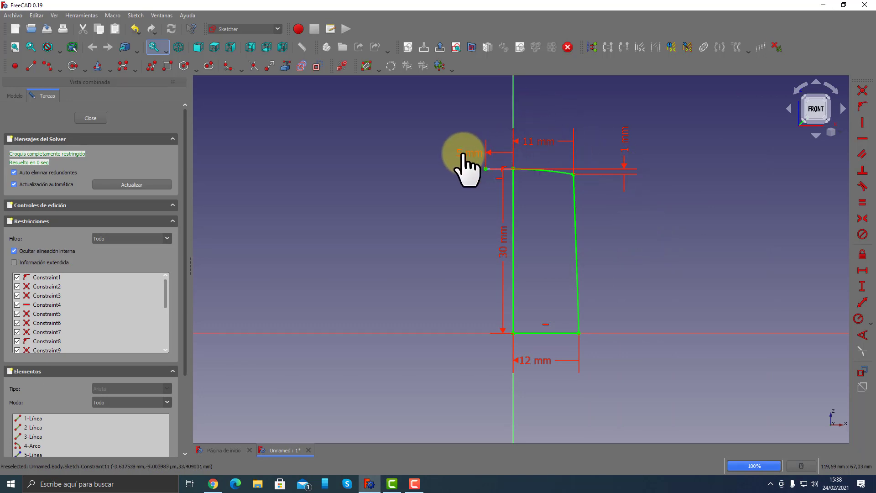
mouse_move(497, 249)
mouse_down()
mouse_move(470, 254)
mouse_move(459, 245)
mouse_up()
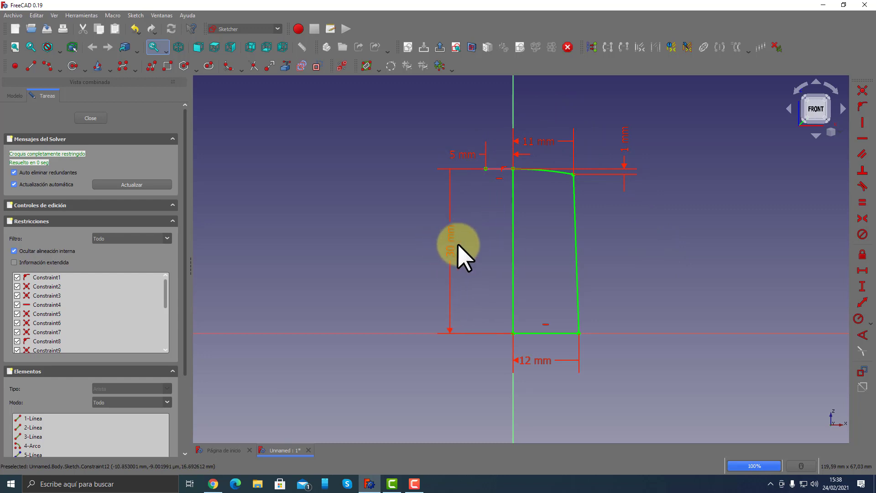
click(91, 118)
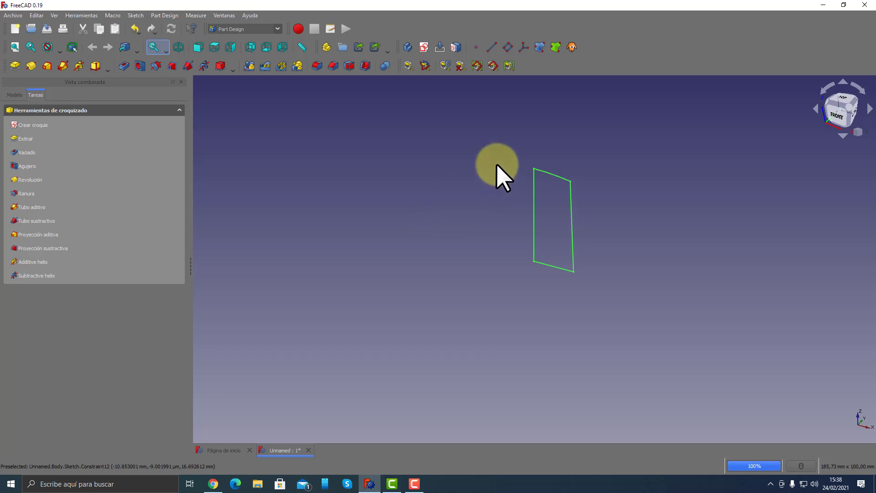
scroll(554, 125, up, 2)
click(14, 95)
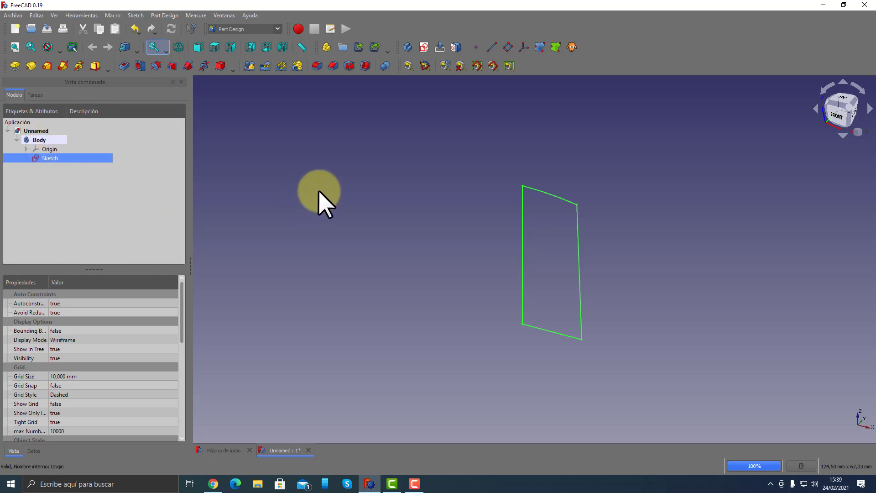
Revolve the sketch 360° about its vertical axis and inspect the resulting tapered solid.
click(32, 67)
mouse_move(375, 315)
middle_down()
mouse_move(395, 300)
mouse_move(505, 299)
mouse_move(481, 308)
middle_up()
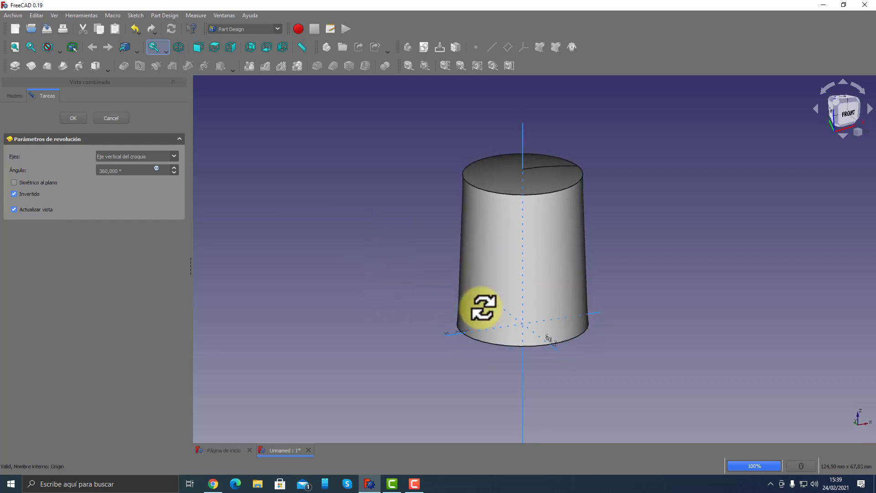
click(87, 121)
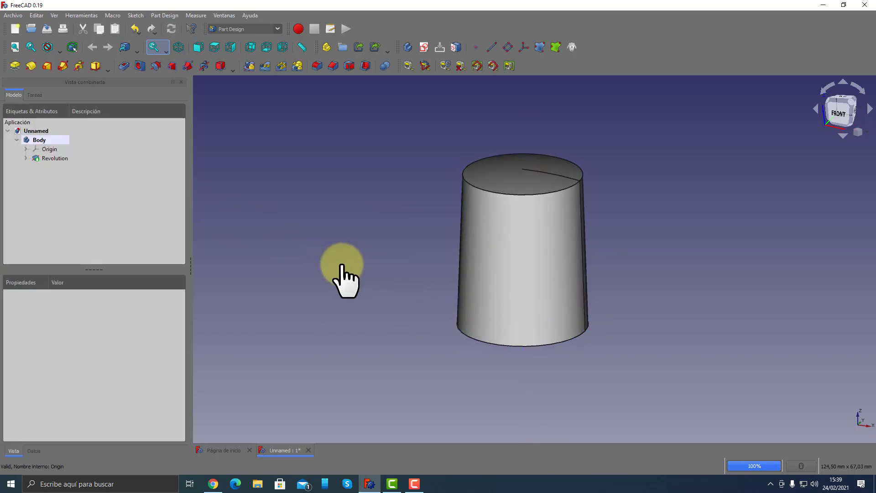
mouse_move(405, 342)
middle_down()
mouse_move(404, 294)
mouse_move(387, 352)
mouse_move(397, 297)
mouse_move(443, 308)
middle_up()
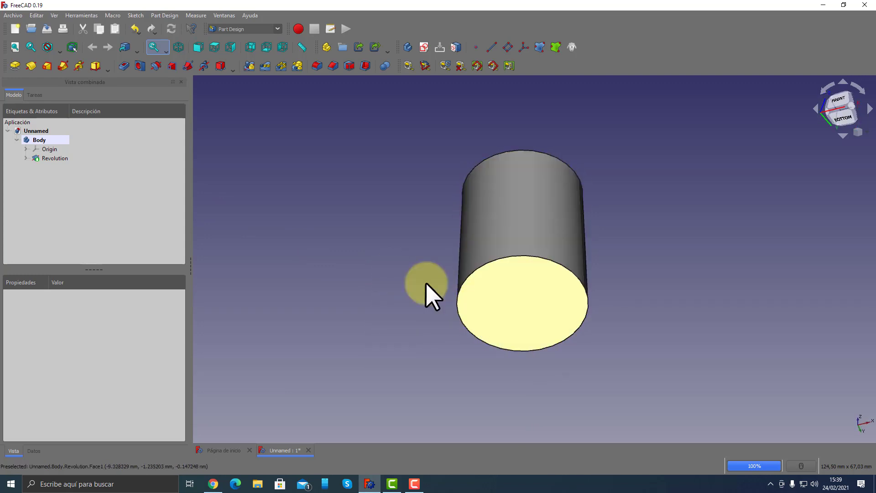
mouse_move(427, 293)
middle_down()
mouse_move(384, 243)
mouse_move(349, 364)
middle_up()
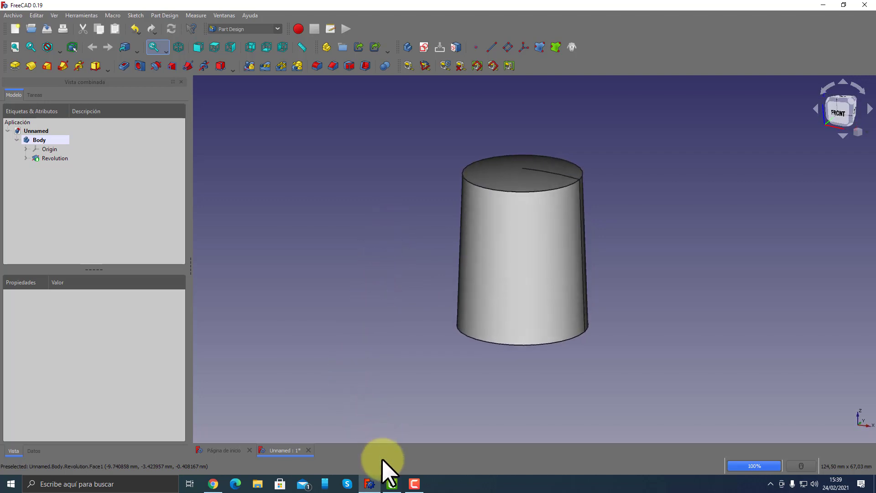
mouse_move(430, 401)
middle_down()
mouse_move(456, 344)
mouse_move(505, 319)
mouse_move(522, 283)
mouse_move(485, 333)
middle_up()
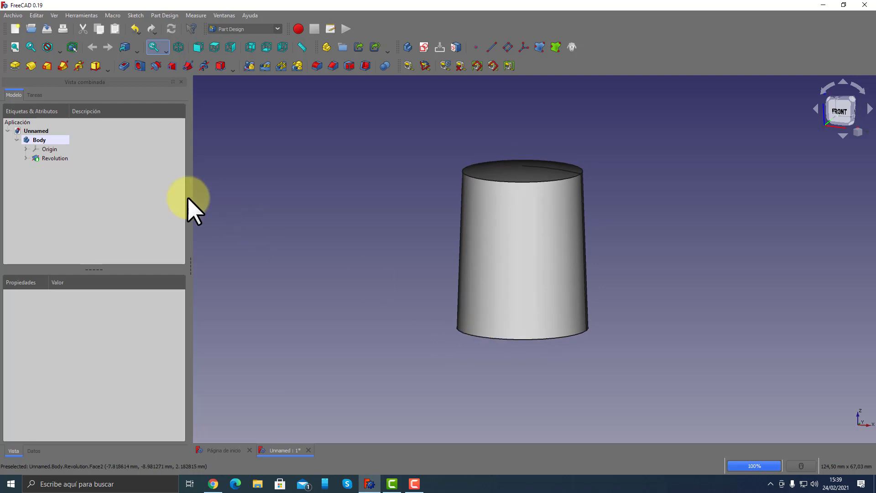
click(26, 156)
double_click(54, 165)
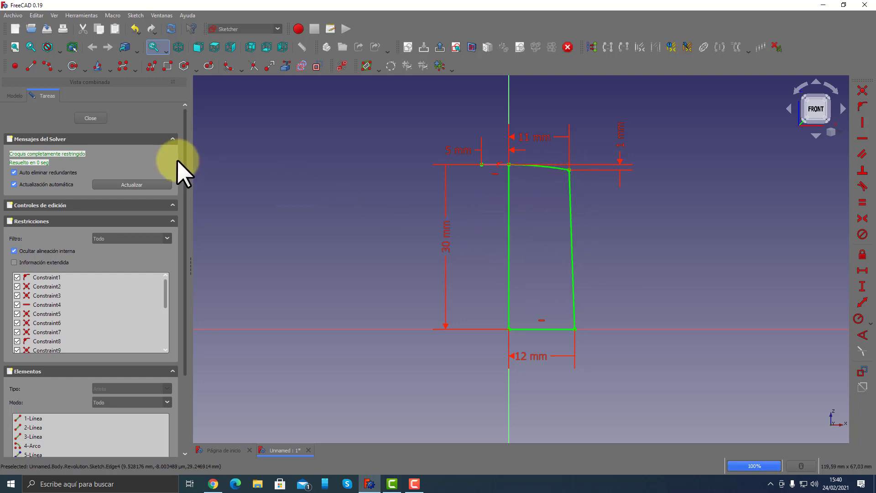
click(99, 119)
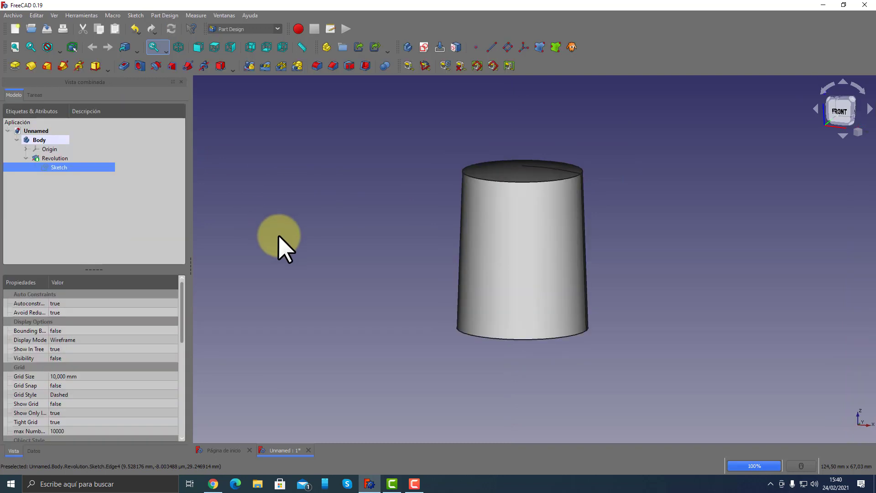
Select the solid's bottom face and start a Thickness feature on it.
mouse_move(279, 248)
middle_down()
mouse_move(365, 268)
mouse_move(359, 244)
middle_up()
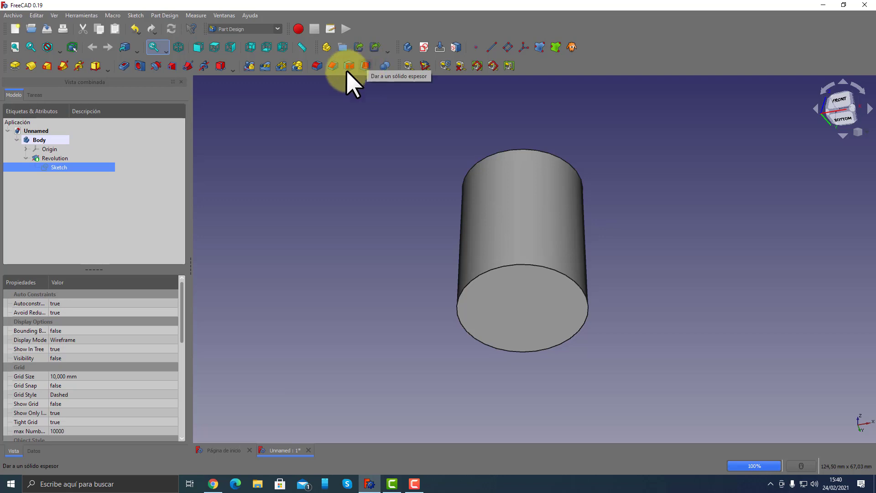
click(514, 298)
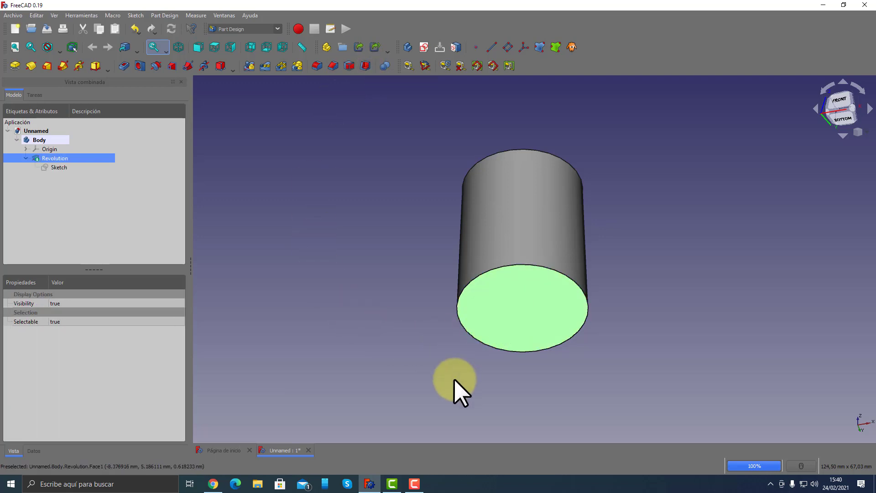
click(367, 67)
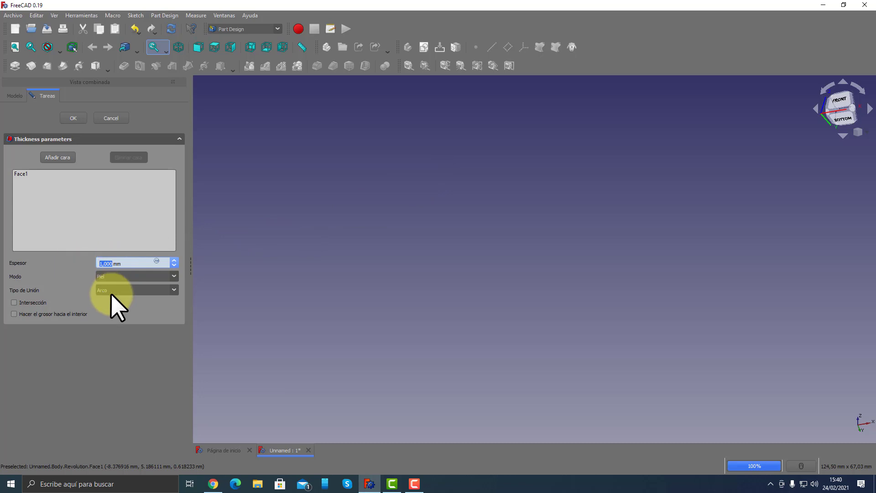
Try a 2 mm inward shell with Intersección joins and dismiss the resulting error.
text(2)
key(Tab)
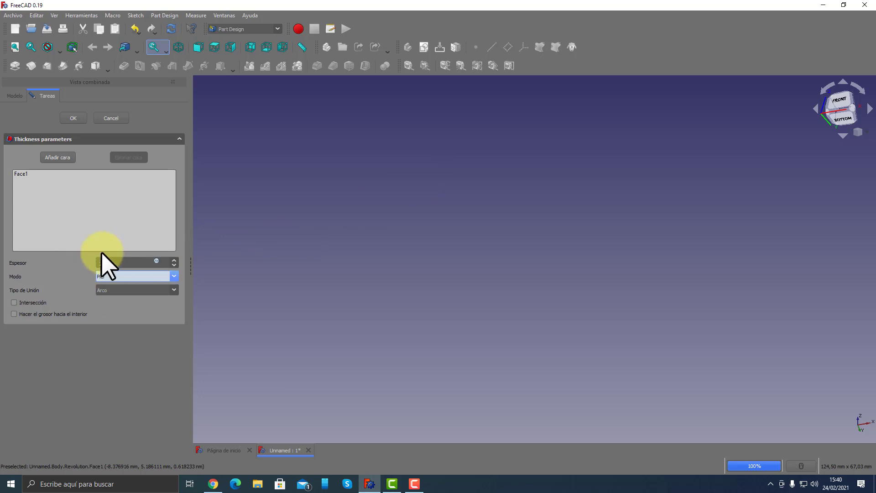
click(65, 314)
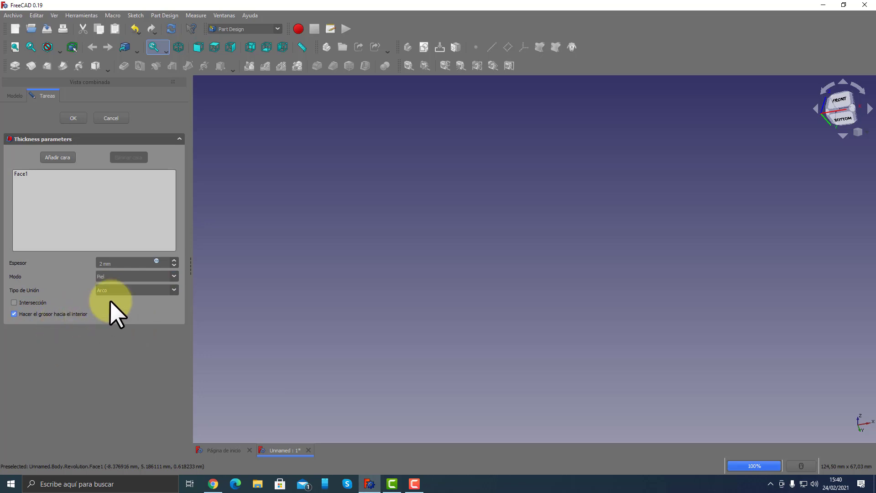
click(174, 289)
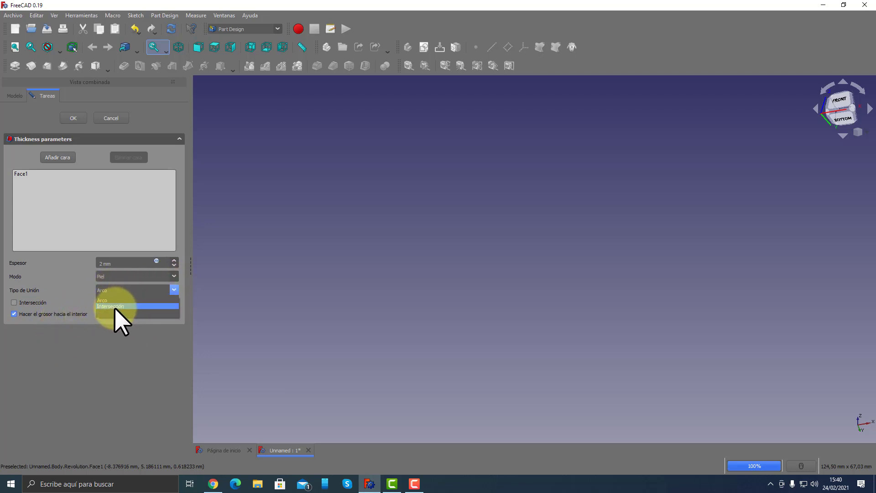
click(111, 307)
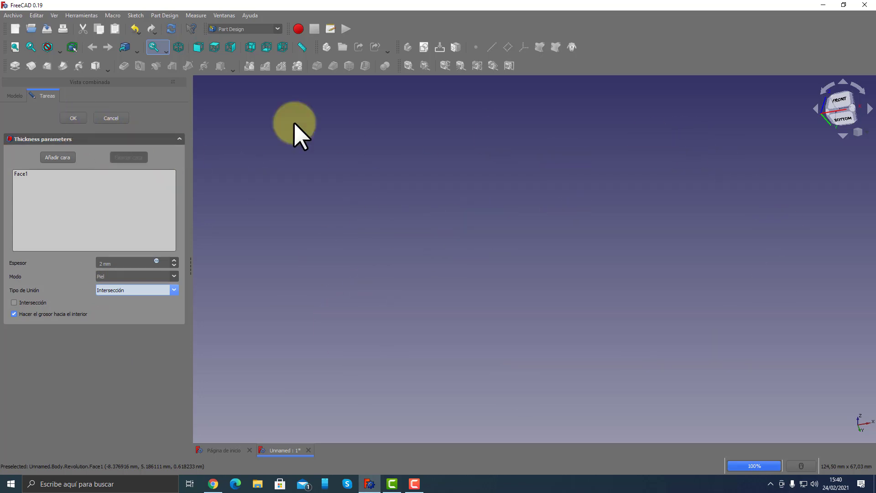
click(74, 118)
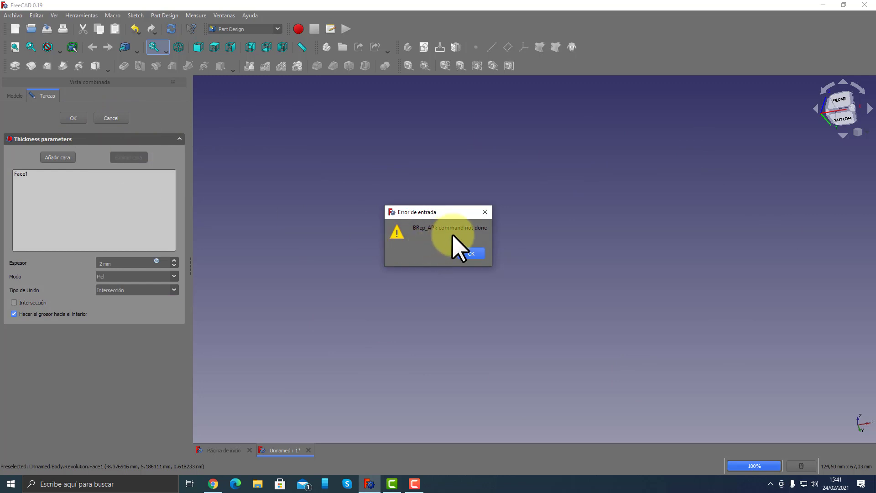
click(473, 255)
click(114, 118)
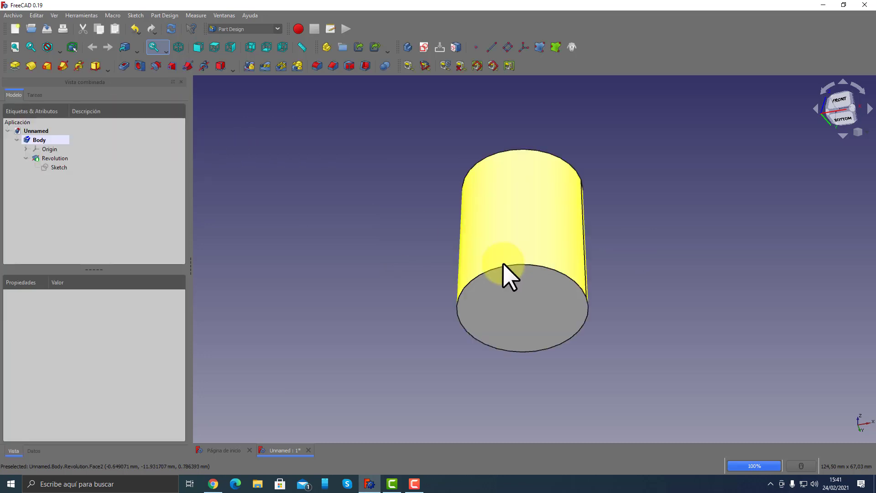
middle_drag(504, 265, 528, 196)
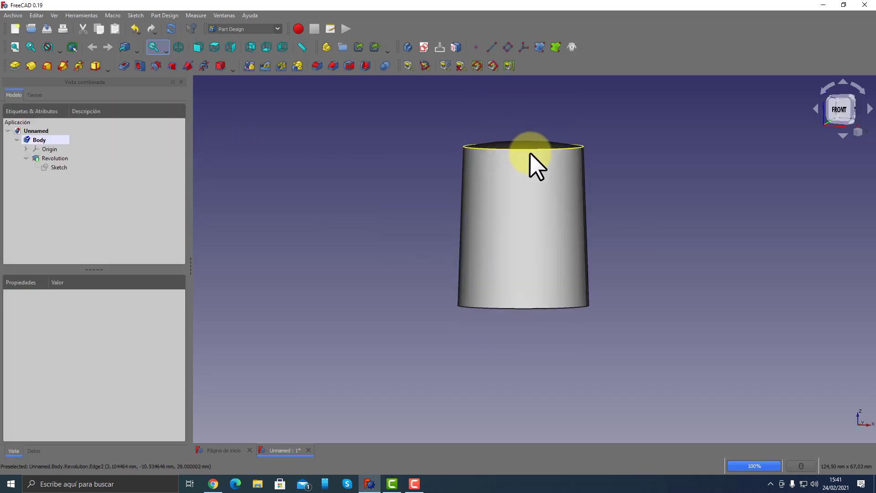
mouse_move(569, 297)
middle_down()
mouse_move(616, 254)
mouse_move(593, 333)
middle_up()
scroll(619, 201, up, 3)
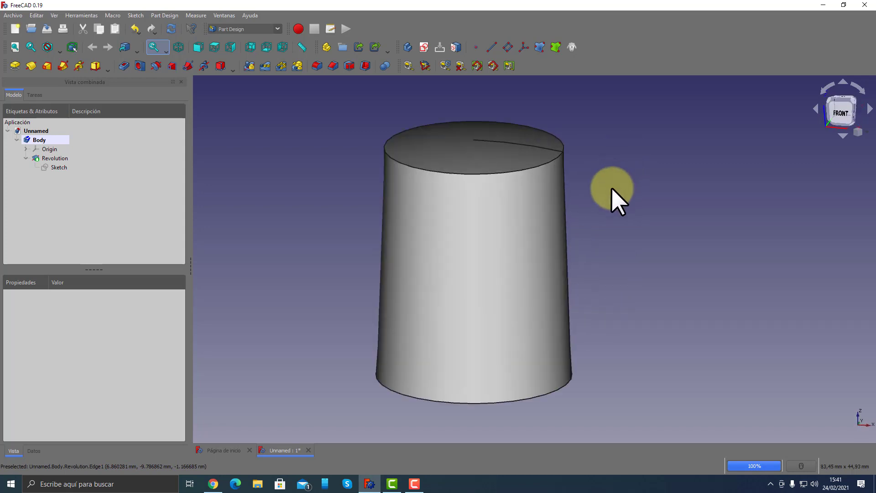
mouse_move(613, 191)
middle_down()
mouse_move(600, 269)
mouse_move(589, 288)
middle_up()
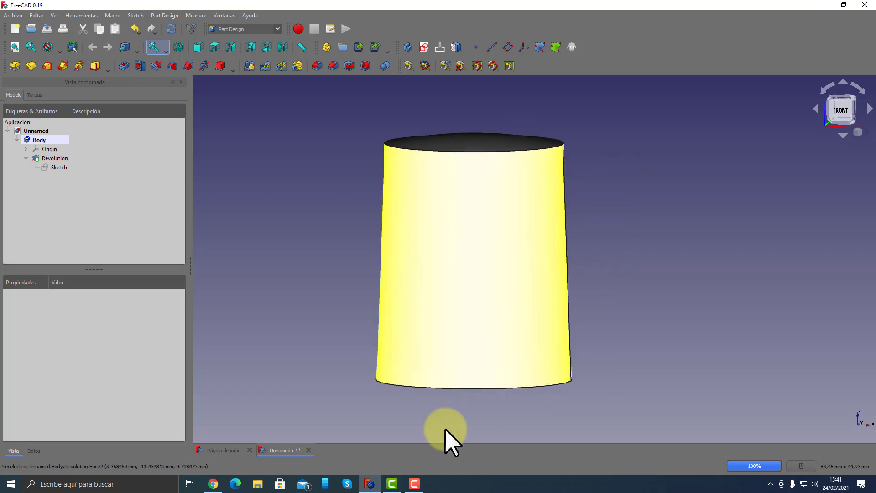
click(213, 483)
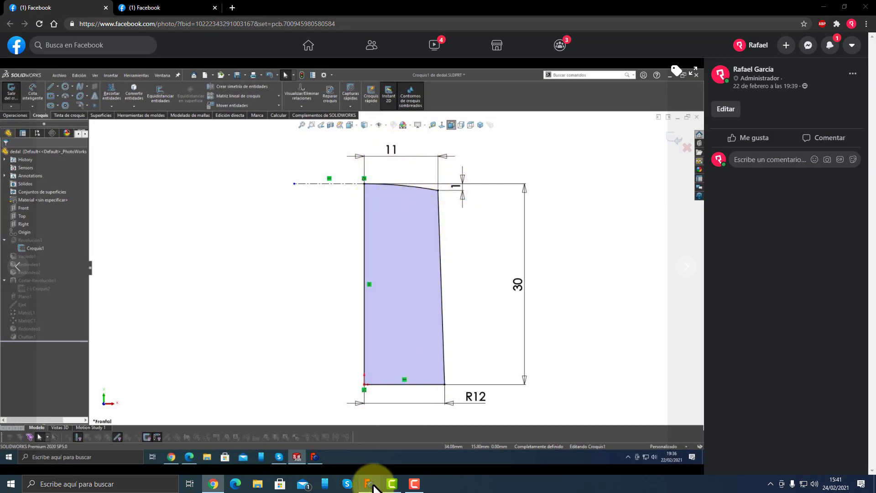
click(371, 483)
middle_drag(707, 273, 691, 313)
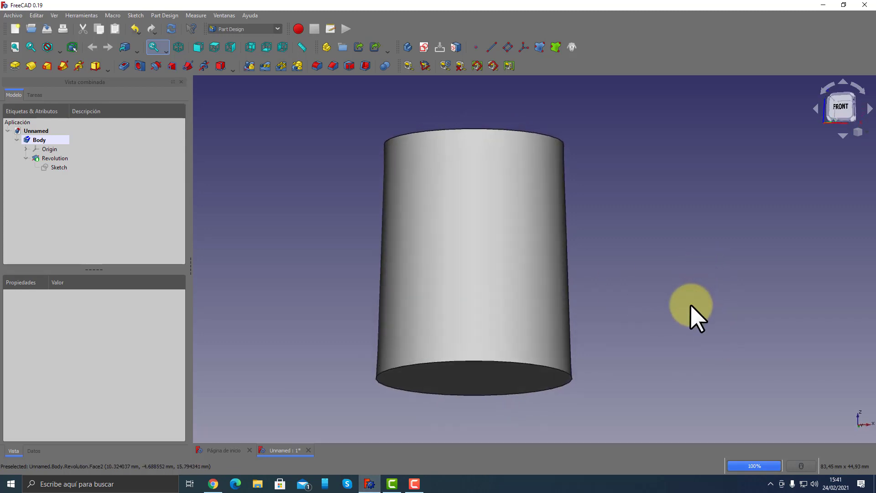
Round the body's top circular edge with a 4 mm fillet.
click(452, 383)
middle_drag(364, 372, 372, 343)
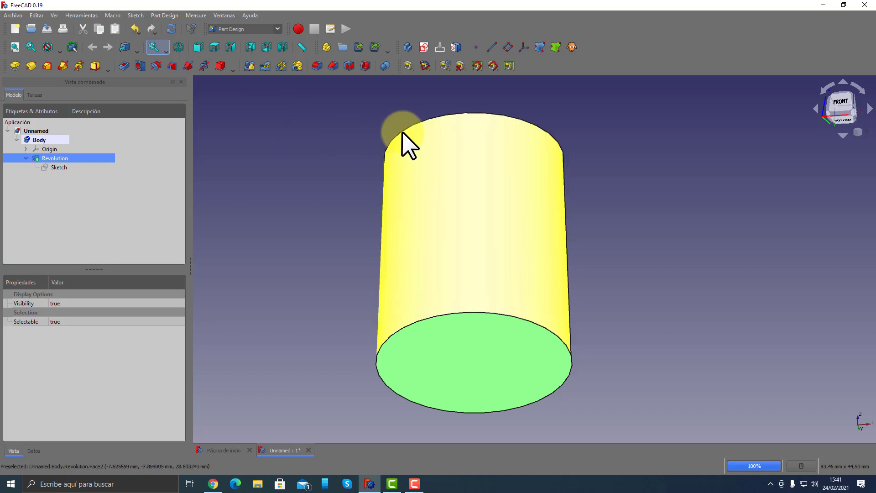
mouse_move(639, 167)
middle_down()
mouse_move(662, 173)
mouse_move(596, 202)
middle_up()
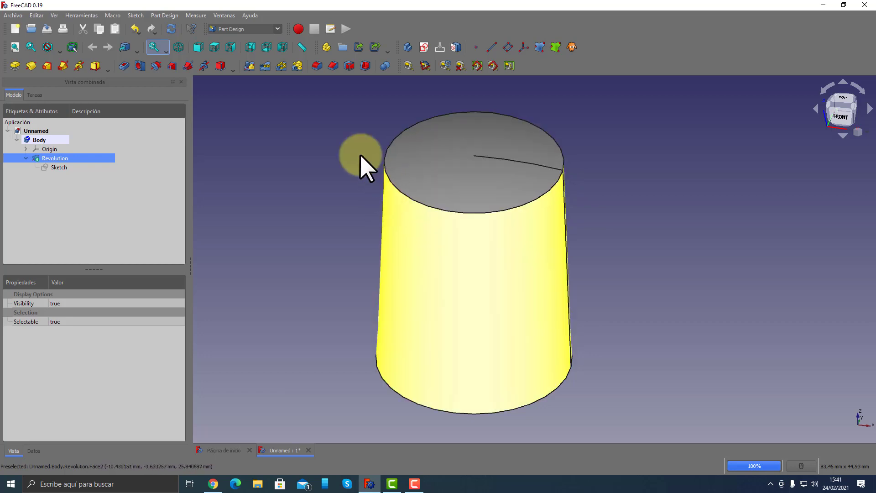
middle_drag(360, 154, 387, 172)
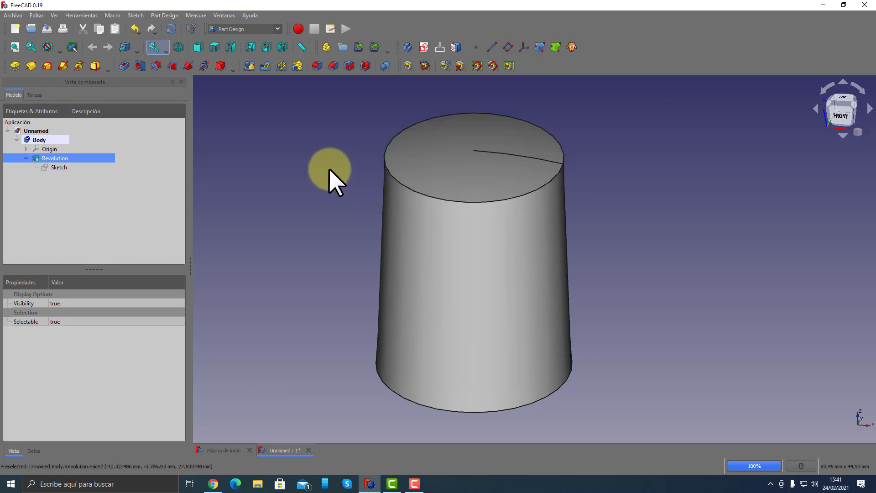
middle_drag(332, 164, 320, 204)
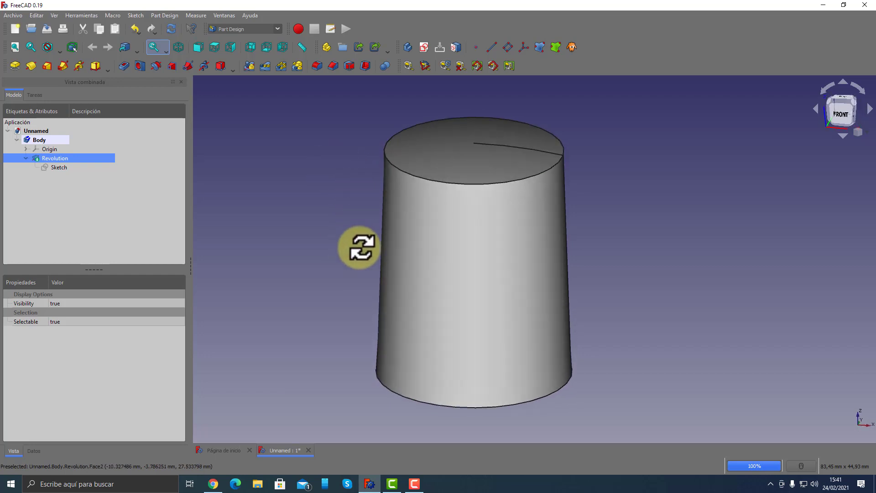
click(384, 153)
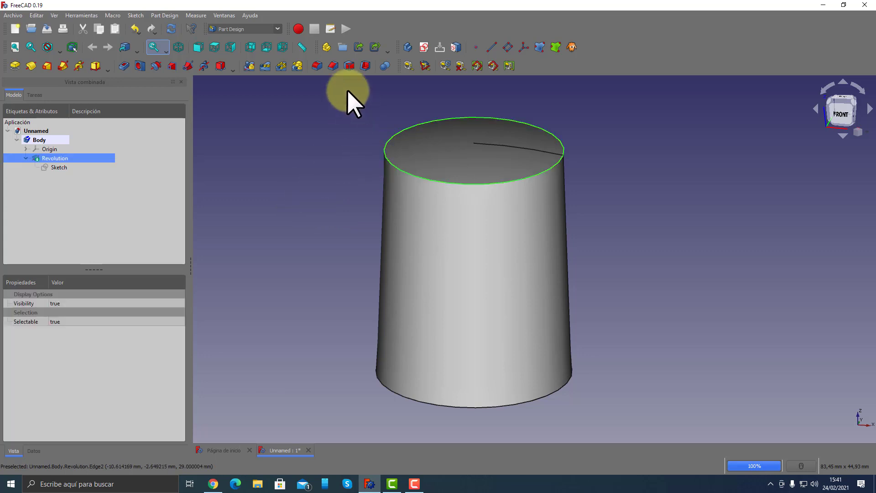
click(317, 66)
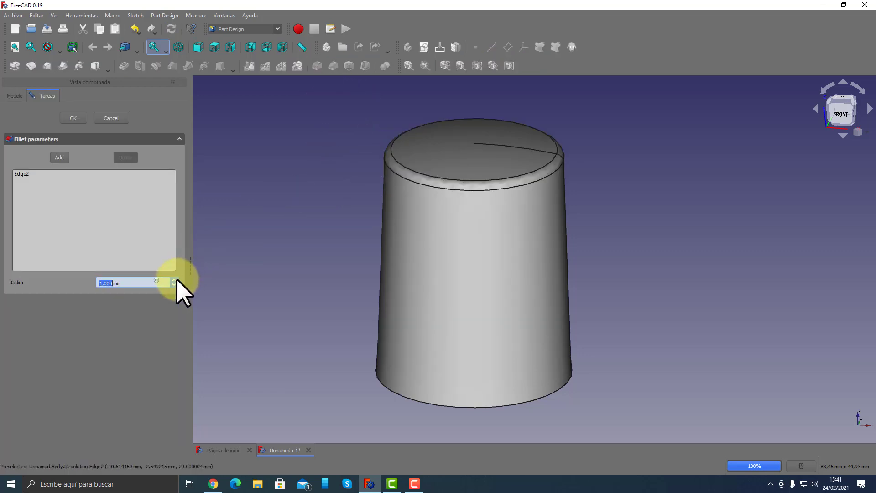
text(4)
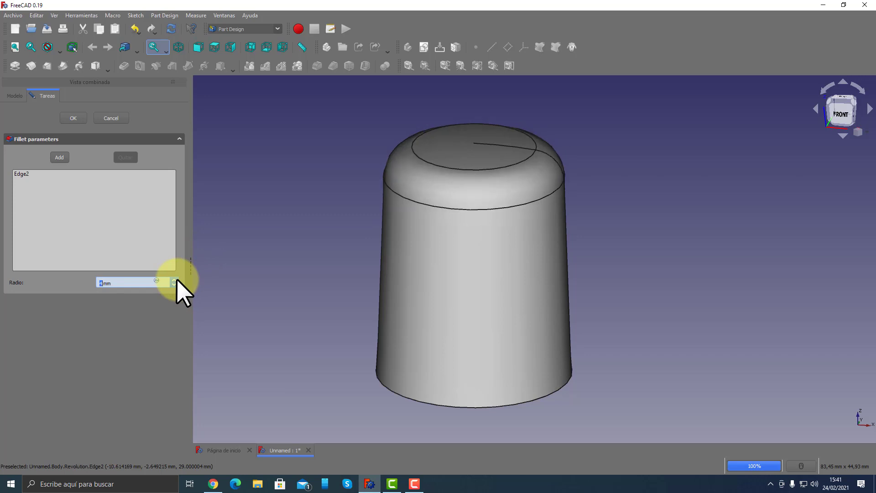
click(71, 119)
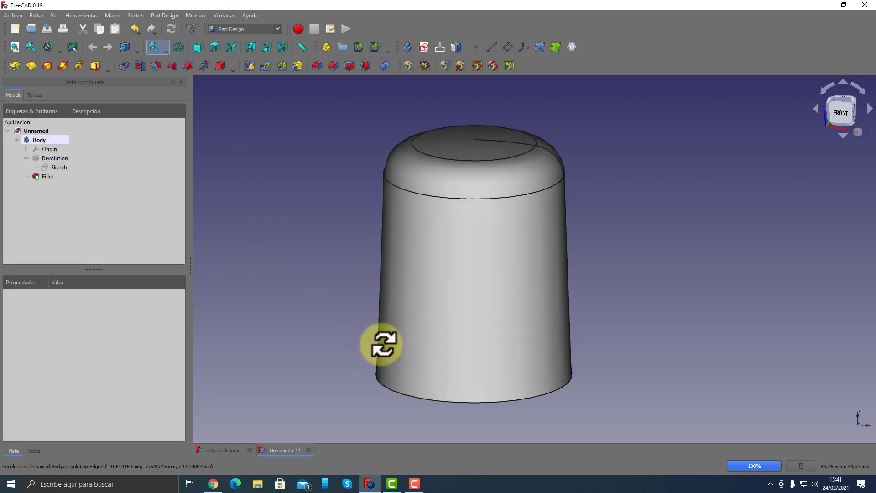
middle_drag(382, 344, 384, 297)
click(464, 347)
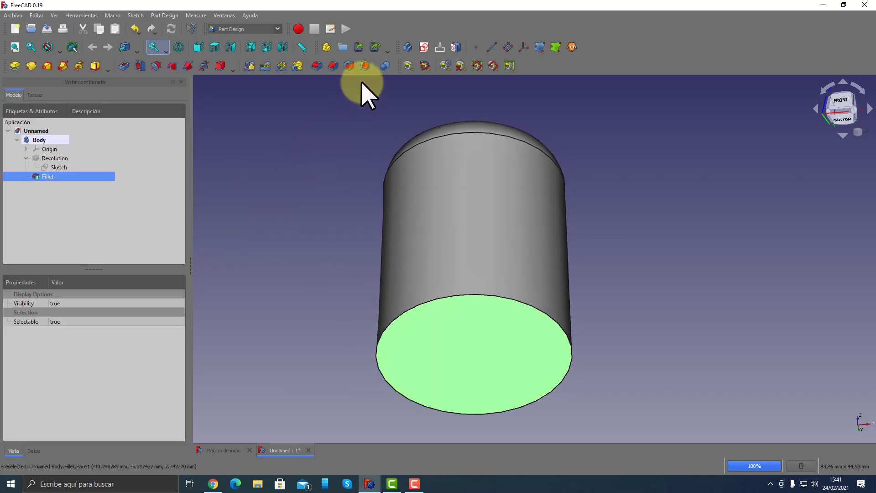
click(364, 68)
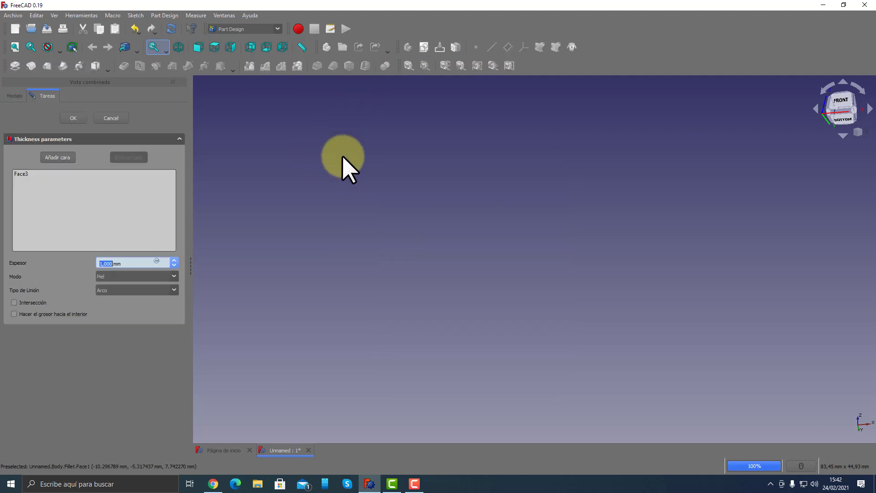
click(55, 318)
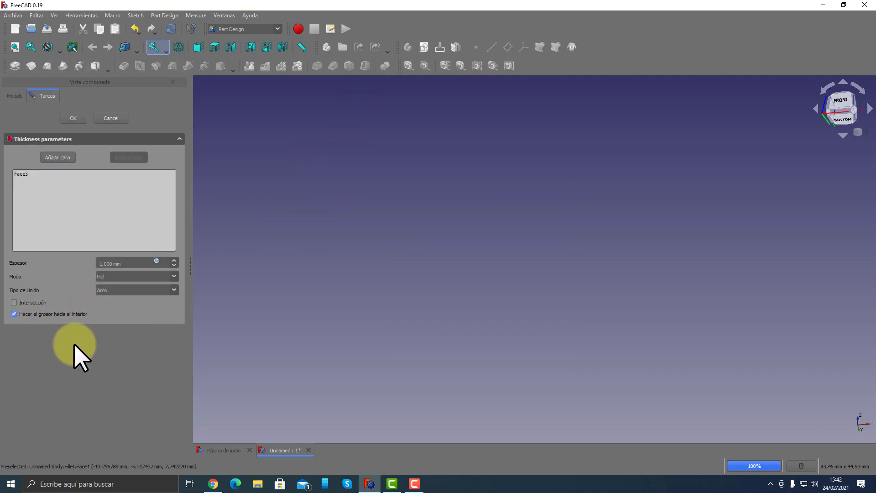
click(173, 291)
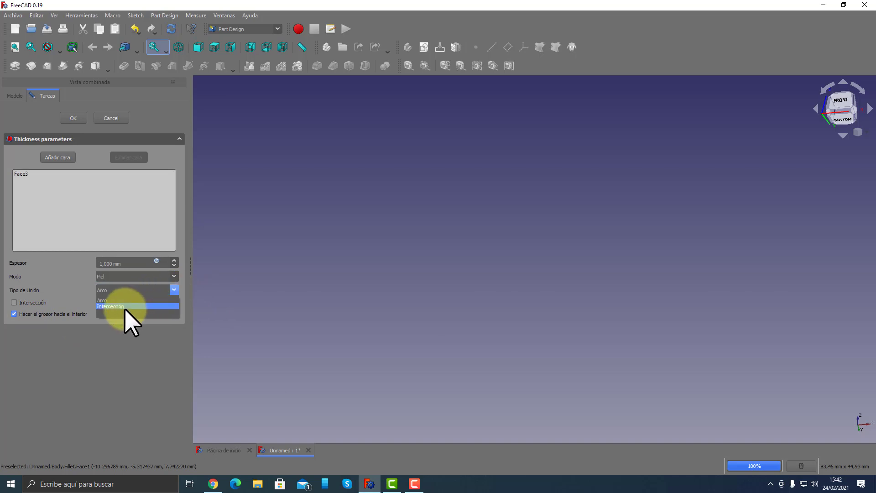
click(114, 308)
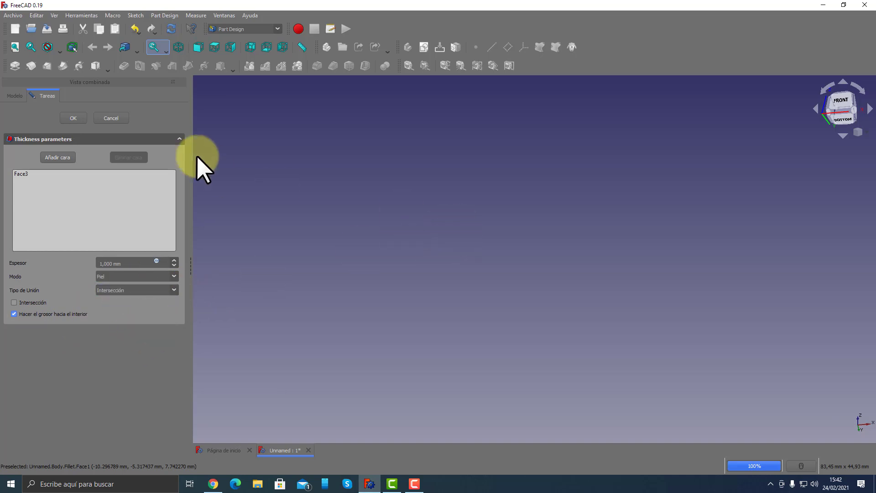
click(81, 119)
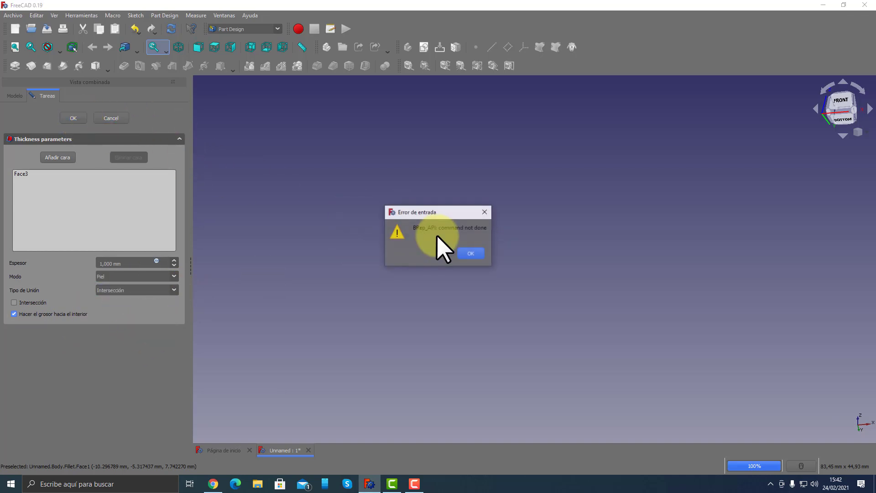
click(475, 254)
Cancel the failed thickness and delete the Fillet feature from the tree.
click(121, 120)
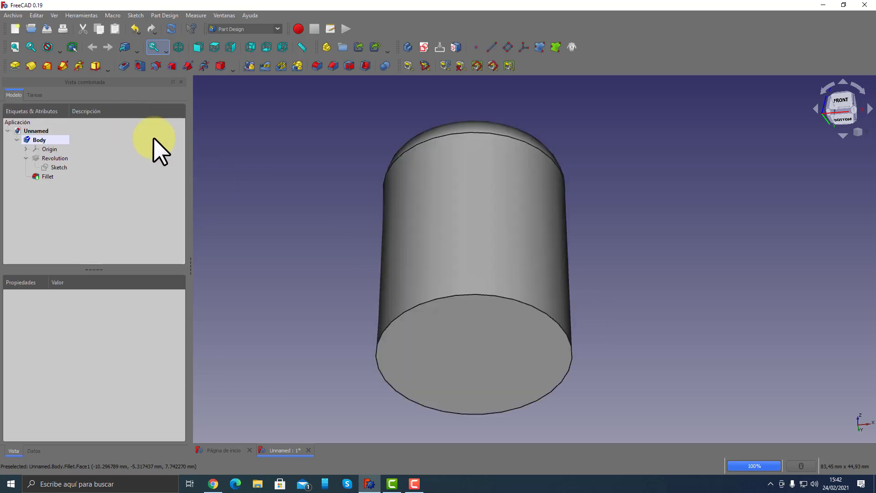
middle_drag(450, 164, 470, 211)
scroll(473, 219, down, 2)
scroll(480, 192, down, 3)
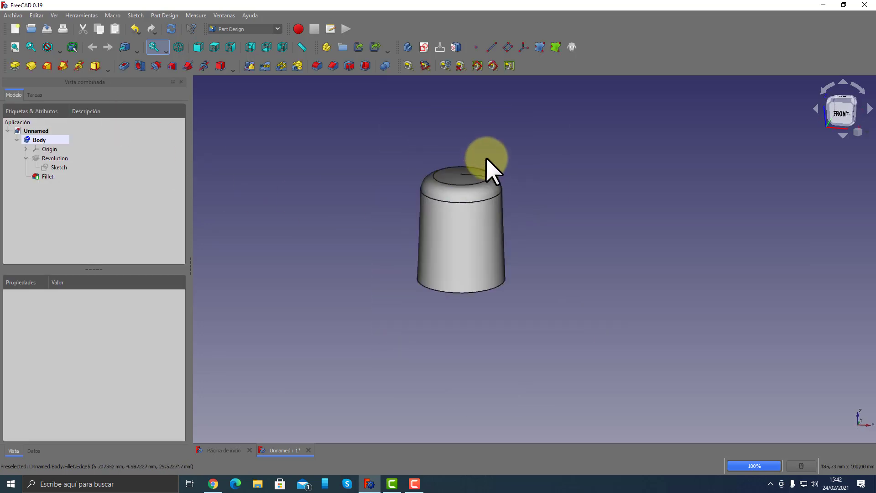
middle_drag(491, 169, 470, 190)
scroll(469, 189, up, 2)
click(48, 177)
right_click(48, 178)
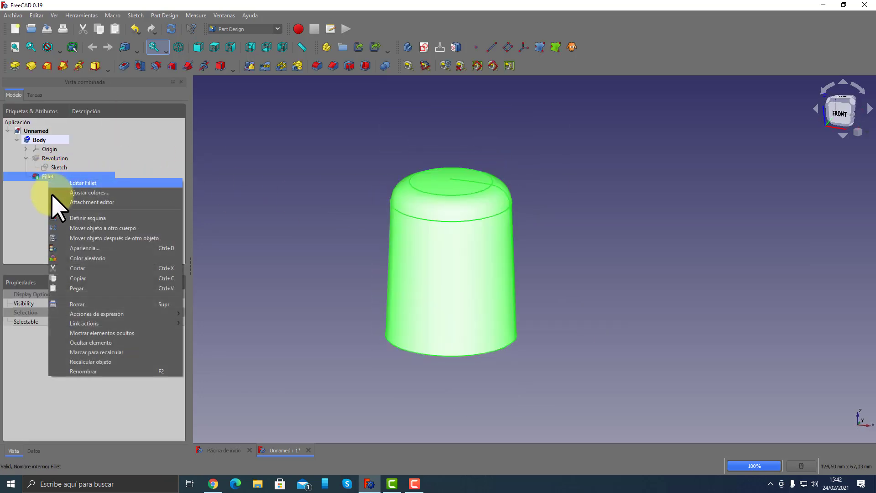
click(101, 304)
Select the body's bottom face and start a new Thickness feature.
mouse_move(325, 233)
middle_down()
mouse_move(350, 178)
mouse_move(330, 254)
mouse_move(343, 182)
mouse_move(328, 244)
mouse_move(336, 202)
mouse_move(344, 219)
middle_up()
click(436, 336)
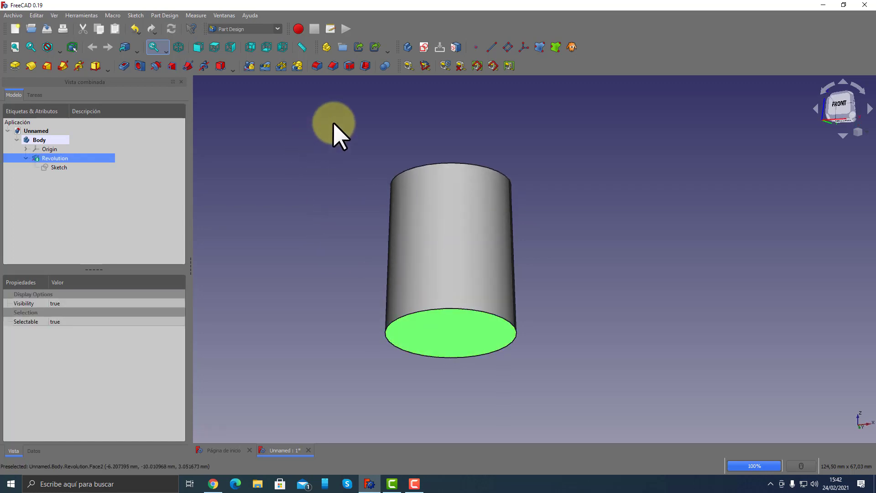
click(366, 66)
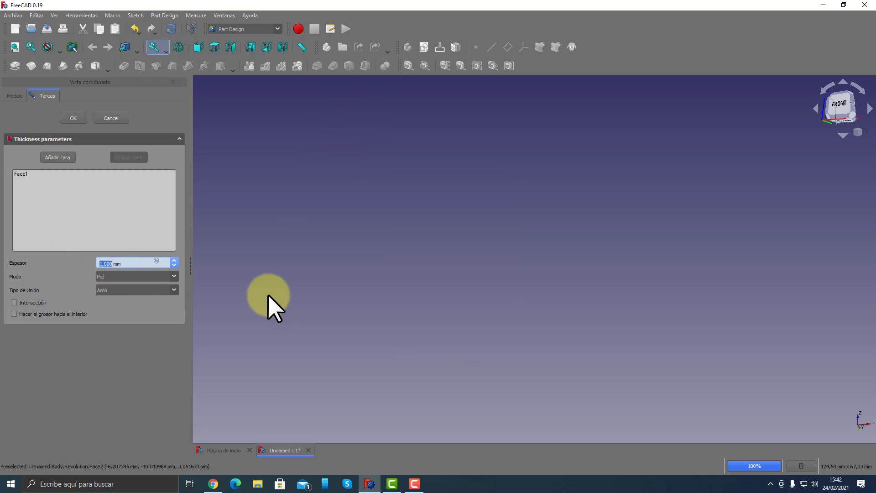
Try a 0,01 mm Intersección shell, dismiss the error, and cancel the Thickness feature.
text(0,01)
key(Tab)
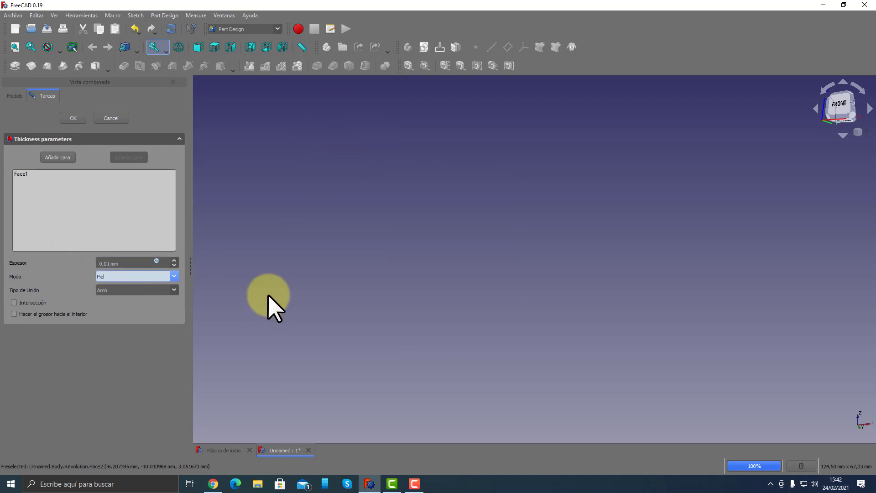
click(171, 290)
click(135, 305)
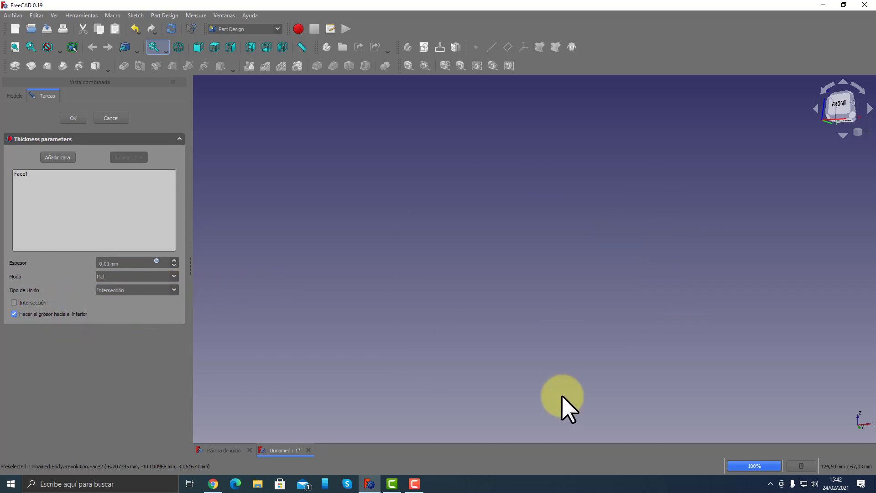
click(81, 120)
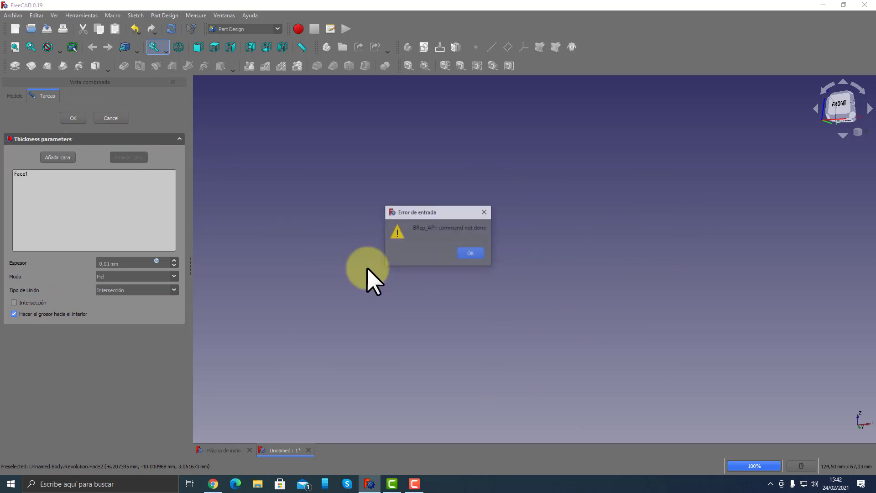
click(480, 255)
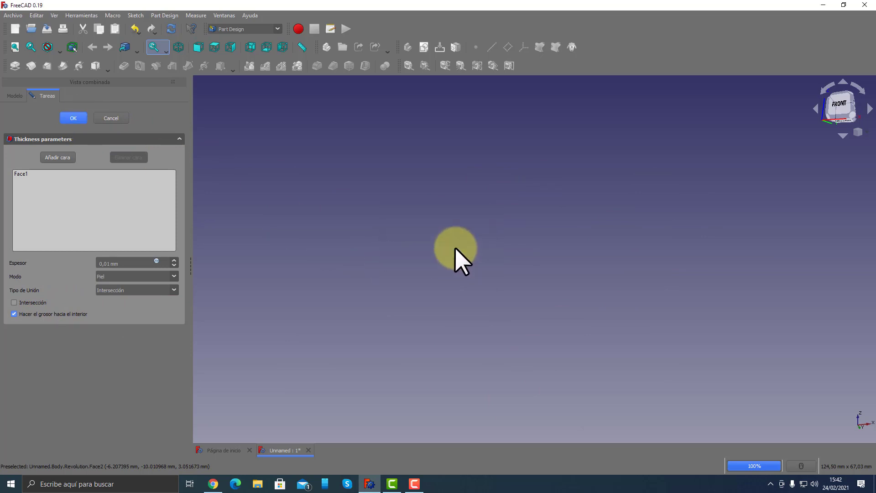
click(121, 120)
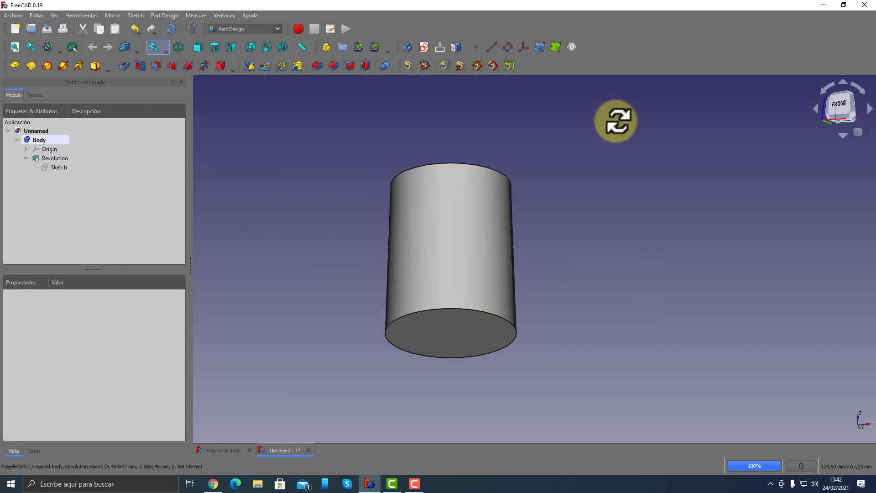
mouse_move(617, 121)
middle_down()
mouse_move(591, 205)
mouse_move(605, 108)
mouse_move(580, 181)
mouse_move(581, 166)
middle_up()
mouse_move(561, 248)
middle_down()
mouse_move(659, 248)
mouse_move(561, 245)
middle_up()
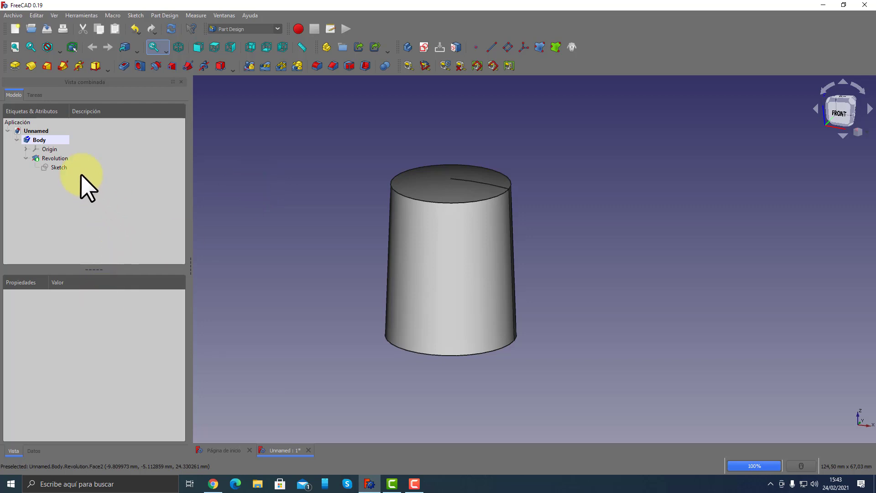
Reopen the profile sketch and delete the arc across its top.
double_click(59, 168)
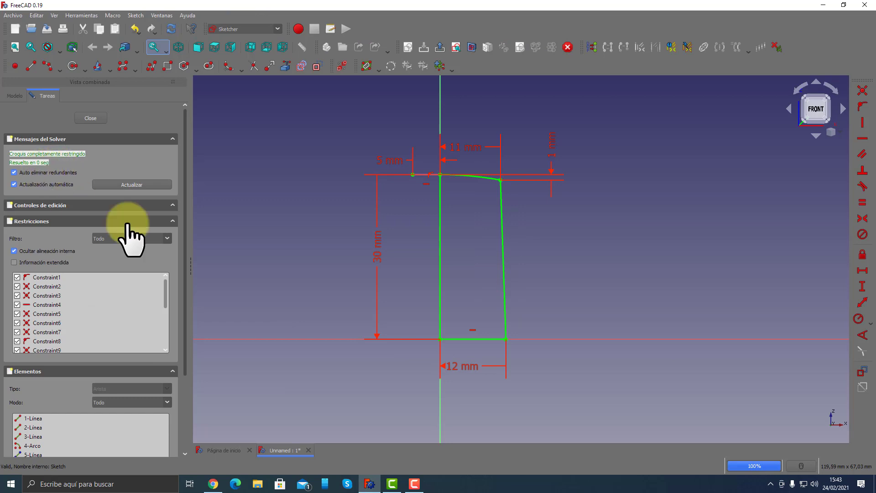
scroll(439, 158, up, 3)
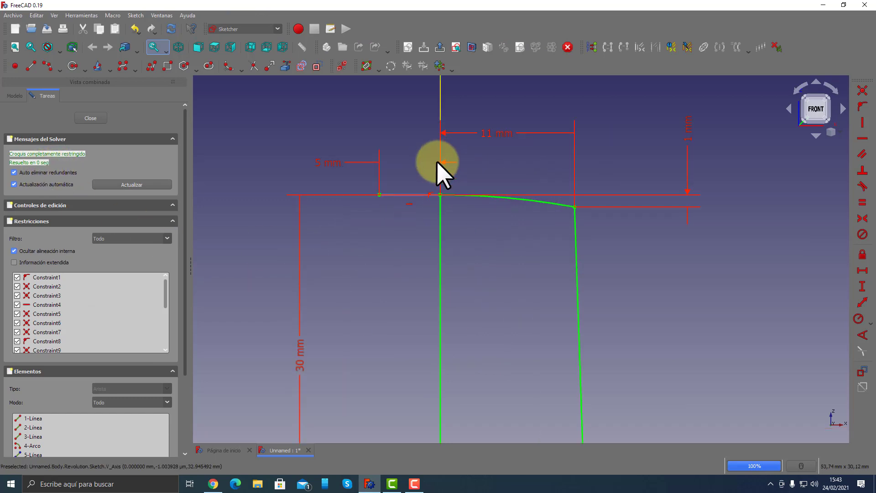
click(542, 201)
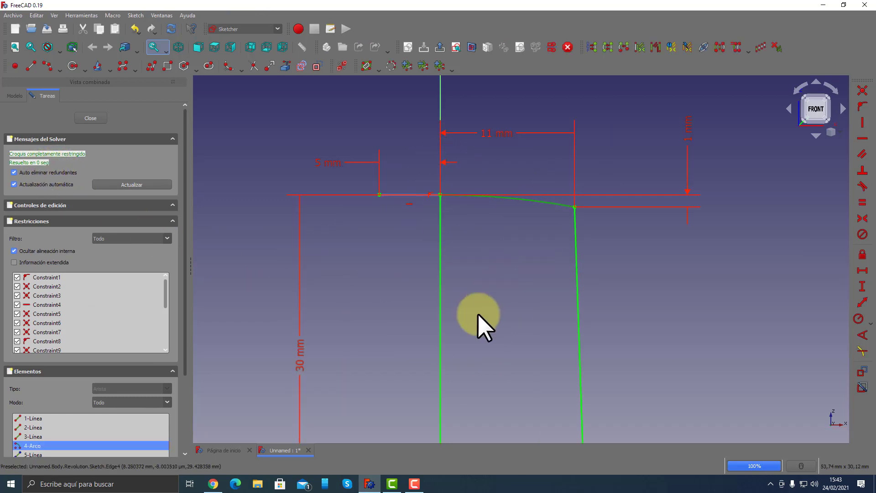
key(Delete)
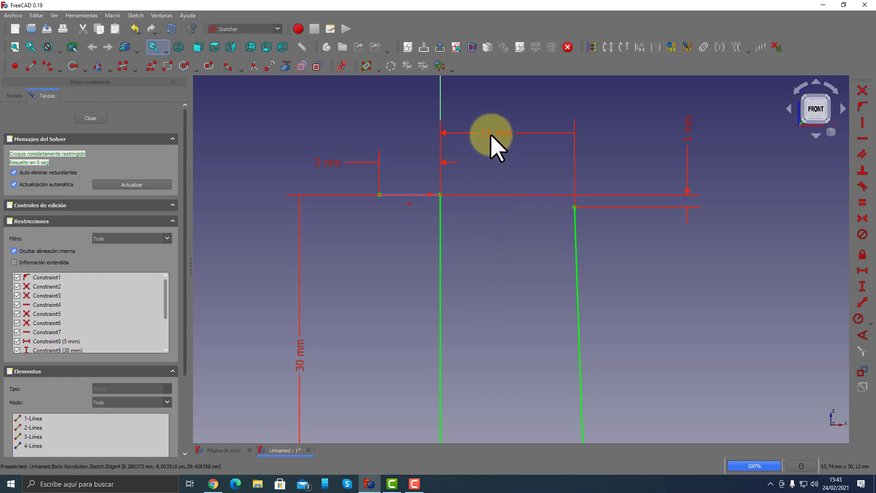
Move the 11 mm and 1 mm dimensions higher and delete the short 5 mm top line.
drag(490, 133, 489, 110)
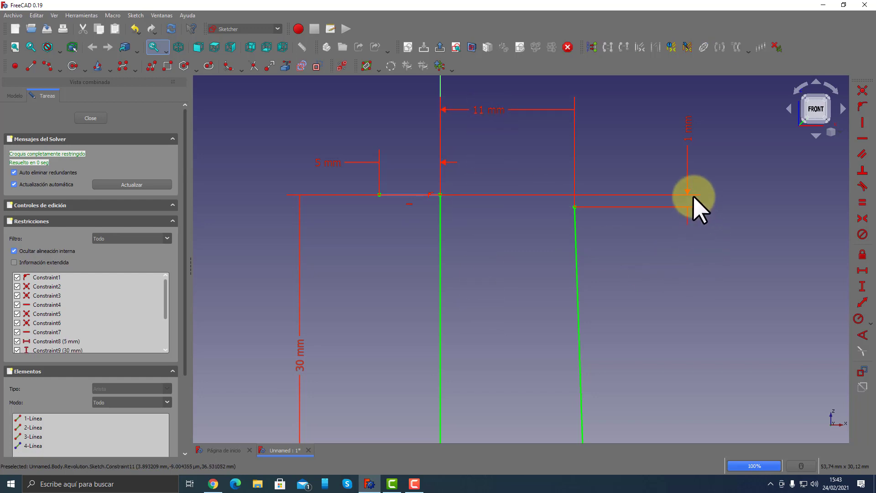
mouse_move(686, 155)
mouse_down()
mouse_move(697, 130)
mouse_move(689, 127)
mouse_up()
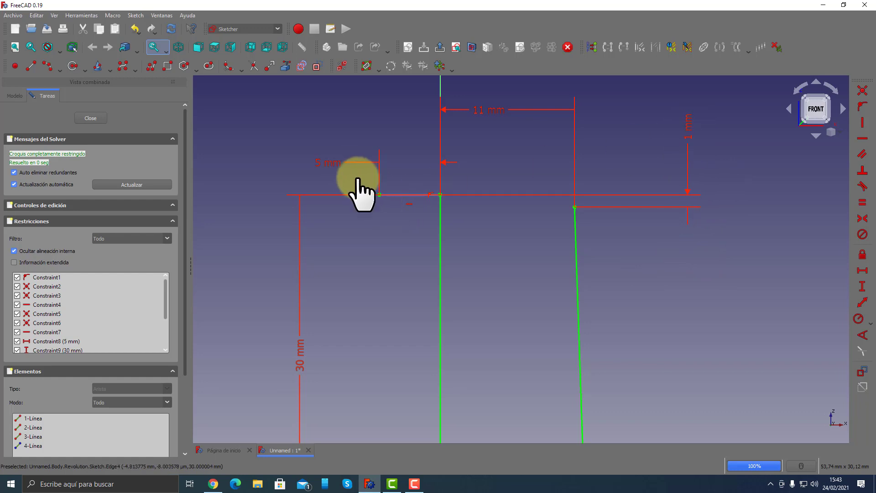
drag(357, 178, 478, 220)
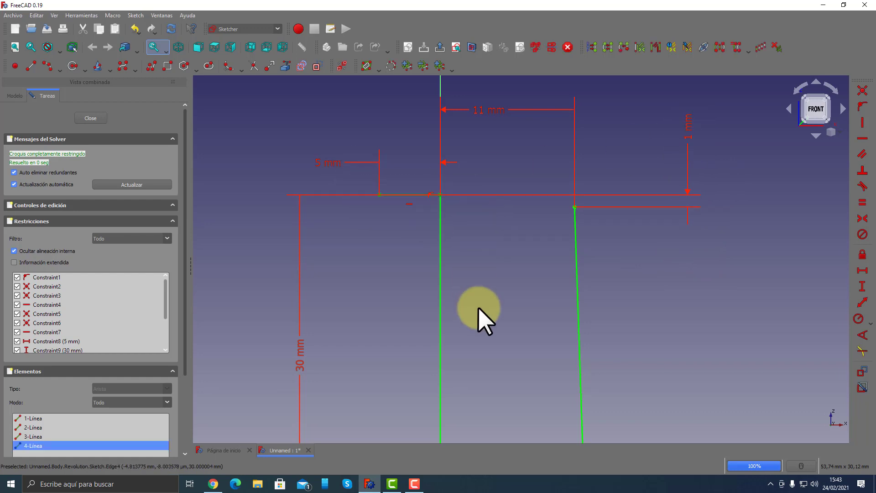
key(Delete)
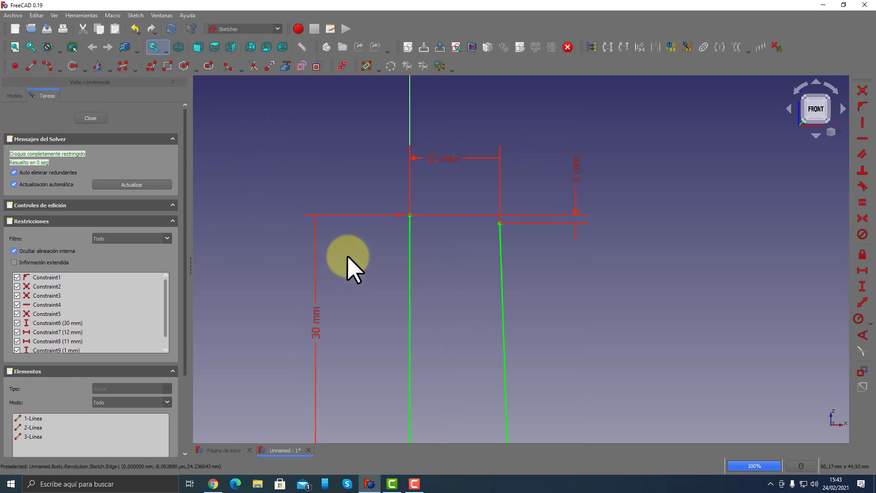
Move the 30 mm dimension further left and the 1 mm dimension to the profile's left.
scroll(347, 255, down, 3)
drag(329, 307, 309, 315)
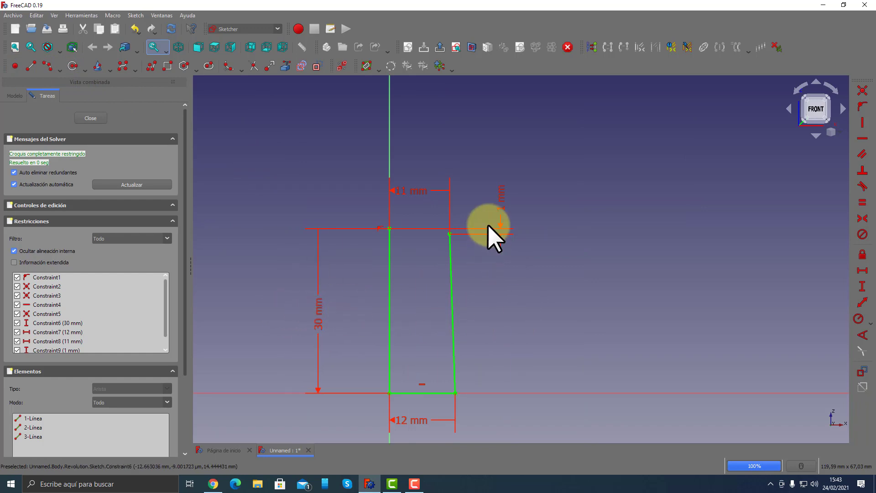
scroll(450, 219, up, 4)
drag(564, 180, 243, 206)
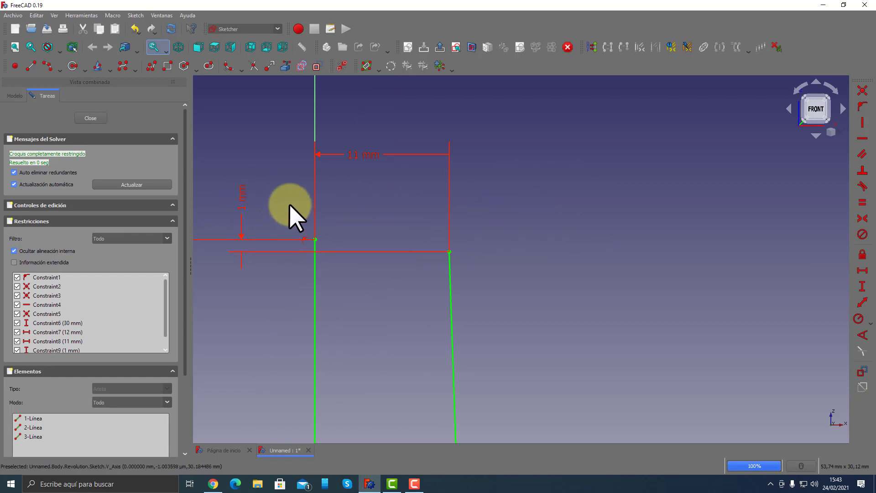
middle_drag(289, 204, 383, 209)
scroll(382, 232, up, 2)
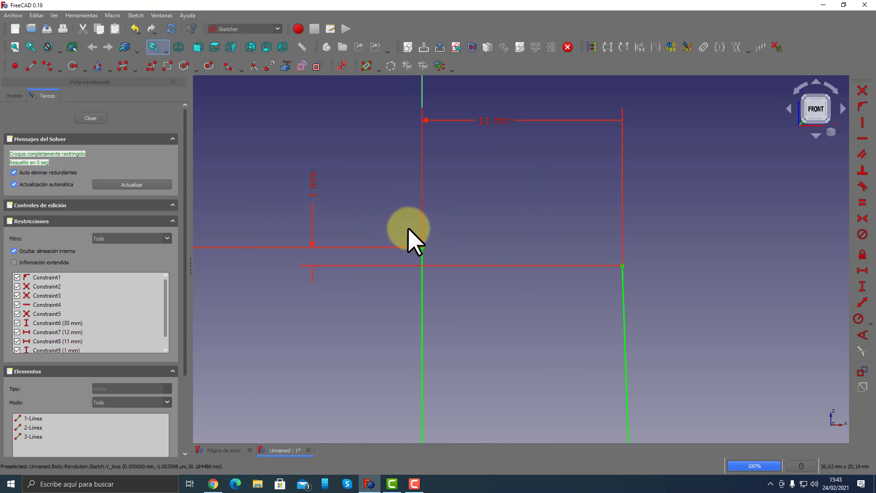
scroll(408, 228, down, 2)
mouse_move(375, 196)
mouse_down()
mouse_move(231, 324)
mouse_move(366, 263)
mouse_up()
scroll(377, 252, down, 3)
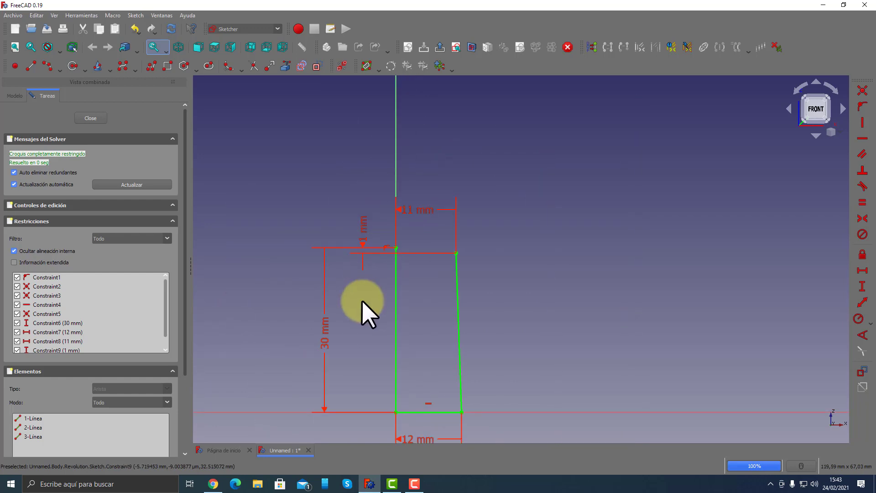
Move the 30, 12, 11 and 1 mm dimensions into the other constraint virtual space.
click(363, 236)
click(409, 212)
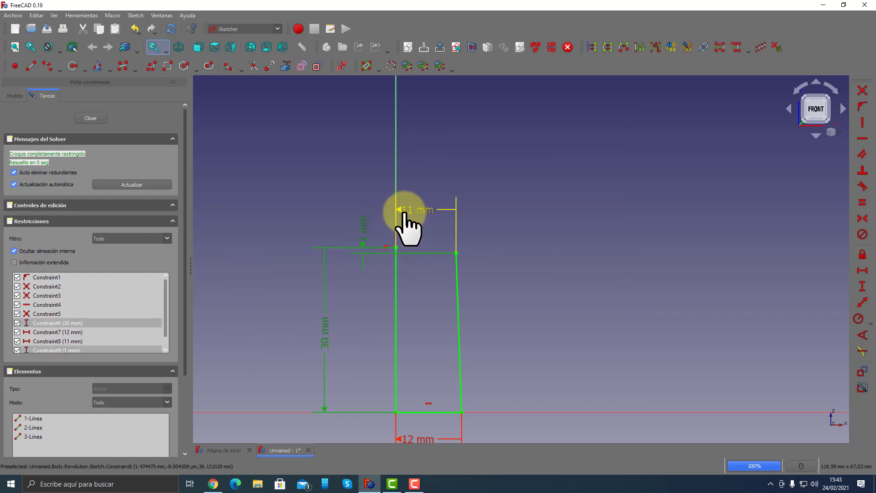
click(402, 439)
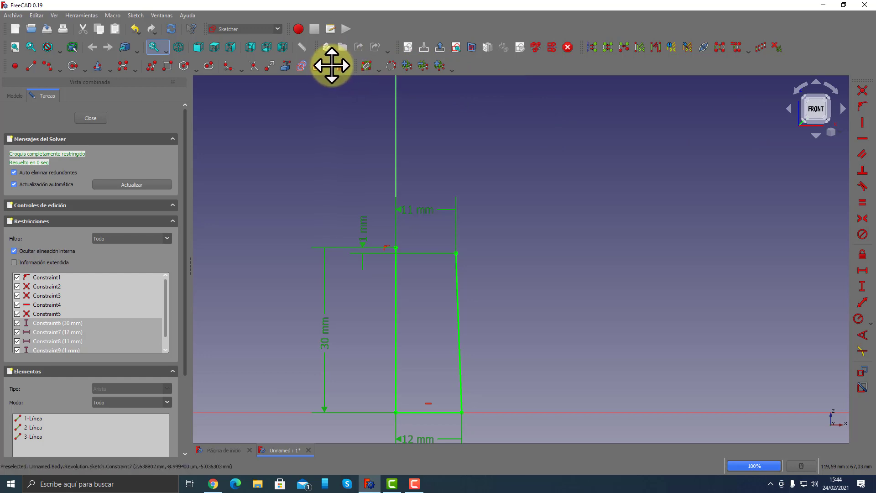
drag(329, 67, 444, 66)
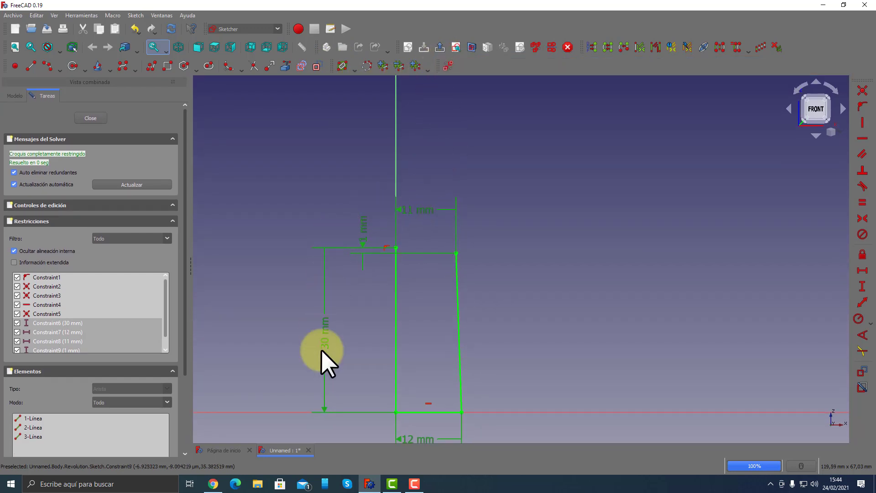
click(451, 67)
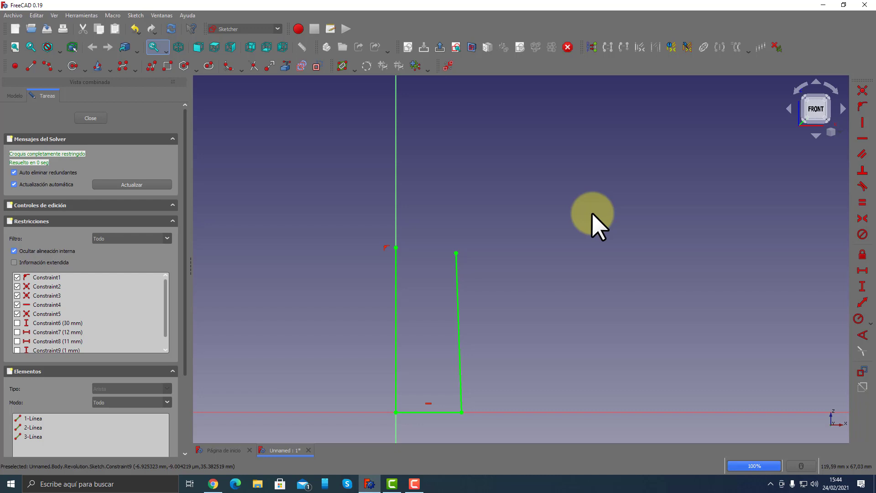
Show the dimensions, move the 30 mm height dimension to the profile's right, then hide them.
click(445, 66)
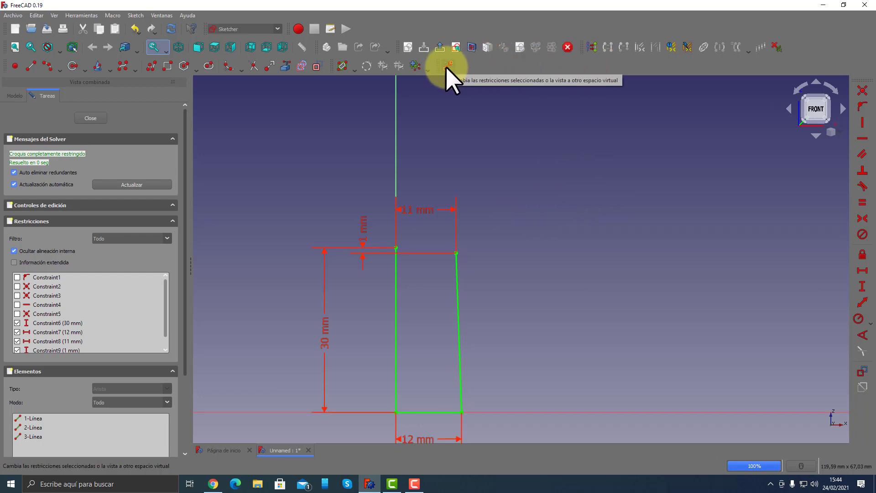
click(445, 67)
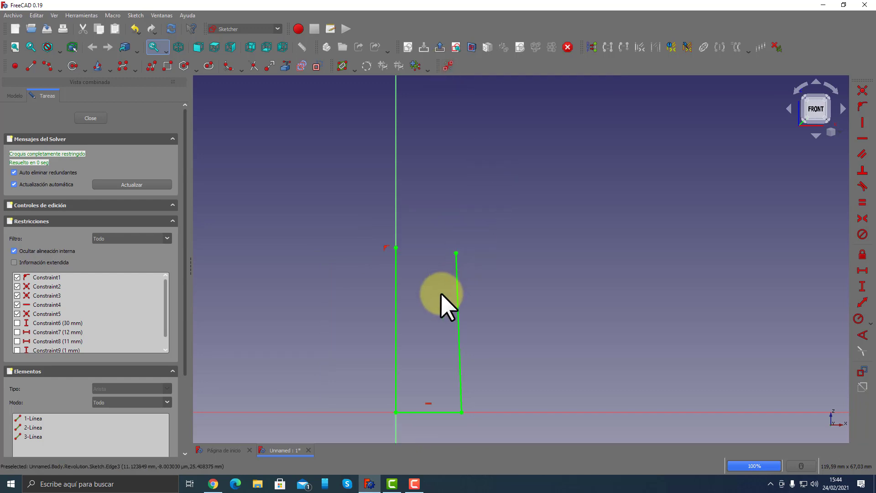
scroll(409, 372, up, 2)
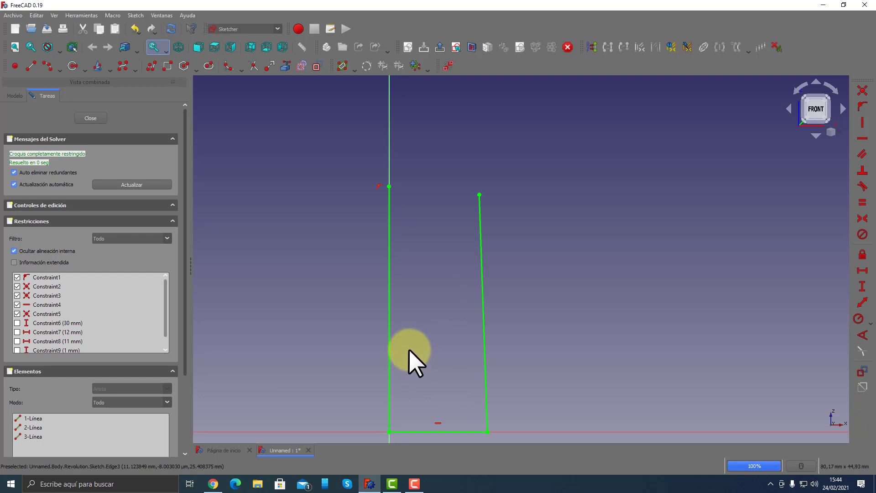
middle_drag(409, 349, 462, 267)
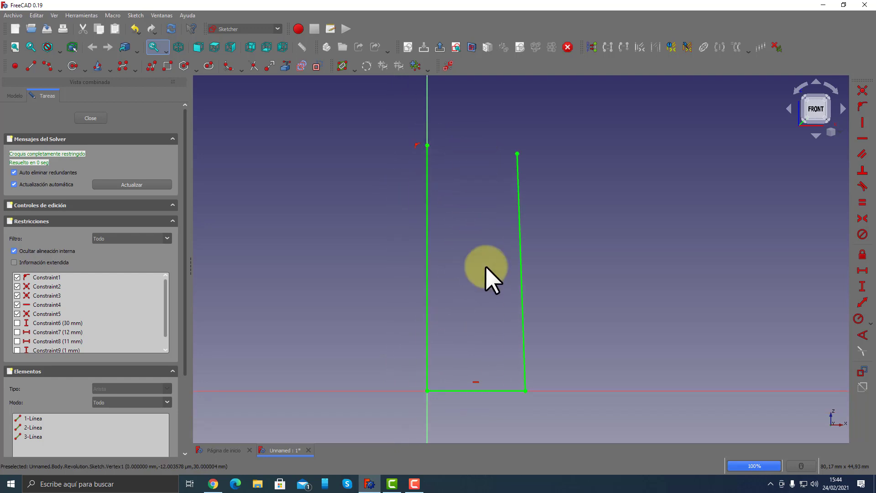
click(447, 65)
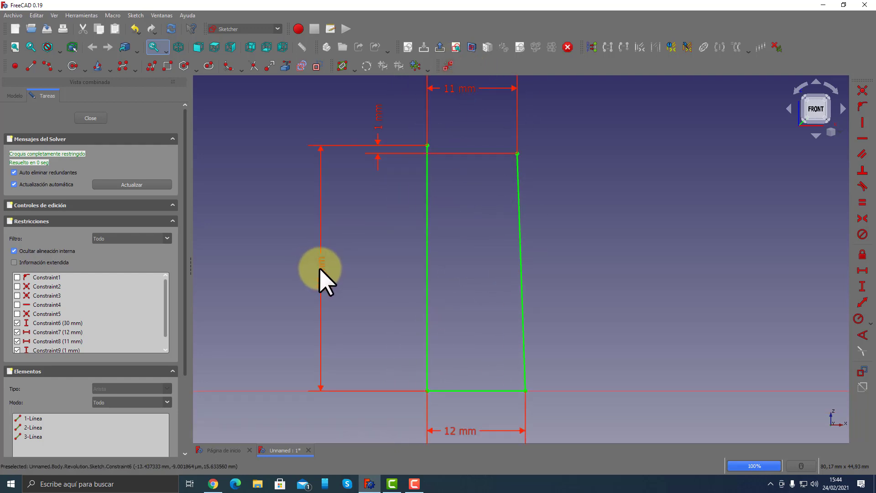
drag(321, 269, 601, 269)
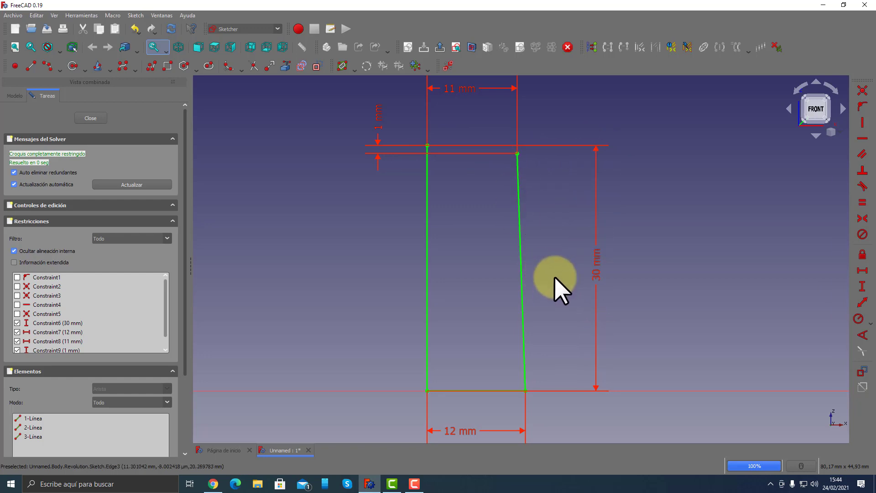
click(449, 68)
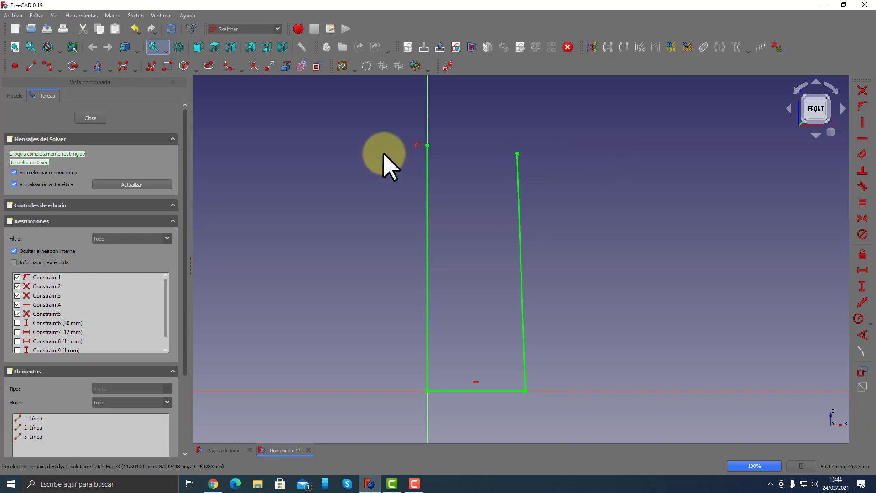
Draw a short horizontal line from the profile's top-left corner and give it a 10 µm length.
click(34, 68)
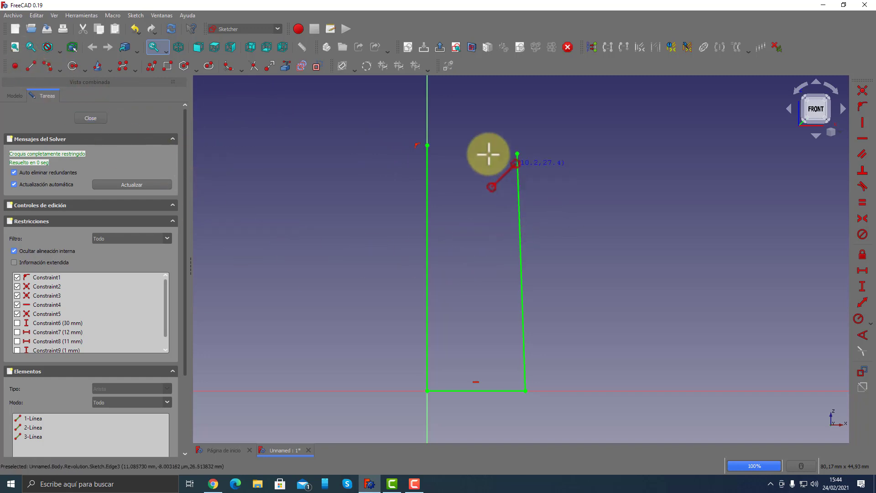
click(427, 145)
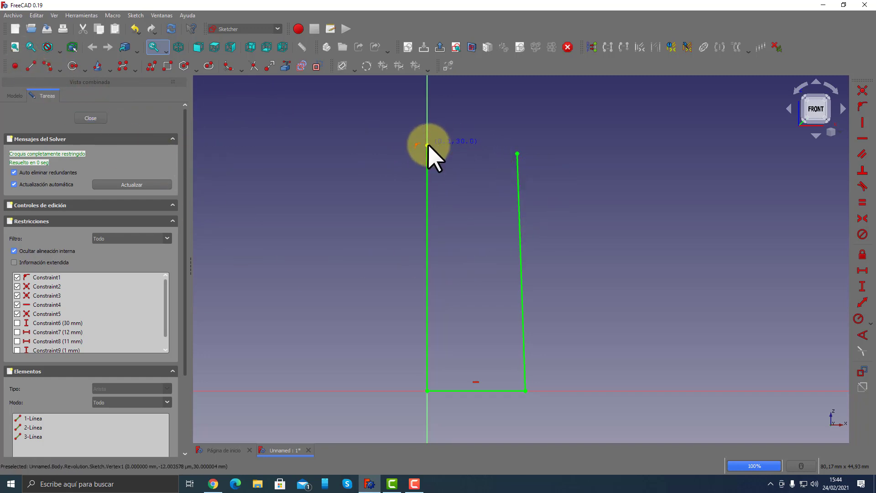
click(464, 145)
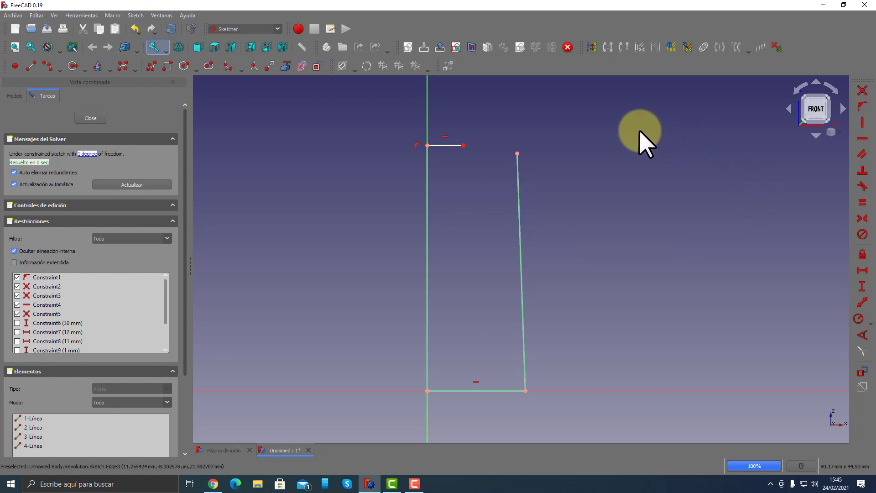
click(863, 271)
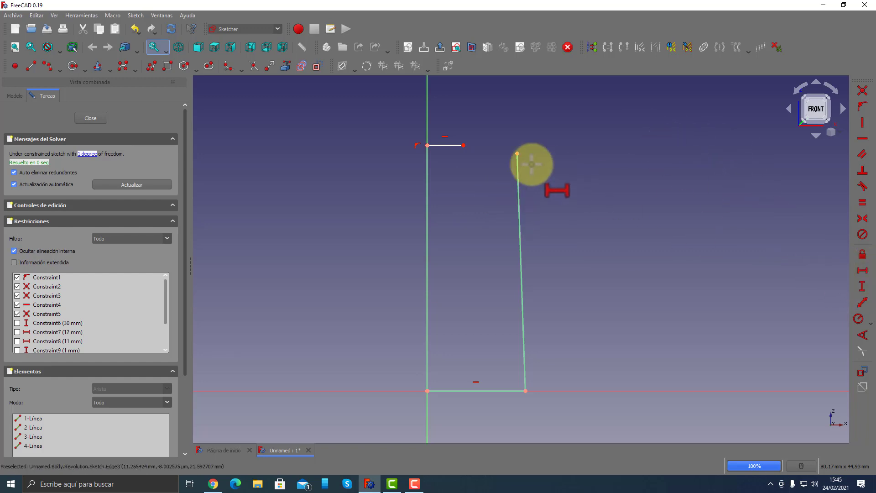
click(451, 146)
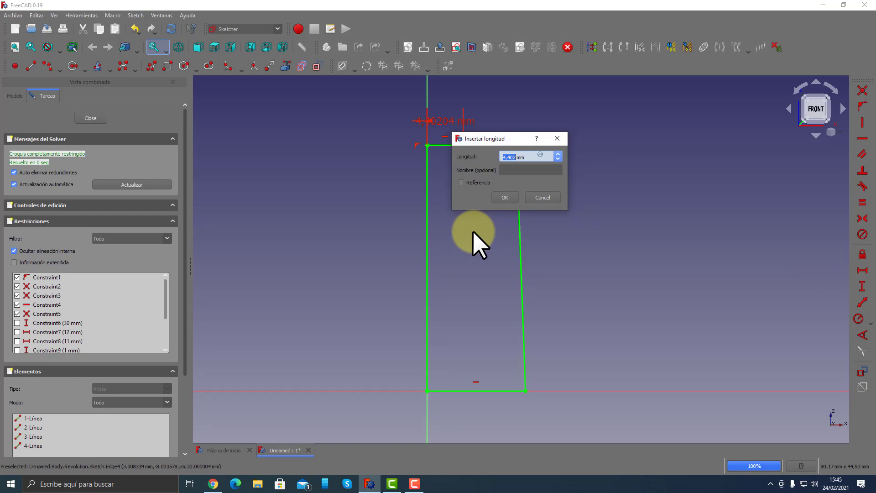
text(0,m)
text(1)
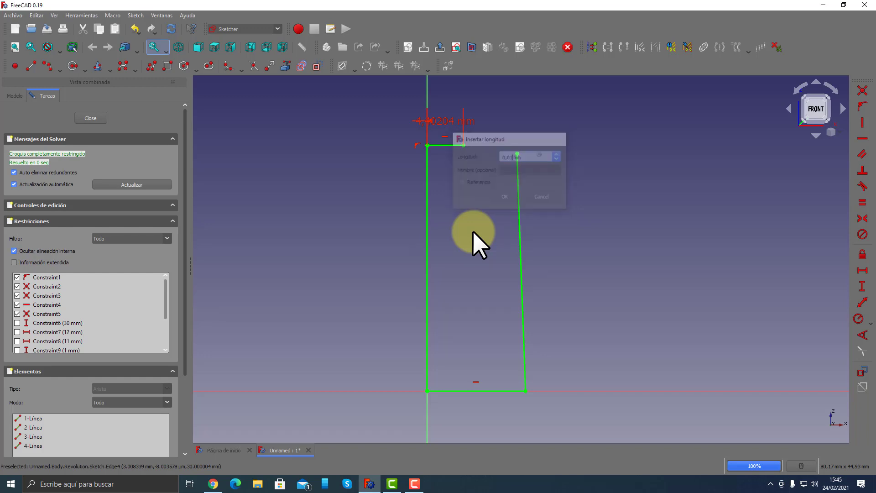
key(Return)
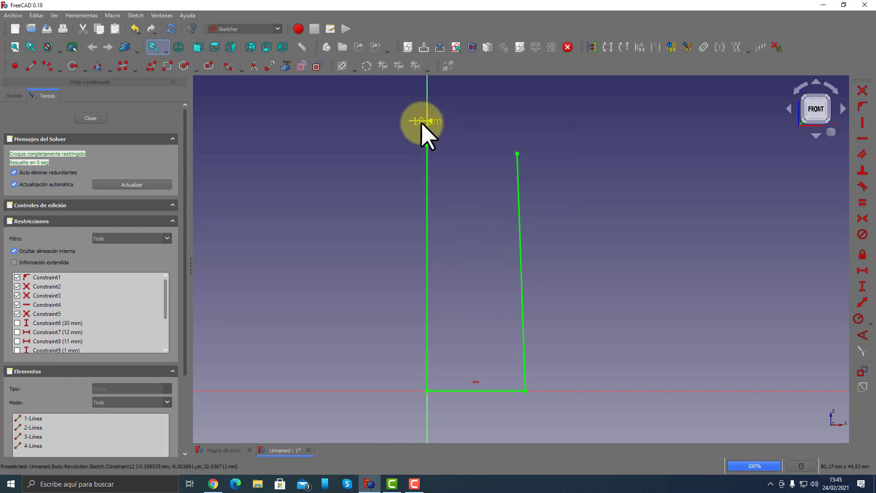
Move the 10 µm dimension away from the line and zoom in on the top-left corner.
scroll(421, 124, up, 5)
drag(428, 117, 379, 178)
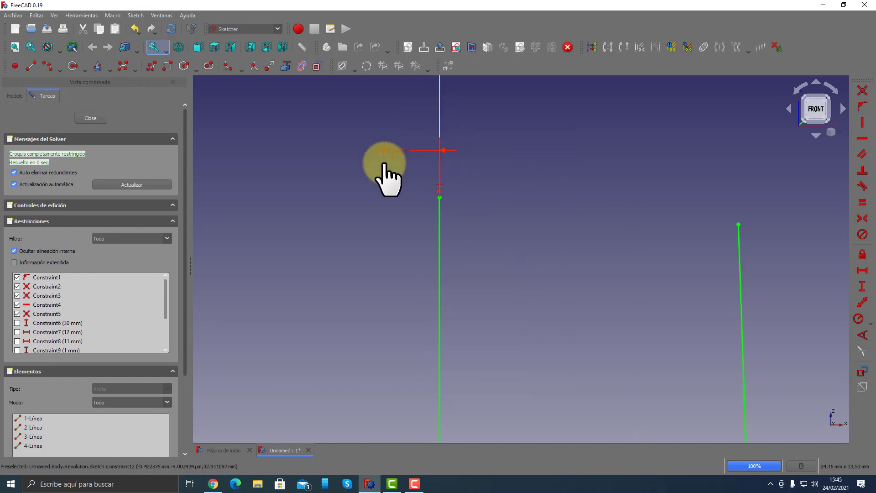
scroll(442, 201, up, 2)
scroll(432, 183, up, 2)
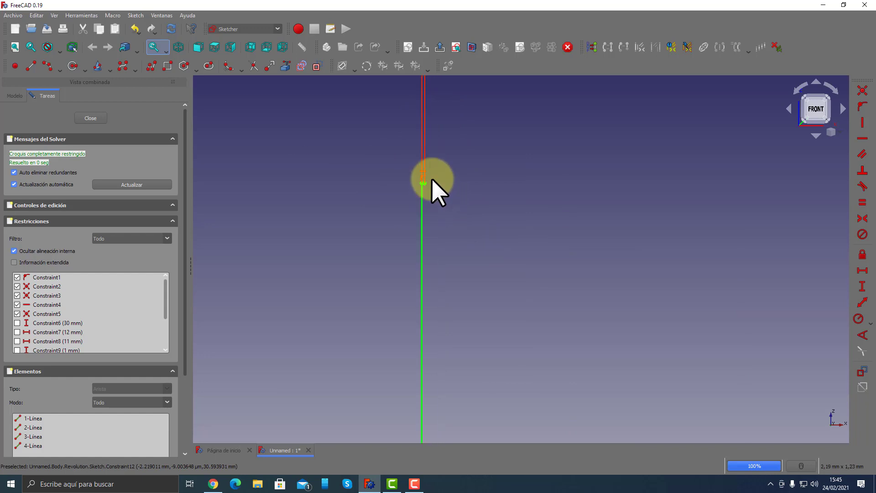
scroll(422, 189, up, 2)
scroll(422, 189, up, 5)
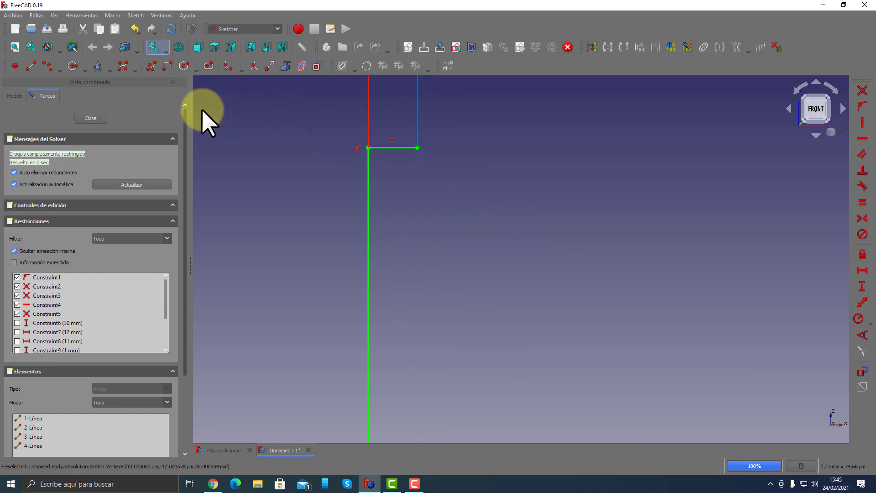
Draw an arc from the short top segment's end to the top of the right line.
click(43, 67)
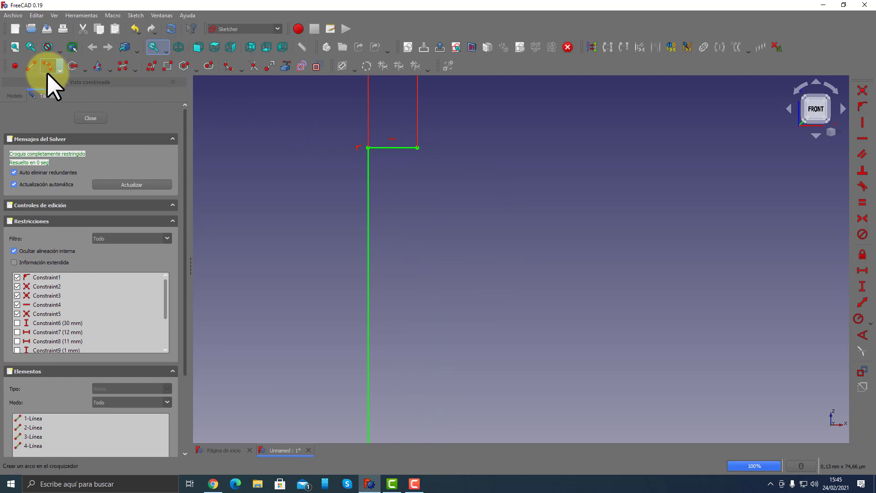
click(418, 148)
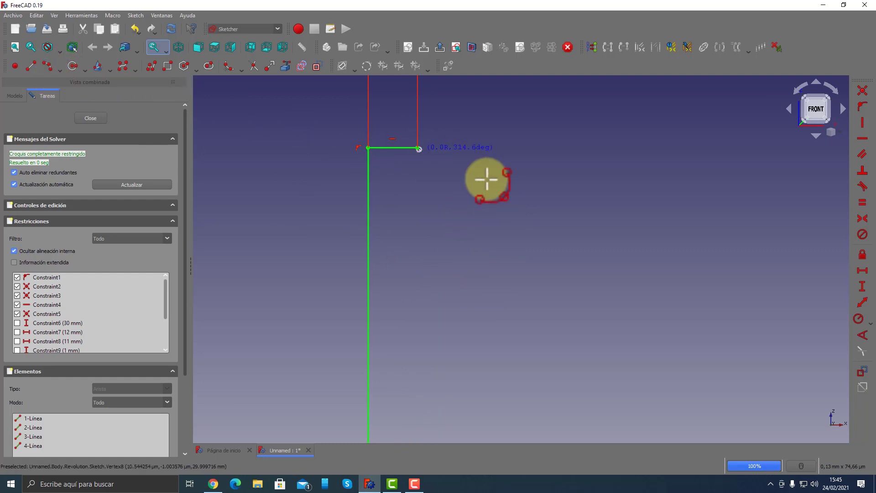
scroll(622, 215, down, 3)
scroll(626, 217, down, 2)
scroll(630, 219, down, 5)
scroll(636, 228, down, 3)
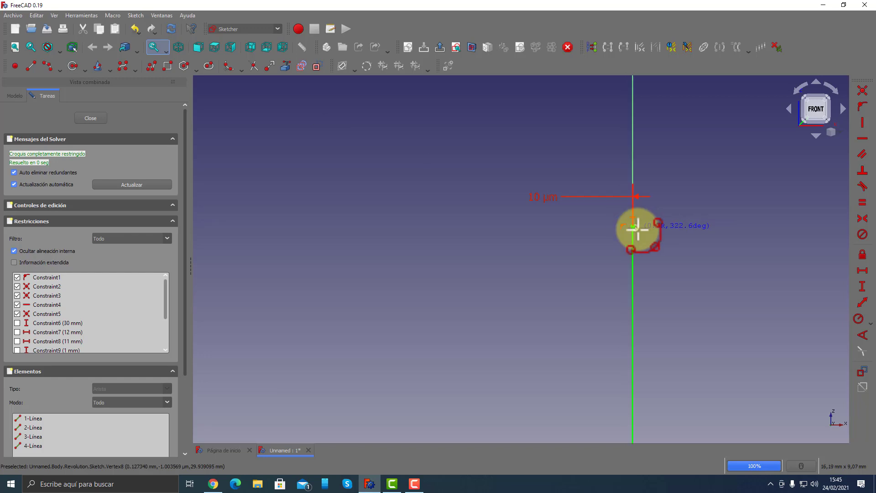
scroll(653, 234, down, 5)
scroll(788, 234, up, 4)
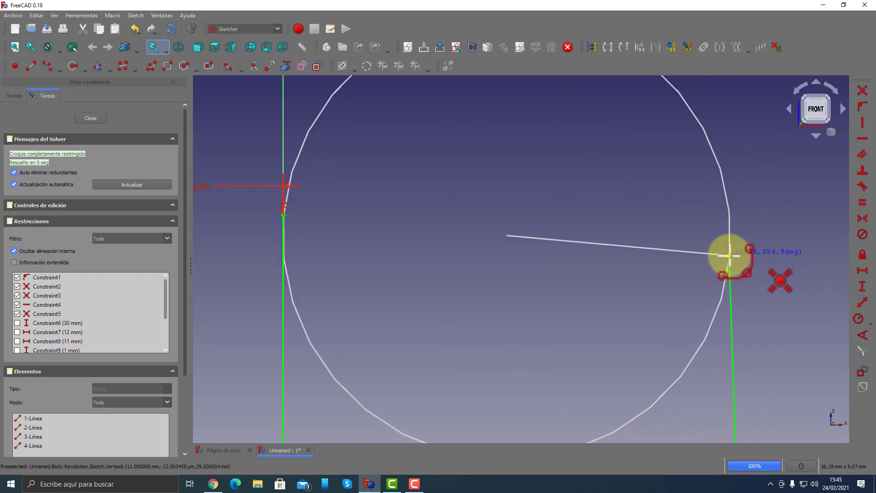
click(729, 256)
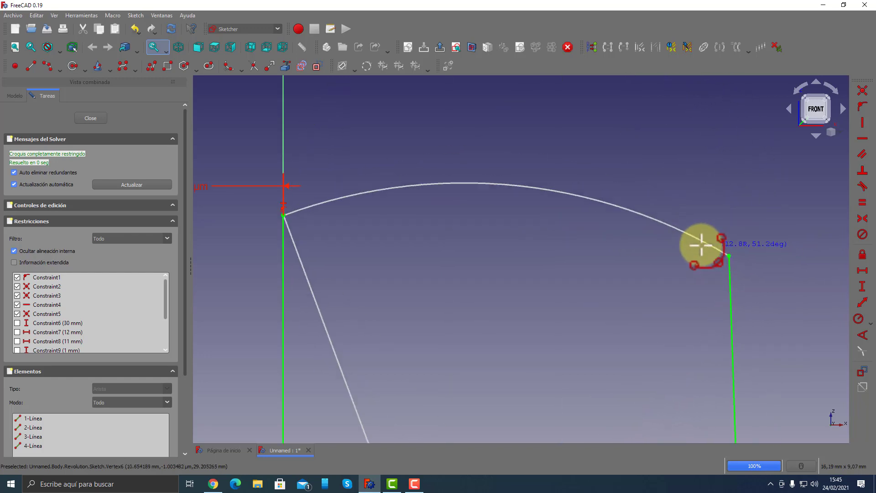
click(654, 251)
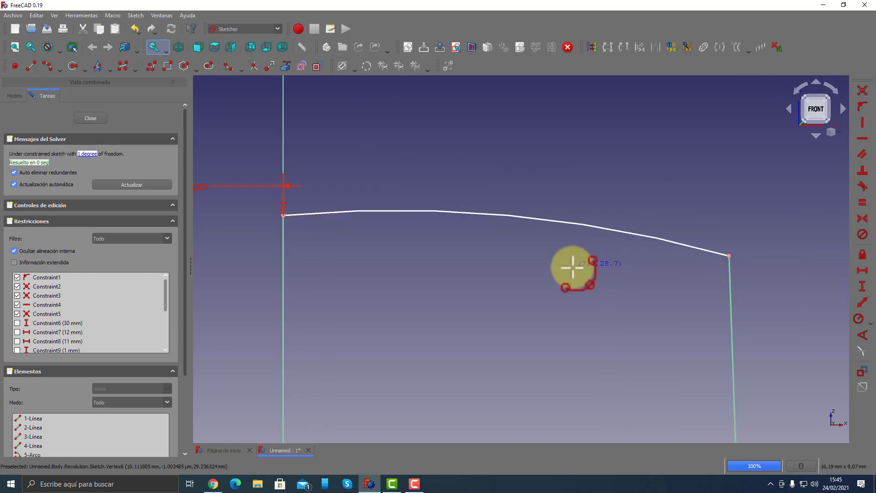
Make the new arc tangent to the short top segment.
scroll(567, 264, down, 6)
scroll(485, 253, up, 4)
scroll(485, 251, up, 3)
scroll(474, 253, up, 3)
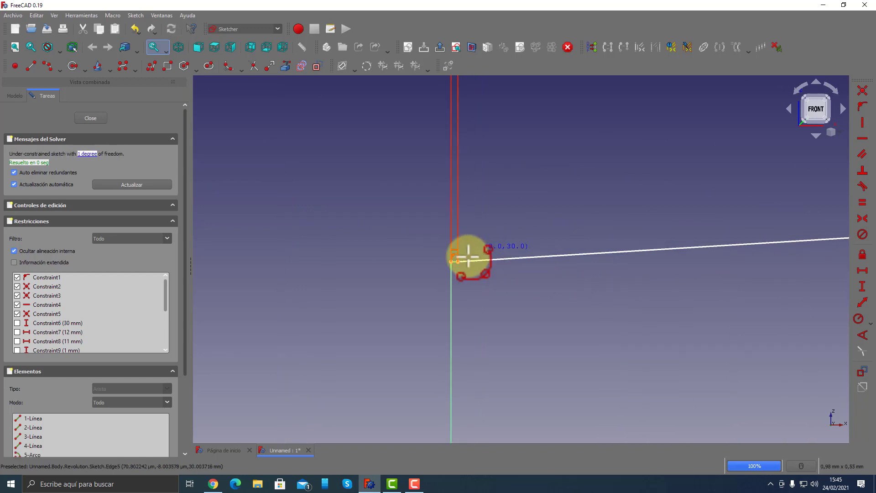
scroll(456, 260, up, 3)
scroll(502, 267, up, 3)
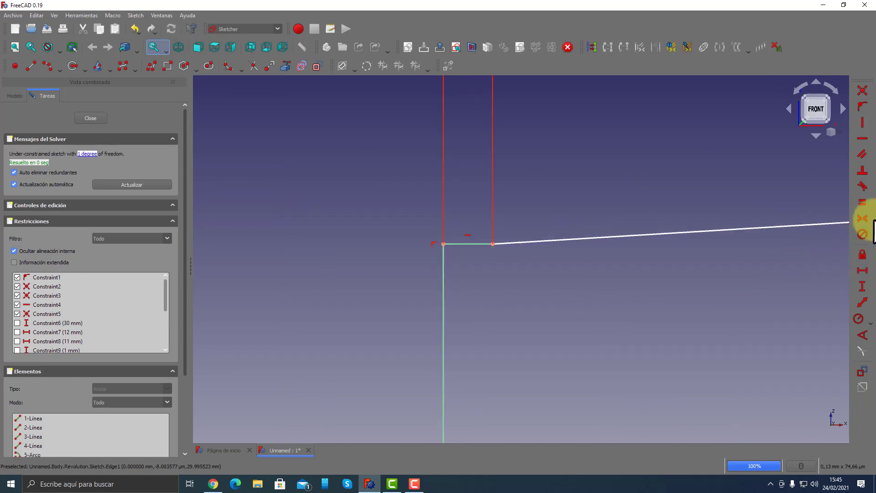
click(863, 185)
click(612, 236)
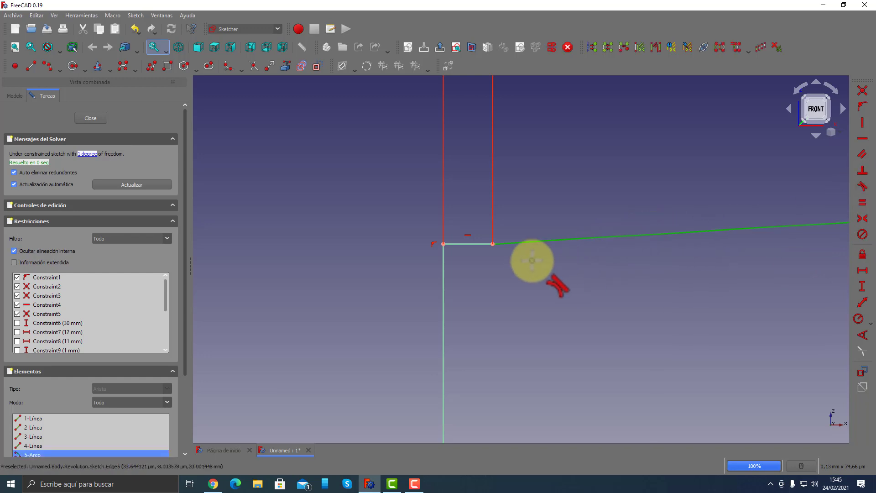
click(474, 244)
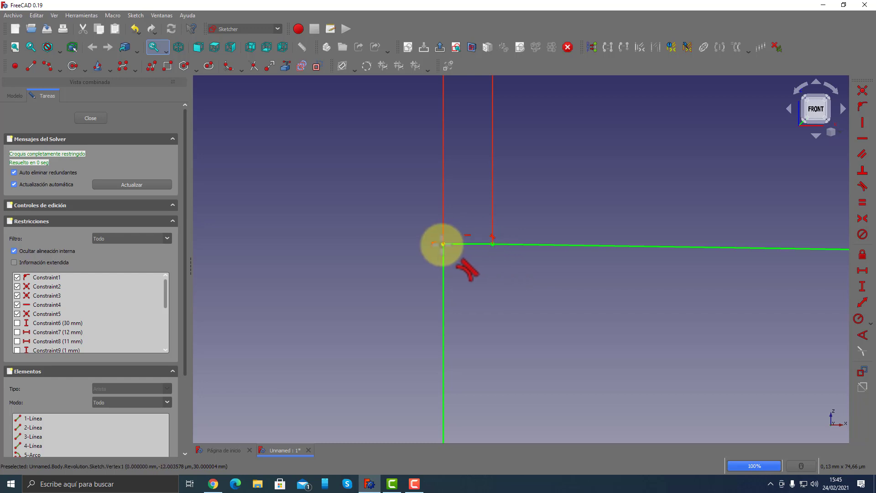
right_click(517, 259)
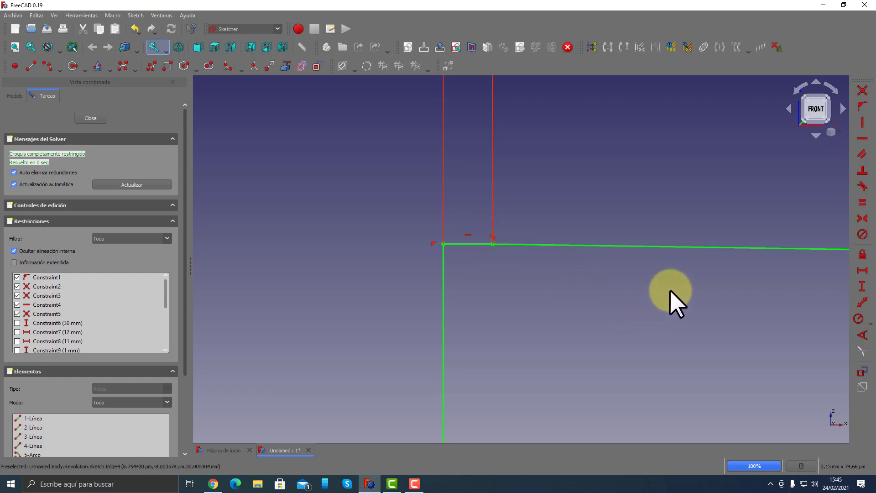
scroll(670, 289, down, 10)
scroll(670, 289, down, 10)
scroll(670, 289, down, 10)
scroll(670, 289, down, 10)
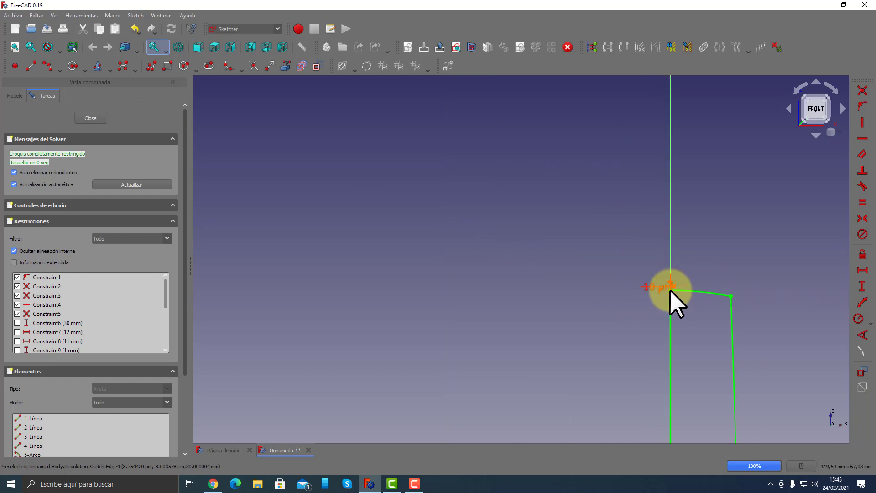
scroll(670, 290, down, 3)
scroll(712, 393, up, 3)
scroll(726, 392, up, 5)
mouse_move(644, 251)
middle_down()
mouse_move(622, 297)
mouse_move(612, 264)
middle_up()
scroll(622, 293, down, 2)
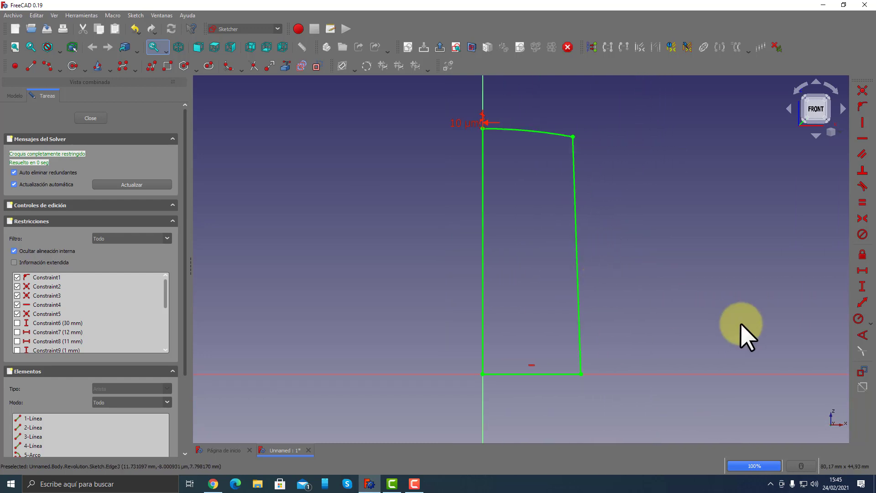
double_click(457, 126)
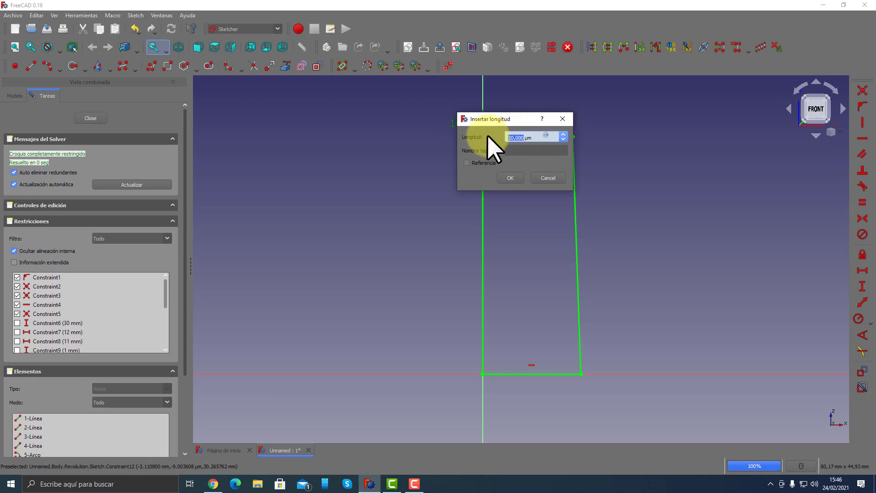
click(549, 180)
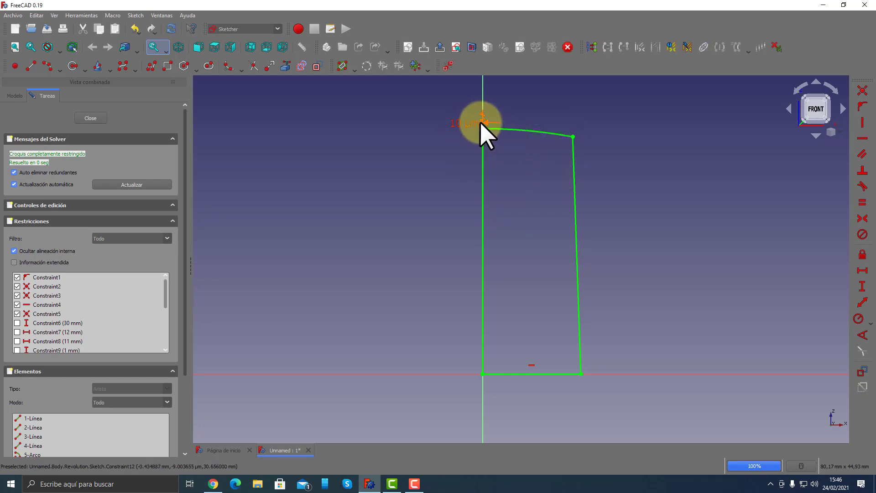
scroll(478, 122, up, 2)
scroll(485, 133, up, 2)
scroll(522, 158, up, 2)
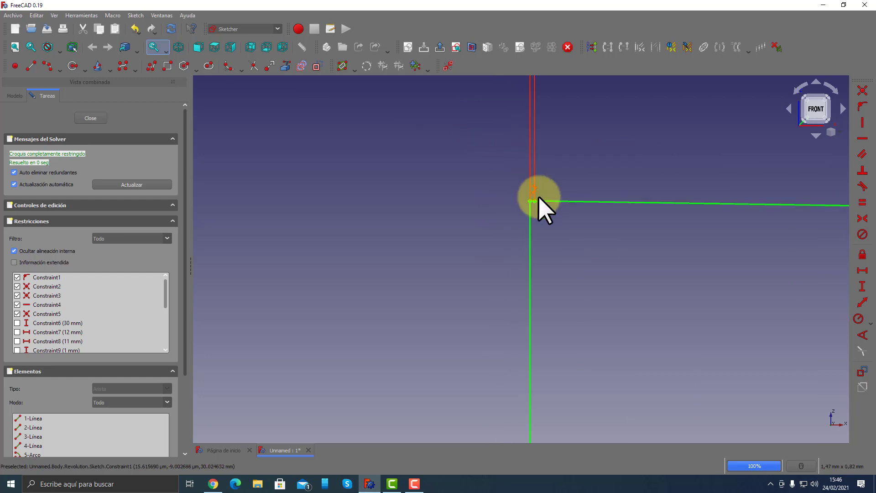
scroll(538, 196, up, 3)
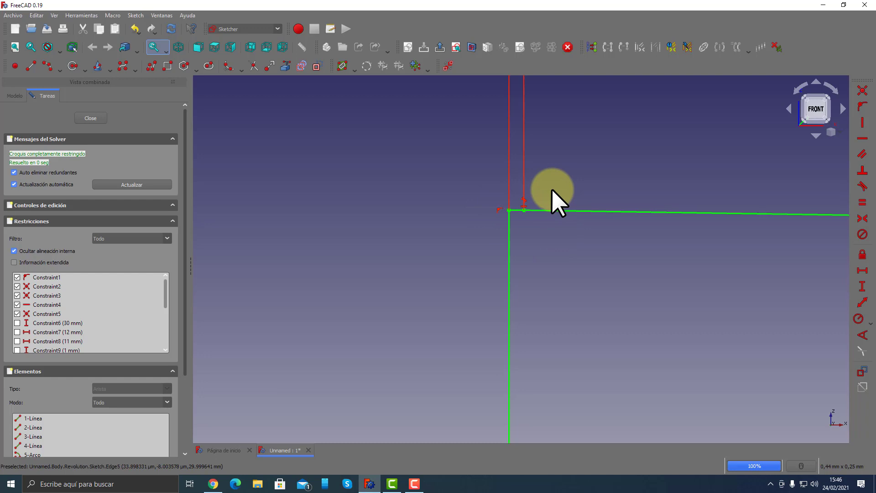
scroll(557, 240, down, 2)
scroll(557, 241, down, 1)
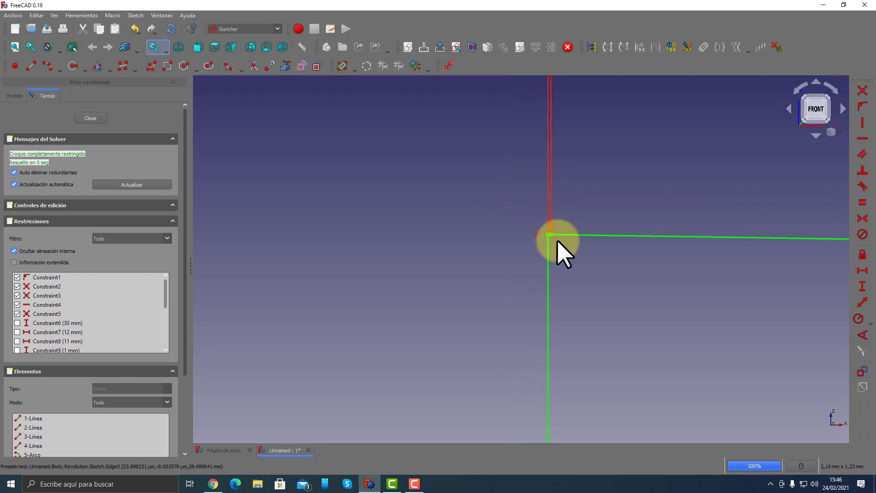
scroll(557, 240, down, 1)
Place the 10 µm dimension left of the top corner, then zoom out to the whole profile.
drag(425, 199, 439, 233)
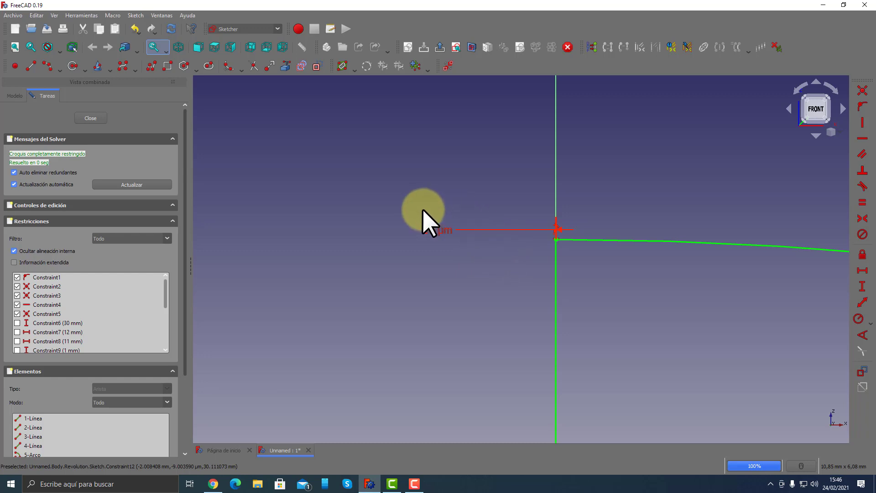
mouse_move(423, 209)
mouse_down()
mouse_move(392, 261)
mouse_move(431, 235)
mouse_move(473, 253)
mouse_up()
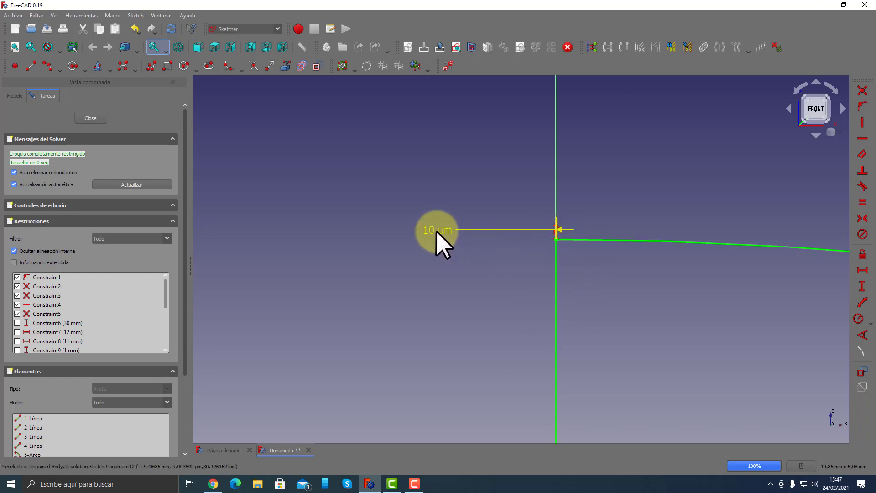
drag(437, 231, 555, 229)
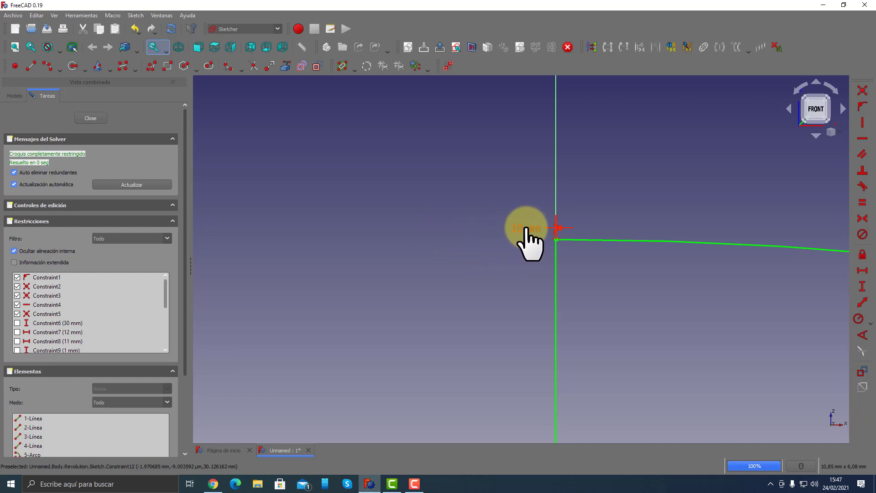
scroll(554, 229, up, 8)
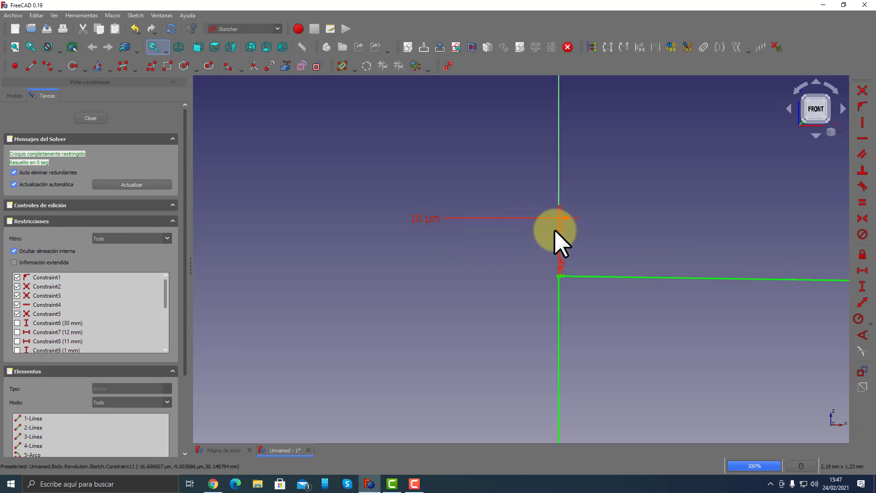
scroll(562, 247, up, 4)
drag(266, 184, 411, 231)
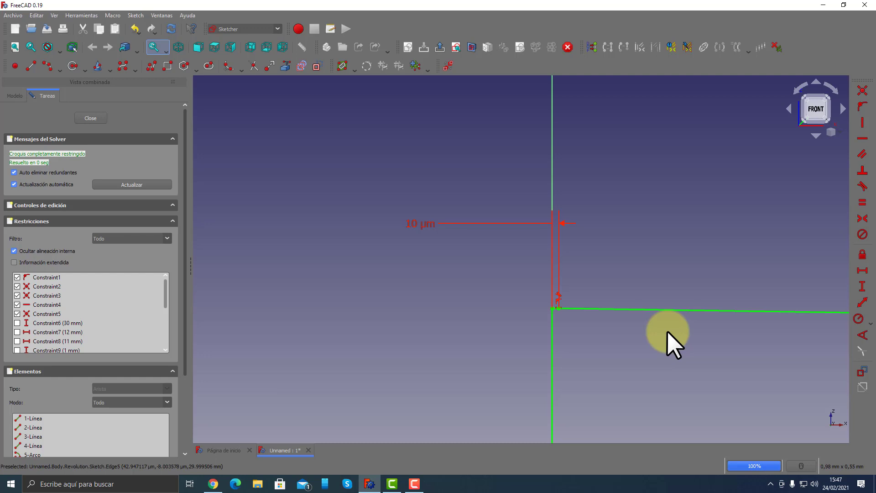
scroll(667, 303, down, 5)
scroll(668, 304, down, 3)
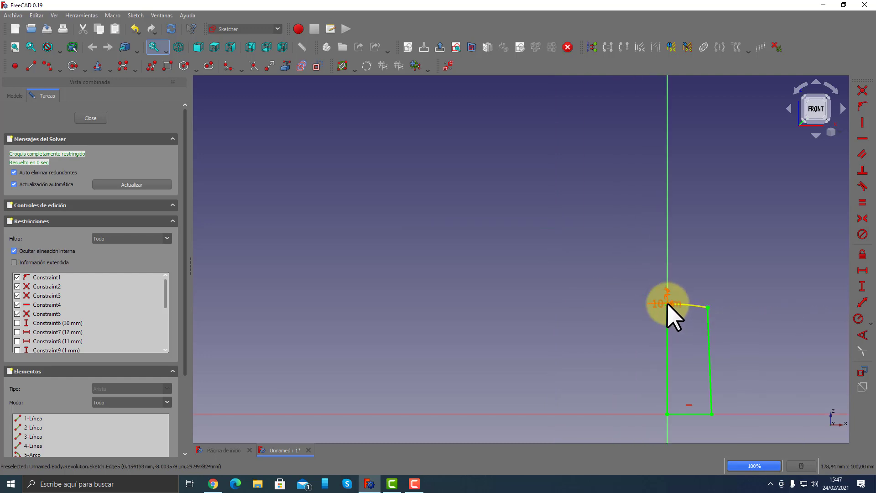
scroll(668, 303, down, 4)
scroll(722, 354, up, 5)
scroll(722, 355, up, 2)
scroll(601, 241, up, 2)
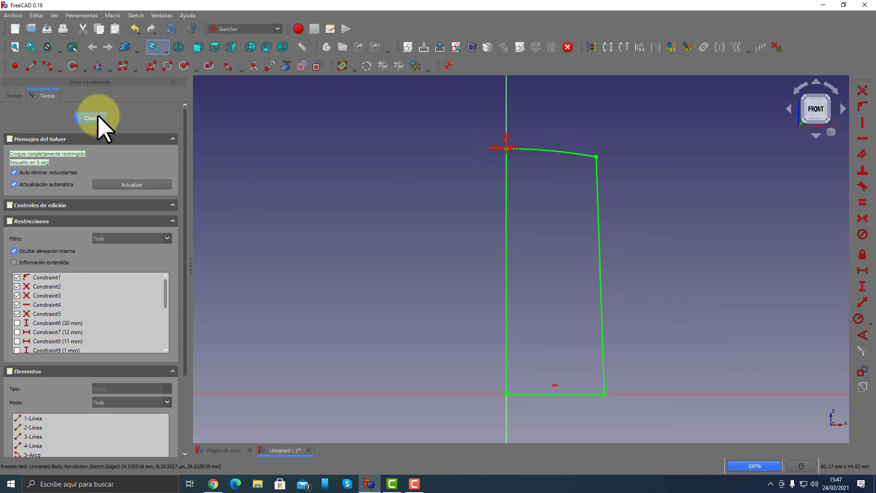
Bring the 11, 12, 30 and 1 mm dimensions back into view on the profile.
click(447, 65)
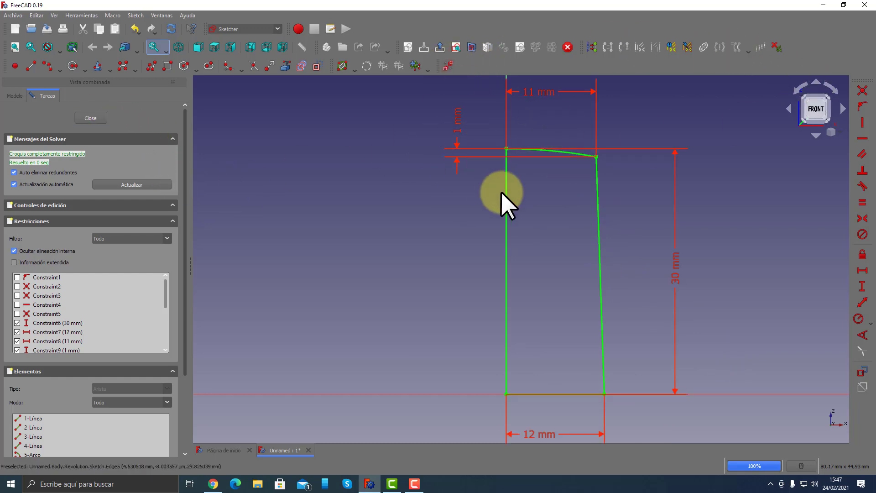
click(448, 65)
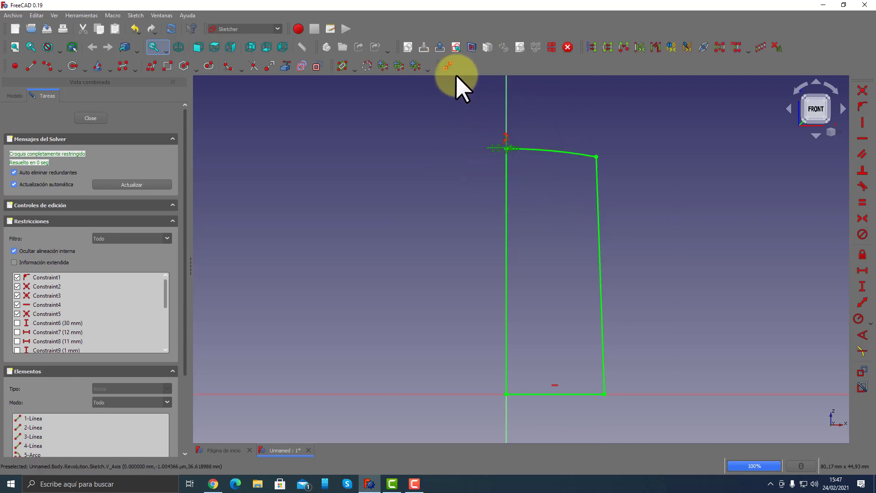
click(446, 67)
click(448, 66)
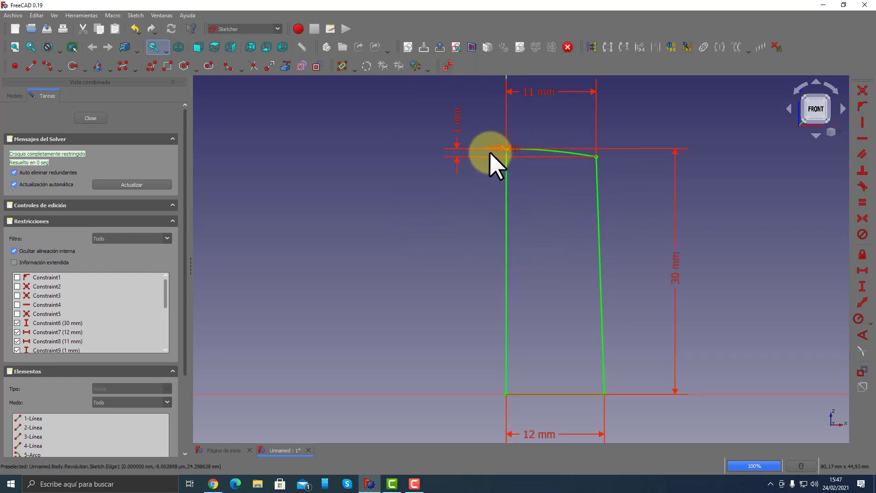
Move the 10 µm label clear of the edge and zoom in to check it.
drag(490, 151, 481, 135)
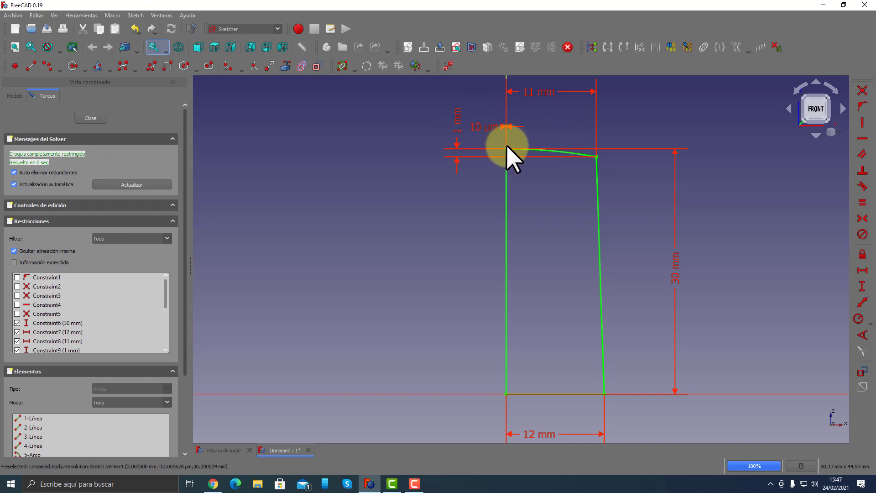
scroll(502, 139, up, 3)
scroll(516, 174, up, 3)
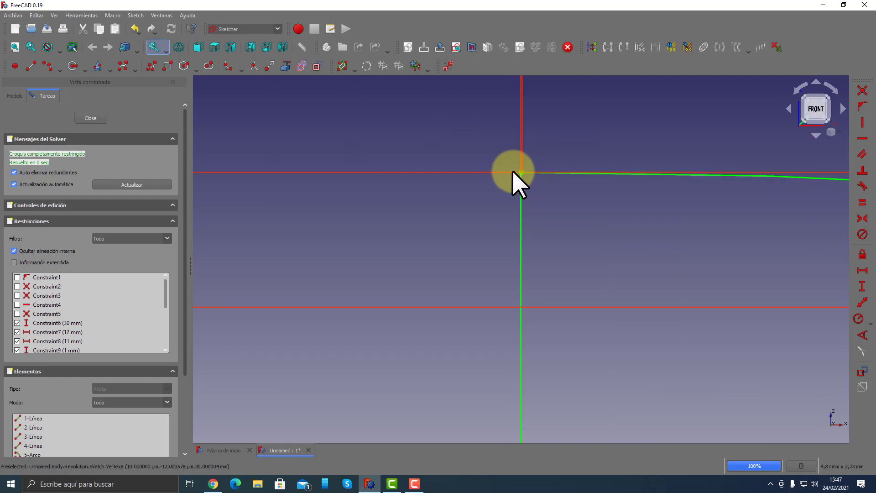
scroll(497, 192, up, 1)
scroll(516, 209, up, 1)
scroll(516, 209, down, 2)
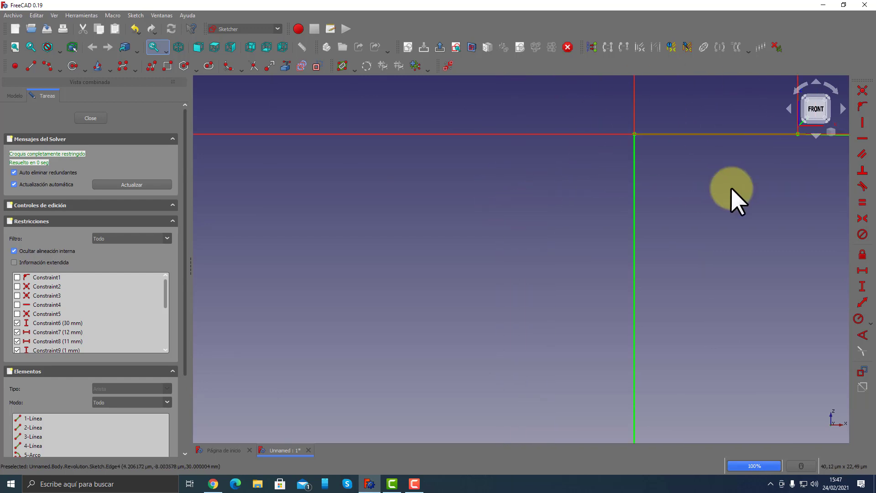
scroll(643, 193, down, 3)
scroll(642, 192, down, 2)
scroll(642, 193, down, 4)
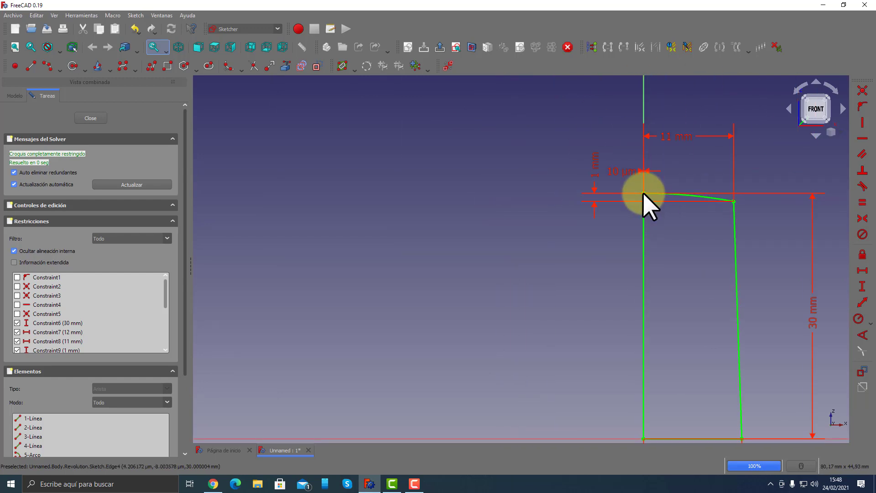
scroll(643, 193, down, 3)
scroll(676, 197, up, 2)
scroll(675, 196, up, 2)
scroll(676, 195, down, 2)
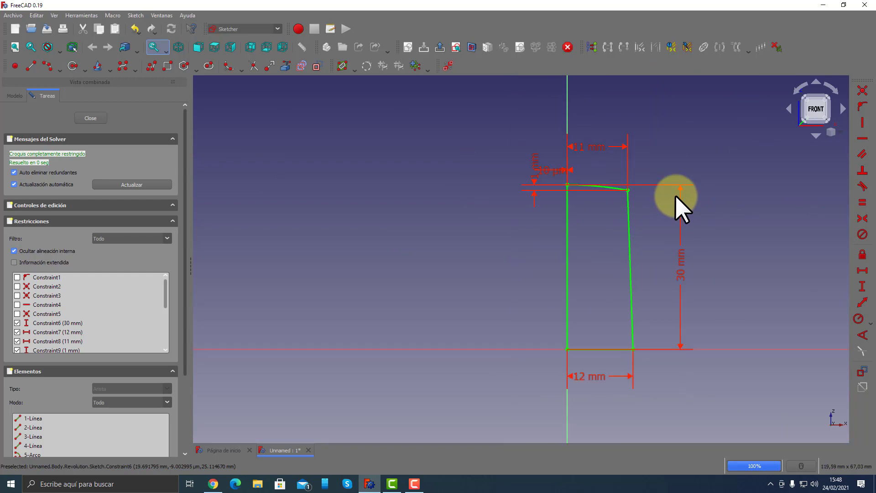
Close the profile sketch, orbit the revolved body, and select its bottom face.
click(93, 118)
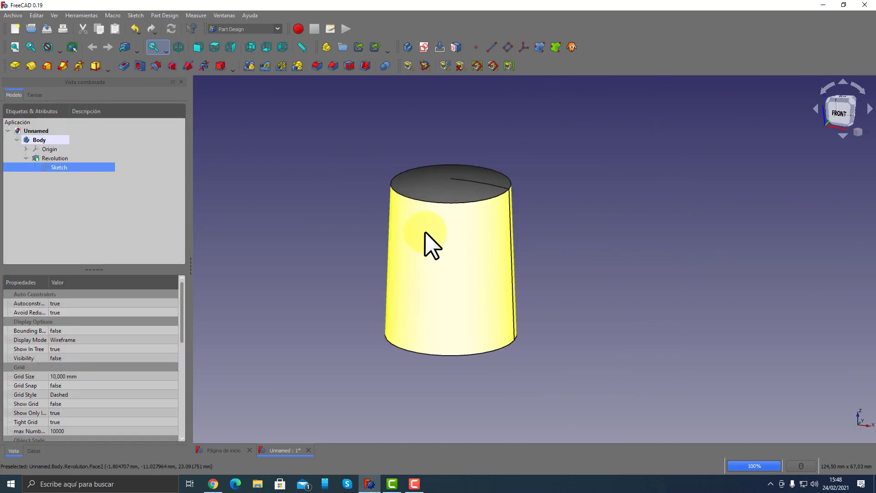
mouse_move(425, 232)
middle_down()
mouse_move(384, 313)
mouse_move(417, 236)
mouse_move(401, 352)
mouse_move(453, 324)
mouse_move(557, 308)
mouse_move(399, 285)
mouse_move(321, 286)
mouse_move(469, 289)
mouse_move(497, 250)
mouse_move(487, 308)
mouse_move(421, 313)
mouse_move(454, 280)
mouse_move(479, 287)
middle_up()
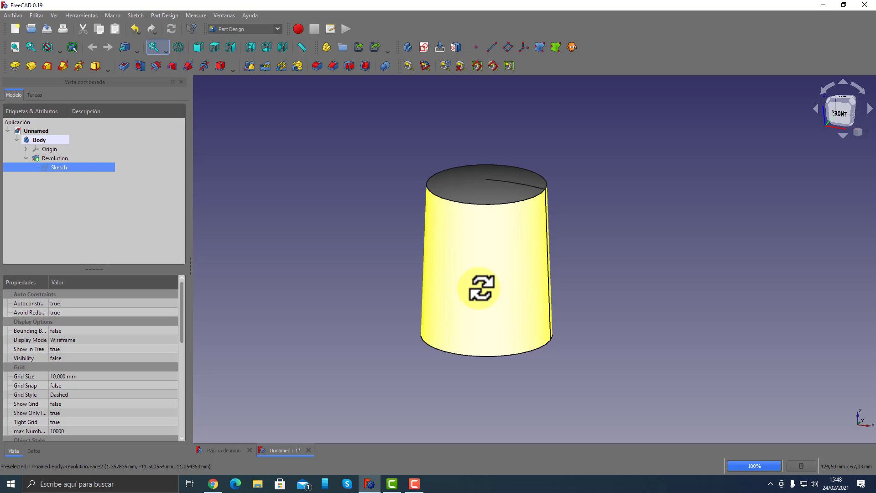
mouse_move(451, 301)
middle_down()
mouse_move(464, 221)
mouse_move(452, 286)
mouse_move(465, 250)
middle_up()
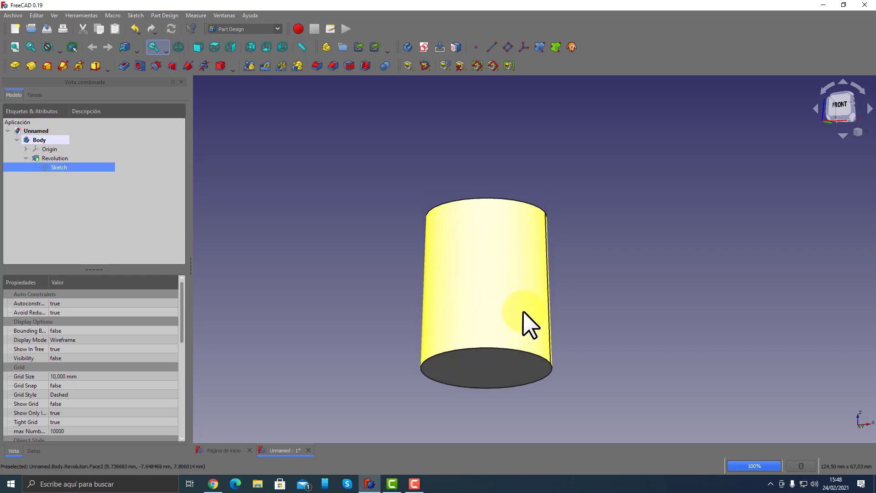
middle_drag(529, 313, 547, 289)
click(513, 327)
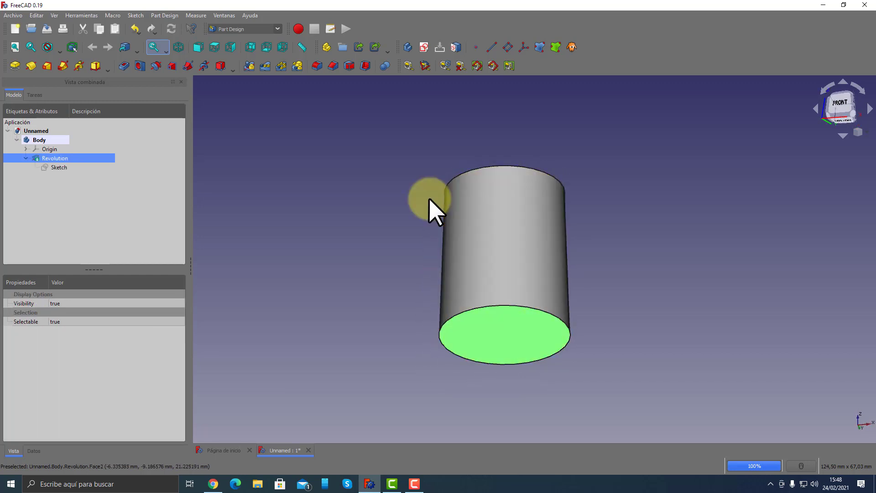
Apply a Thickness on the bottom face, set to 2 mm and made inward.
click(368, 68)
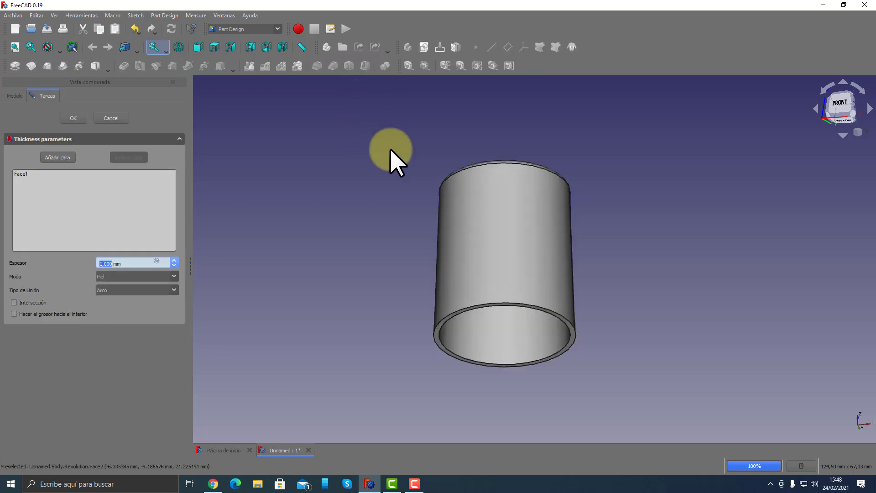
mouse_move(390, 149)
middle_down()
mouse_move(405, 154)
mouse_move(406, 140)
middle_up()
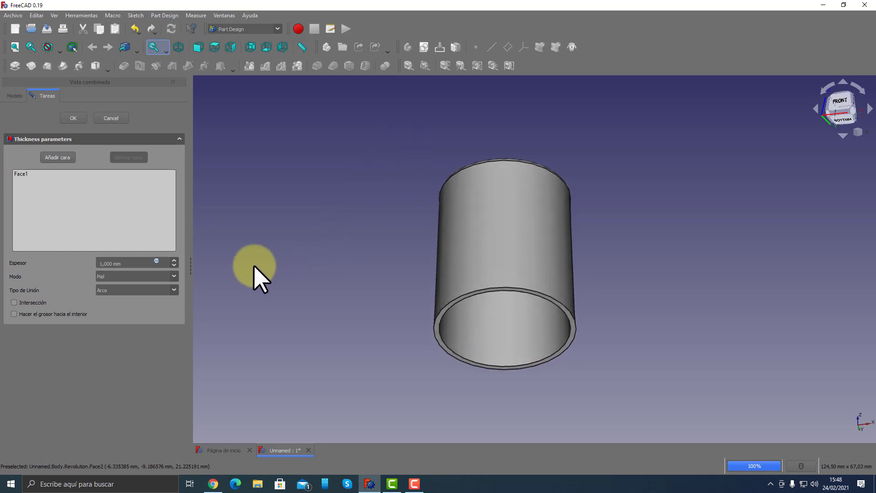
click(27, 313)
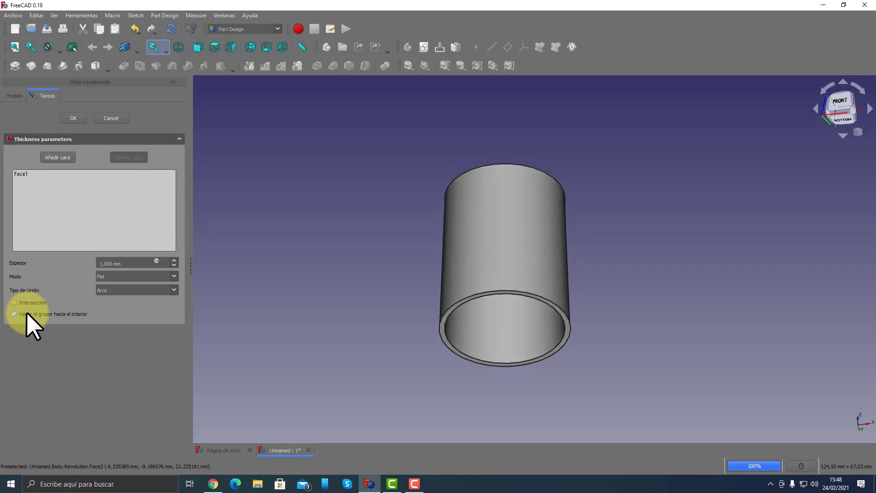
drag(114, 264, 90, 264)
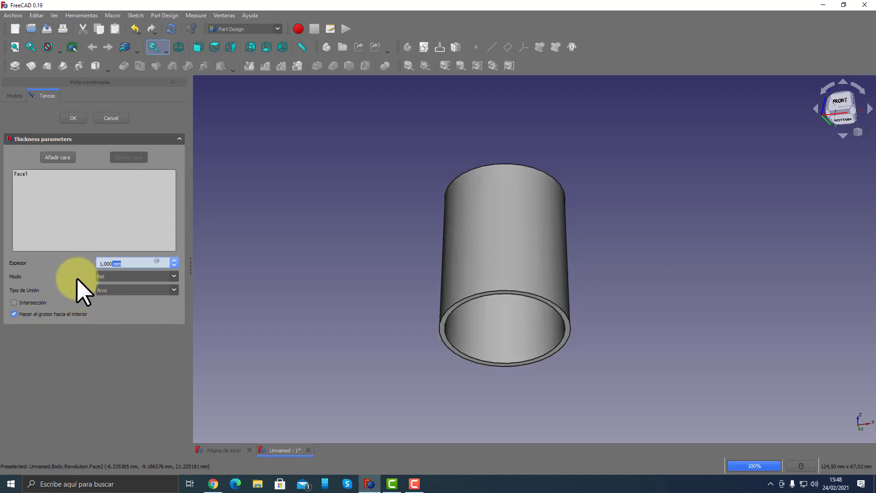
text(2)
key(Tab)
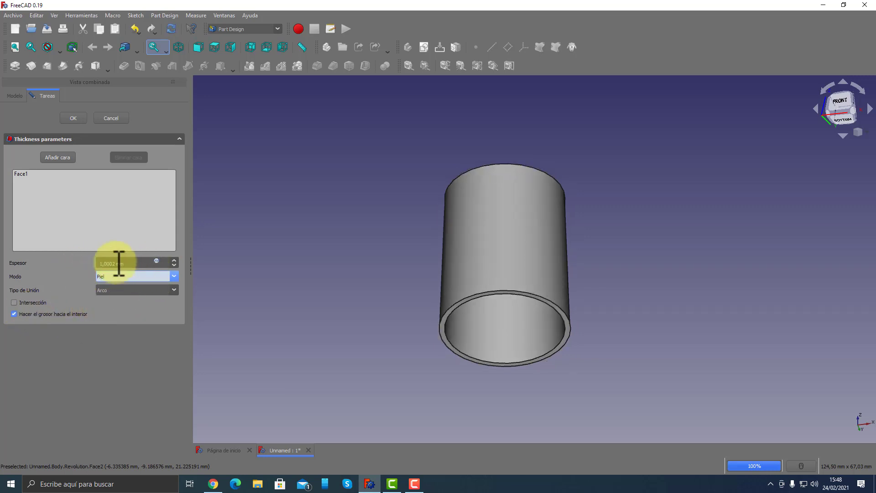
drag(112, 263, 26, 265)
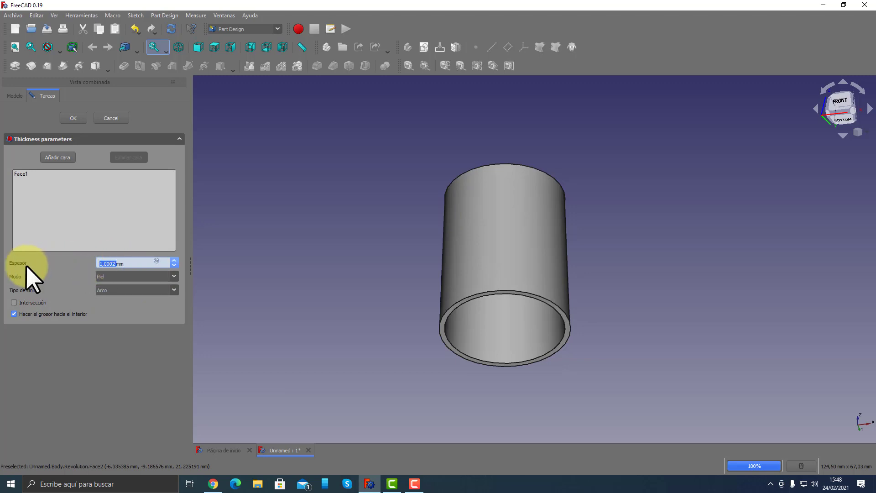
text(2mm)
key(Tab)
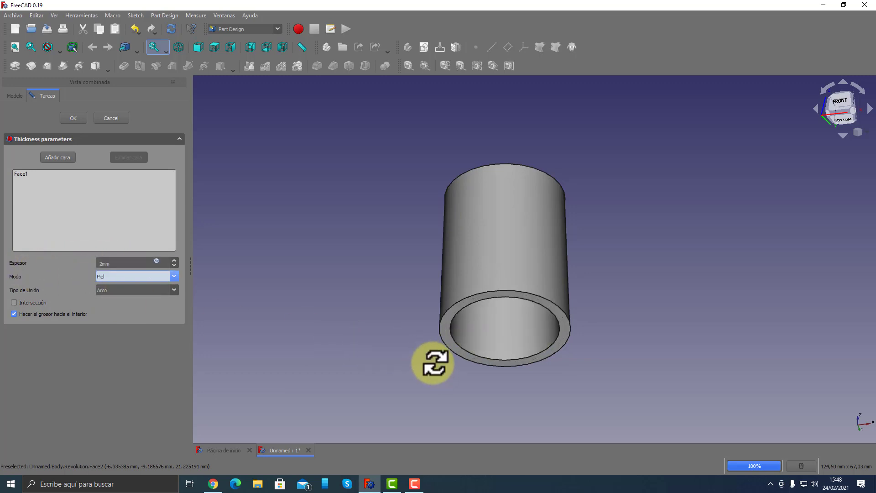
mouse_move(433, 363)
middle_down()
mouse_move(432, 297)
mouse_move(417, 420)
middle_up()
Set the Thickness join type to Intersección.
click(174, 287)
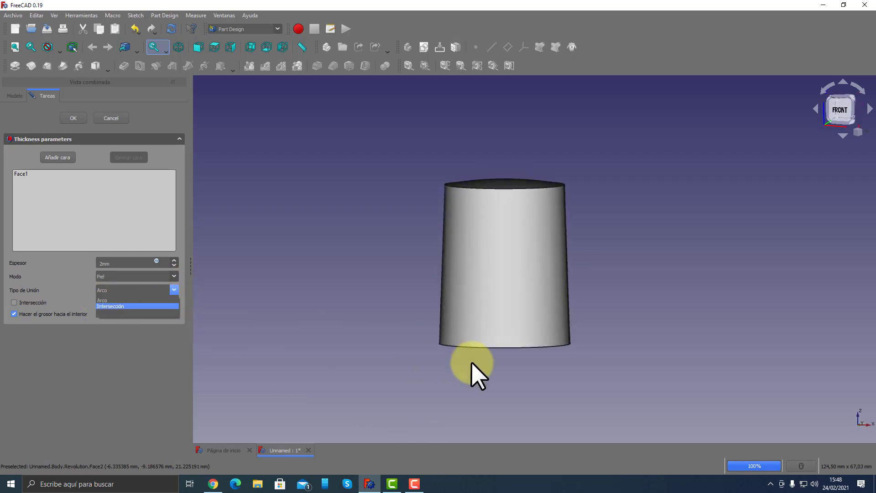
mouse_move(472, 363)
middle_down()
mouse_move(505, 384)
mouse_move(486, 292)
middle_up()
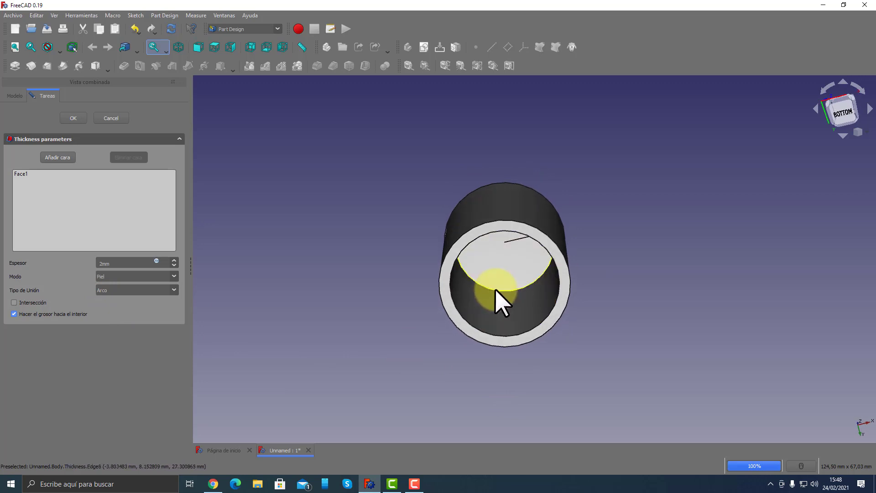
mouse_move(497, 294)
middle_down()
mouse_move(632, 311)
mouse_move(630, 287)
mouse_move(612, 394)
mouse_move(610, 343)
mouse_move(582, 295)
middle_up()
mouse_move(548, 242)
middle_down()
mouse_move(368, 352)
mouse_move(358, 272)
middle_up()
click(173, 290)
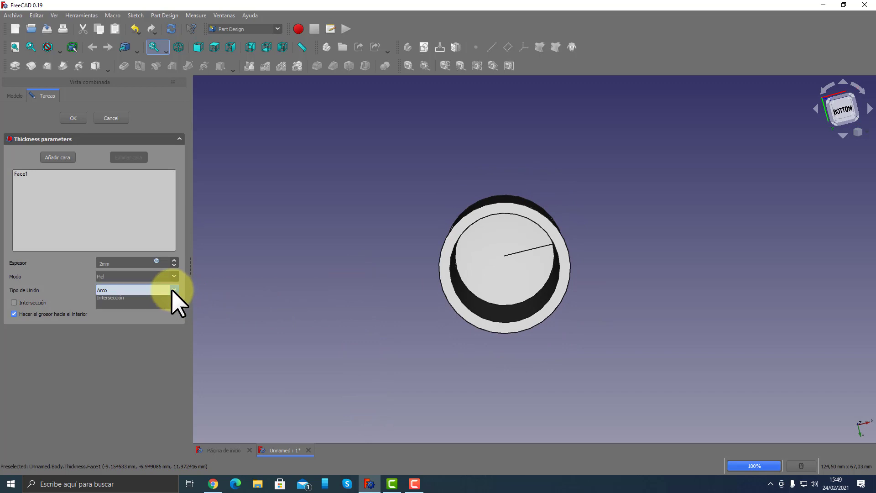
click(109, 304)
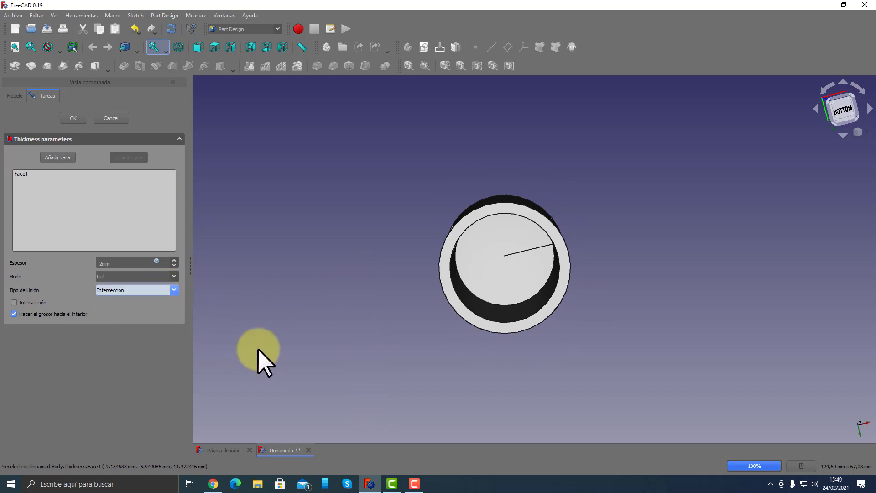
click(81, 118)
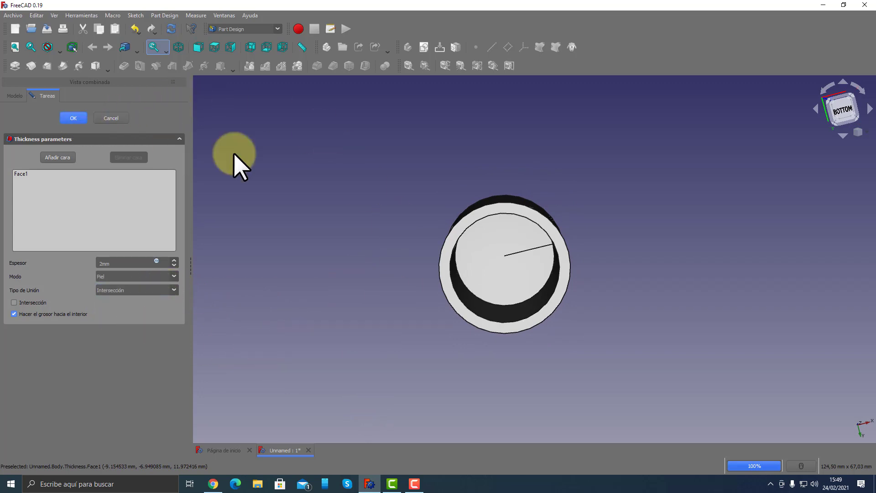
Accept the 2 mm inward Thickness shell, then create the new empty document Sin nombre1.
key(Return)
mouse_move(402, 150)
middle_down()
mouse_move(364, 304)
mouse_move(405, 137)
mouse_move(384, 275)
mouse_move(360, 290)
mouse_move(371, 284)
mouse_move(360, 280)
mouse_move(386, 274)
mouse_move(422, 219)
mouse_move(416, 265)
mouse_move(519, 299)
mouse_move(415, 285)
mouse_move(430, 284)
middle_up()
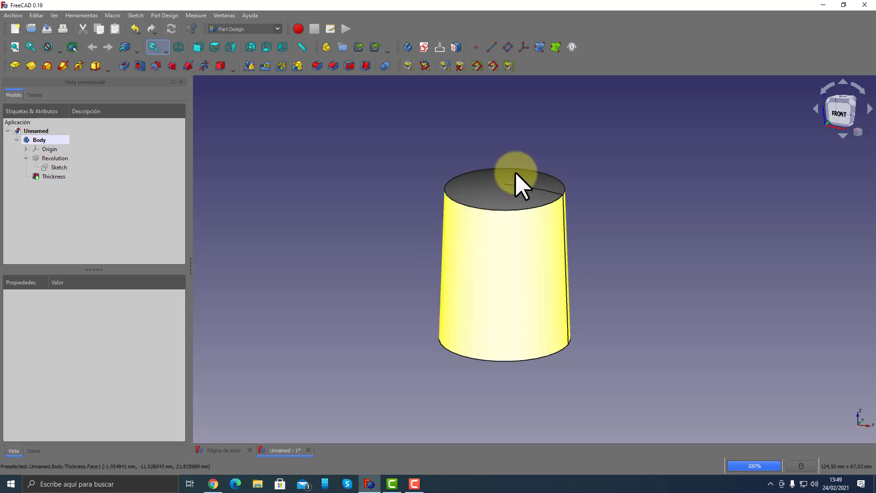
click(15, 30)
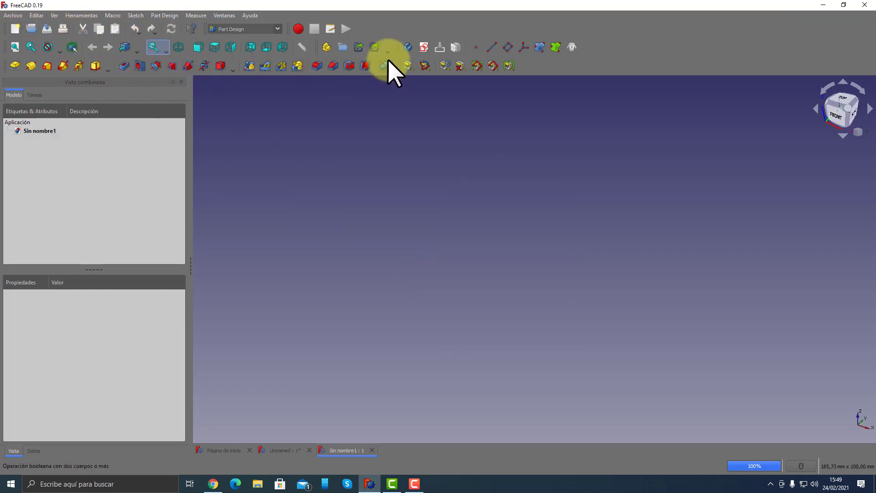
Sketch a rectangle on the XZ_Plane from the origin, with its right edge constrained to 30 mm.
click(421, 50)
click(477, 146)
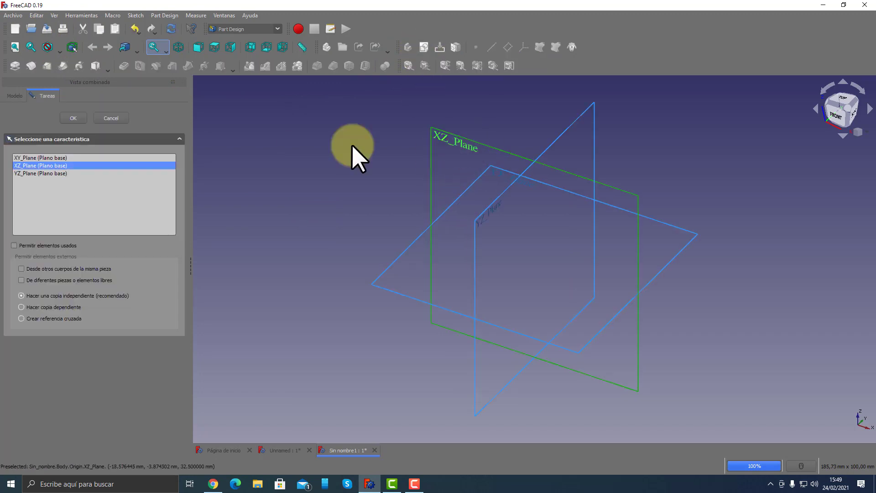
click(75, 118)
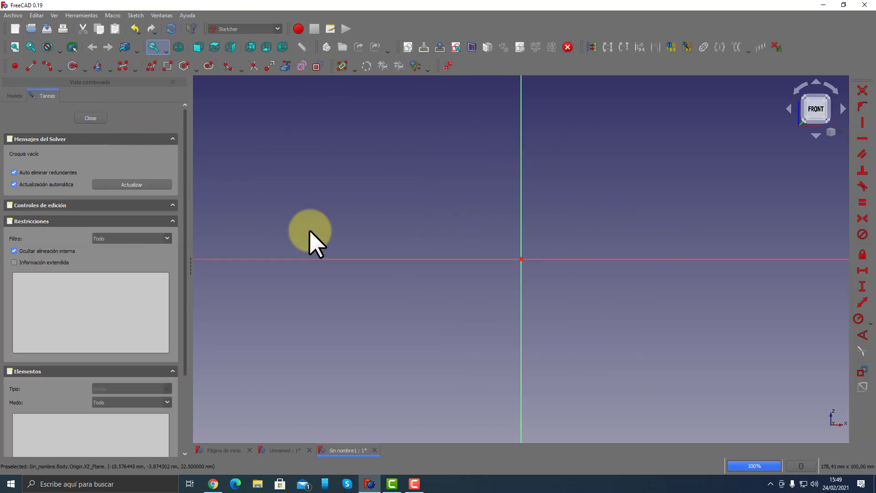
click(167, 66)
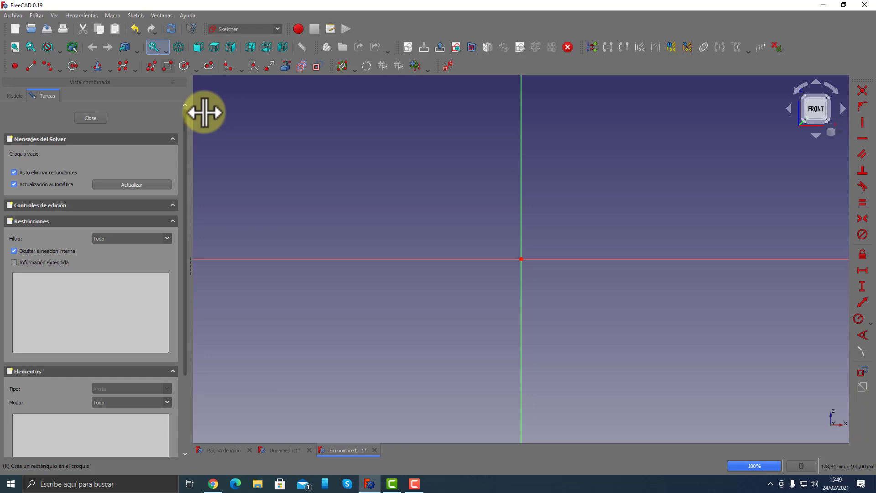
click(521, 259)
click(660, 134)
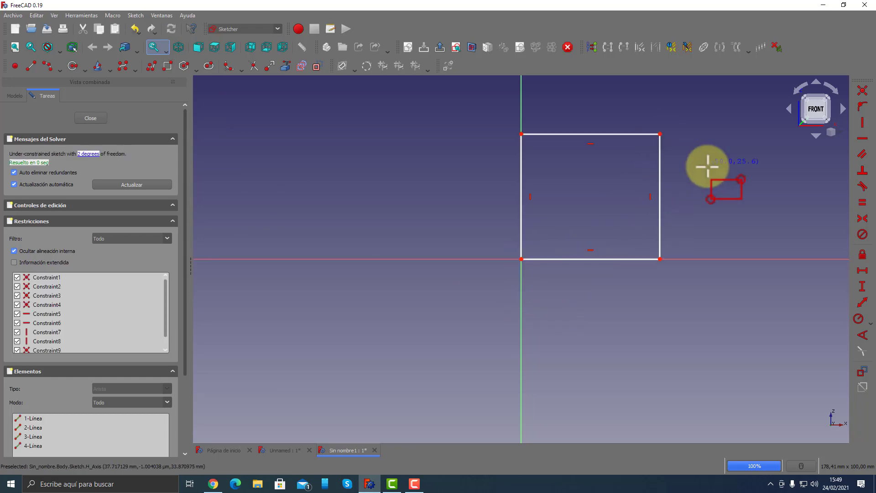
click(863, 286)
click(661, 187)
text(30)
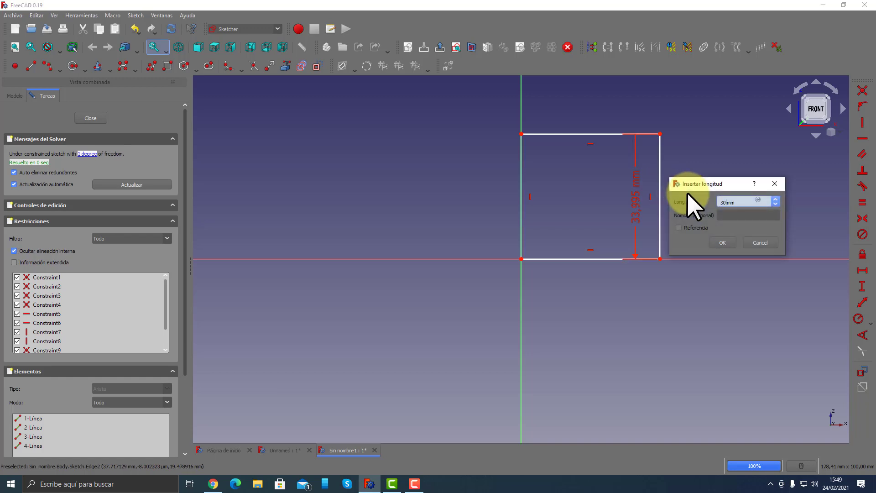
key(Return)
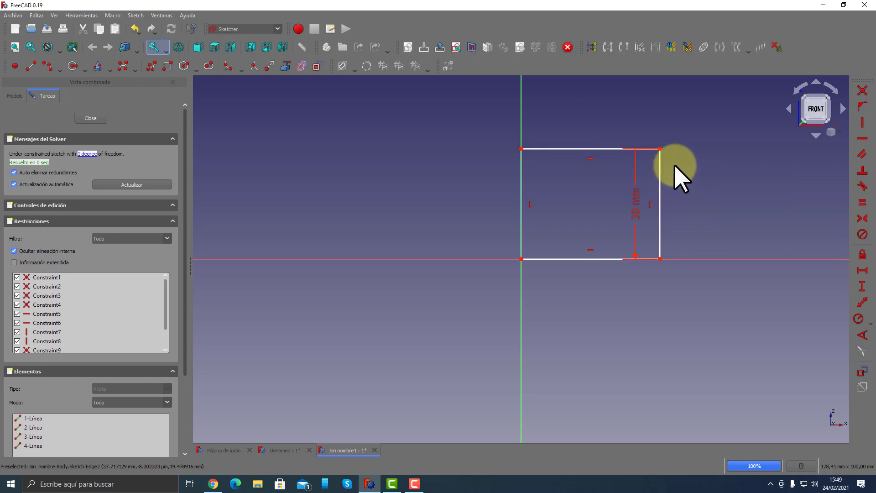
Close the sketch and pad it 30 mm into a solid box.
click(87, 119)
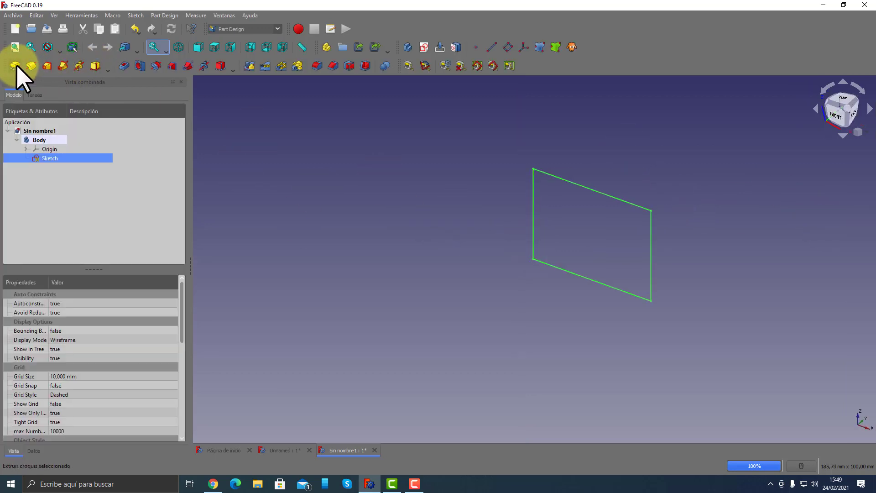
click(17, 65)
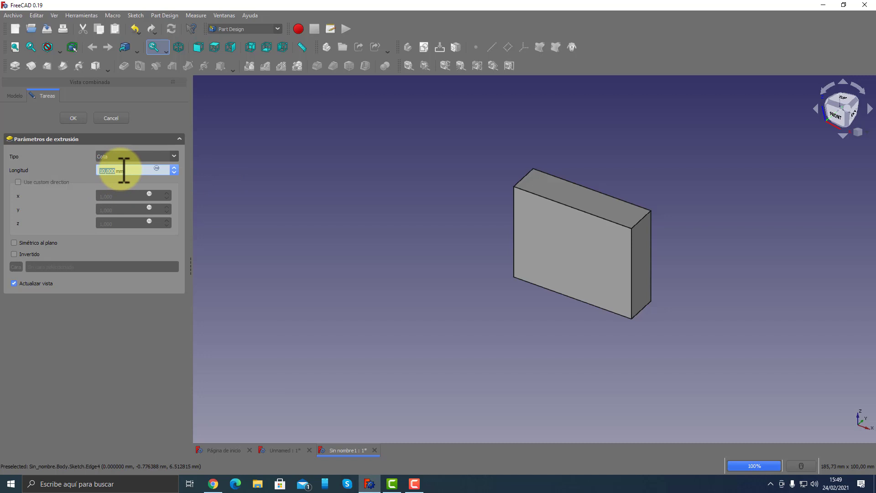
key(Return)
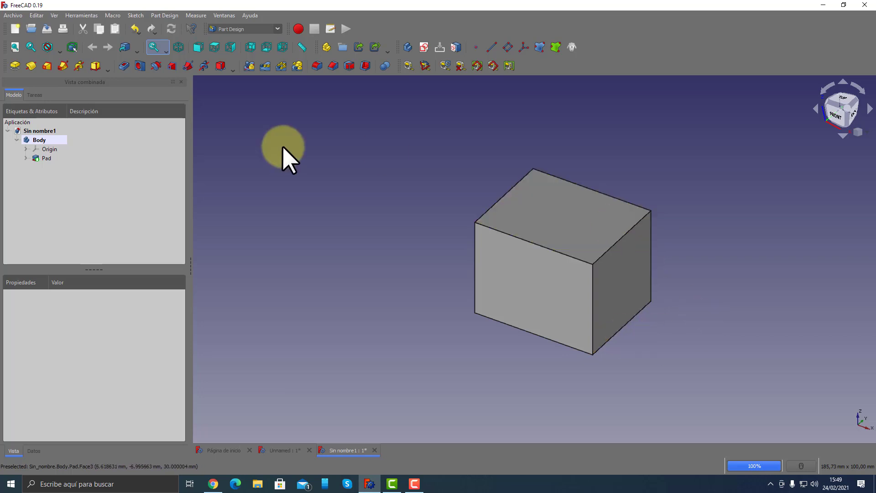
Select the box's top-right and bottom-right edges and start a fillet on them.
click(609, 249)
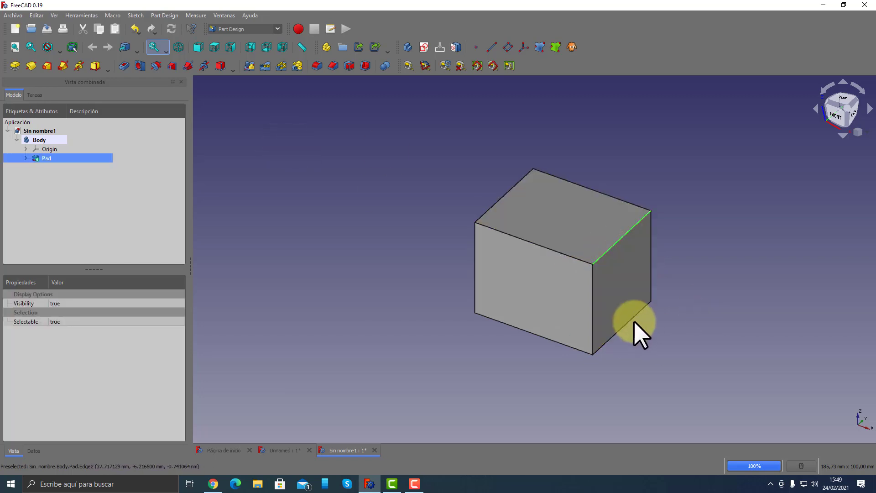
ctrl+click(623, 326)
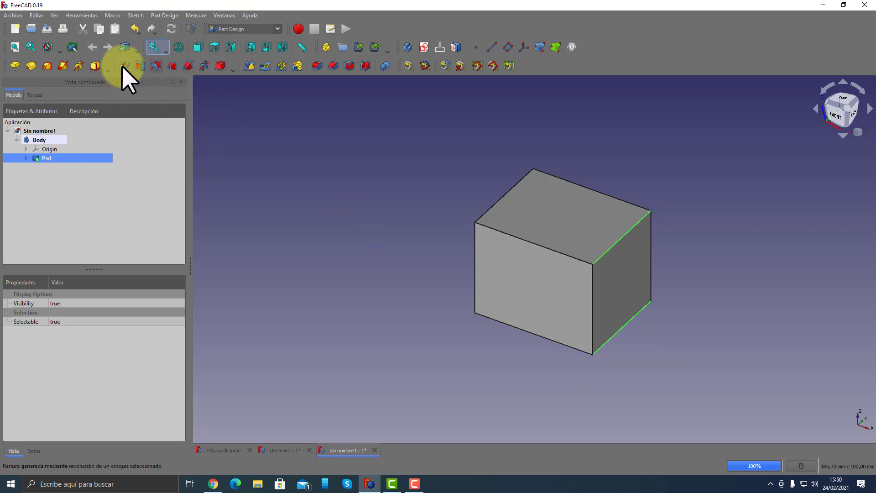
click(317, 65)
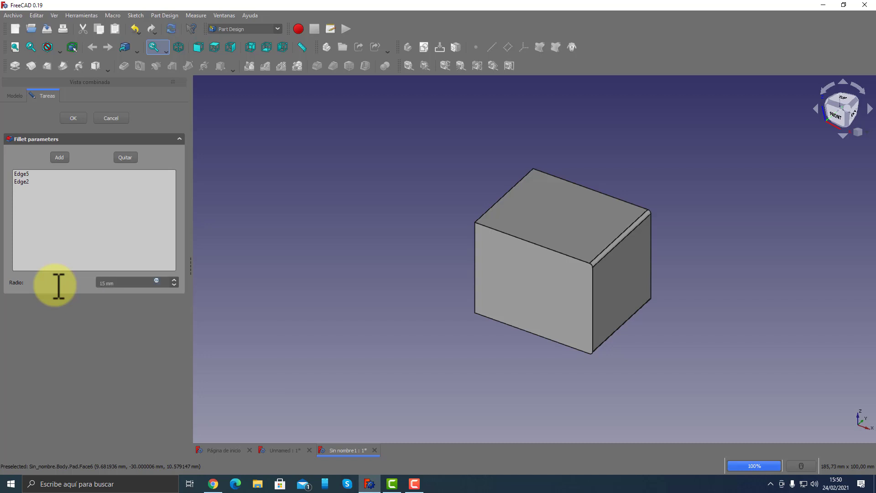
Try the 15 mm fillet, dismiss the failure, and set the radius to 14,999 mm instead.
click(71, 116)
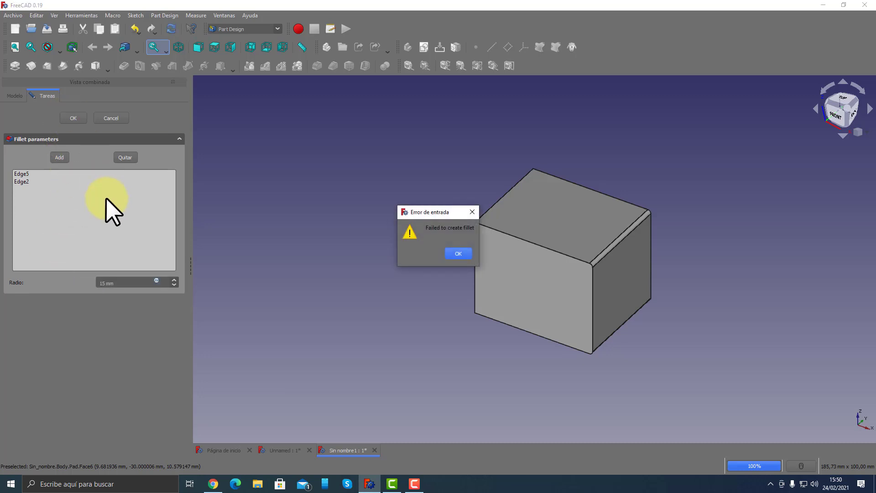
click(458, 254)
double_click(105, 283)
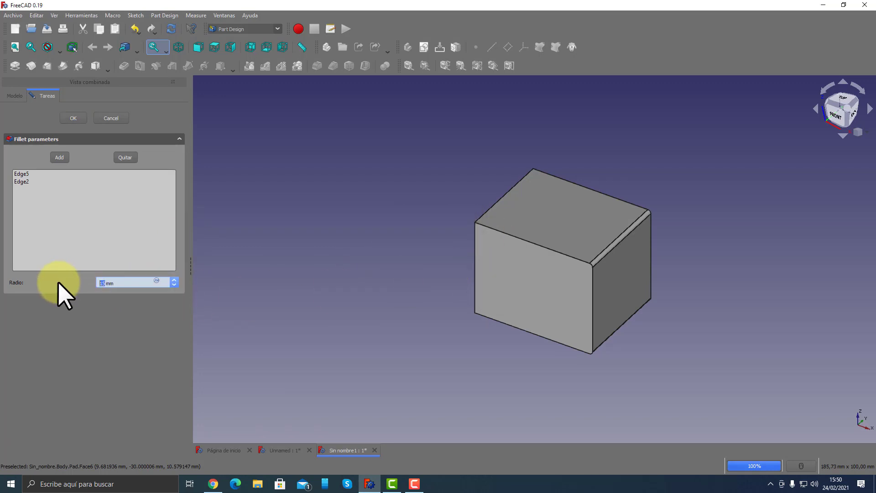
text(14)
text(,9)
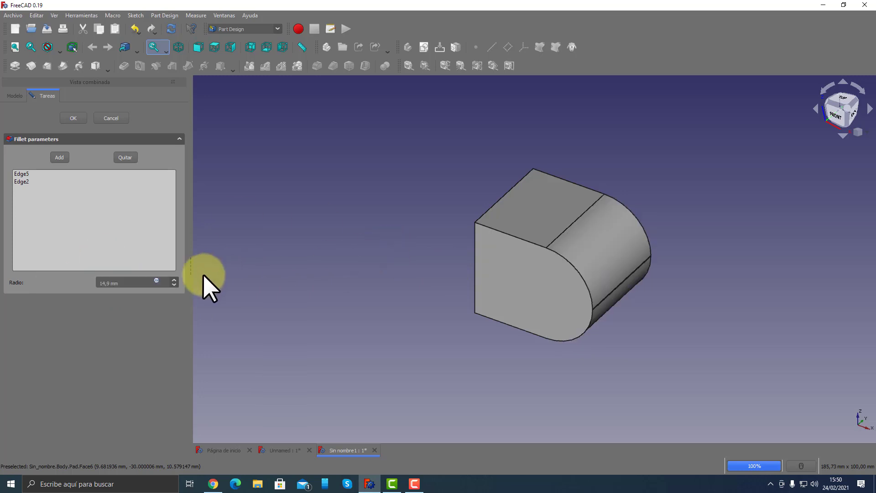
click(112, 284)
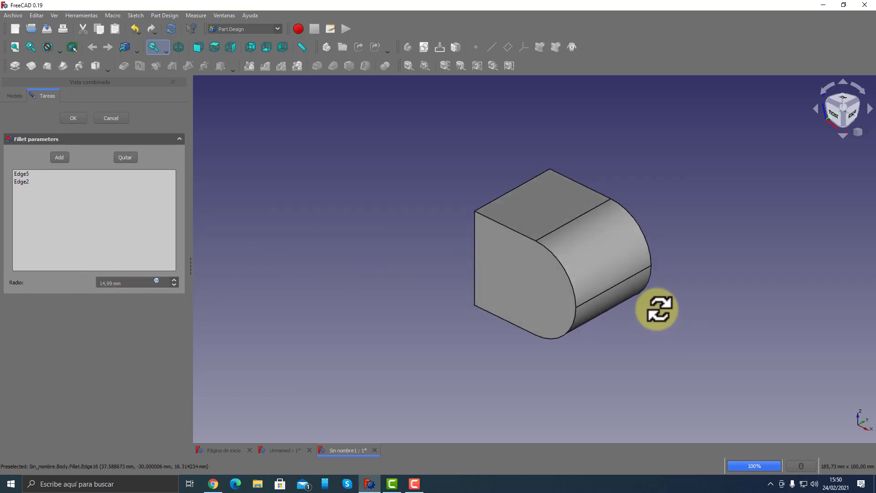
Zoom and orbit to inspect the 14,999 mm fillet preview on the two edges, then accept it.
scroll(659, 308, up, 3)
scroll(587, 313, up, 3)
scroll(561, 364, up, 2)
scroll(503, 297, up, 2)
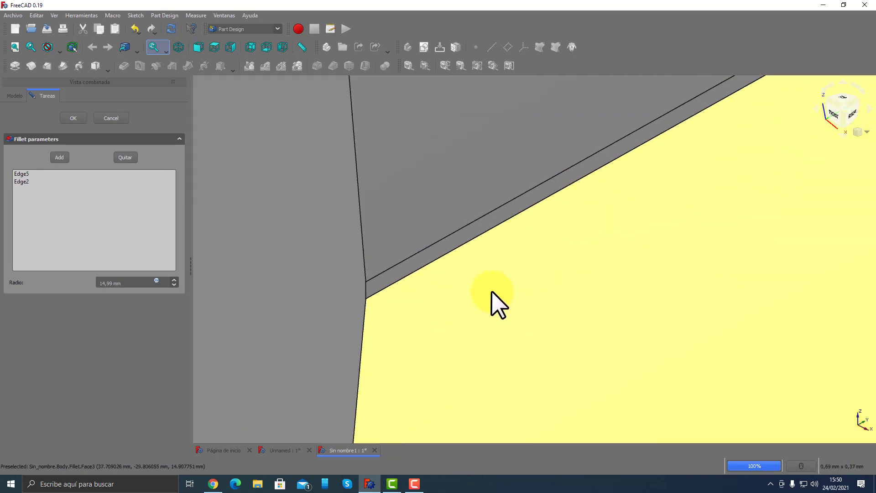
scroll(328, 288, up, 3)
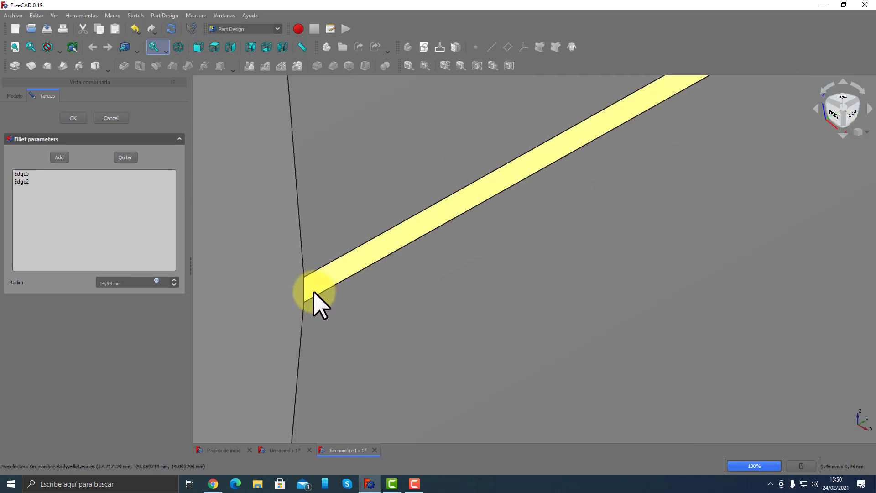
scroll(481, 279, up, 3)
scroll(486, 277, down, 1)
scroll(486, 277, down, 1)
scroll(487, 277, down, 5)
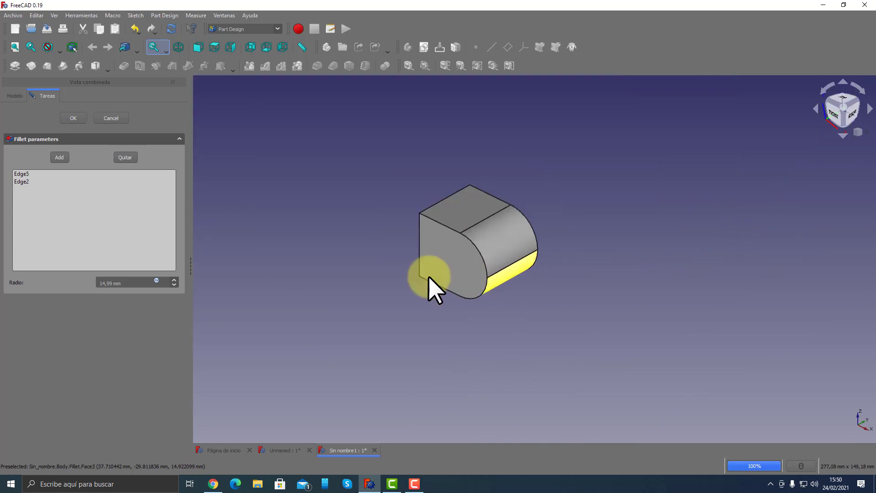
scroll(479, 244, up, 3)
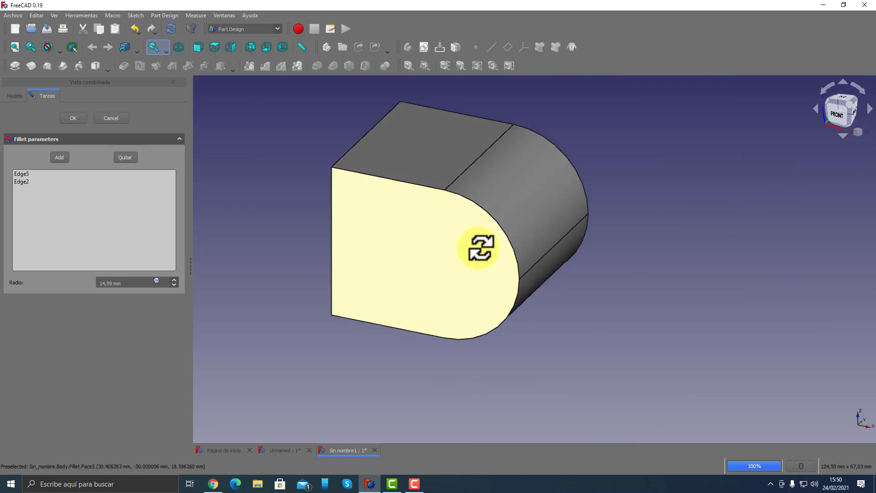
click(125, 284)
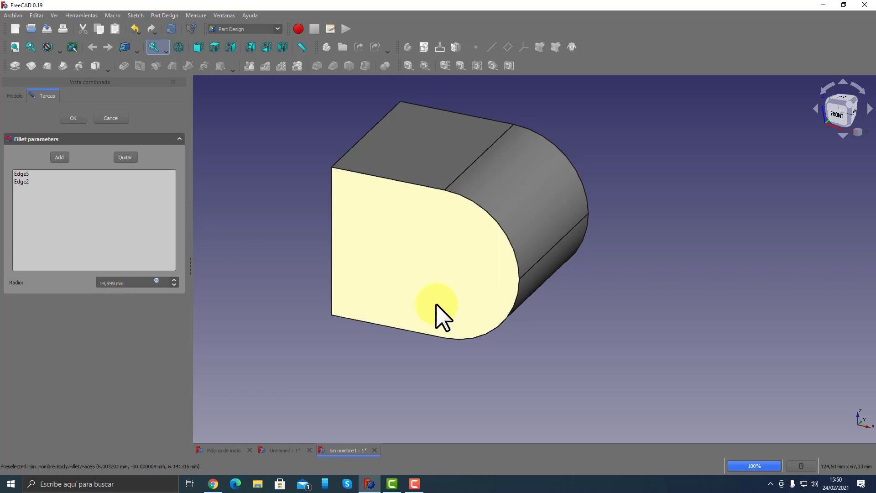
middle_drag(434, 313, 475, 280)
scroll(528, 283, up, 5)
scroll(505, 314, up, 4)
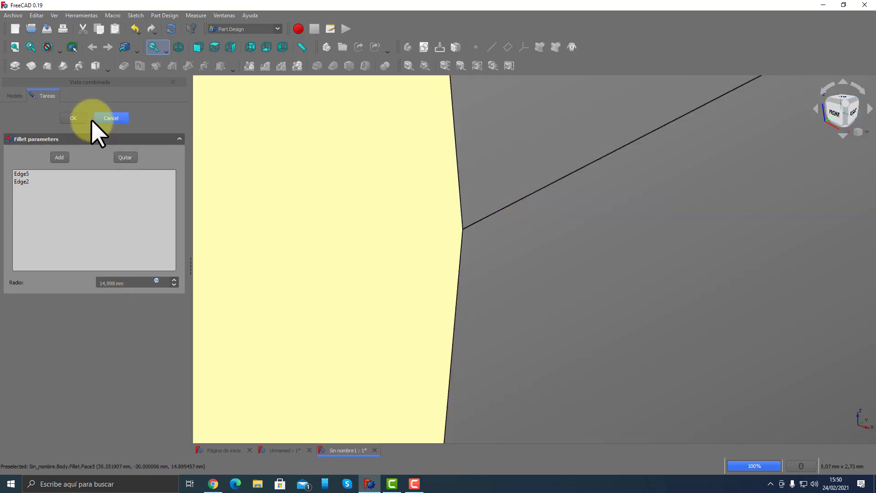
click(73, 119)
scroll(595, 278, down, 3)
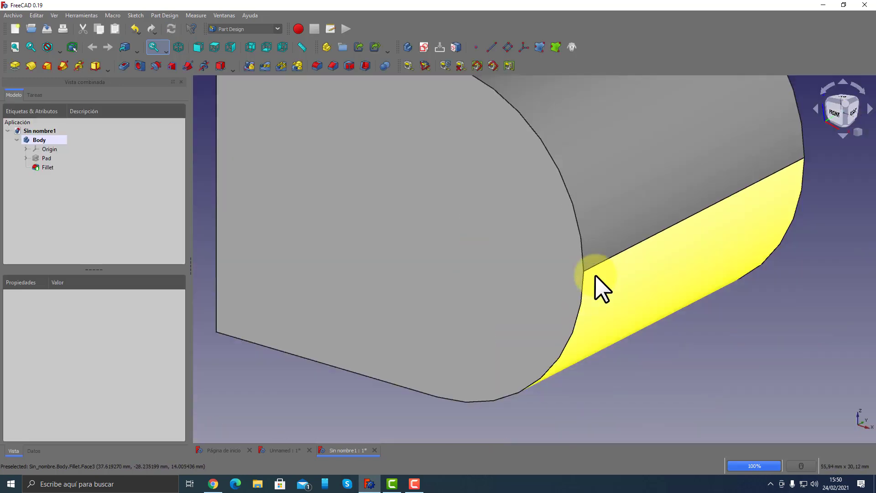
scroll(589, 297, down, 5)
scroll(594, 246, up, 5)
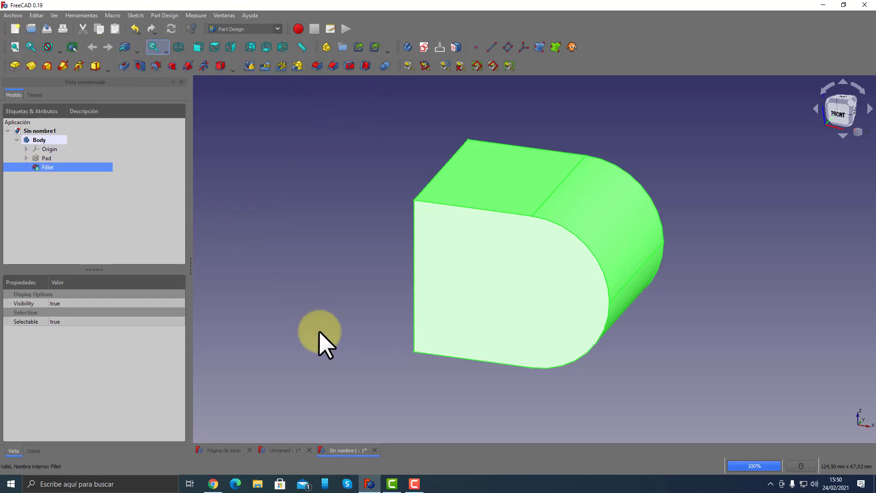
Close Sin nombre1 without saving, then inspect the shelled cup and collapse Revolution in the tree.
click(375, 450)
click(475, 257)
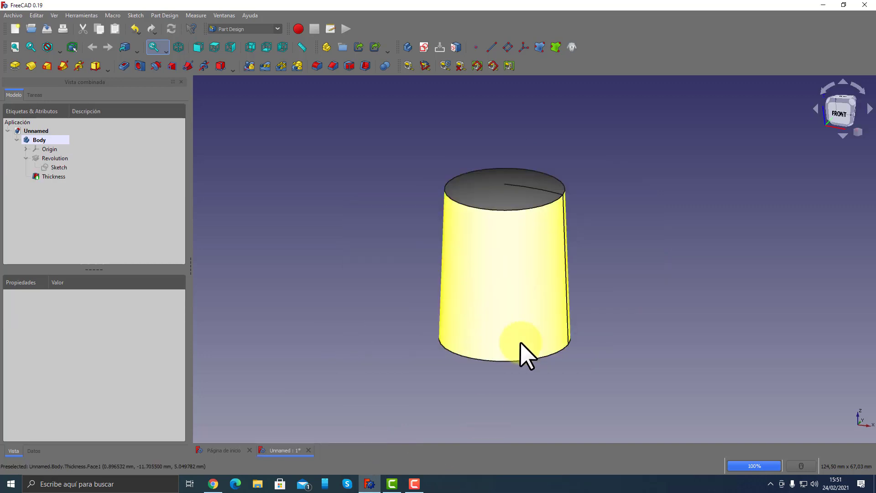
middle_drag(728, 308, 630, 297)
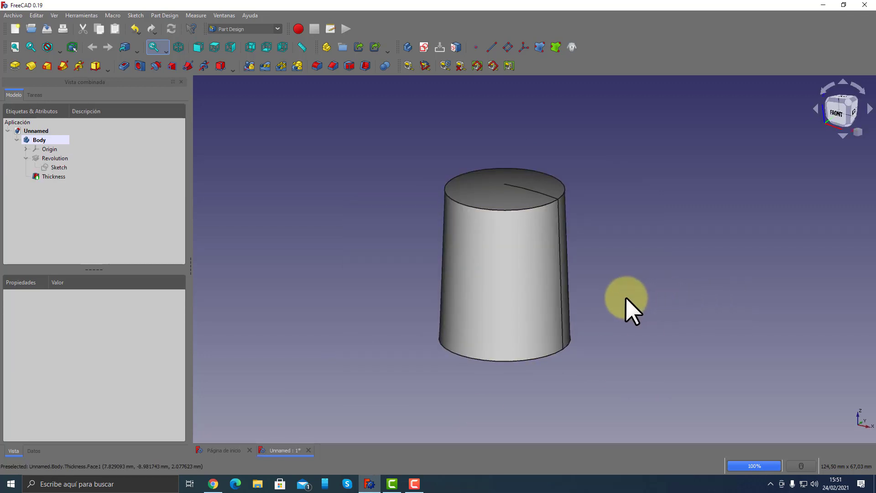
mouse_move(596, 383)
middle_down()
mouse_move(593, 303)
mouse_move(601, 388)
middle_up()
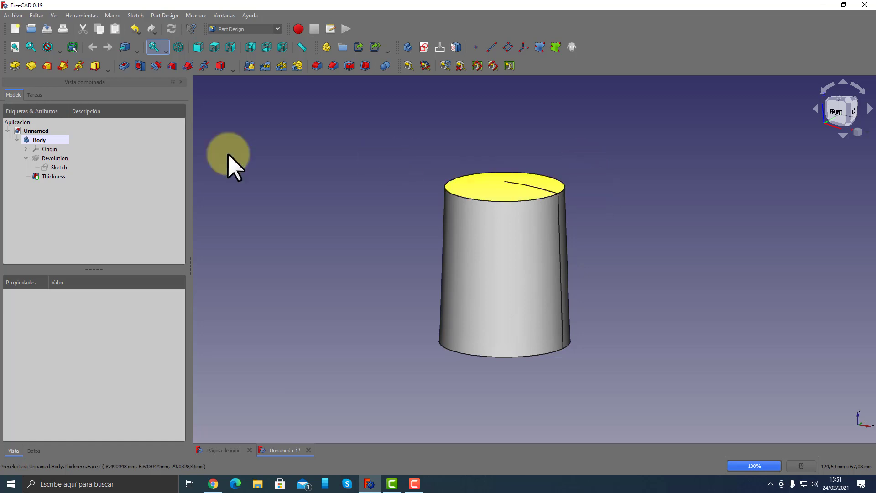
click(81, 177)
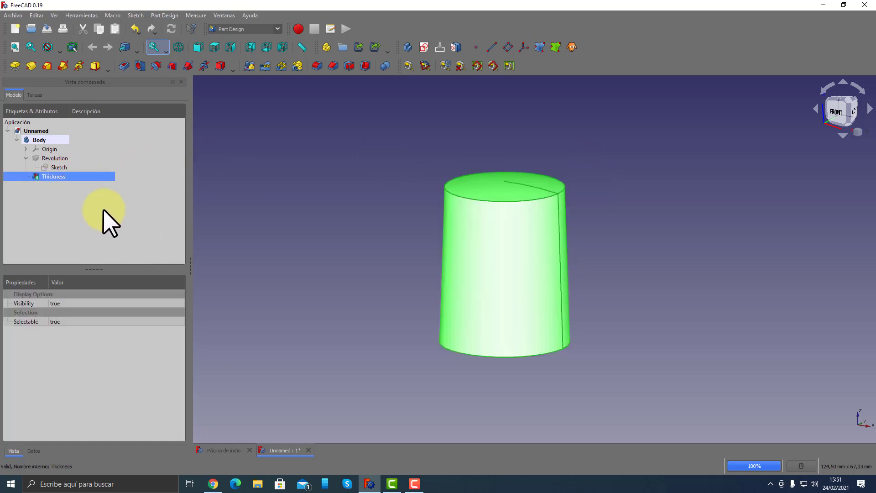
click(25, 158)
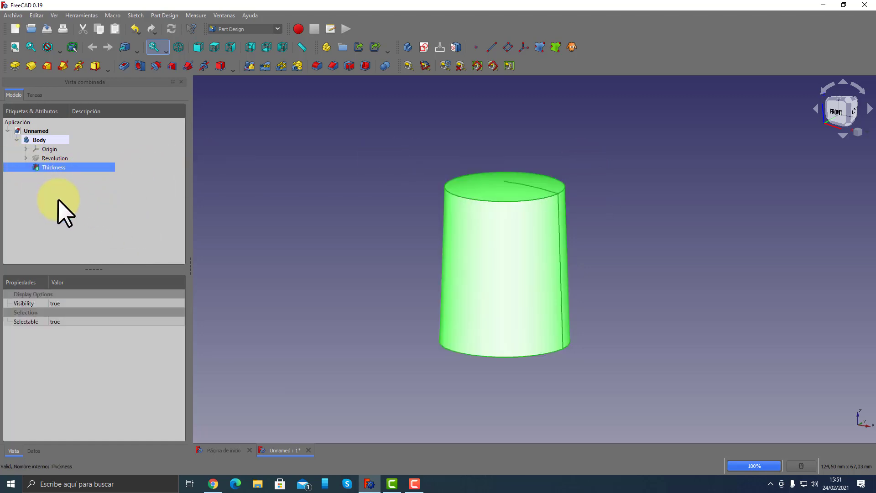
click(60, 199)
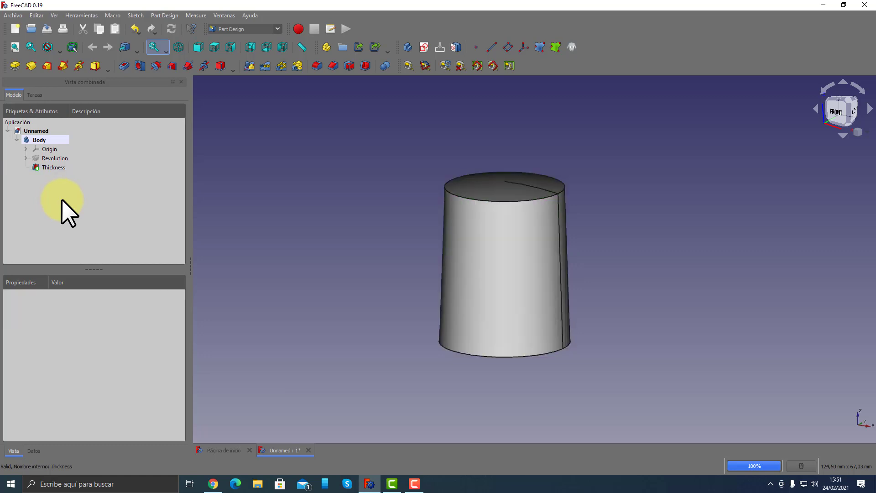
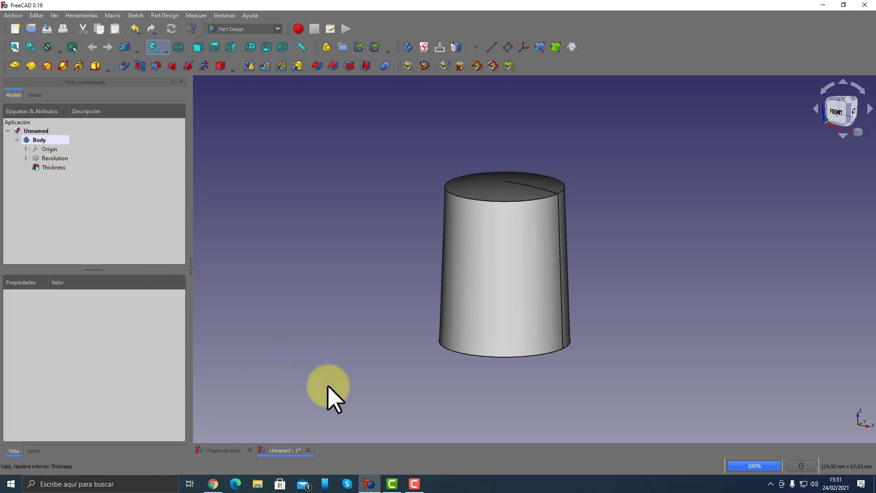
Round the thimble's top outer edge with a 2 mm fillet.
drag(328, 386, 432, 384)
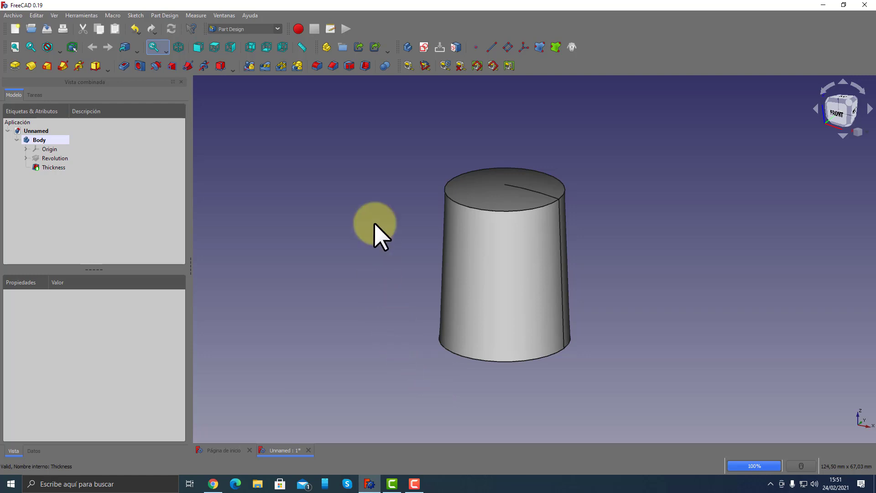
click(459, 204)
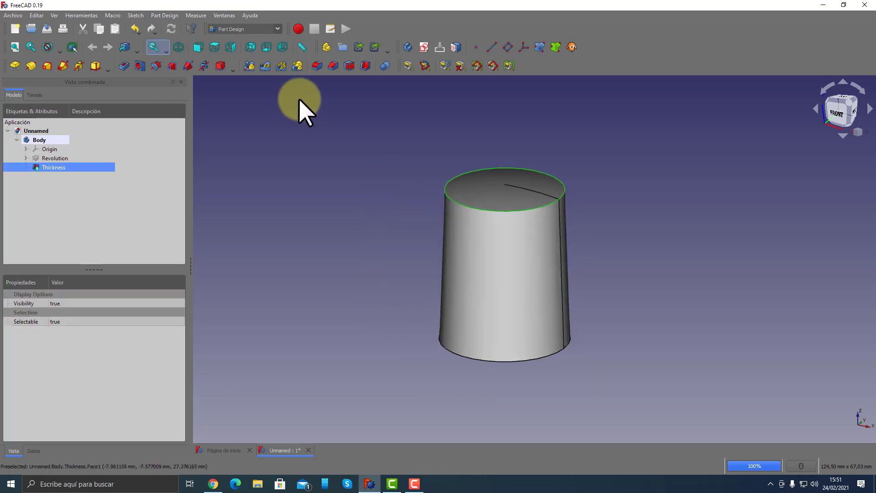
click(314, 69)
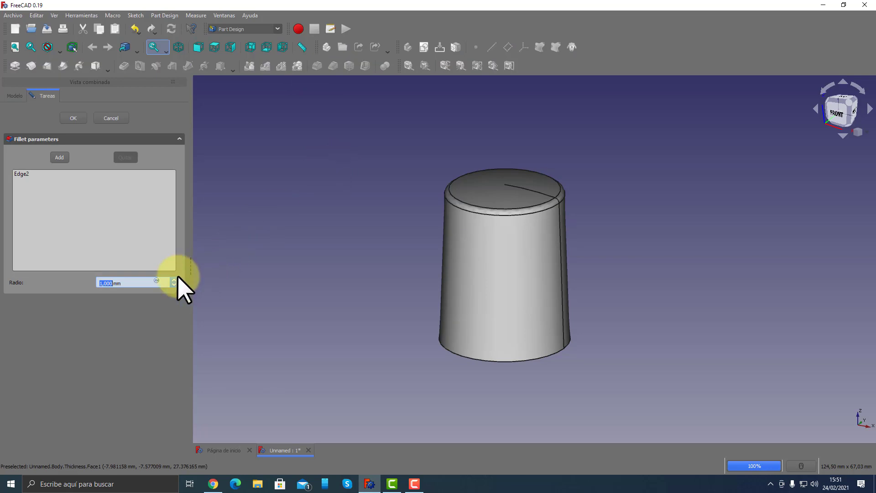
text(2)
mouse_move(333, 281)
middle_down()
mouse_move(358, 163)
mouse_move(344, 284)
mouse_move(372, 216)
mouse_move(409, 236)
middle_up()
click(80, 121)
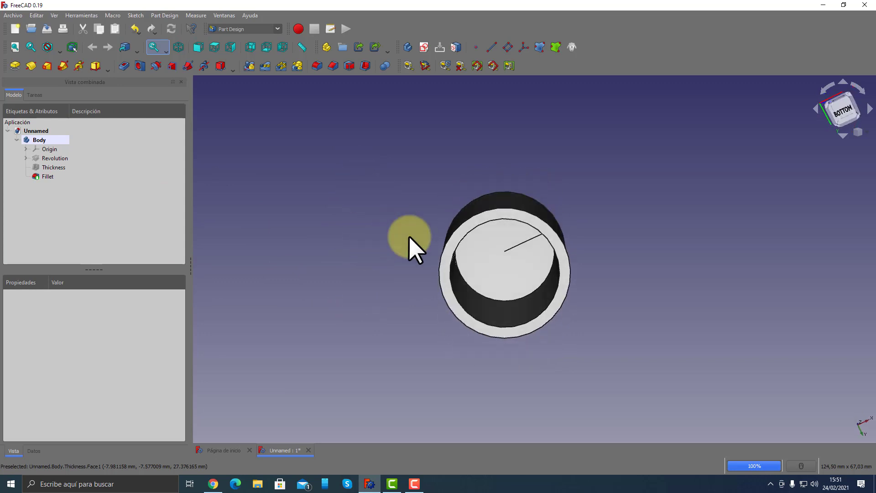
Add a second 2 mm fillet on the inner circular edge of the hollow.
click(477, 289)
click(318, 66)
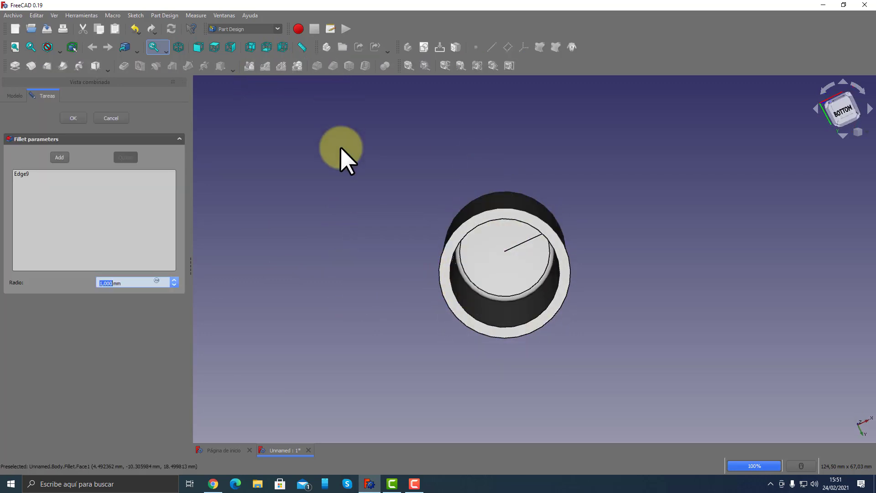
text(2)
click(81, 120)
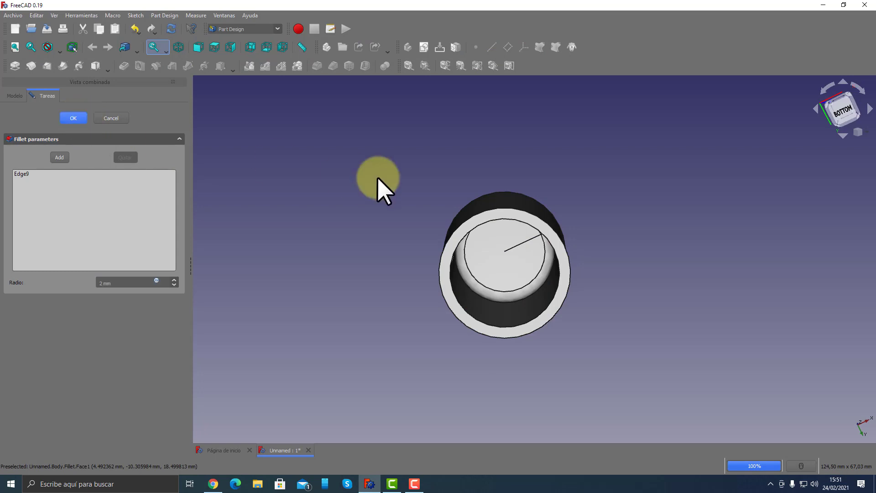
mouse_move(377, 177)
middle_down()
mouse_move(405, 208)
mouse_move(404, 248)
middle_up()
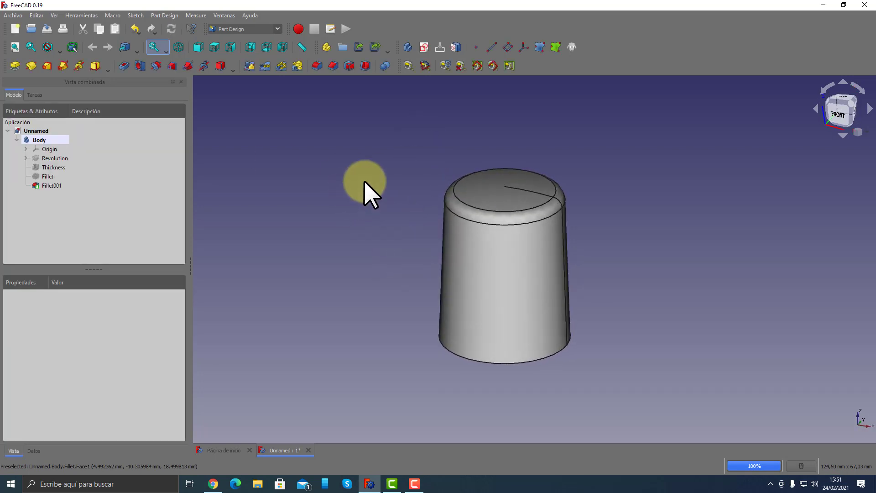
click(55, 16)
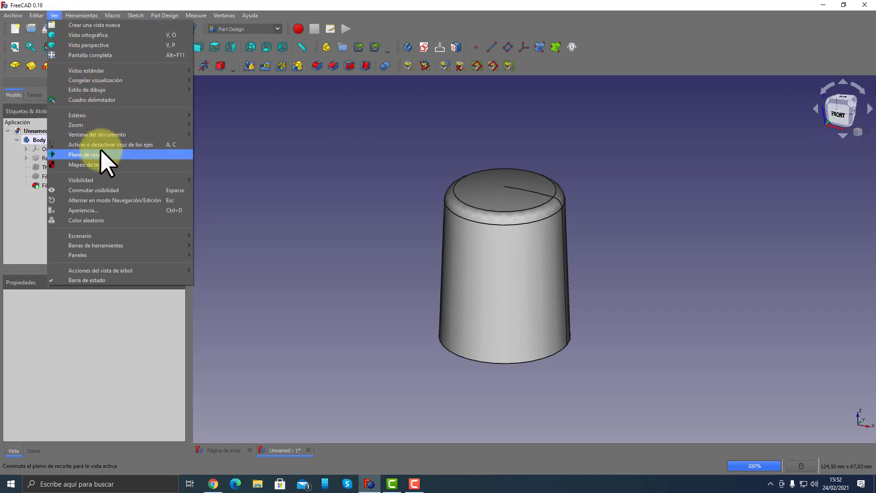
click(120, 155)
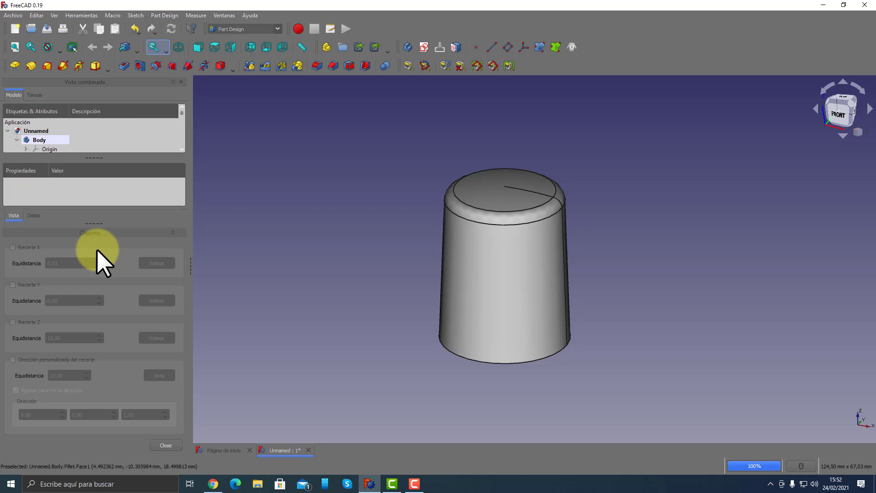
click(12, 247)
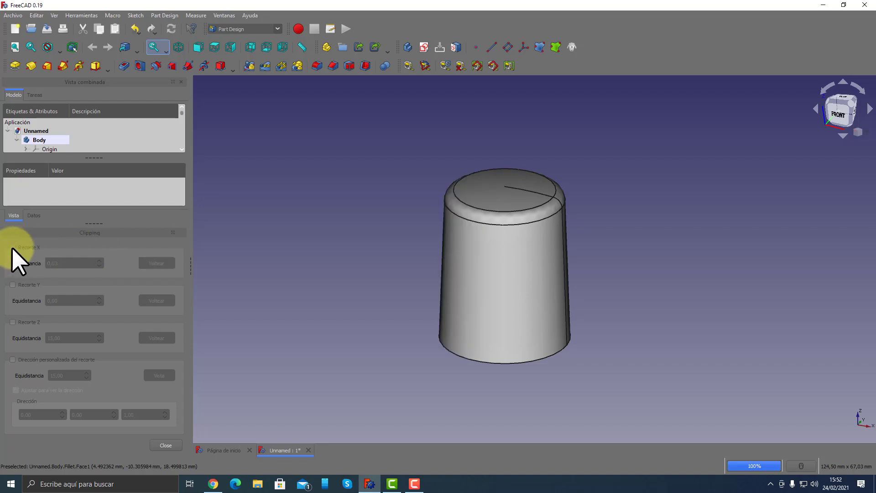
click(12, 247)
click(13, 247)
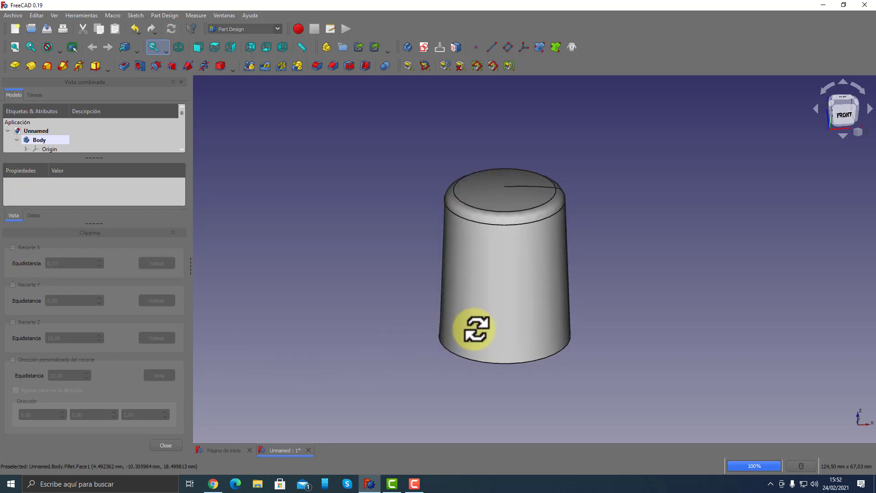
middle_drag(474, 328, 573, 313)
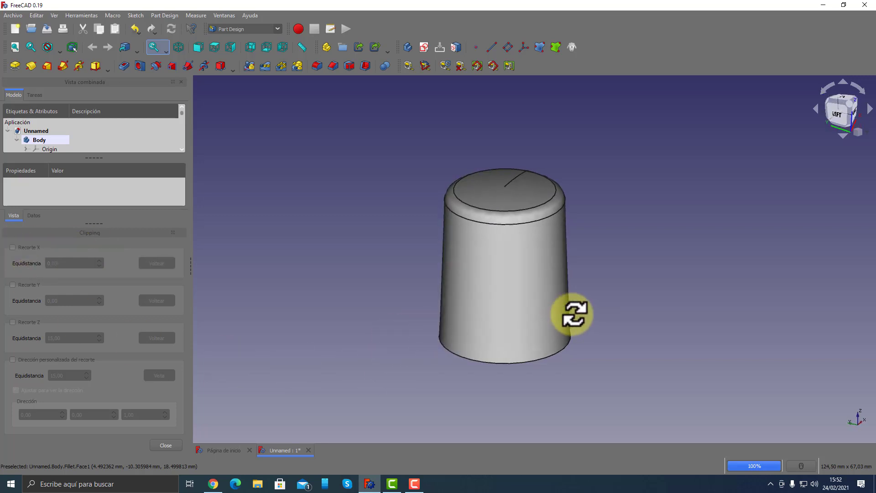
click(13, 285)
mouse_move(401, 376)
middle_down()
mouse_move(536, 319)
mouse_move(516, 294)
mouse_move(462, 313)
mouse_move(479, 307)
middle_up()
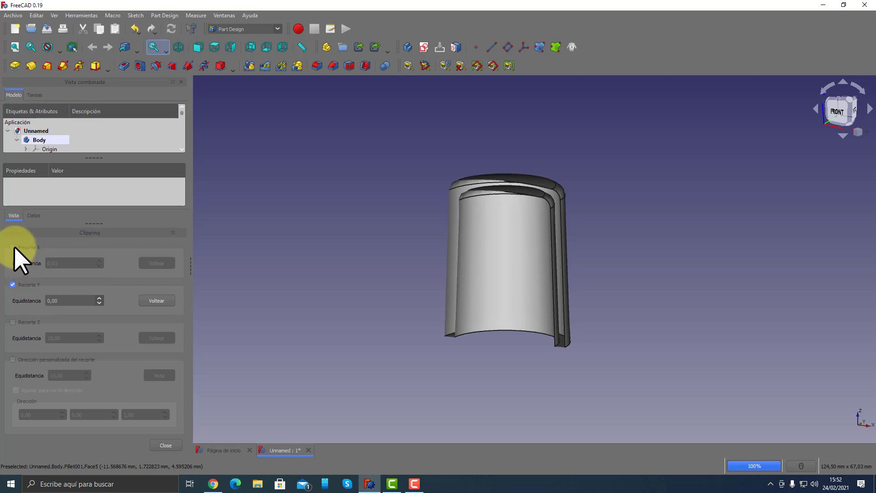
mouse_move(379, 281)
middle_down()
mouse_move(405, 286)
mouse_move(485, 256)
mouse_move(444, 287)
mouse_move(427, 278)
mouse_move(434, 289)
mouse_move(446, 280)
mouse_move(386, 274)
mouse_move(438, 268)
mouse_move(425, 256)
mouse_move(371, 266)
mouse_move(365, 276)
middle_up()
click(13, 285)
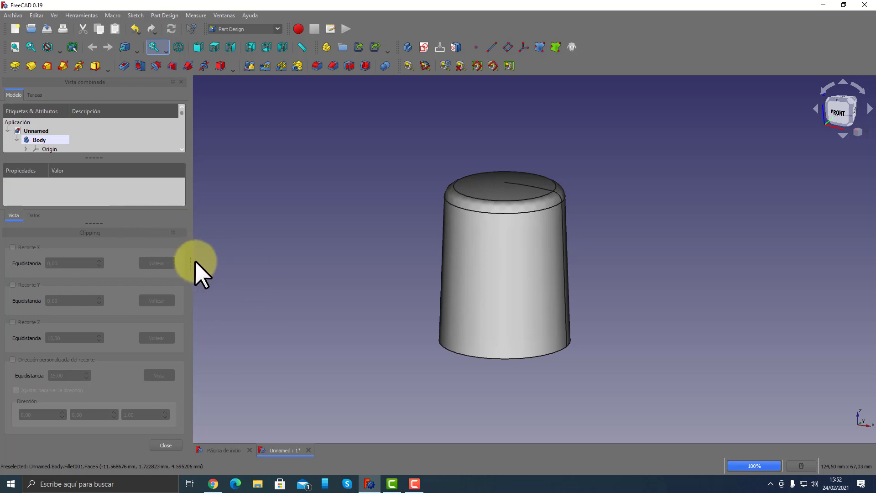
click(13, 246)
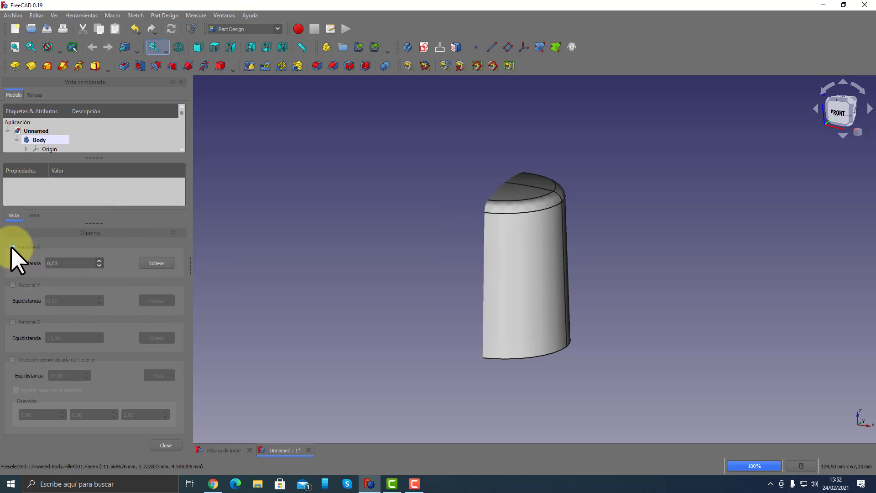
click(12, 284)
mouse_move(372, 307)
middle_down()
mouse_move(429, 274)
mouse_move(337, 303)
mouse_move(382, 251)
mouse_move(561, 329)
mouse_move(432, 359)
middle_up()
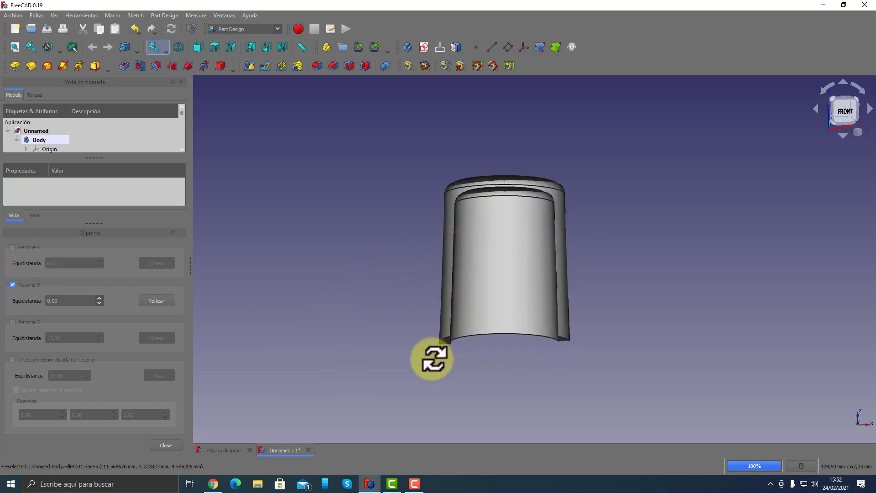
click(847, 110)
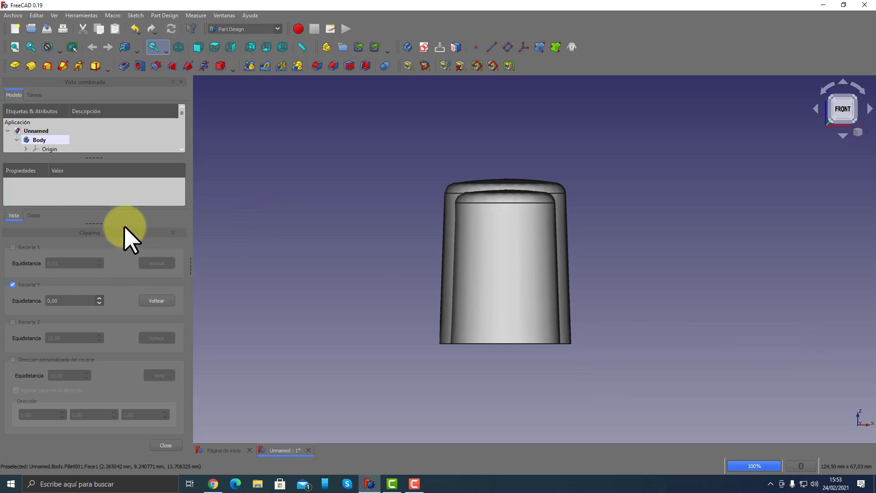
drag(94, 159, 94, 164)
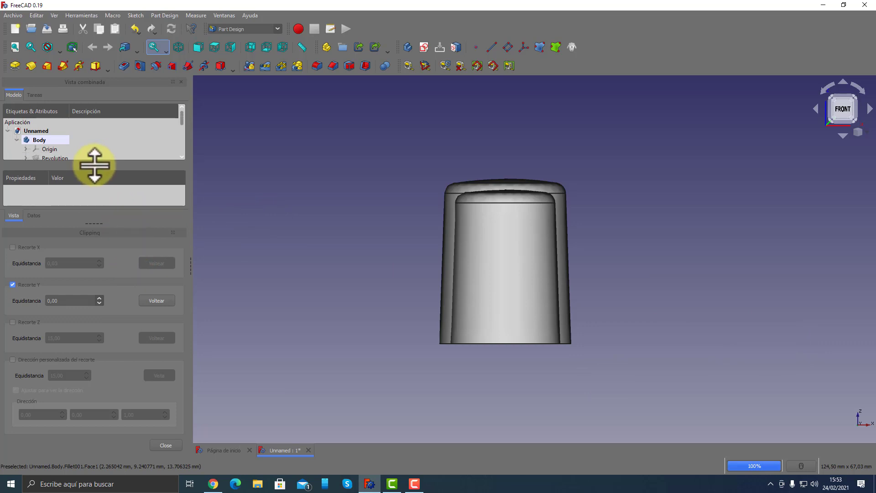
click(11, 285)
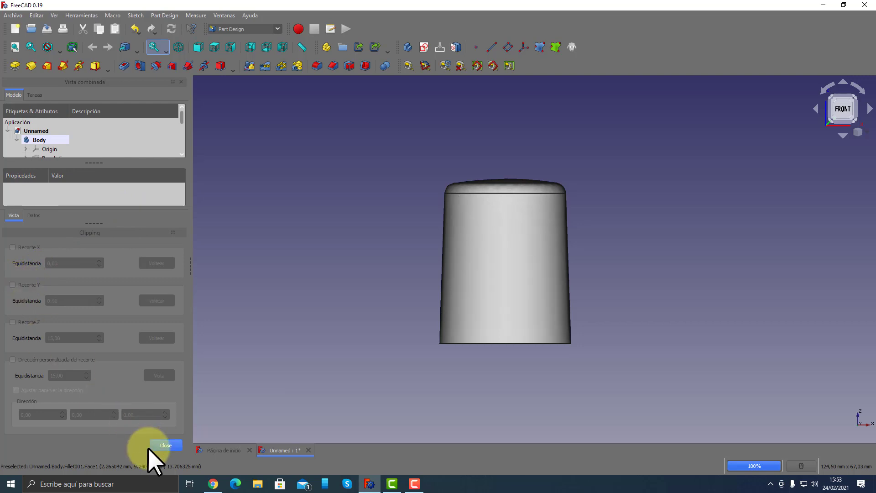
click(163, 445)
mouse_move(354, 315)
middle_down()
mouse_move(376, 294)
mouse_move(475, 288)
mouse_move(464, 279)
middle_up()
click(53, 166)
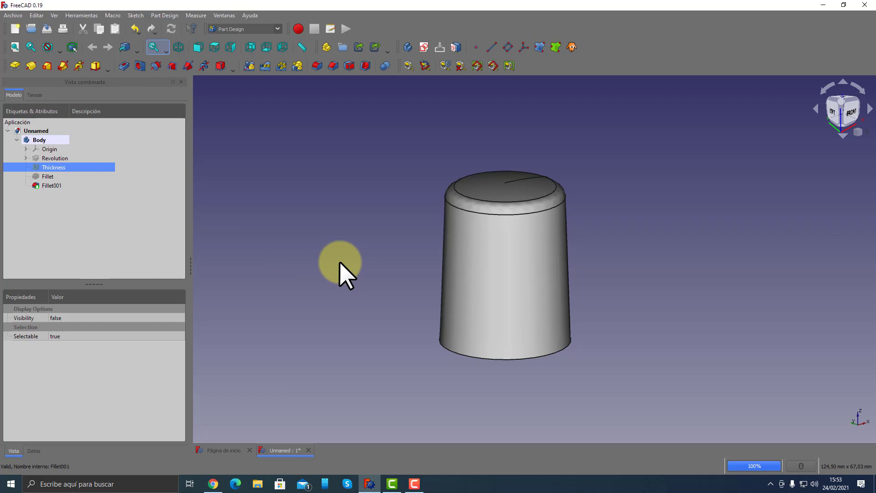
mouse_move(354, 284)
middle_down()
mouse_move(413, 299)
mouse_move(413, 203)
mouse_move(395, 323)
mouse_move(630, 336)
middle_up()
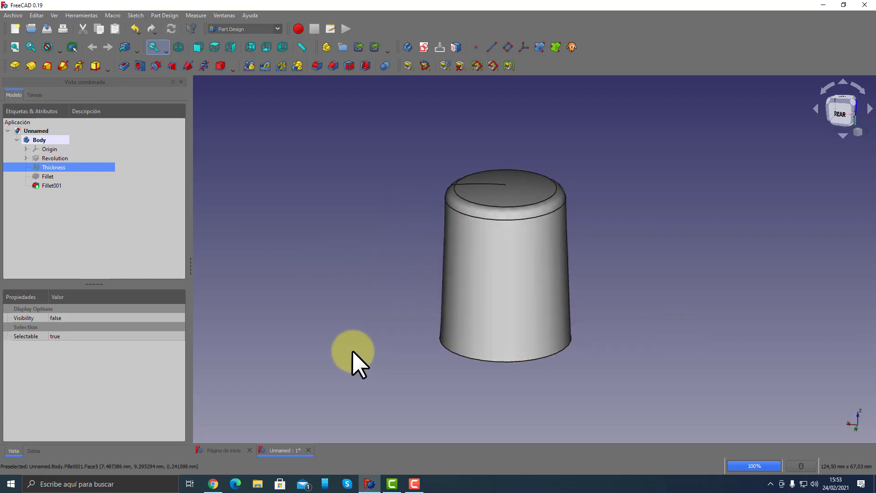
mouse_move(352, 356)
middle_down()
mouse_move(545, 328)
mouse_move(432, 336)
mouse_move(689, 317)
mouse_move(751, 302)
mouse_move(474, 372)
mouse_move(470, 358)
mouse_move(581, 338)
mouse_move(590, 289)
mouse_move(501, 346)
mouse_move(463, 350)
middle_up()
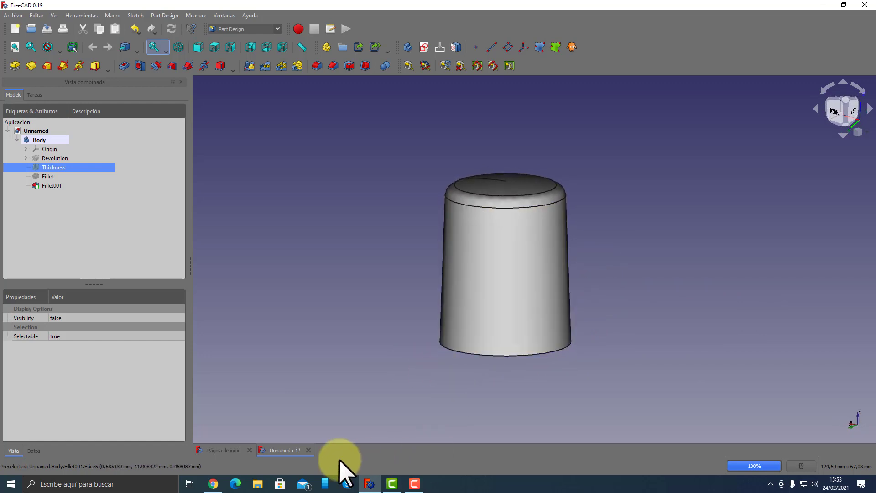
click(213, 485)
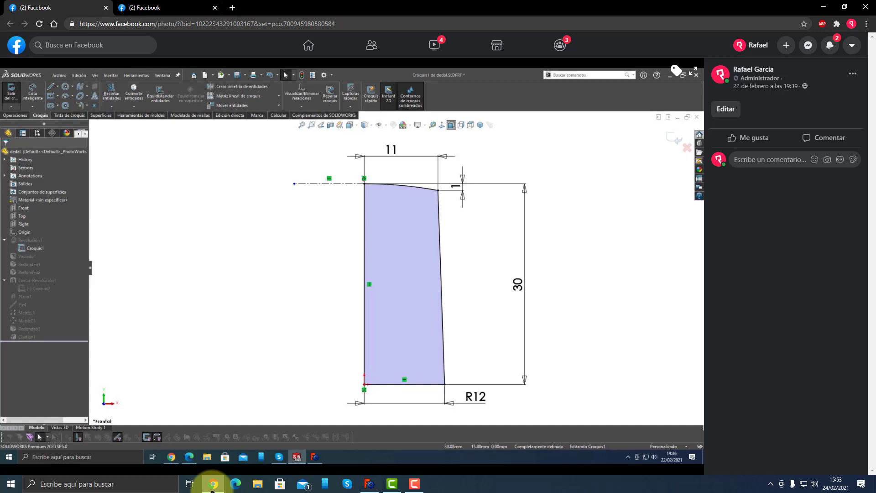
key(Right)
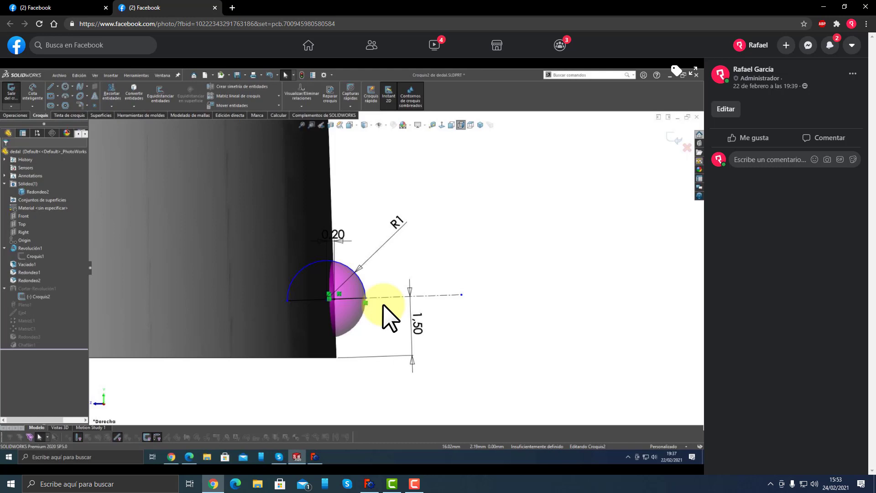
click(416, 483)
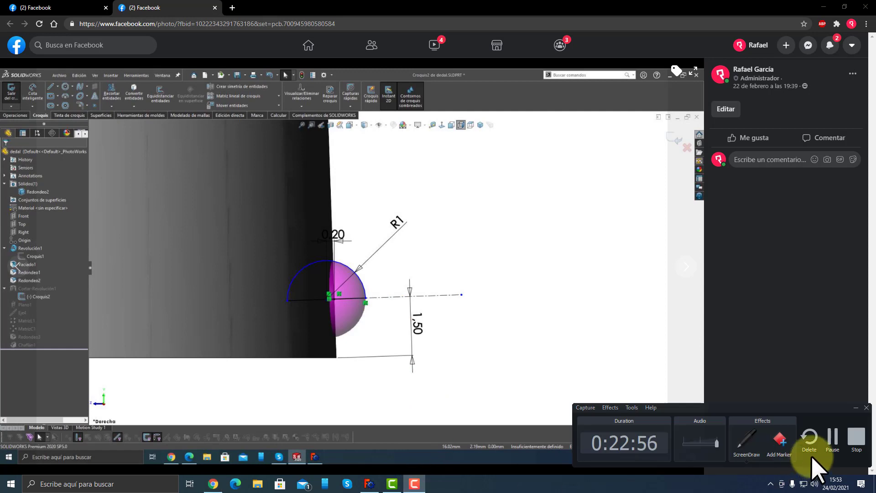
click(832, 442)
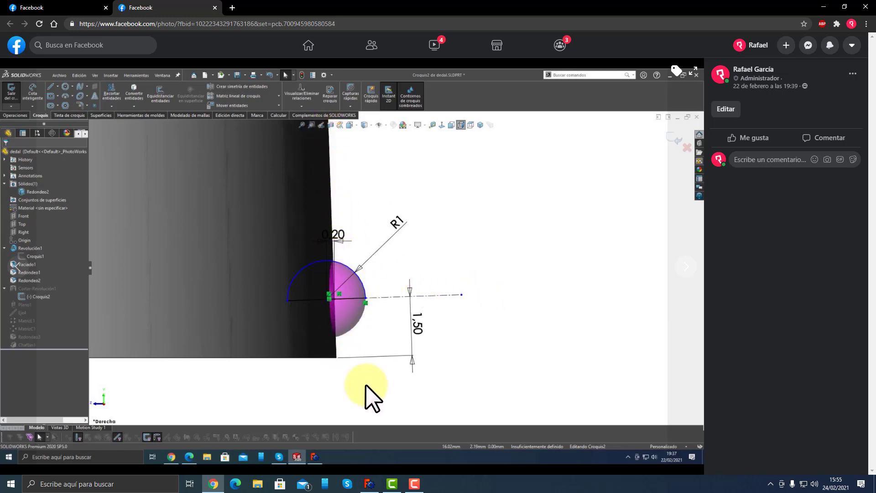
click(370, 484)
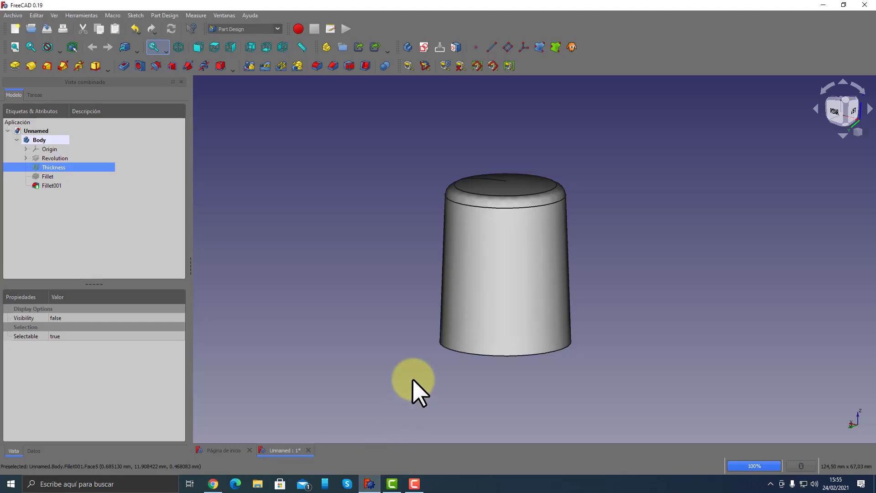
mouse_move(679, 256)
middle_down()
mouse_move(618, 266)
mouse_move(614, 282)
mouse_move(658, 277)
mouse_move(636, 276)
middle_up()
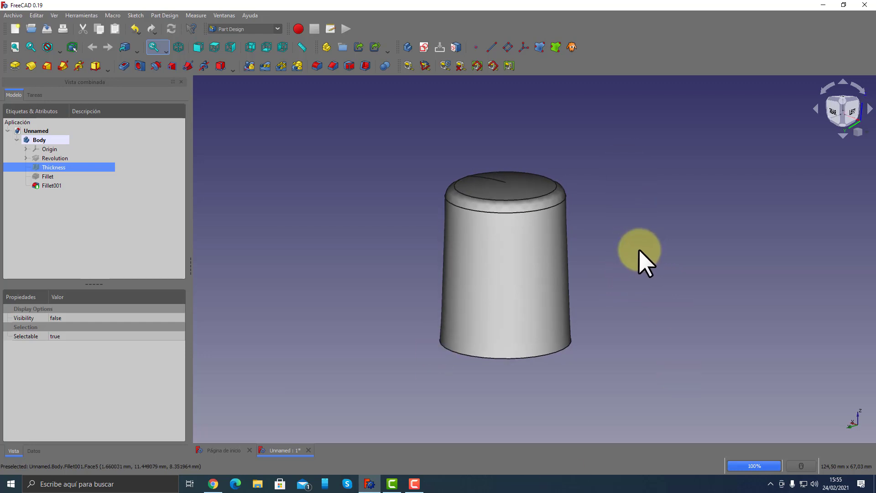
mouse_move(636, 253)
middle_down()
mouse_move(644, 272)
mouse_move(667, 238)
mouse_move(652, 293)
mouse_move(630, 301)
middle_up()
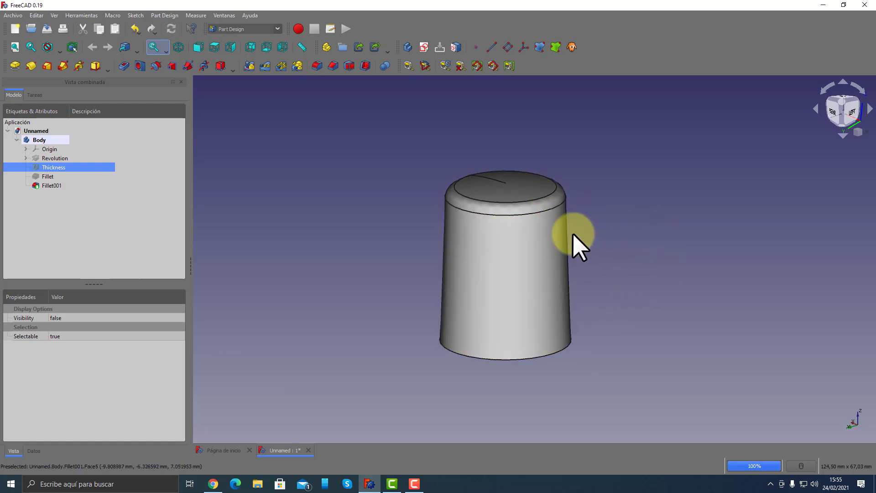
mouse_move(636, 303)
middle_down()
mouse_move(695, 297)
mouse_move(654, 348)
mouse_move(648, 392)
mouse_move(657, 309)
mouse_move(650, 298)
middle_up()
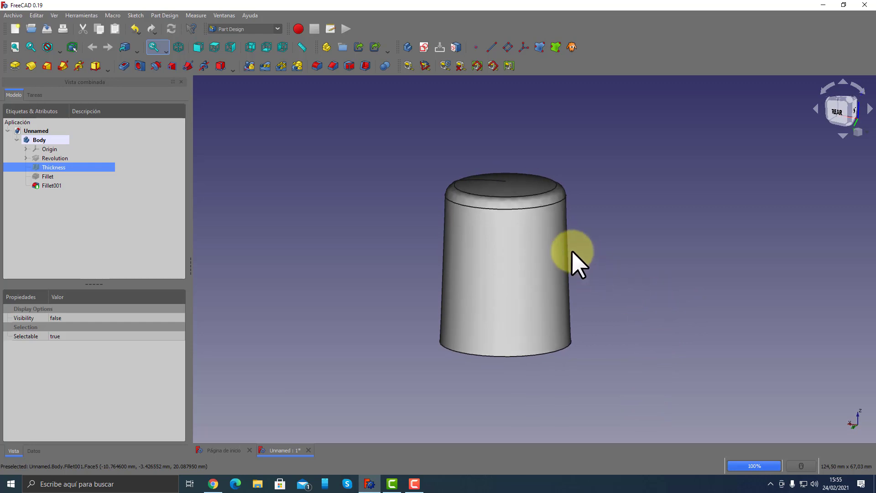
click(547, 247)
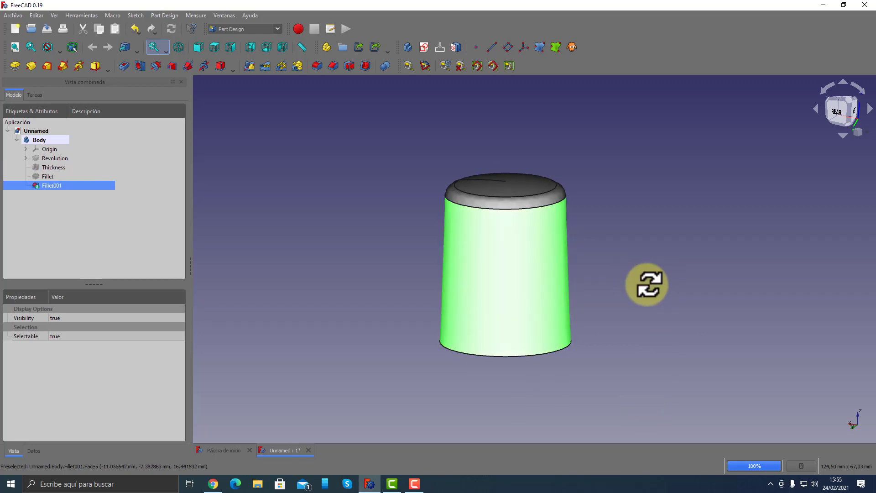
middle_drag(548, 263, 650, 284)
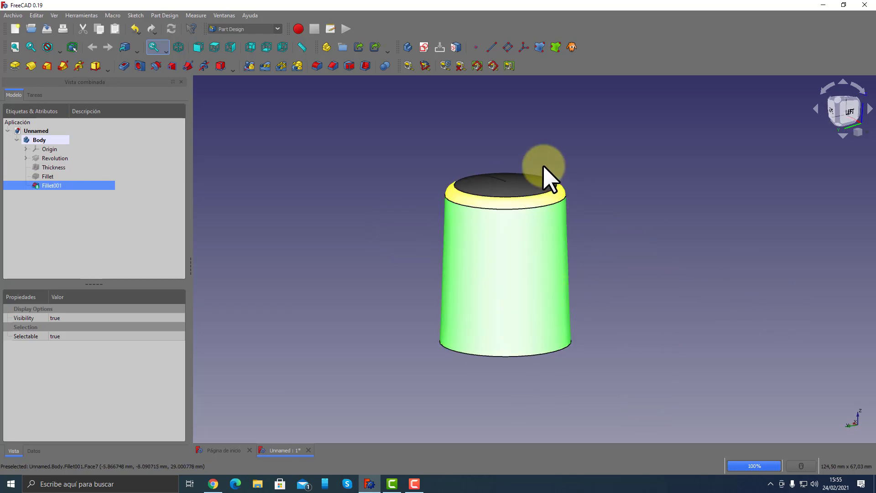
click(423, 46)
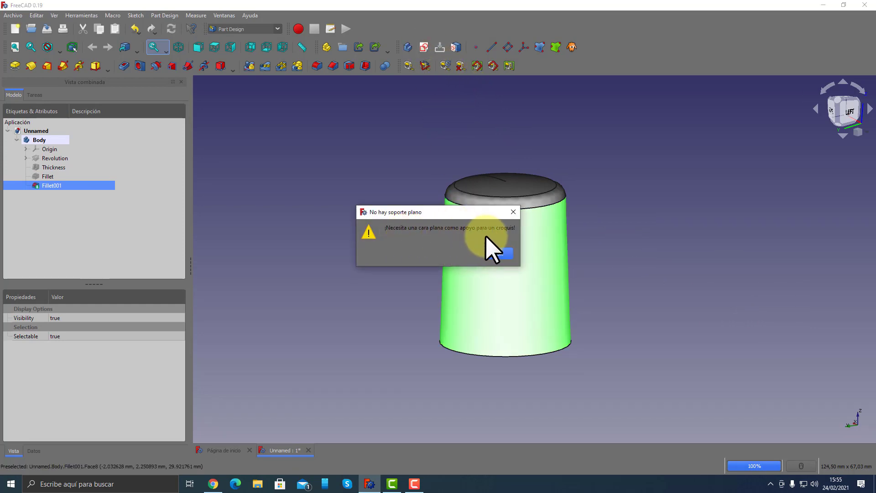
click(500, 255)
click(353, 294)
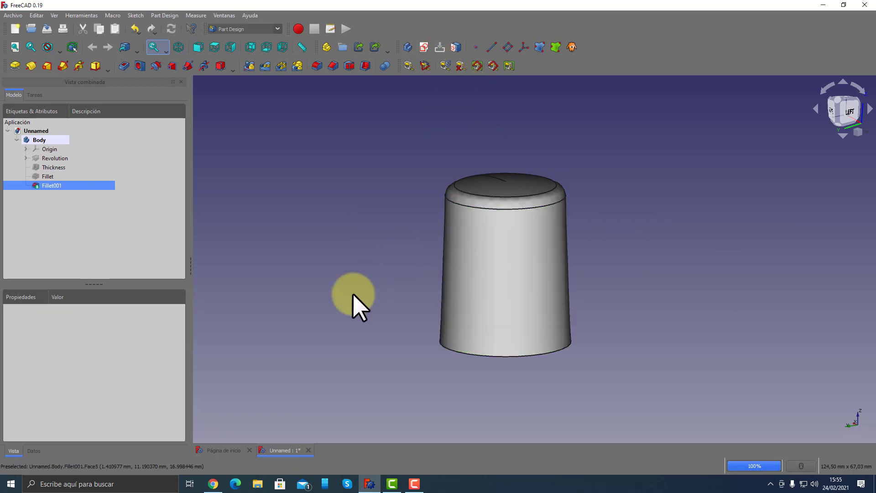
mouse_move(352, 294)
middle_down()
mouse_move(452, 309)
mouse_move(641, 307)
mouse_move(524, 329)
mouse_move(374, 337)
mouse_move(381, 348)
mouse_move(383, 336)
mouse_move(402, 342)
mouse_move(429, 327)
mouse_move(385, 346)
middle_up()
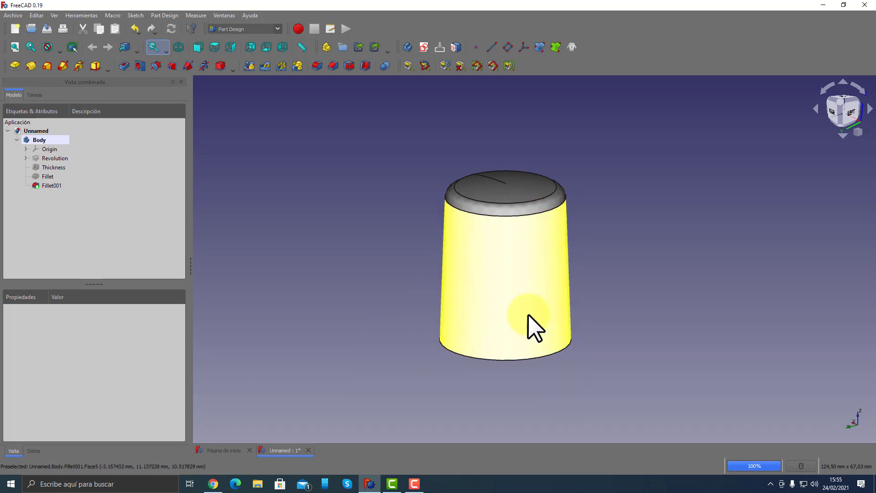
mouse_move(375, 277)
middle_down()
mouse_move(339, 276)
mouse_move(397, 278)
mouse_move(433, 267)
mouse_move(419, 258)
mouse_move(431, 248)
middle_up()
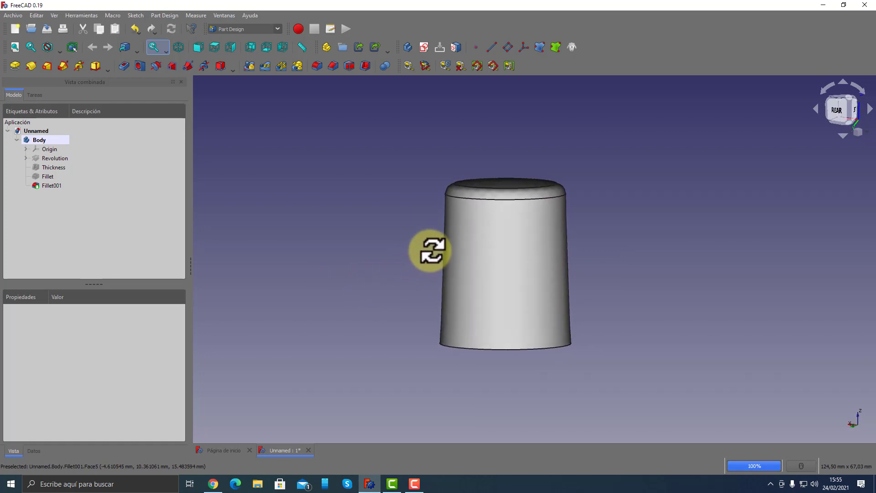
click(845, 117)
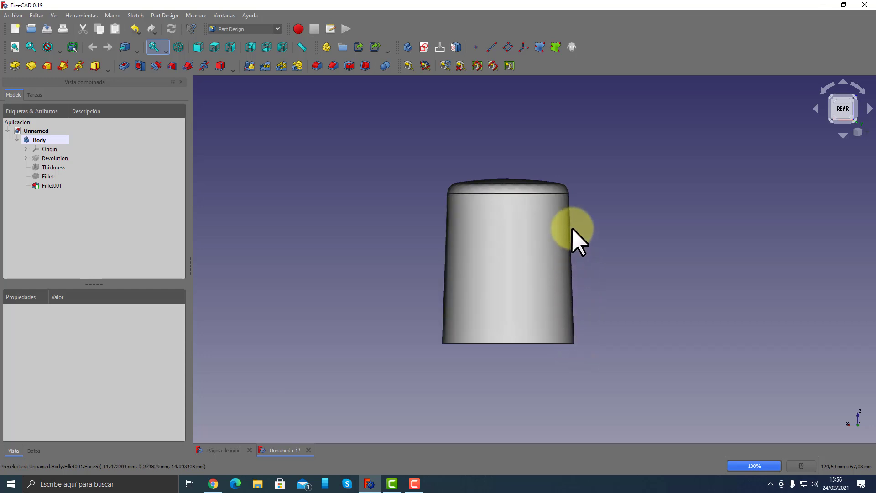
mouse_move(744, 238)
middle_down()
mouse_move(661, 270)
mouse_move(673, 272)
middle_up()
click(508, 47)
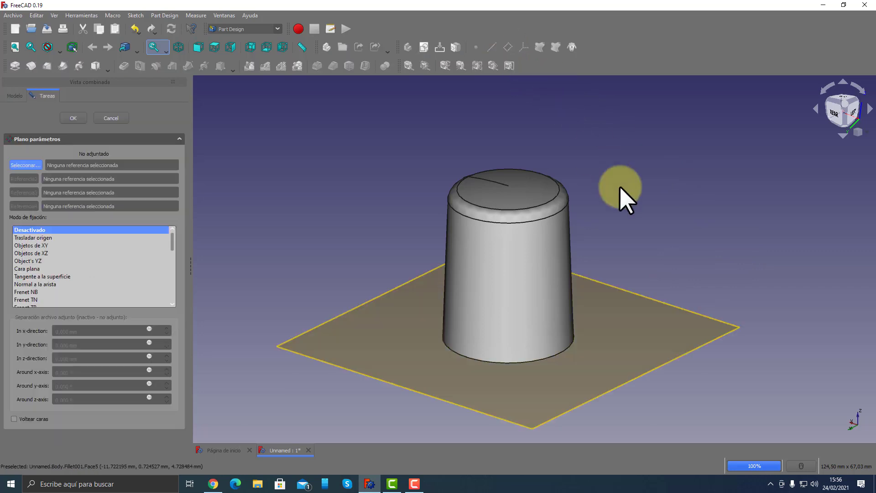
click(560, 247)
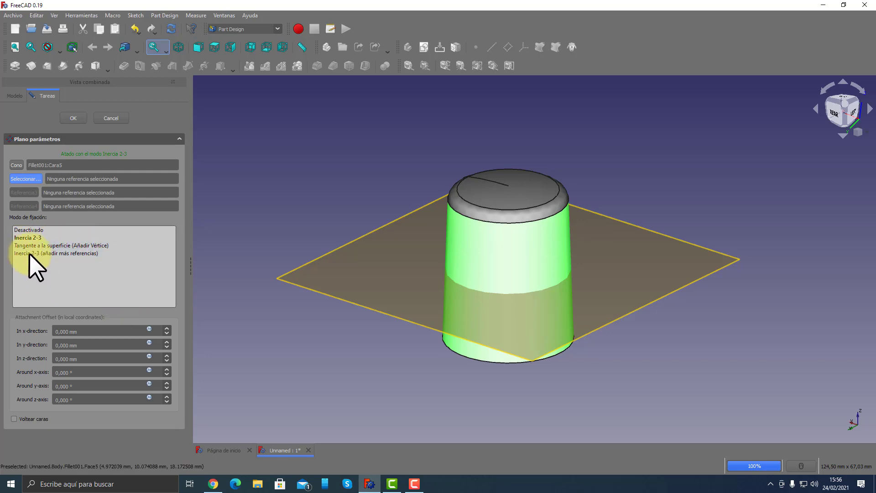
click(73, 118)
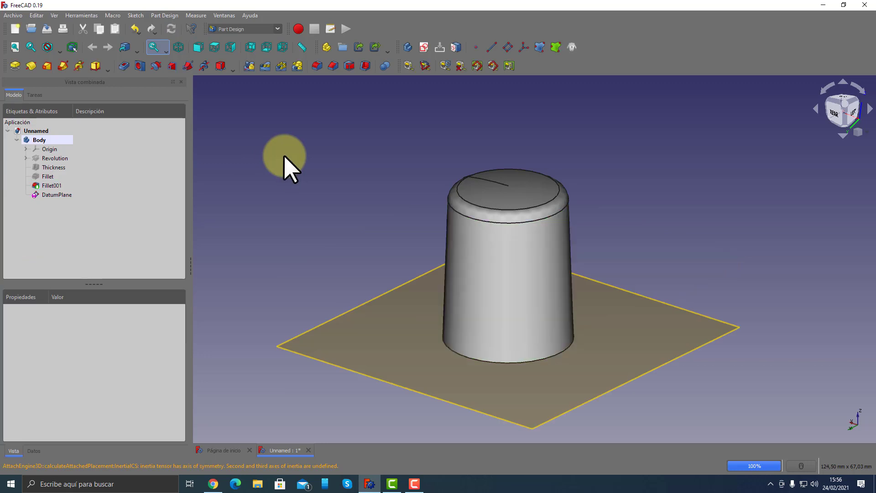
click(58, 195)
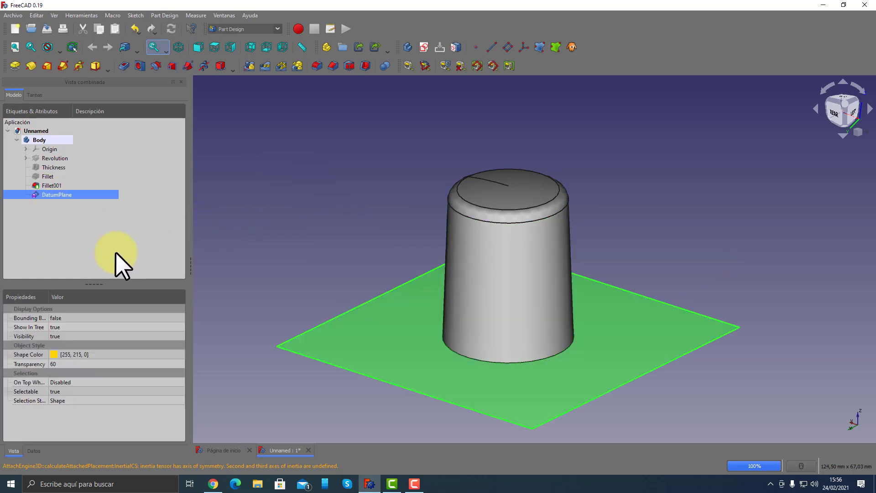
key(Delete)
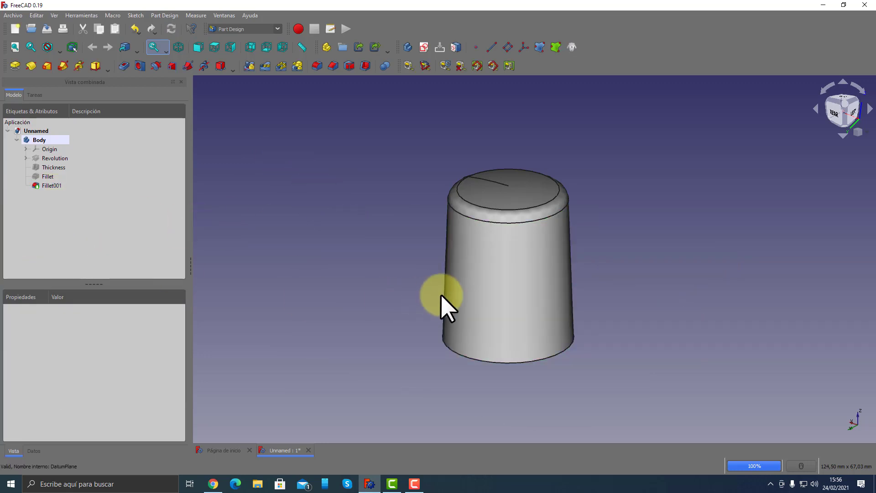
click(494, 292)
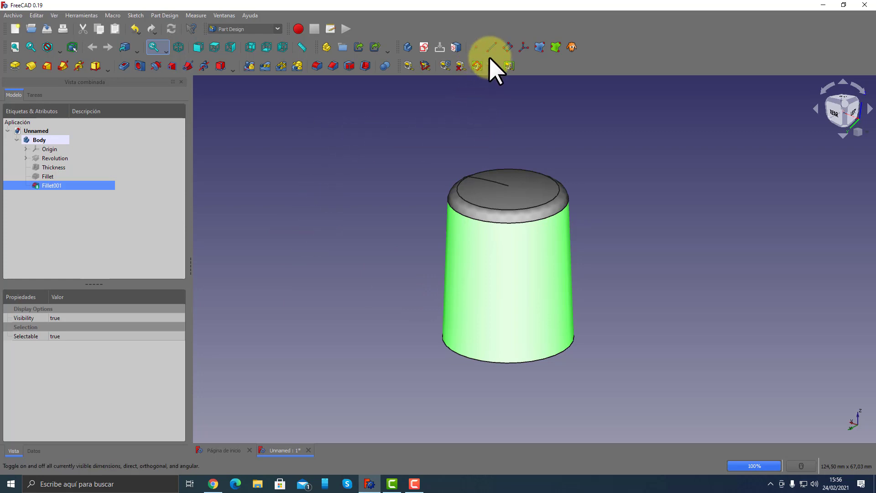
click(507, 47)
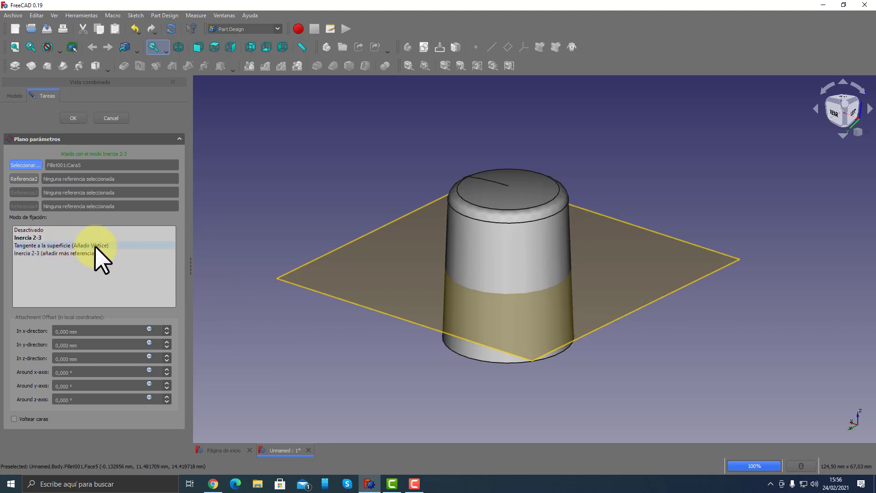
click(117, 118)
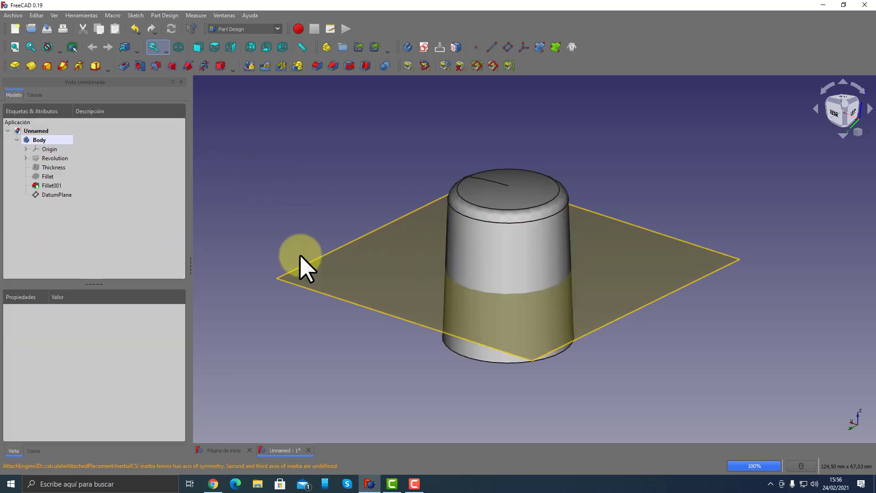
click(56, 196)
key(Delete)
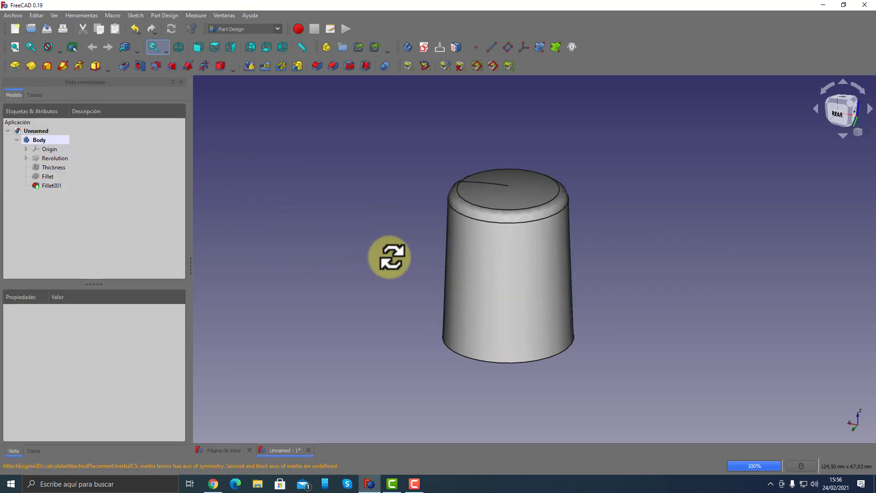
middle_drag(392, 256, 527, 248)
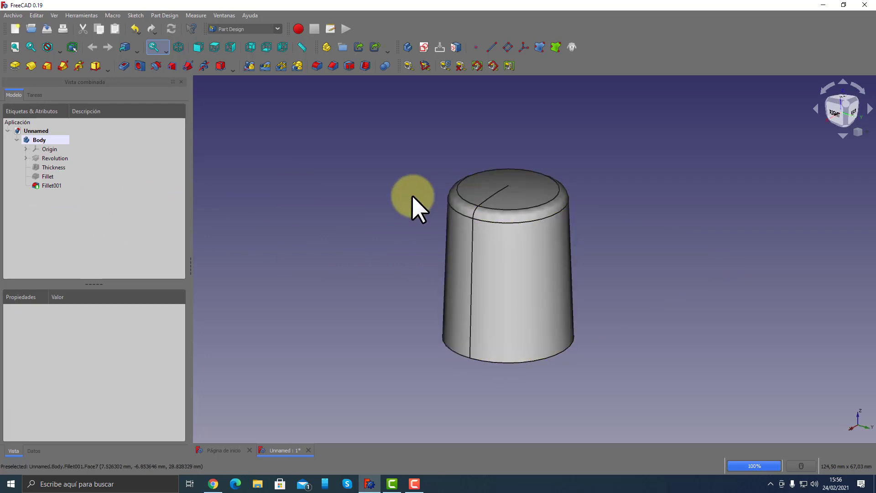
middle_drag(593, 321, 475, 247)
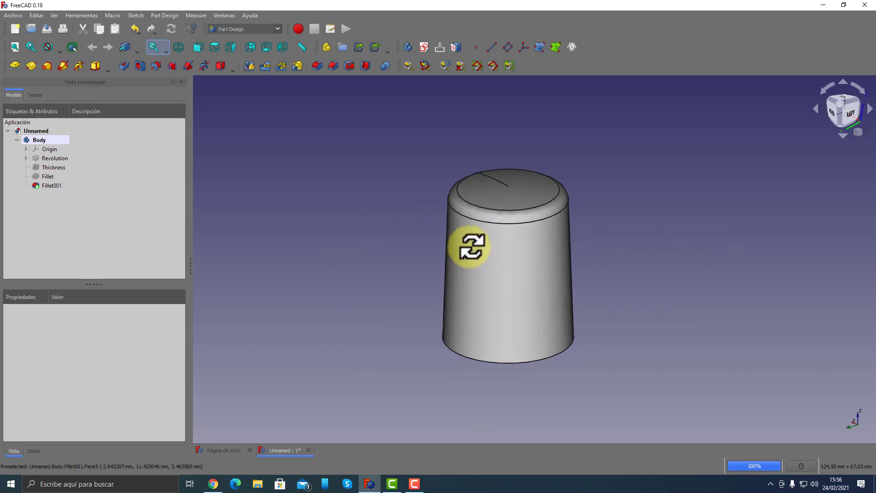
click(540, 245)
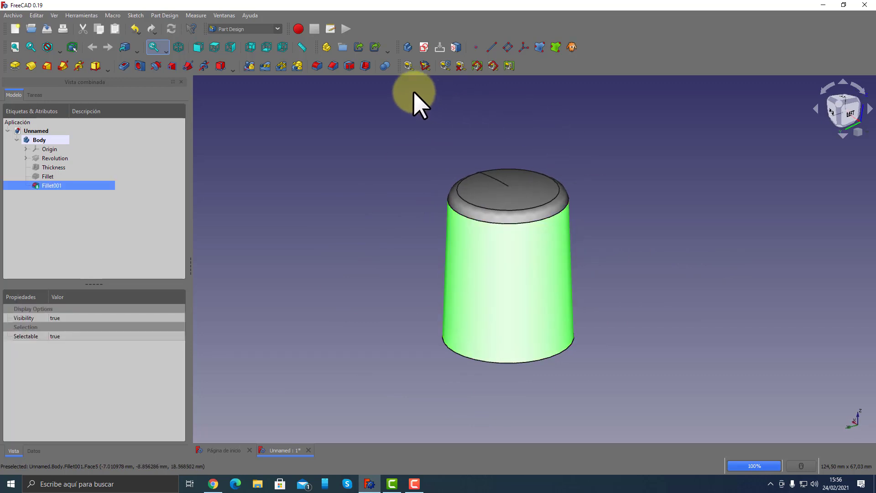
click(508, 47)
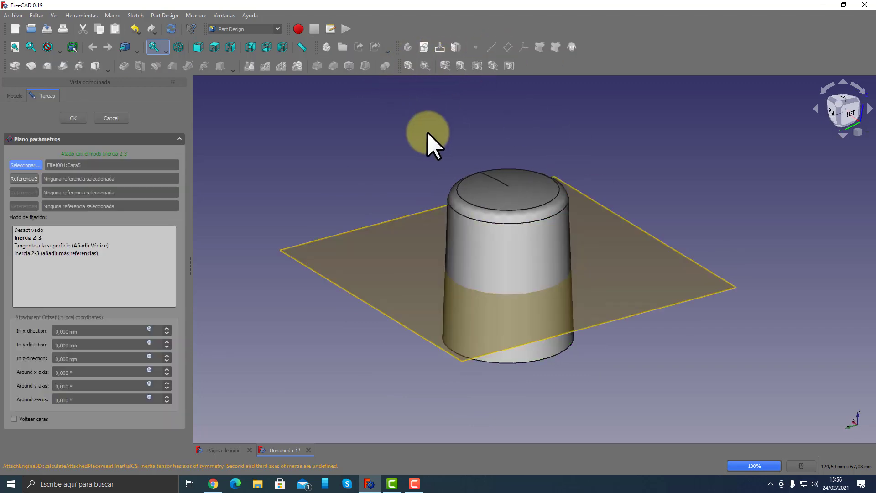
click(73, 118)
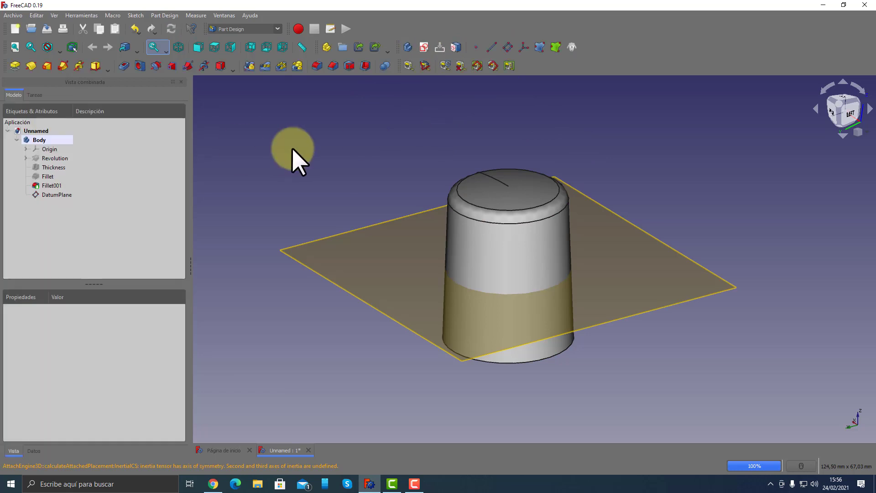
click(114, 195)
key(Delete)
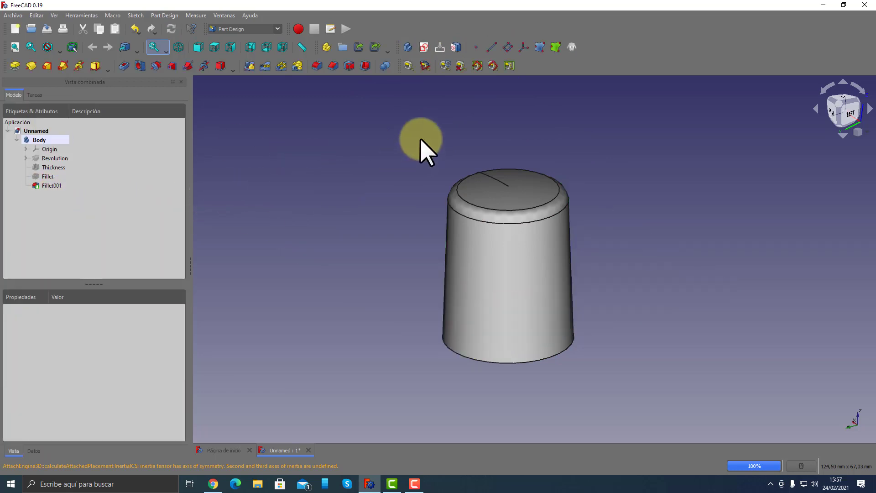
click(507, 50)
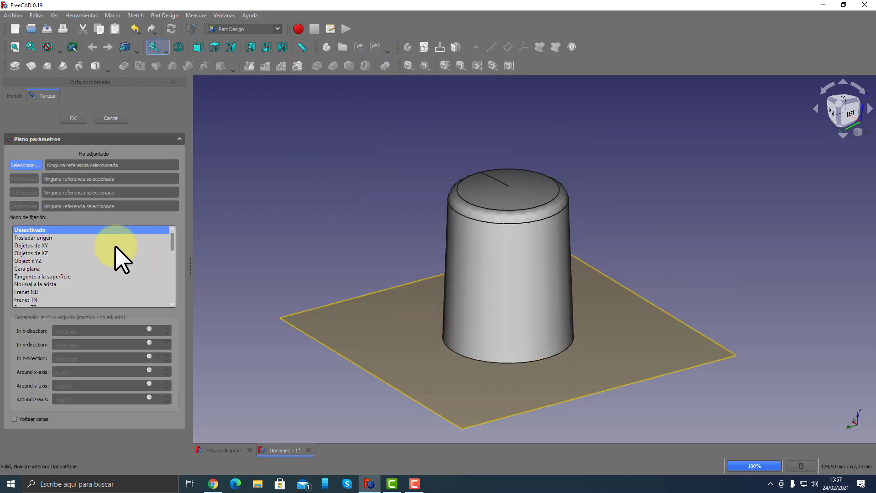
scroll(62, 270, down, 1)
click(54, 255)
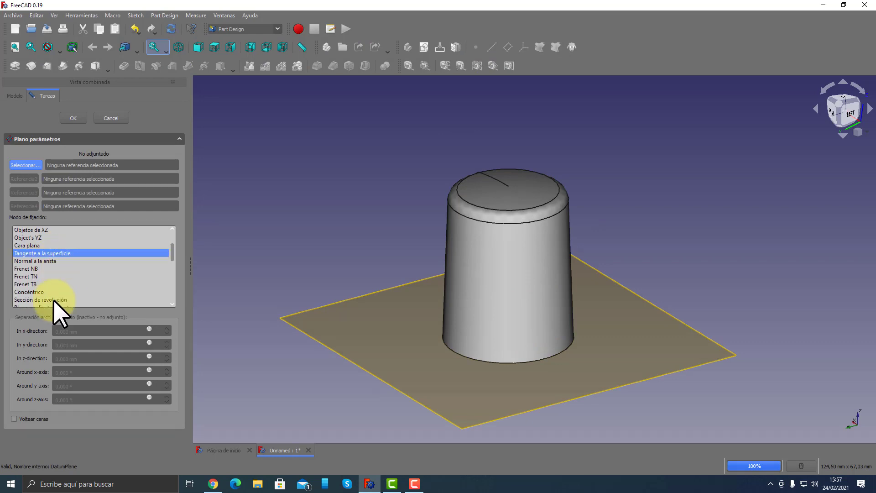
click(549, 279)
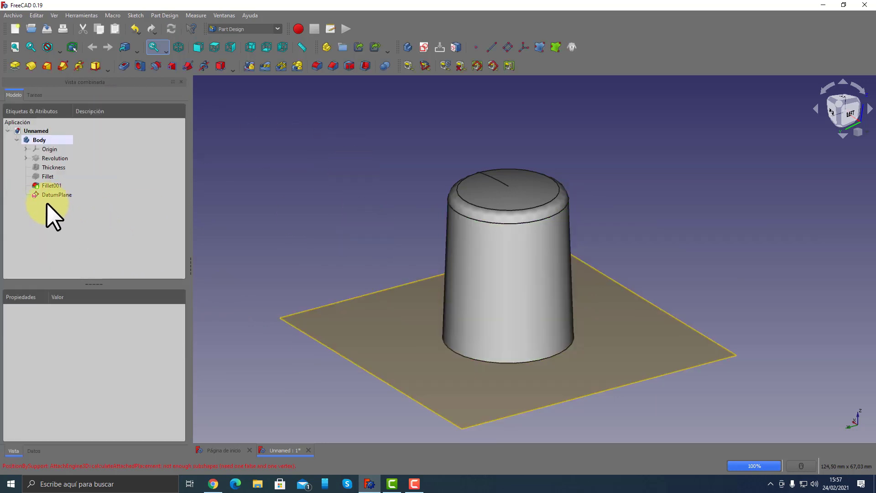
click(53, 195)
key(Delete)
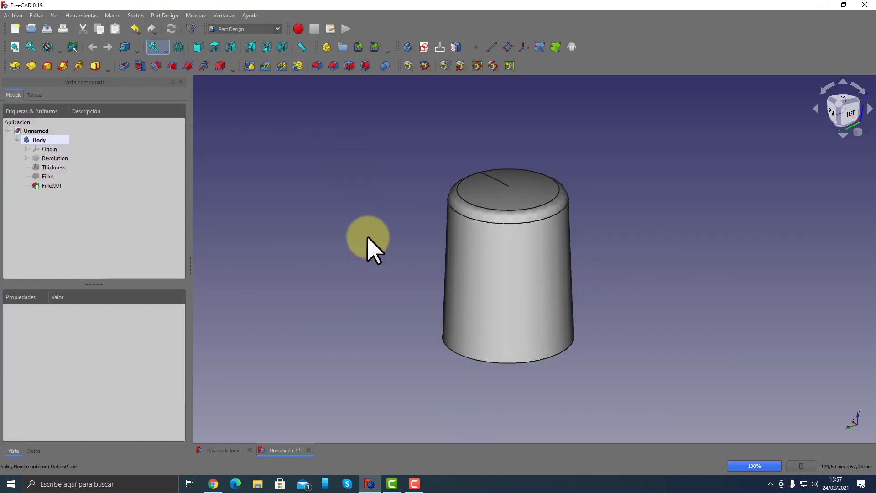
Orbit the tapered cup from several sides, briefly selecting Fillet001.
middle_drag(374, 253, 616, 249)
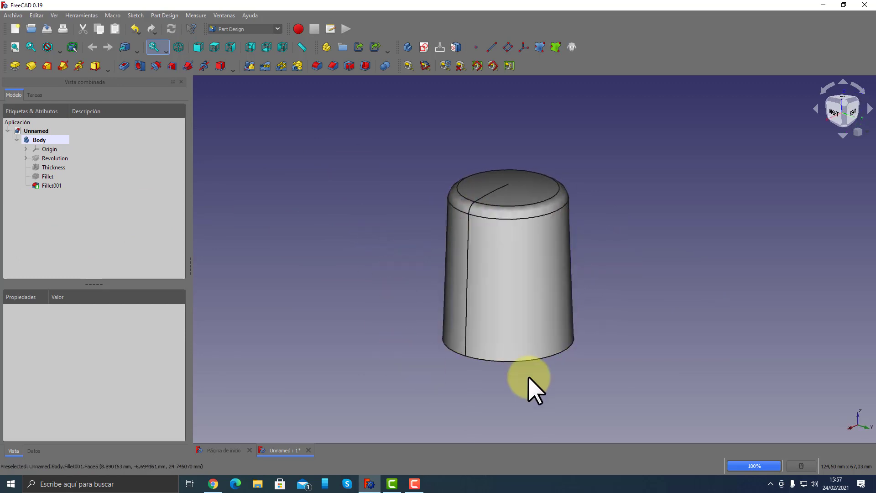
mouse_move(455, 195)
middle_down()
mouse_move(626, 313)
mouse_move(484, 313)
mouse_move(685, 303)
mouse_move(311, 330)
mouse_move(448, 364)
mouse_move(397, 366)
mouse_move(423, 365)
mouse_move(441, 320)
middle_up()
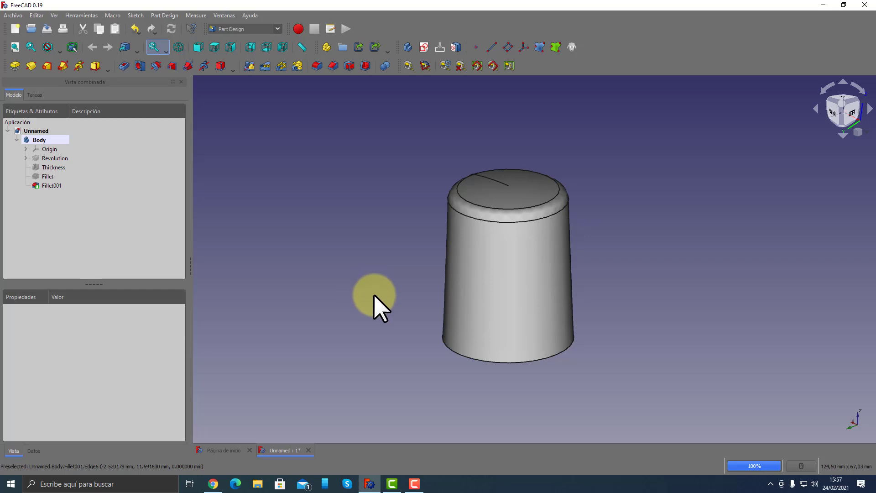
mouse_move(376, 304)
middle_down()
mouse_move(485, 329)
mouse_move(504, 377)
mouse_move(532, 371)
middle_up()
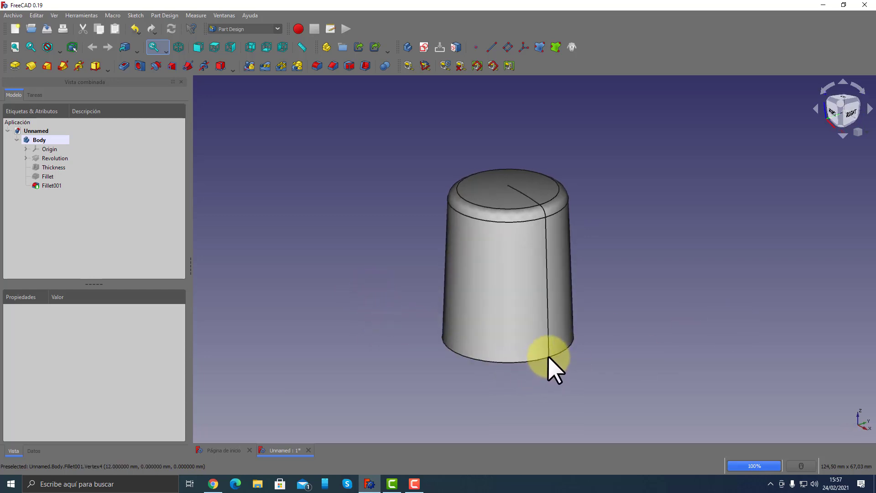
click(549, 357)
middle_drag(665, 338, 607, 370)
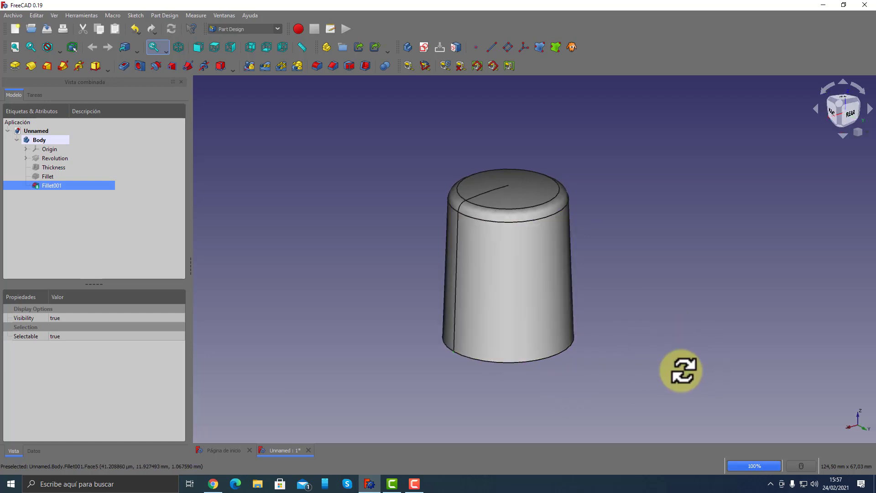
click(684, 347)
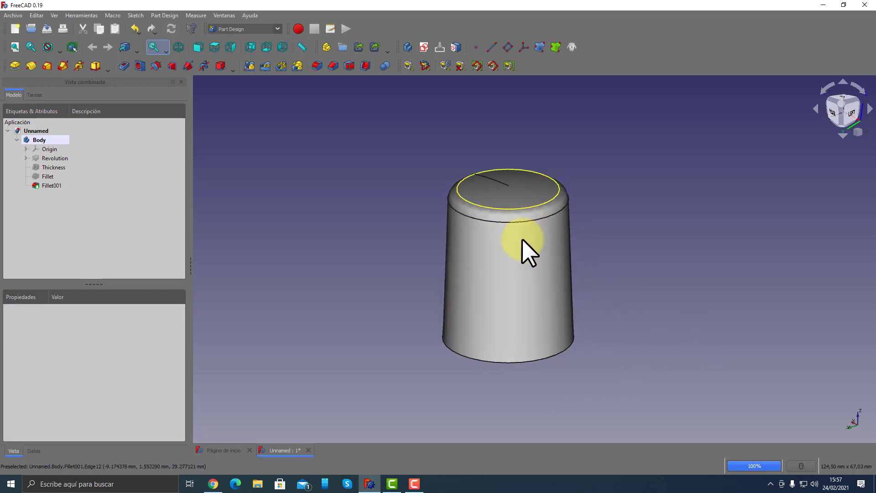
Turn the seam to the back and start a new datum point.
middle_drag(383, 373, 675, 366)
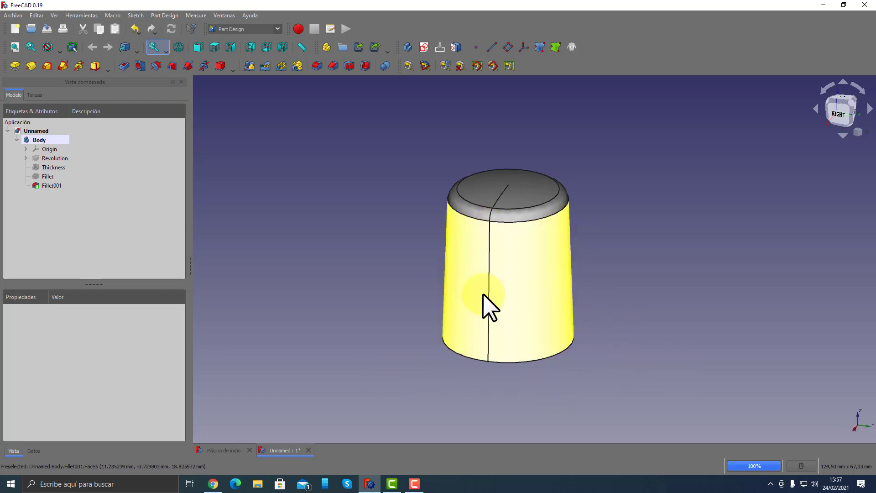
mouse_move(716, 320)
middle_down()
mouse_move(605, 357)
mouse_move(609, 348)
middle_up()
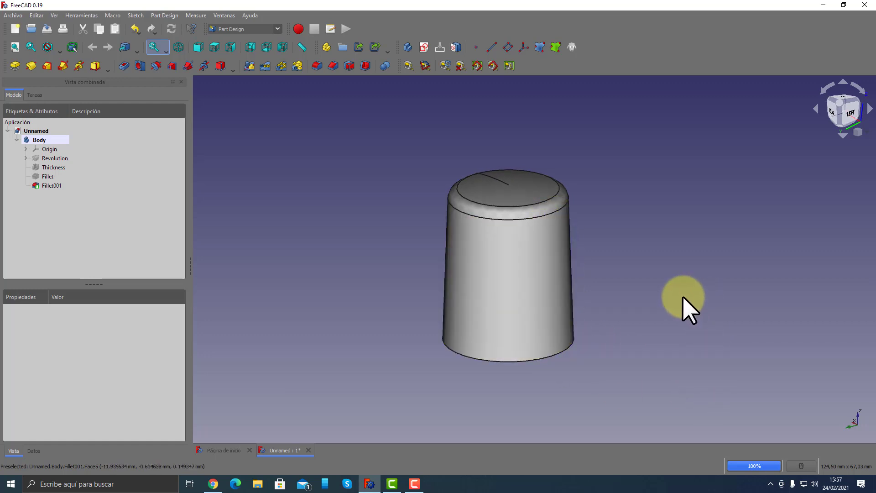
click(476, 47)
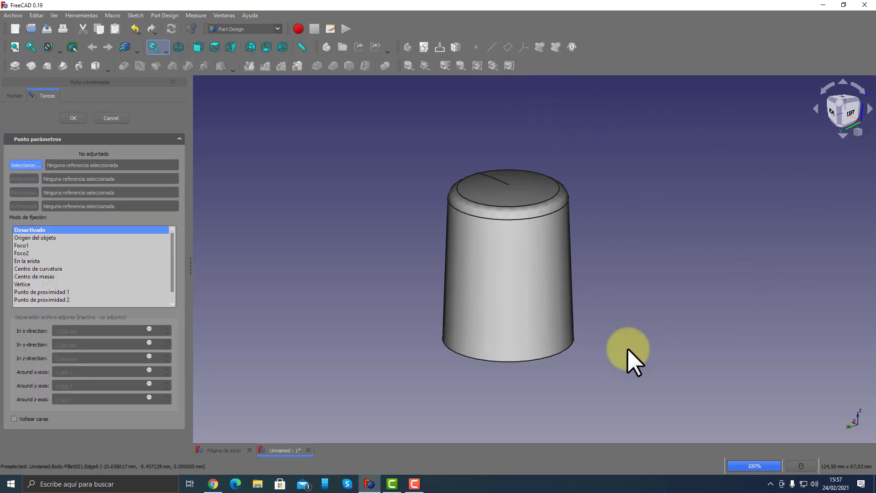
Attach a datum point at the centre of curvature of the cup's bottom edge.
click(565, 352)
middle_drag(546, 396, 563, 343)
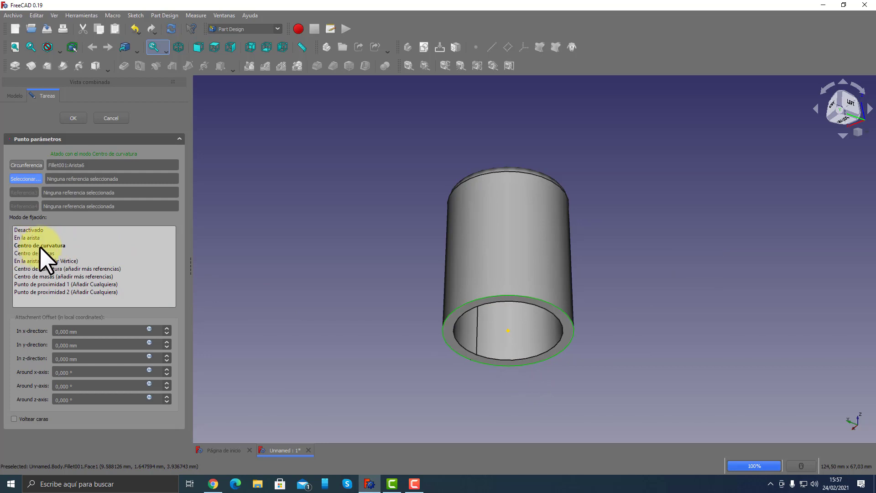
middle_drag(582, 237, 561, 290)
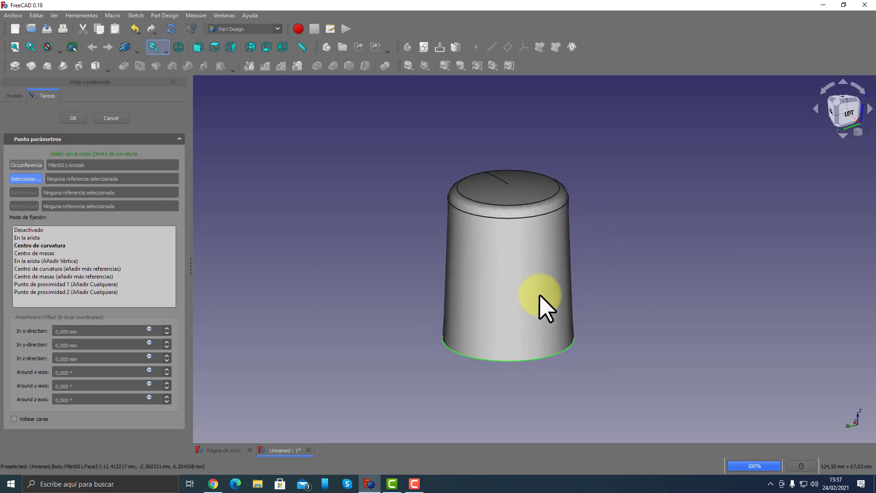
click(68, 118)
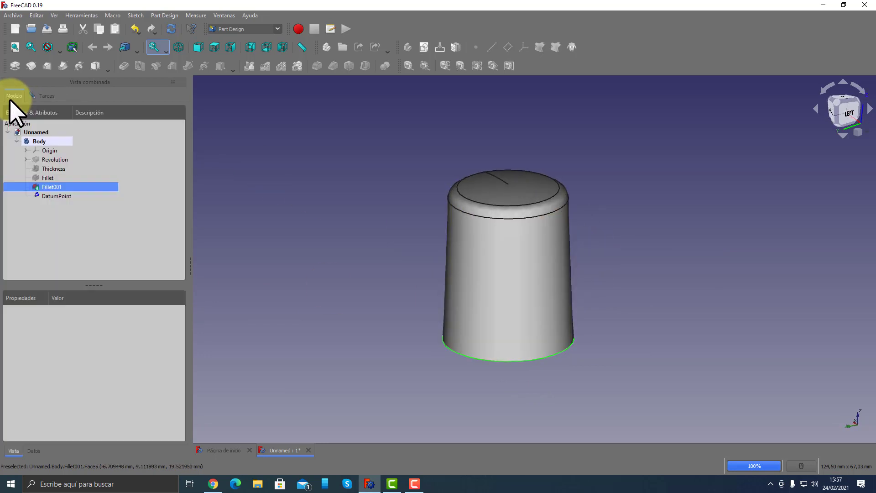
Add XZ_Plane as a second datum point reference in Punto de proximidad 1 mode.
click(26, 151)
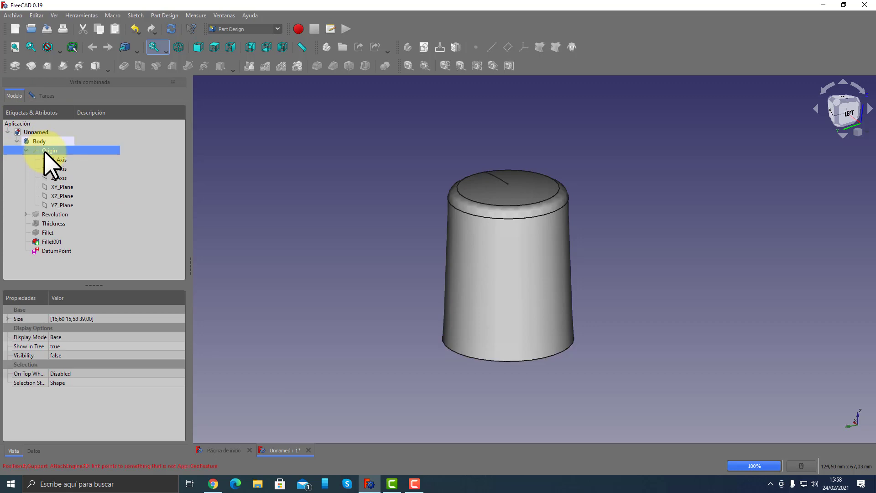
key(space)
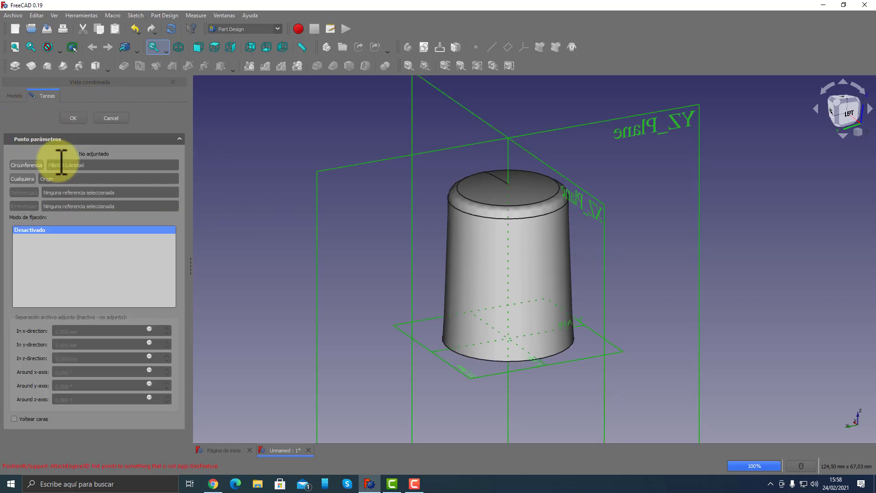
middle_drag(406, 242, 393, 240)
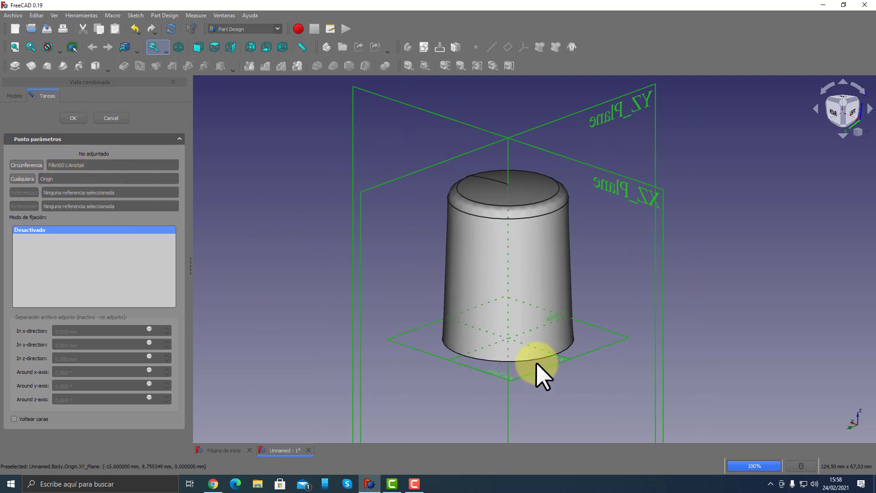
click(32, 178)
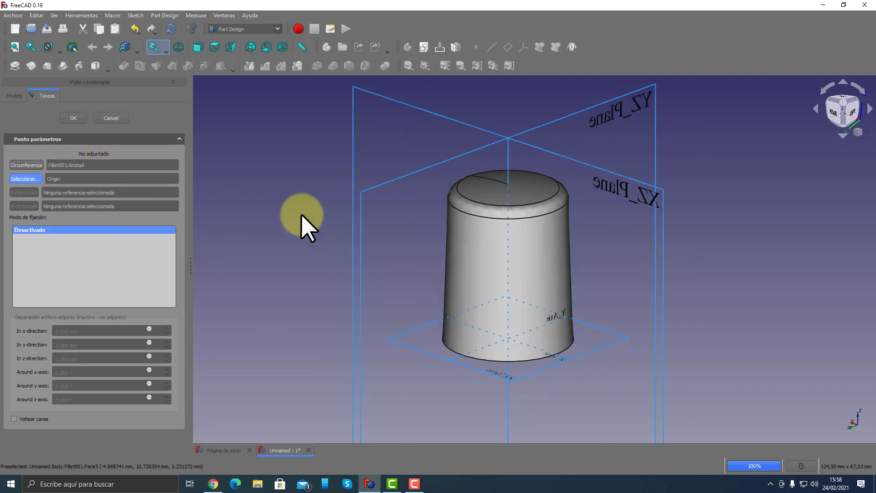
click(665, 203)
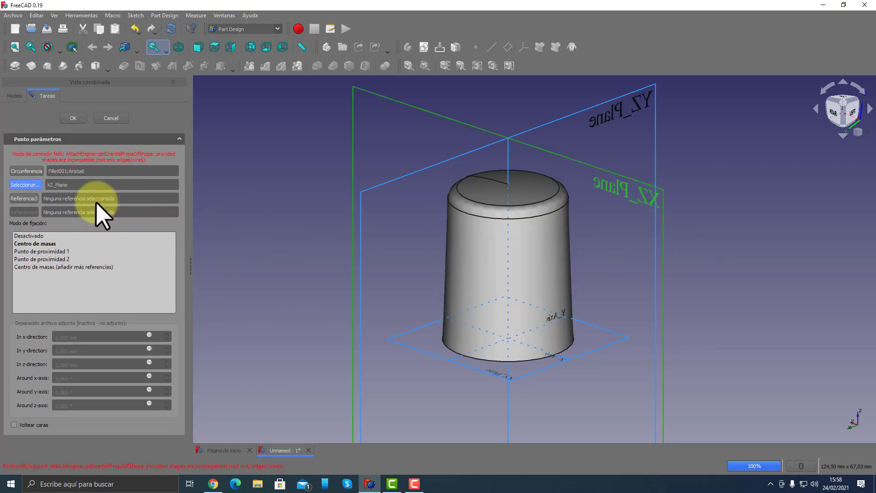
click(60, 251)
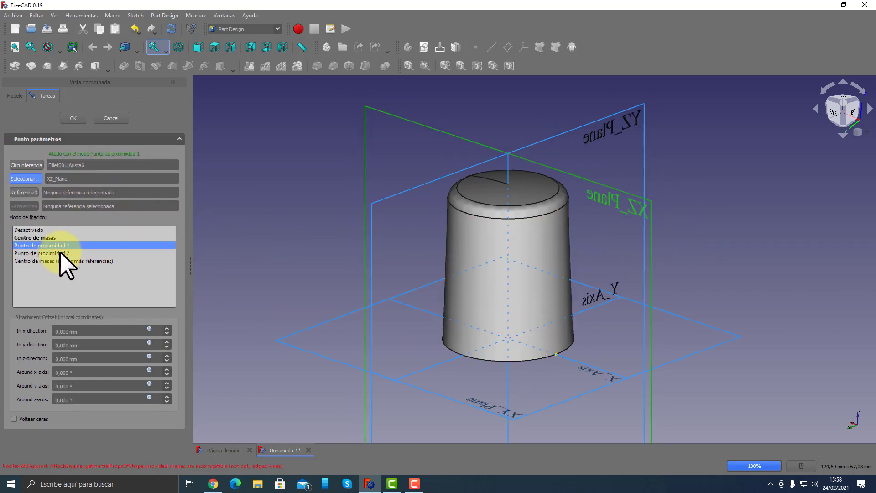
middle_drag(416, 399, 540, 383)
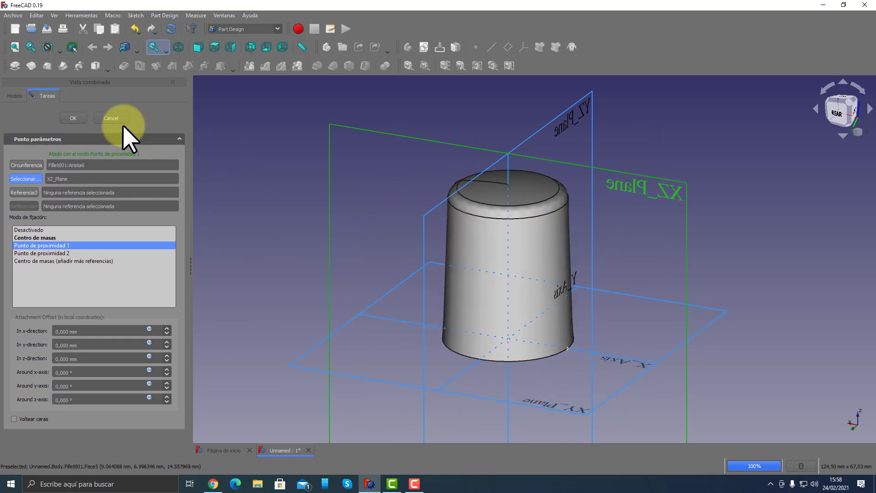
key(Return)
middle_drag(332, 234, 344, 229)
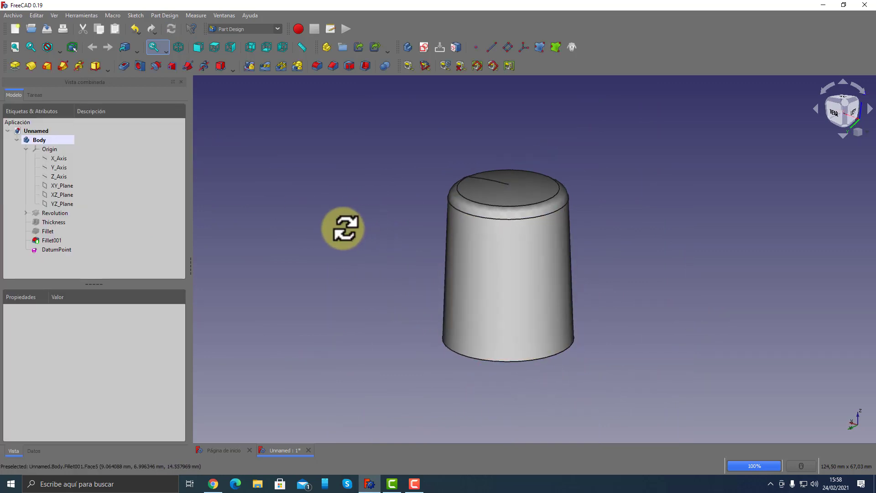
click(25, 148)
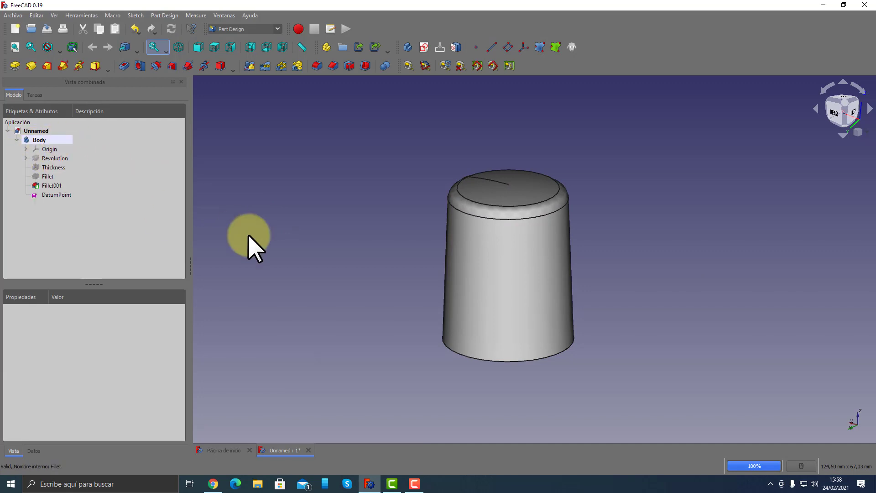
Show the origin planes, select the cup's bottom edge and XZ_Plane, and start a second datum point.
mouse_move(312, 230)
middle_down()
mouse_move(364, 213)
mouse_move(368, 223)
middle_up()
click(35, 148)
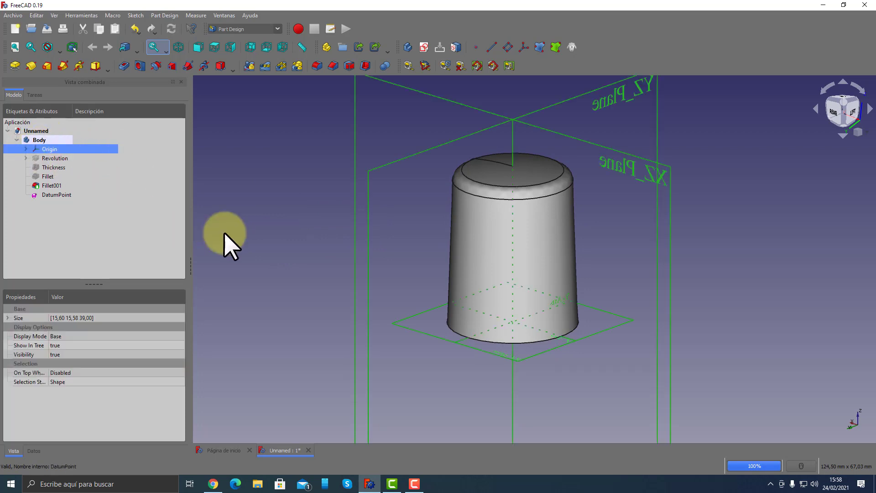
click(296, 273)
middle_drag(296, 273, 299, 229)
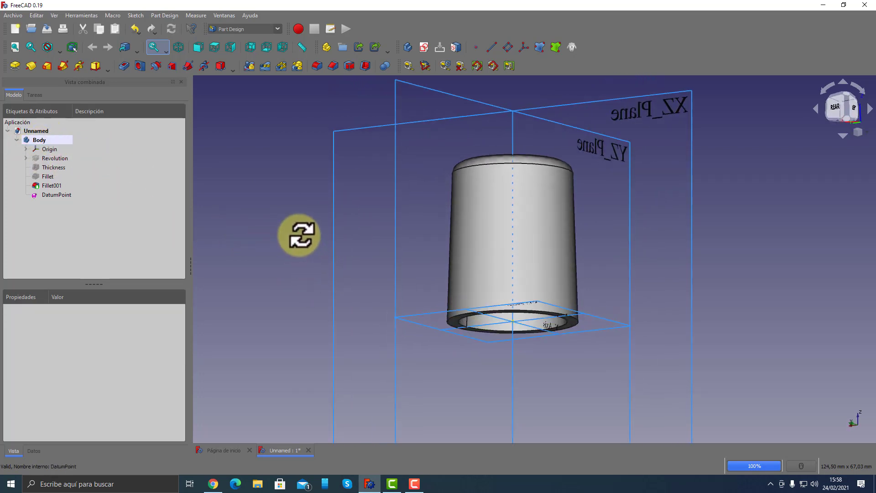
click(575, 317)
middle_drag(672, 278, 703, 188)
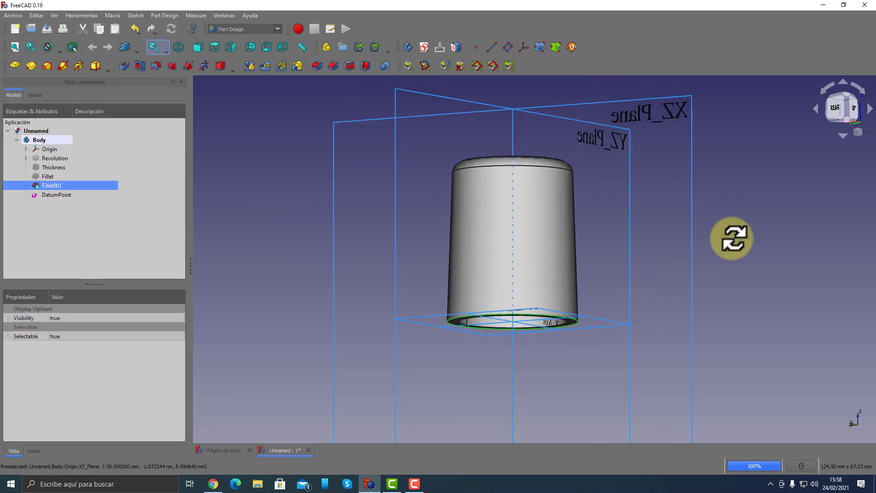
click(692, 168)
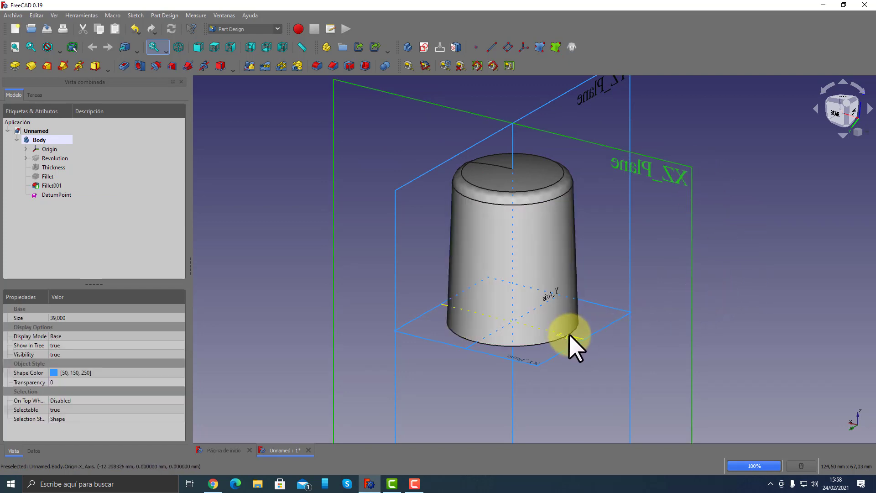
click(768, 267)
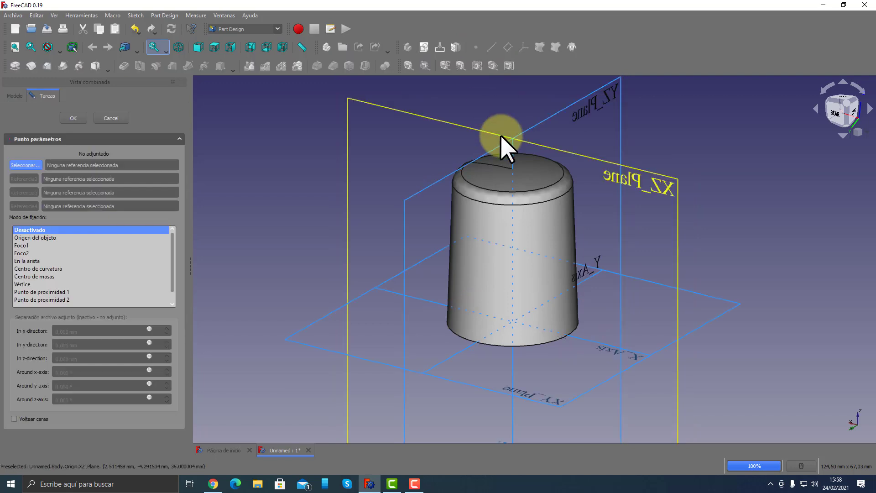
click(554, 342)
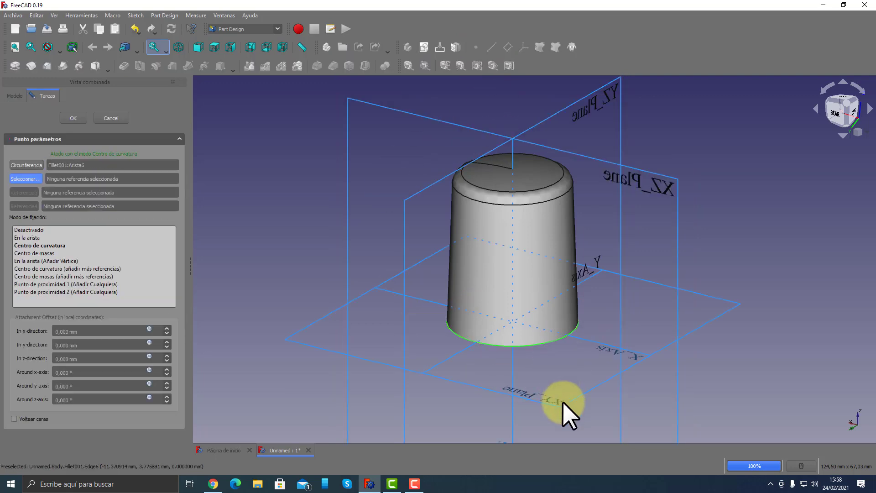
click(676, 179)
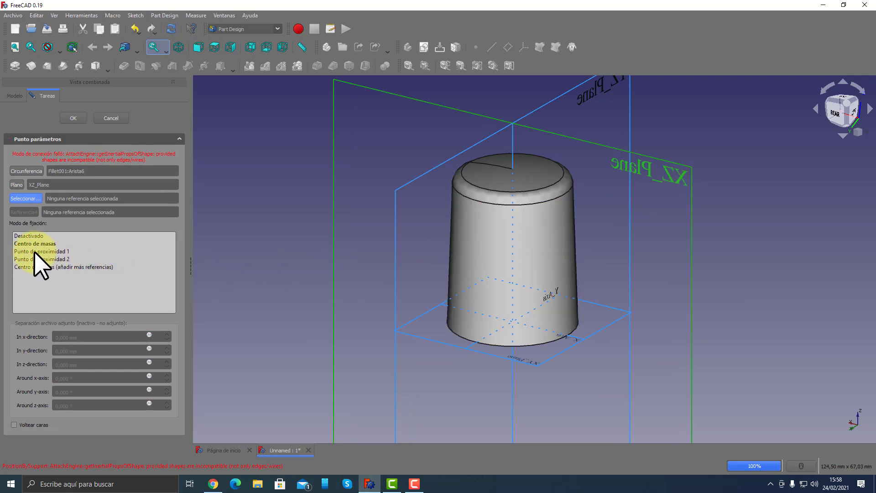
click(56, 254)
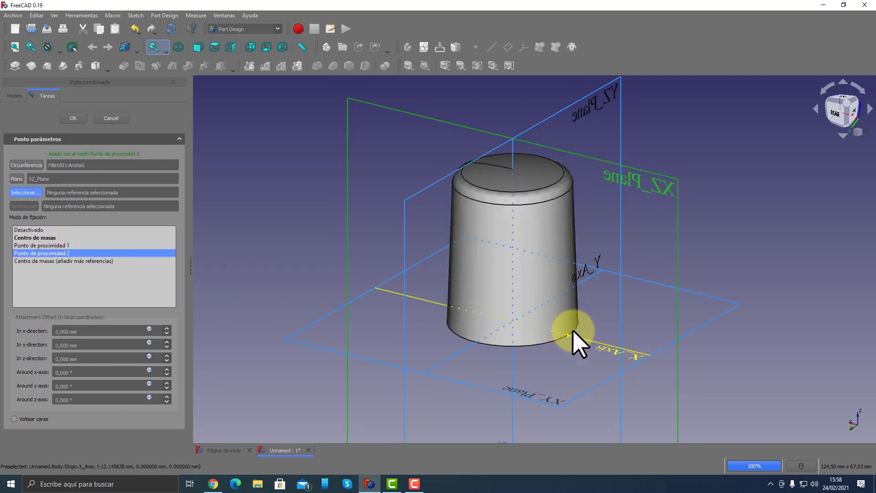
key(Return)
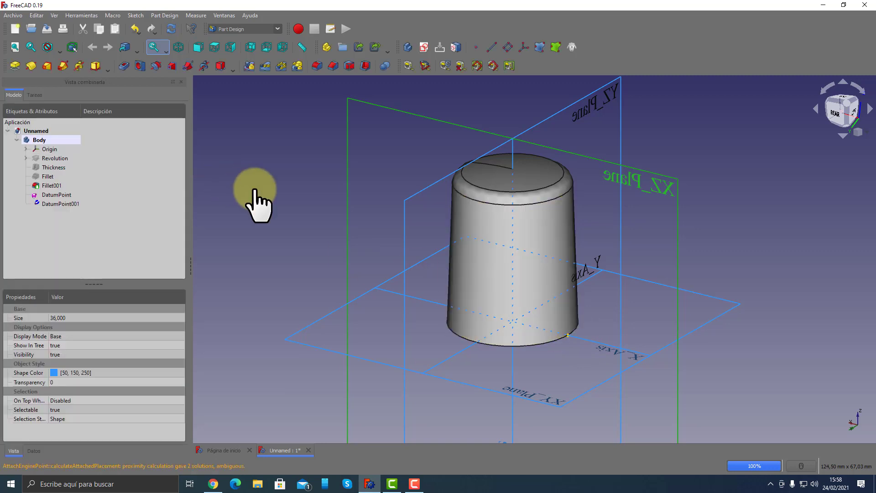
click(43, 149)
key(space)
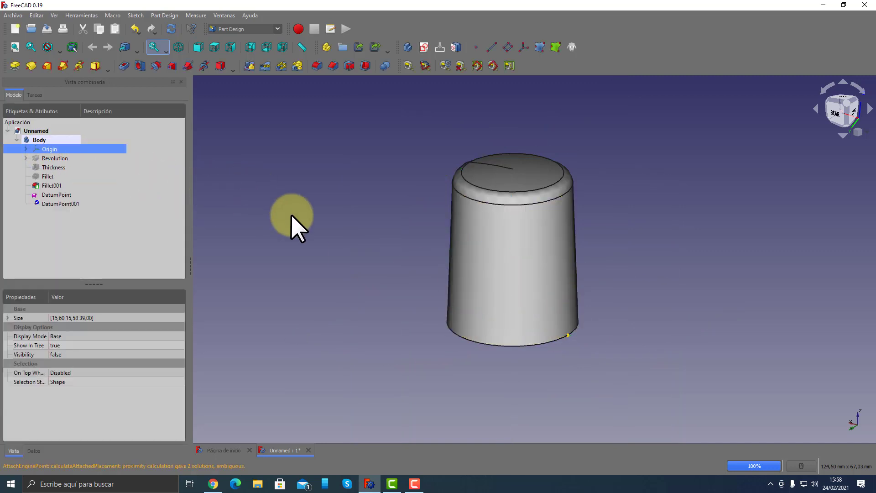
click(494, 383)
mouse_move(494, 383)
middle_down()
mouse_move(485, 320)
mouse_move(462, 372)
mouse_move(325, 404)
middle_up()
middle_drag(397, 405, 438, 404)
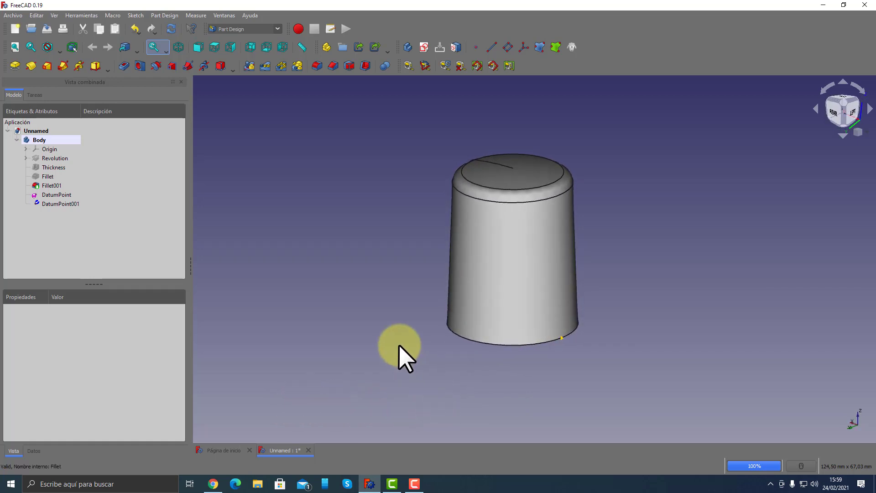
Create a datum plane tangent to the cup's Cara5 side face at DatumPoint001.
click(507, 48)
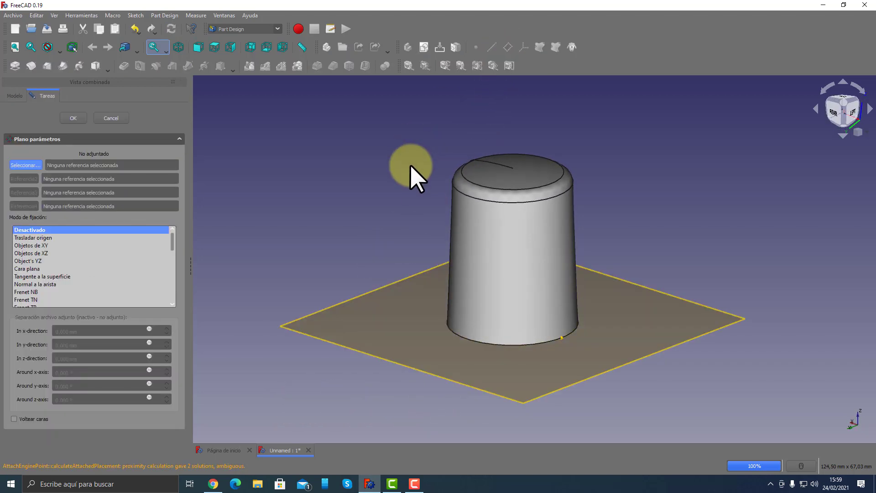
click(554, 274)
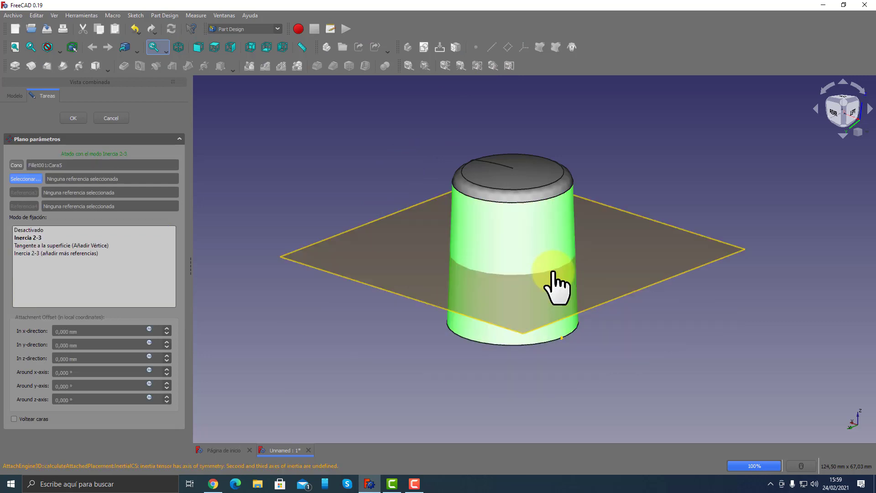
click(563, 338)
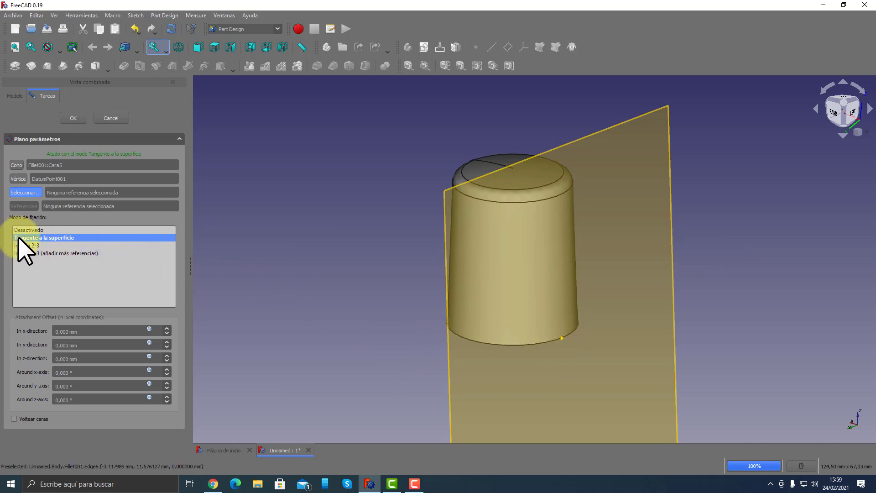
mouse_move(371, 288)
middle_down()
mouse_move(479, 259)
mouse_move(659, 259)
mouse_move(479, 244)
mouse_move(464, 234)
mouse_move(468, 220)
mouse_move(378, 256)
middle_up()
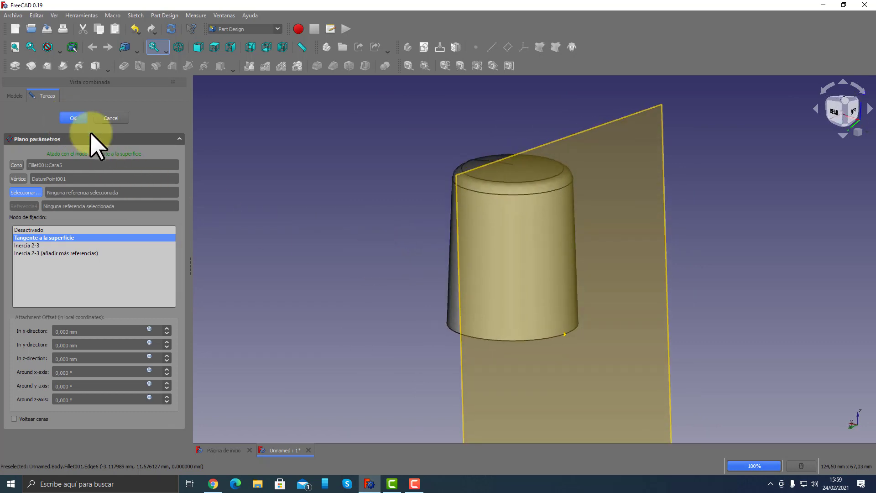
click(74, 118)
mouse_move(270, 215)
middle_down()
mouse_move(294, 356)
mouse_move(313, 358)
middle_up()
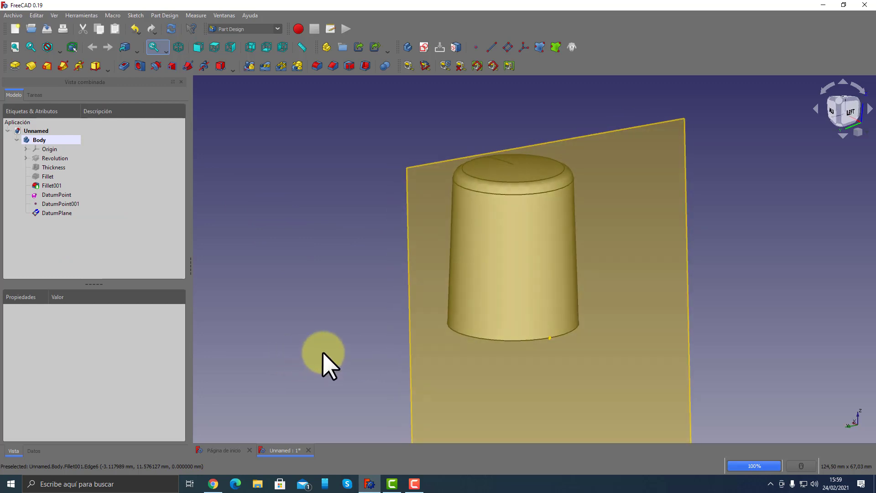
Inspect the new DatumPlane beside the cup from an oblique rear angle, then deselect it.
click(431, 288)
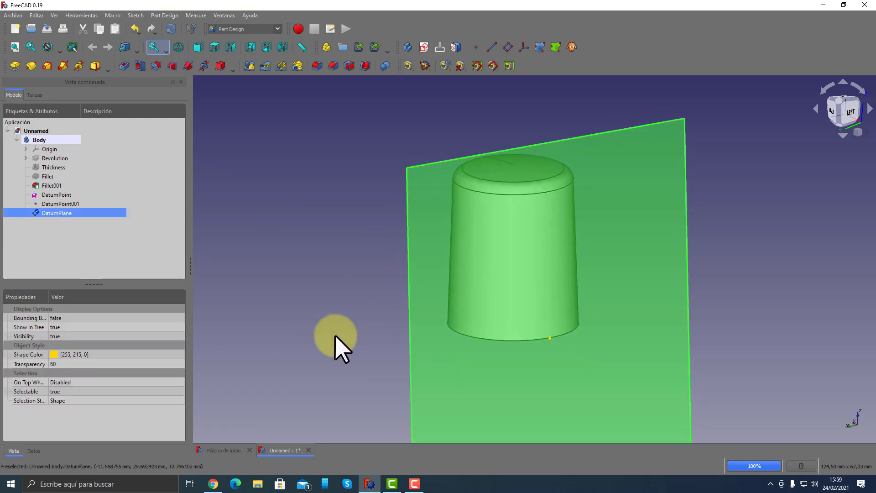
mouse_move(336, 342)
middle_down()
mouse_move(509, 348)
mouse_move(354, 289)
middle_up()
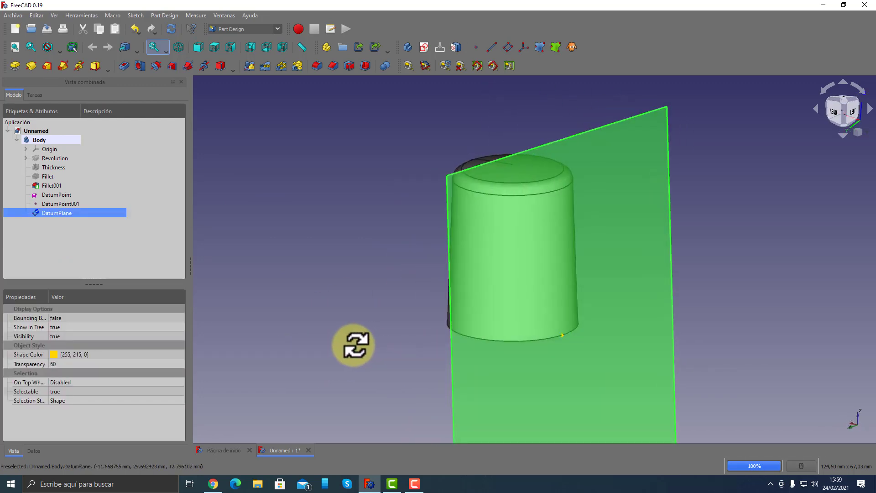
scroll(355, 352, down, 3)
scroll(344, 376, down, 2)
middle_drag(344, 376, 400, 337)
scroll(399, 337, up, 2)
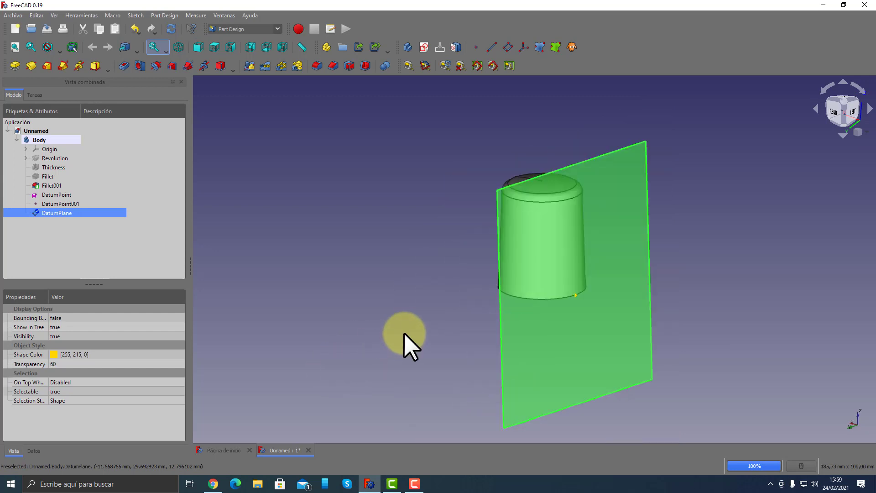
click(397, 326)
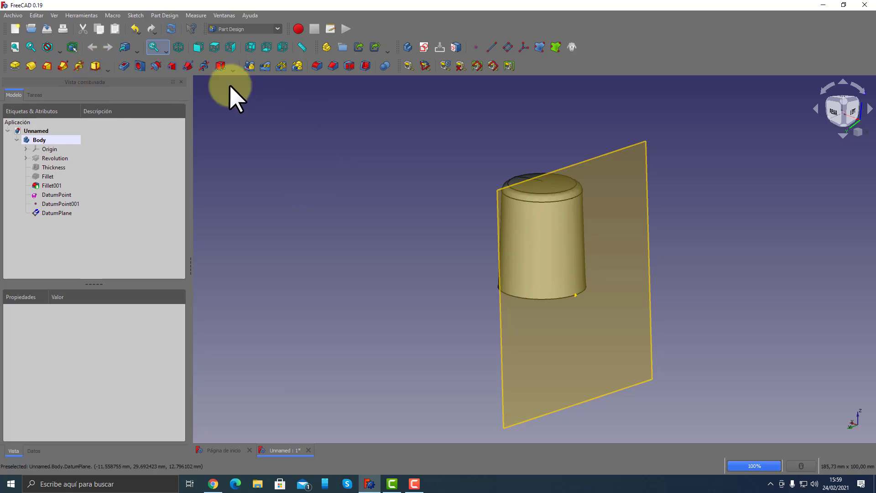
Start a subtractive sphere attached to the DatumPlane.
click(233, 64)
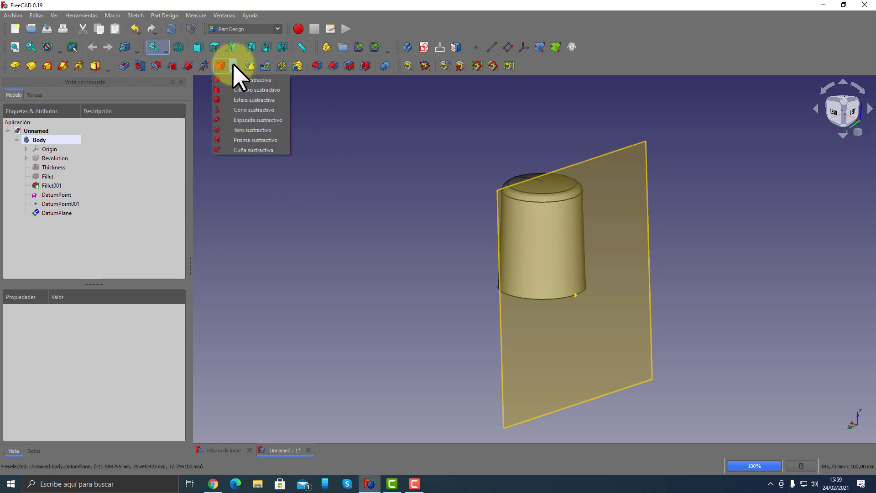
click(232, 100)
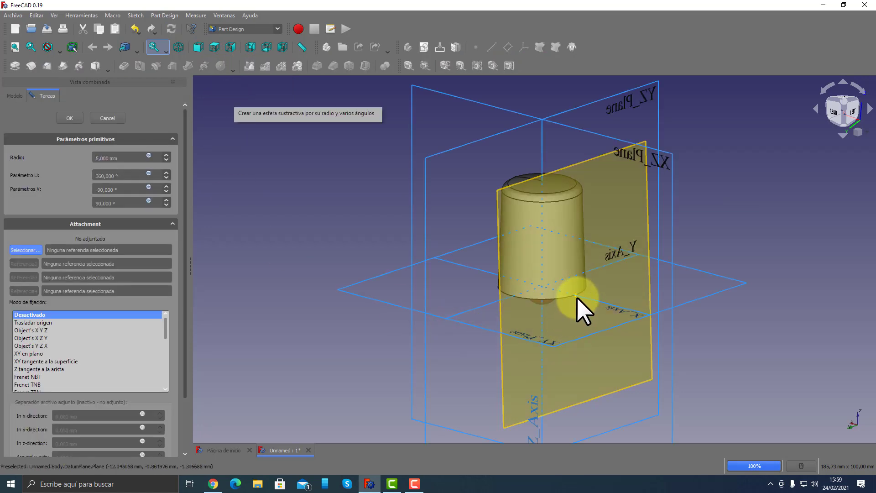
click(648, 145)
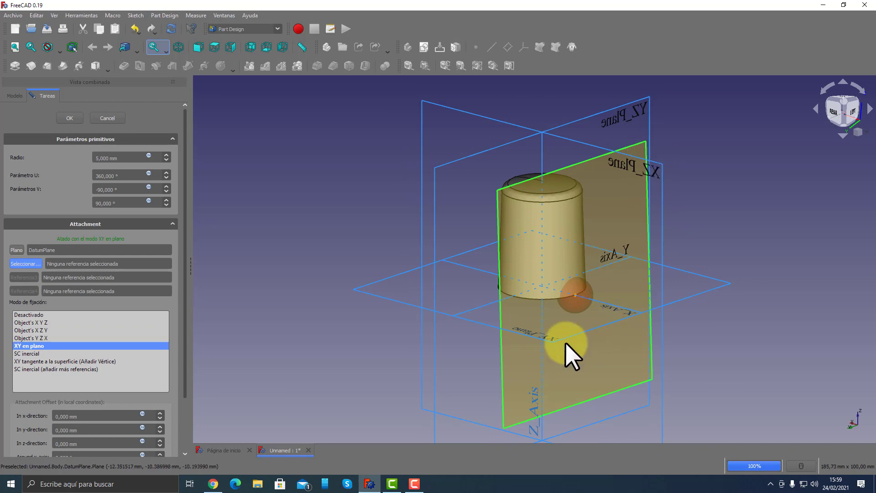
mouse_move(574, 352)
middle_down()
mouse_move(633, 314)
mouse_move(571, 346)
middle_up()
click(213, 483)
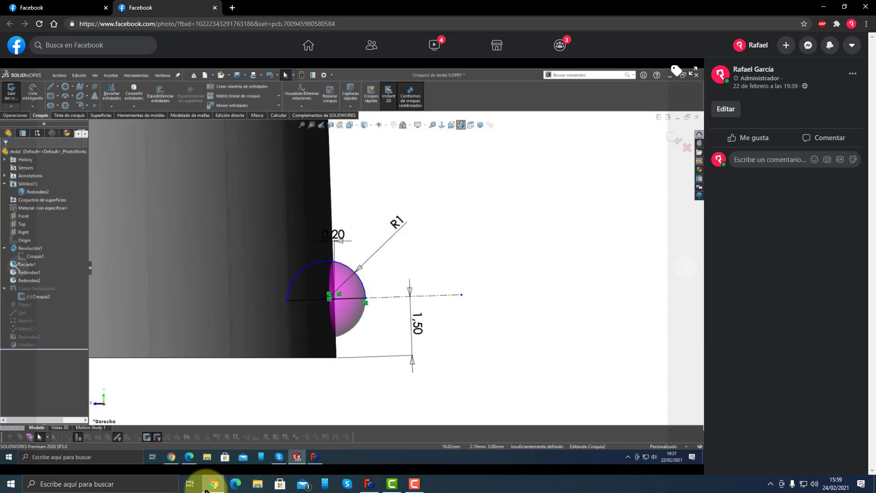
click(214, 484)
Set the sphere's radius to 1 mm.
click(127, 158)
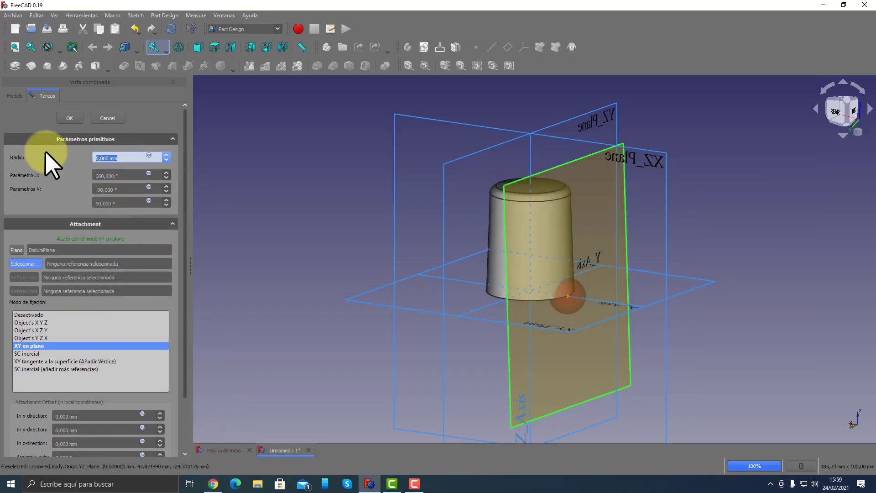
text(1)
key(Tab)
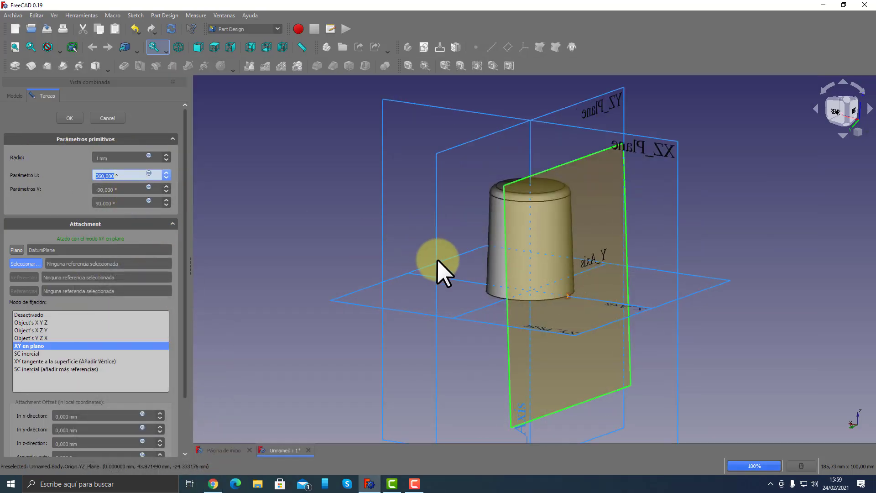
scroll(570, 299, down, 5)
scroll(570, 299, up, 6)
scroll(570, 299, down, 1)
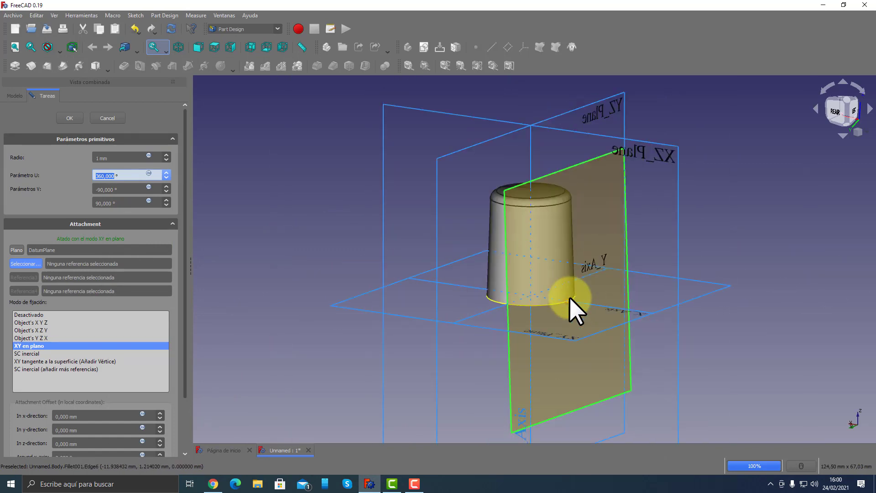
Pick the cup's bottom edge and hide the Origin planes and axes.
click(570, 297)
click(15, 95)
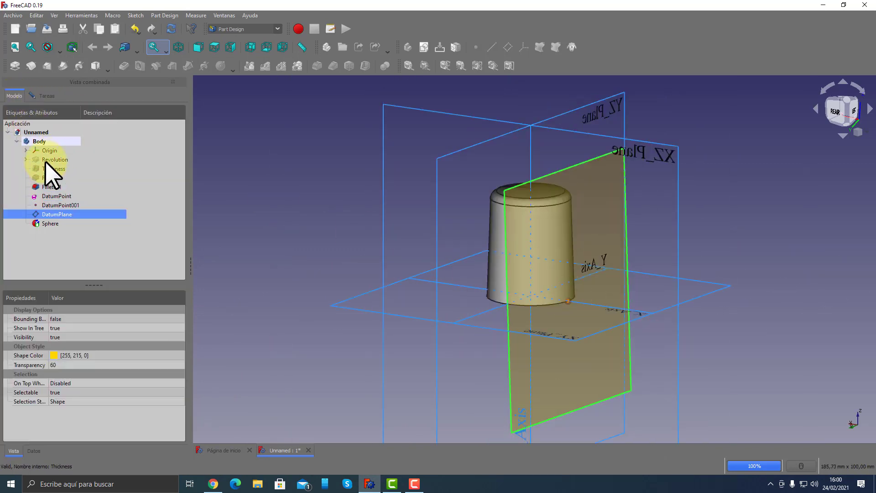
click(48, 151)
key(space)
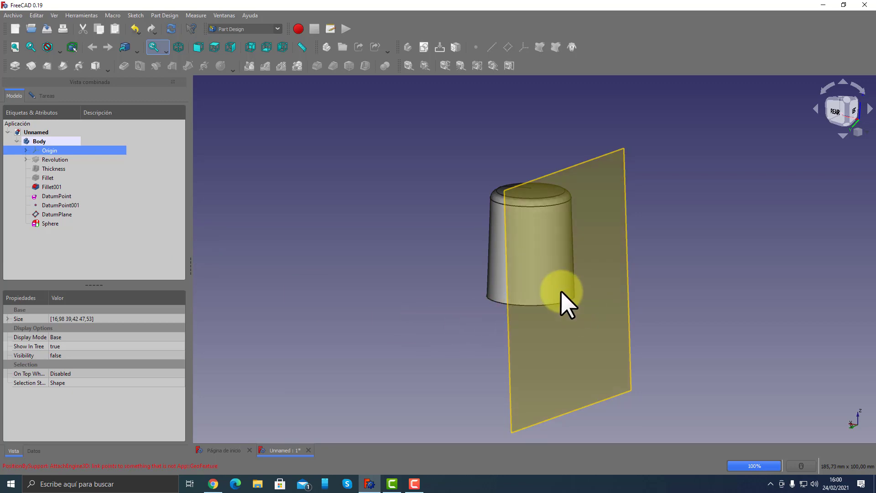
scroll(562, 292, up, 4)
Review the sphere's angle limits and radius in its settings panel.
click(26, 96)
middle_drag(411, 301, 430, 306)
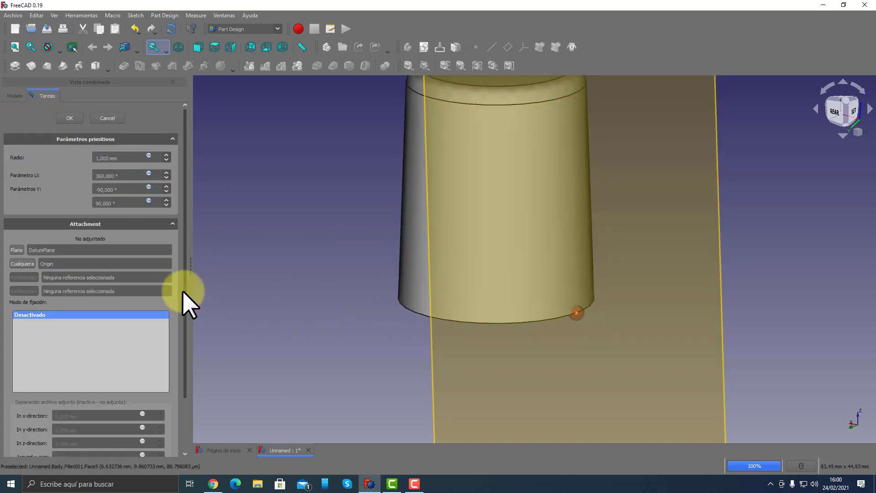
drag(185, 289, 179, 360)
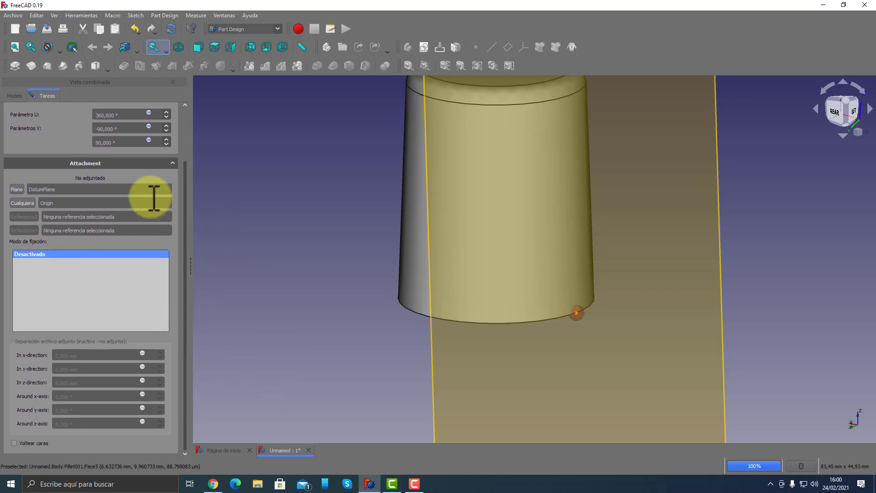
click(122, 142)
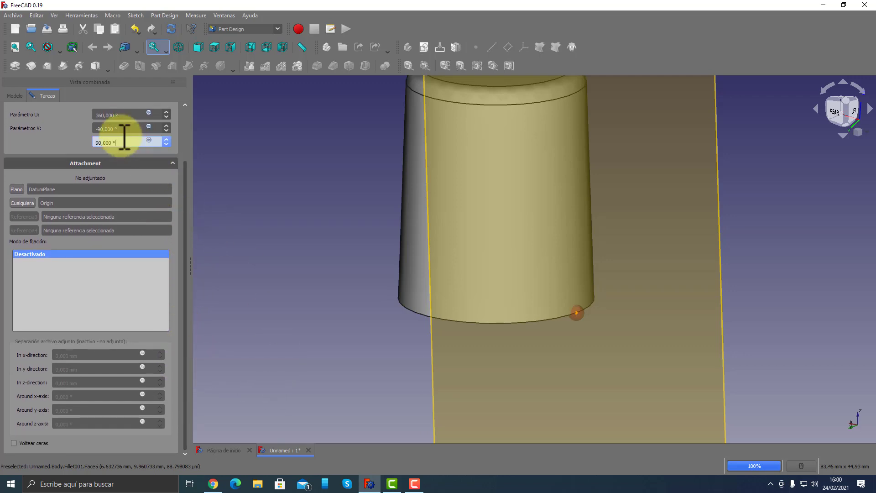
scroll(70, 144, up, 2)
click(166, 153)
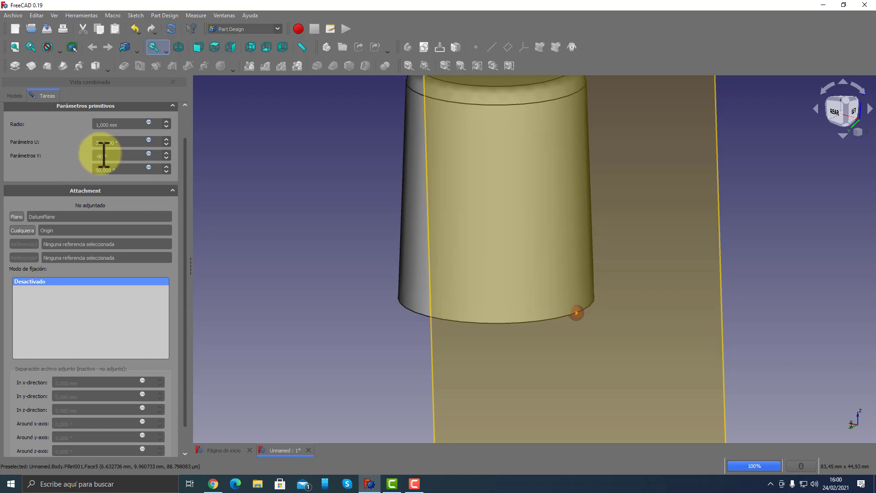
drag(123, 124, 81, 122)
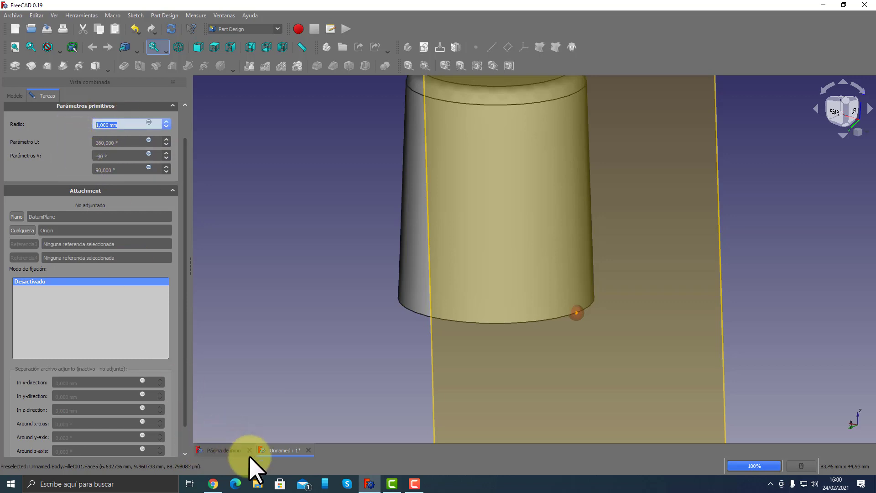
Compare against the reference sketch, then cancel the unfinished sphere primitive.
click(215, 485)
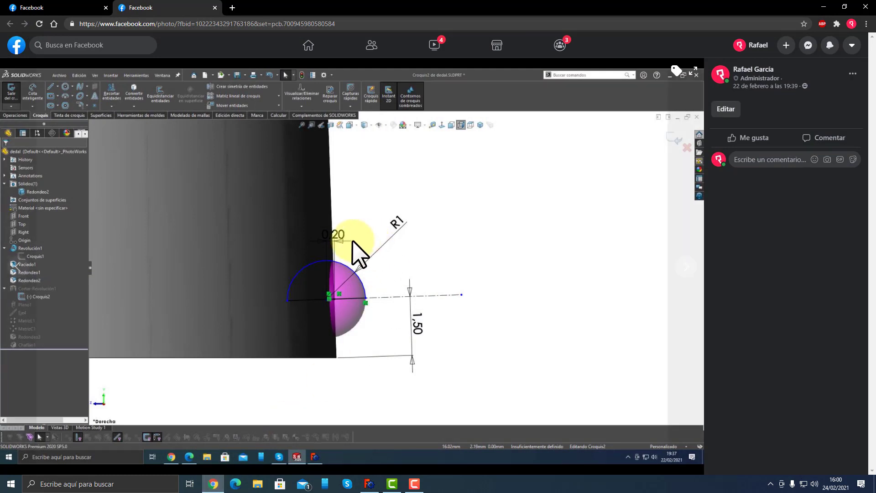
mouse_move(397, 261)
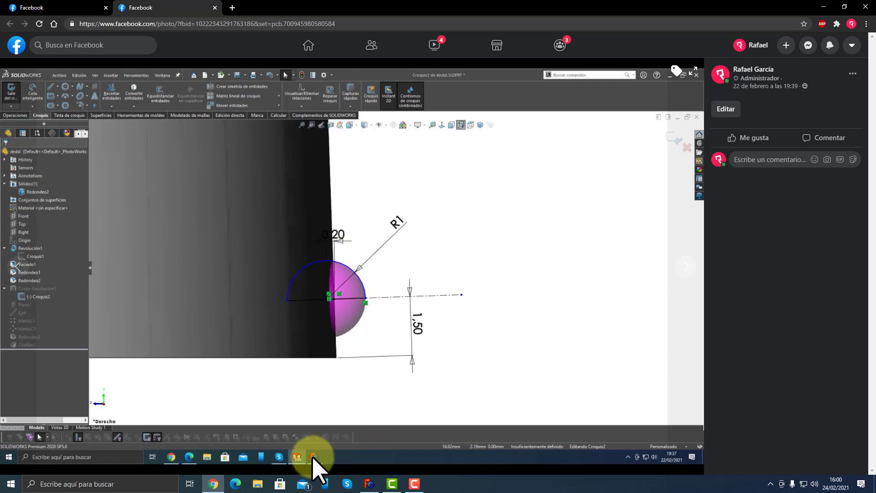
click(367, 485)
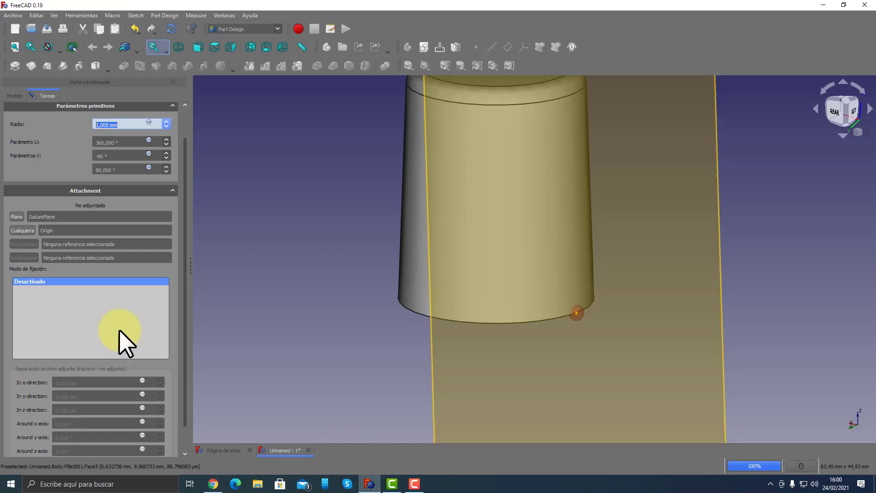
scroll(174, 352, down, 1)
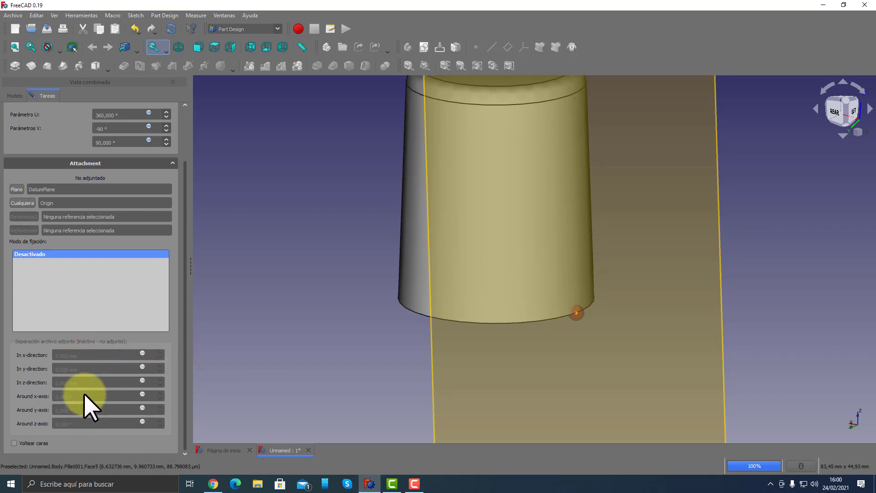
click(69, 203)
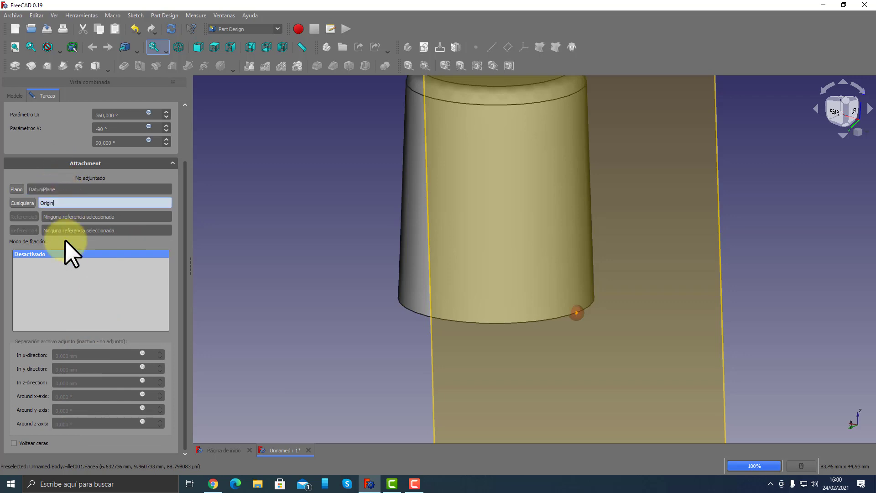
click(90, 370)
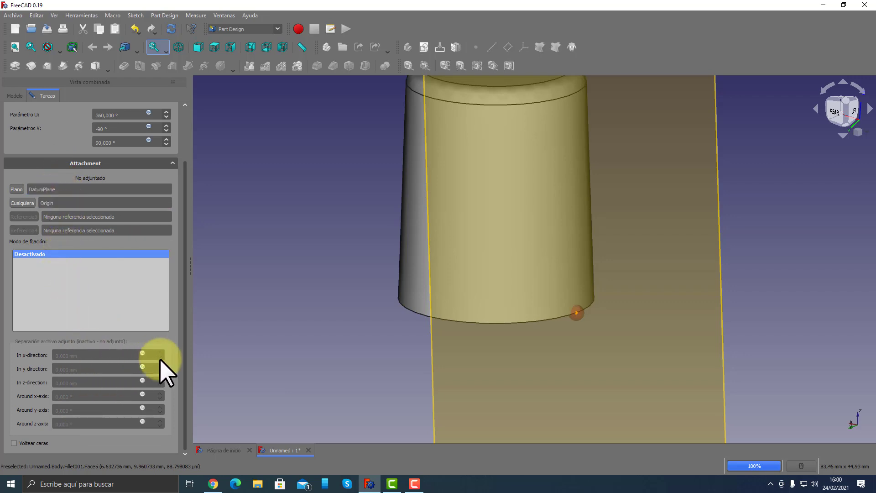
scroll(25, 398, up, 2)
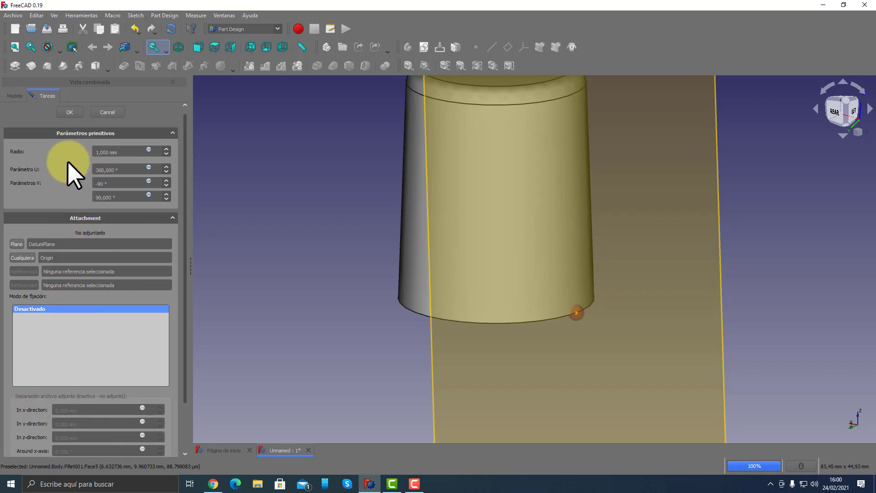
click(107, 112)
Start a subtractive sphere attached flat to the DatumPlane in XY en plano mode.
click(261, 172)
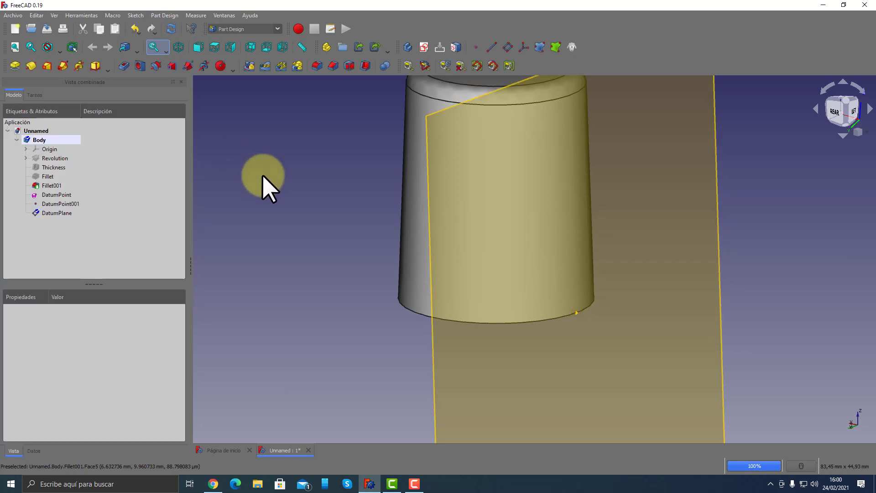
click(221, 67)
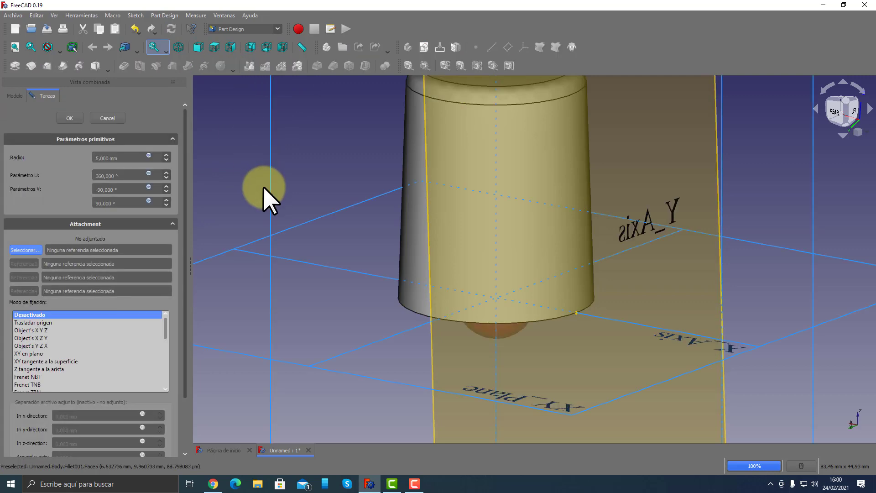
click(433, 352)
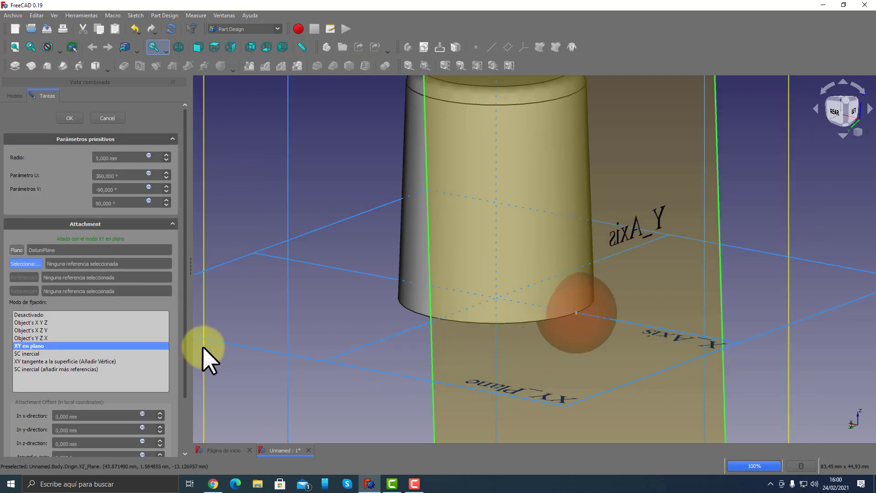
drag(185, 333, 176, 411)
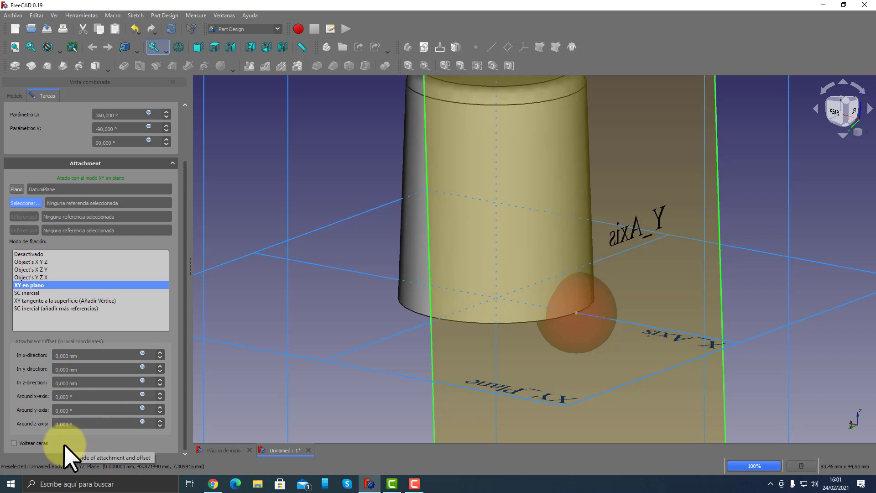
click(207, 487)
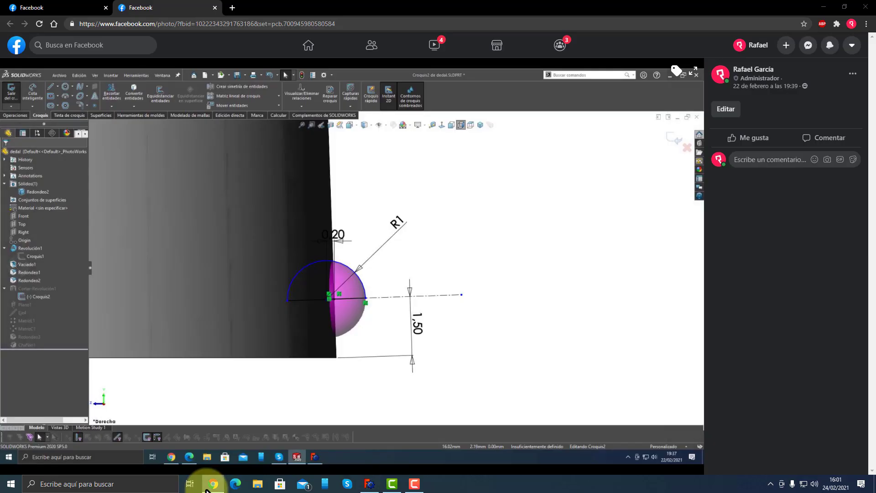
click(208, 487)
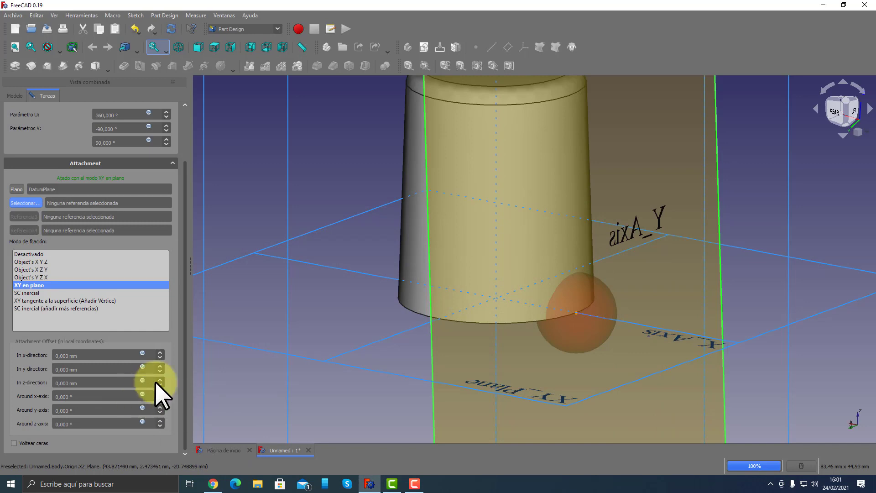
Step up the sphere's x and z attachment offsets.
click(160, 353)
click(161, 354)
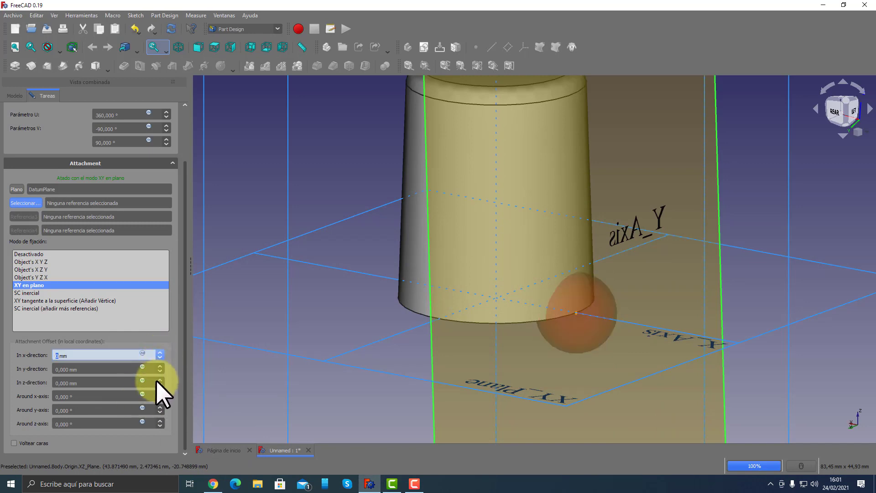
click(161, 379)
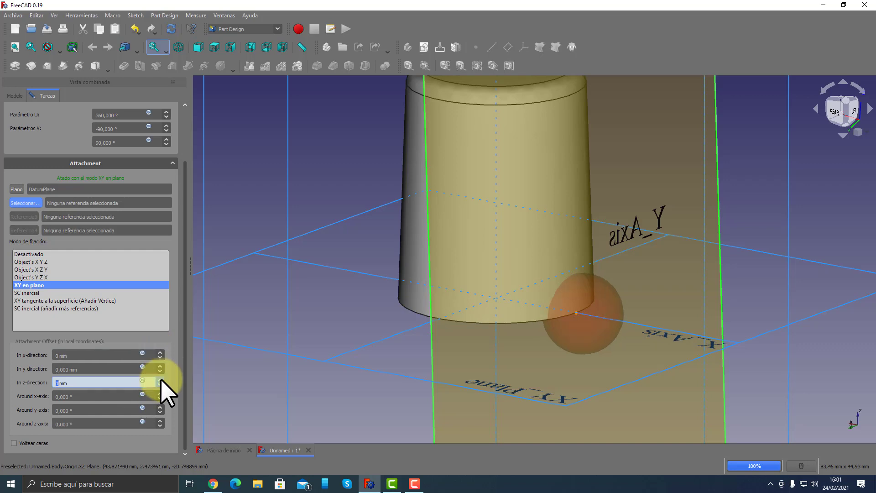
click(161, 379)
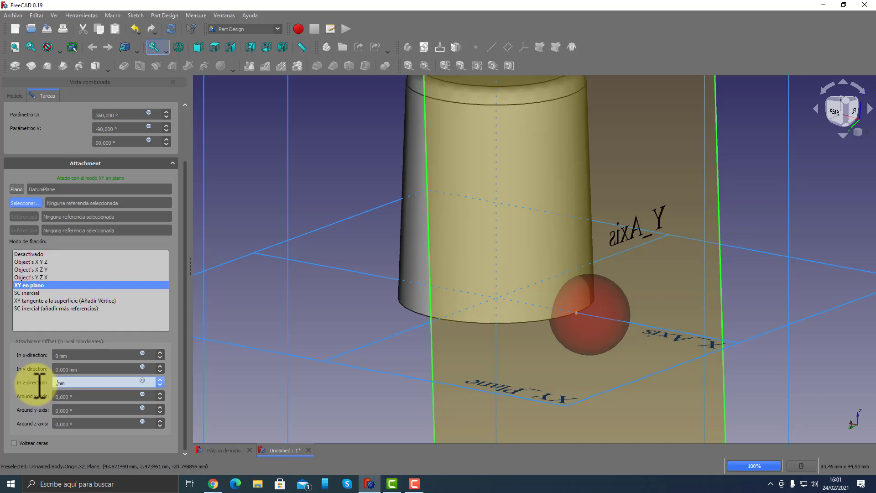
key(Tab)
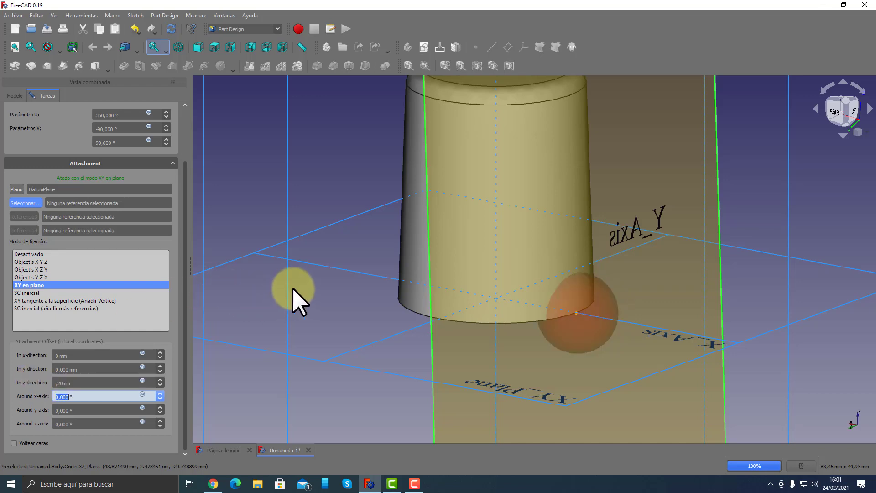
middle_drag(298, 297, 376, 255)
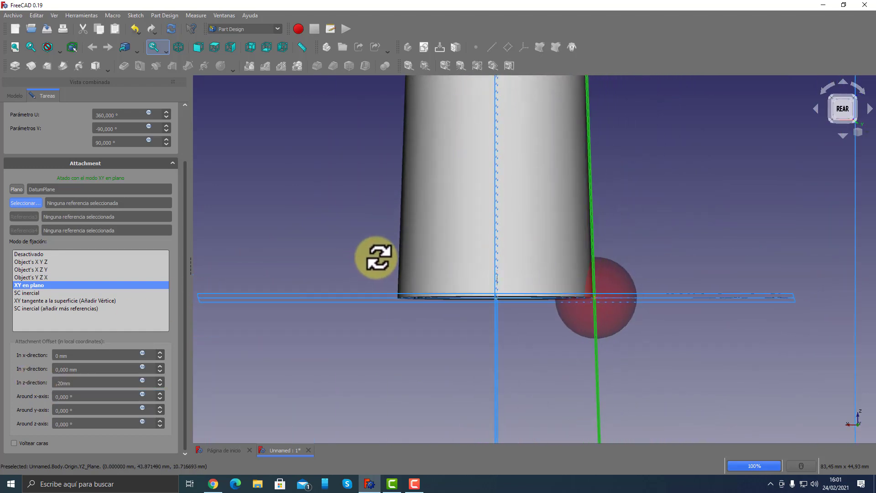
Set the sphere's attachment offsets to z 0,20 mm and y -1,50 mm.
click(161, 379)
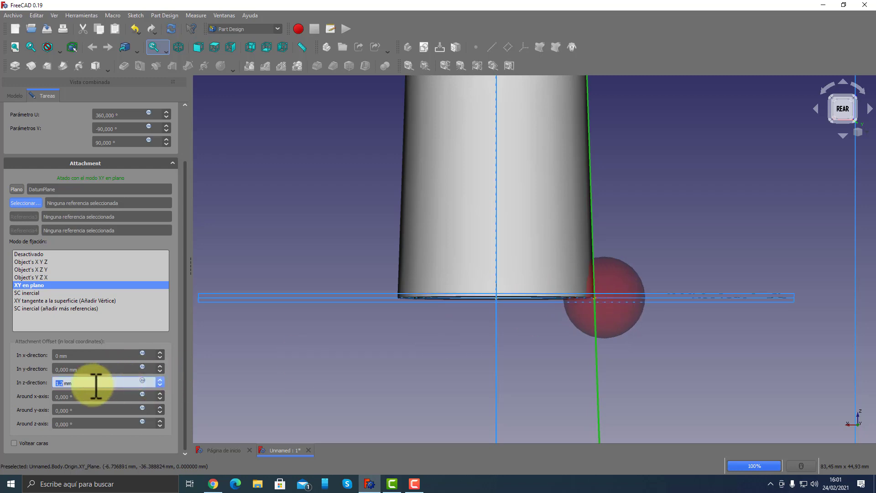
text(0)
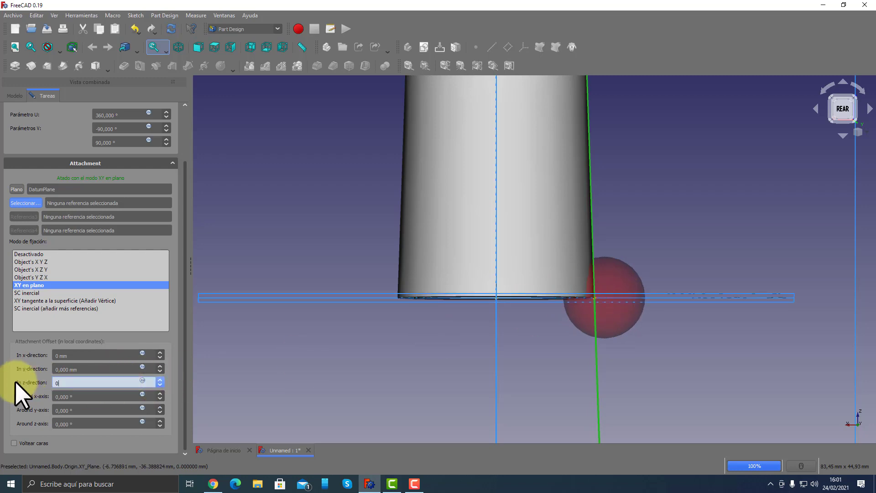
text(,2)
key(Tab)
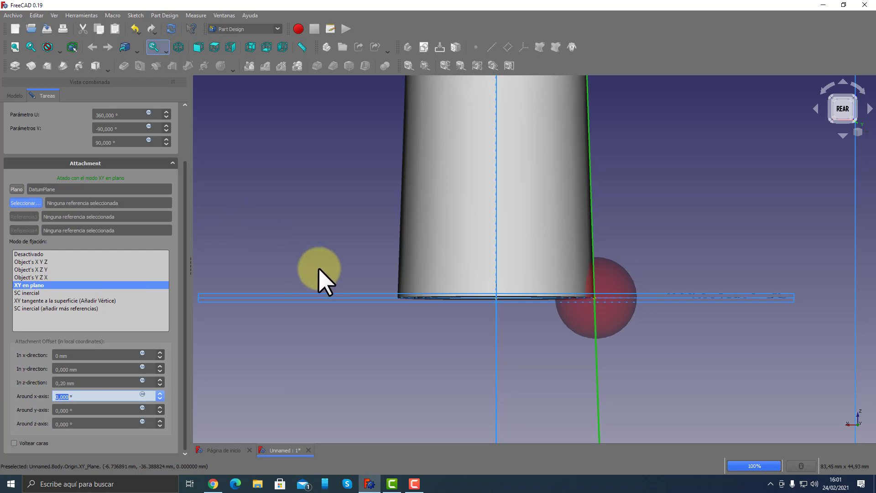
click(213, 485)
click(213, 487)
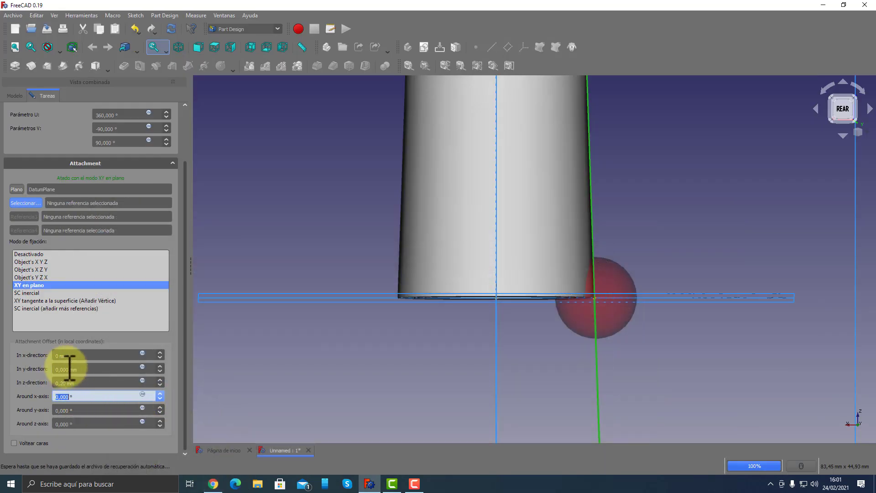
click(77, 369)
text(1)
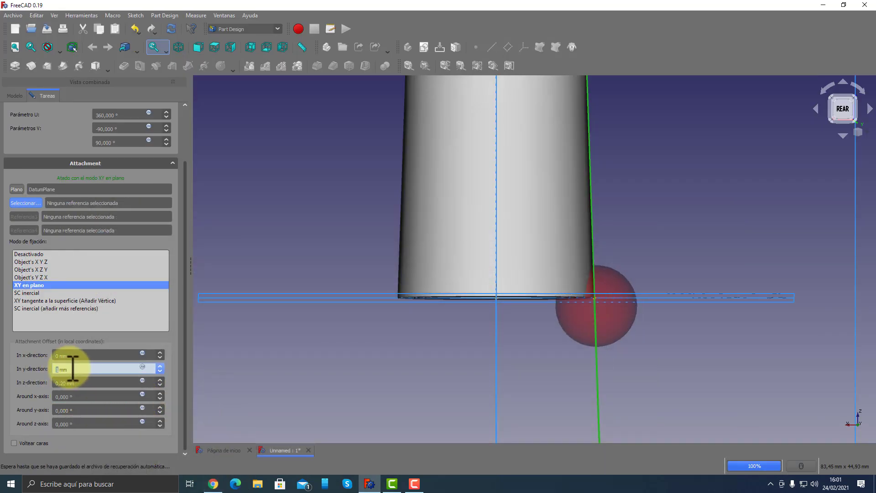
text(-3)
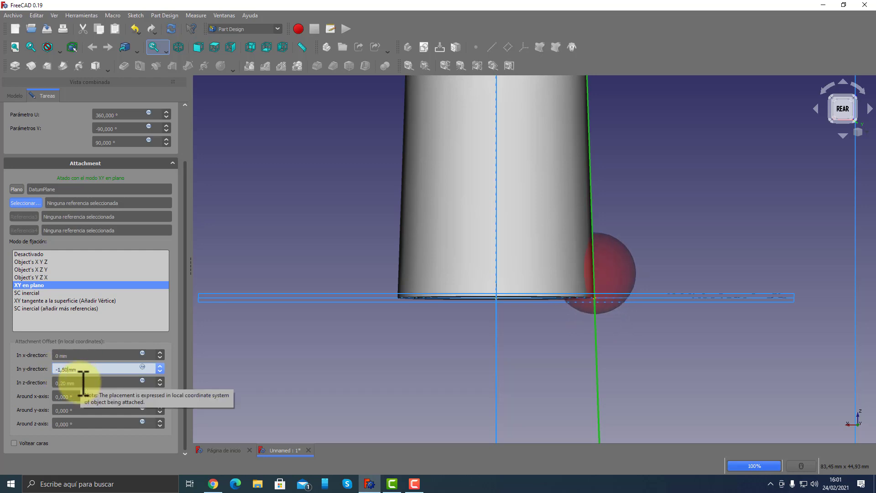
key(Tab)
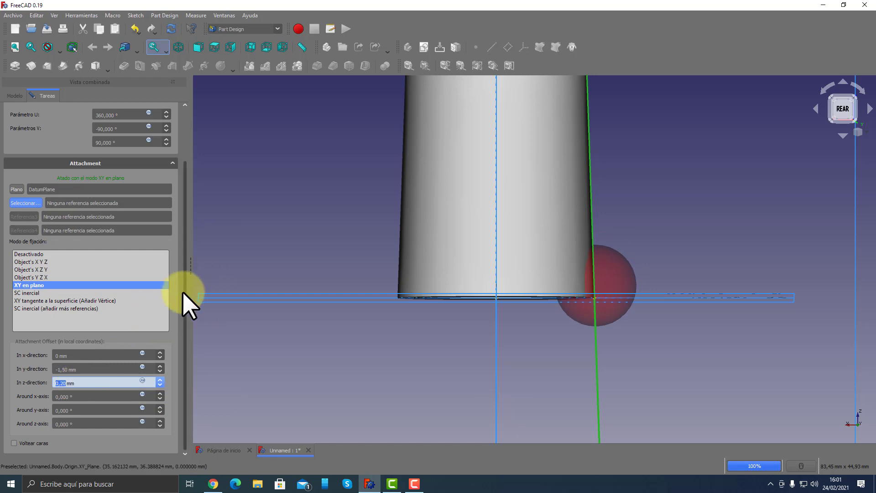
Change the sphere radius to 1 mm and check the dimple from an oblique view.
scroll(183, 292, up, 2)
double_click(124, 158)
text(1)
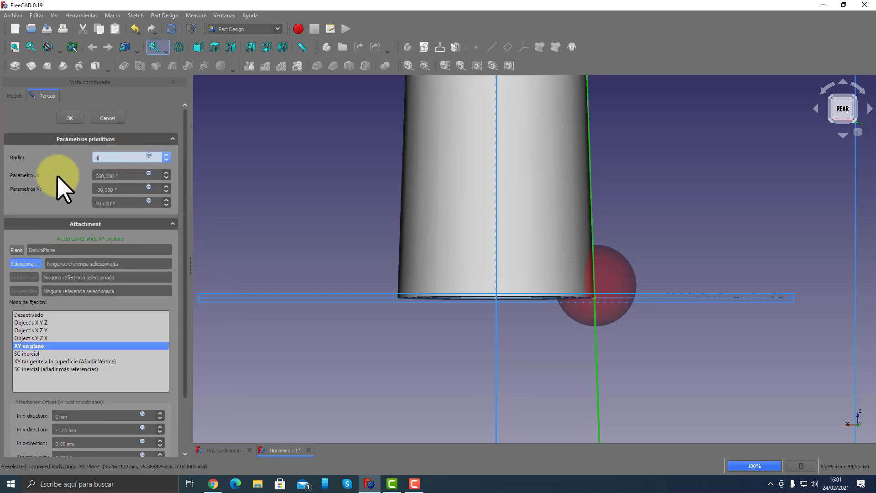
key(Tab)
mouse_move(647, 285)
middle_down()
mouse_move(574, 309)
mouse_move(490, 320)
mouse_move(552, 318)
mouse_move(577, 300)
middle_up()
scroll(577, 301, up, 6)
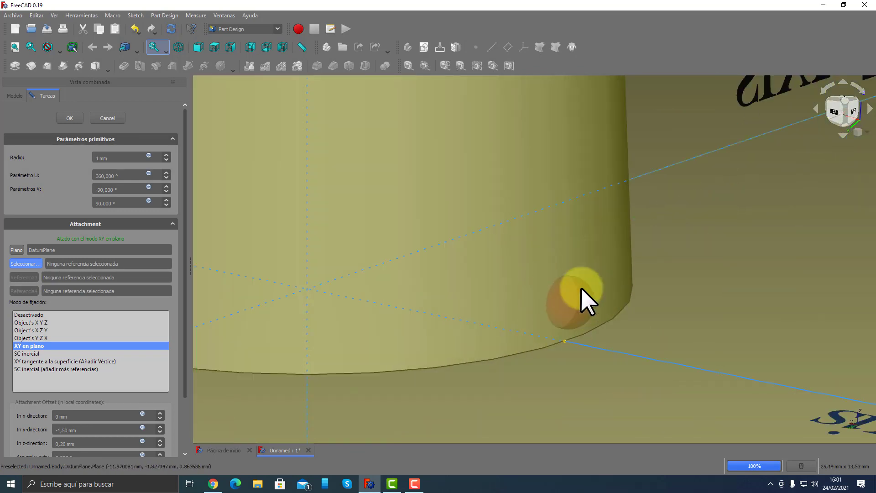
scroll(562, 320, down, 5)
mouse_move(551, 349)
middle_down()
mouse_move(640, 314)
mouse_move(614, 331)
mouse_move(639, 340)
middle_up()
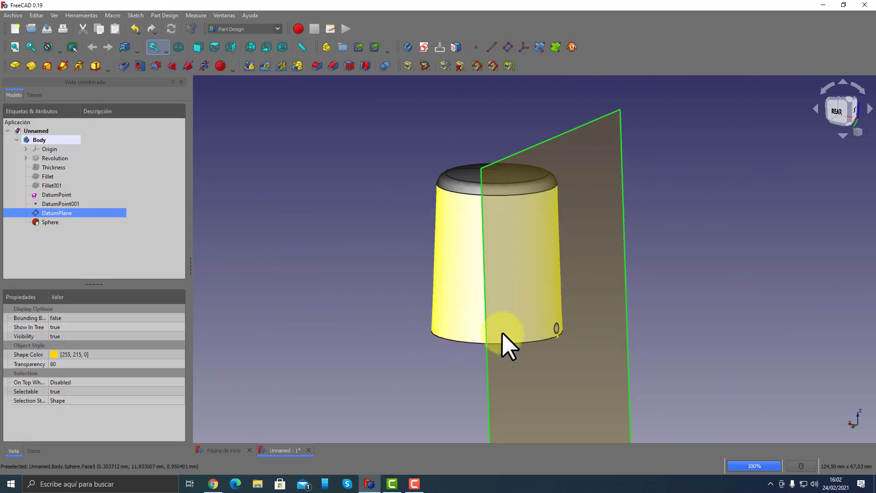
Hide the datum plane and zoom in on the dimple at the cup's base.
key(space)
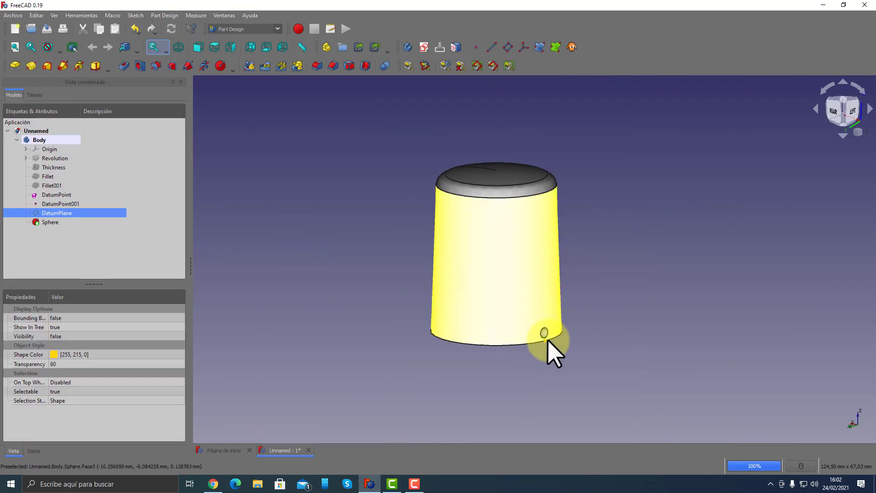
scroll(559, 352, up, 5)
scroll(565, 352, up, 2)
mouse_move(562, 342)
middle_down()
mouse_move(476, 318)
mouse_move(397, 278)
mouse_move(368, 295)
mouse_move(427, 336)
mouse_move(467, 315)
middle_up()
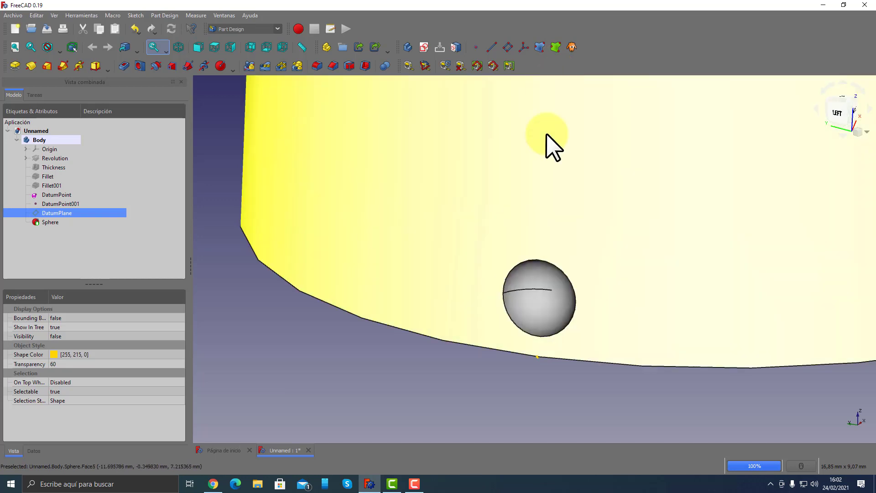
click(496, 385)
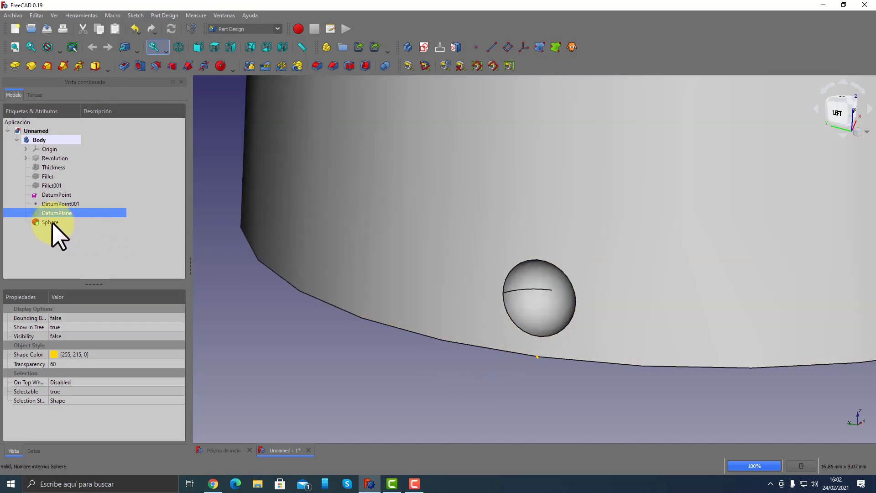
Give the Sphere's attachment a 90° rotation about the x-axis and accept the dimple cut.
double_click(51, 222)
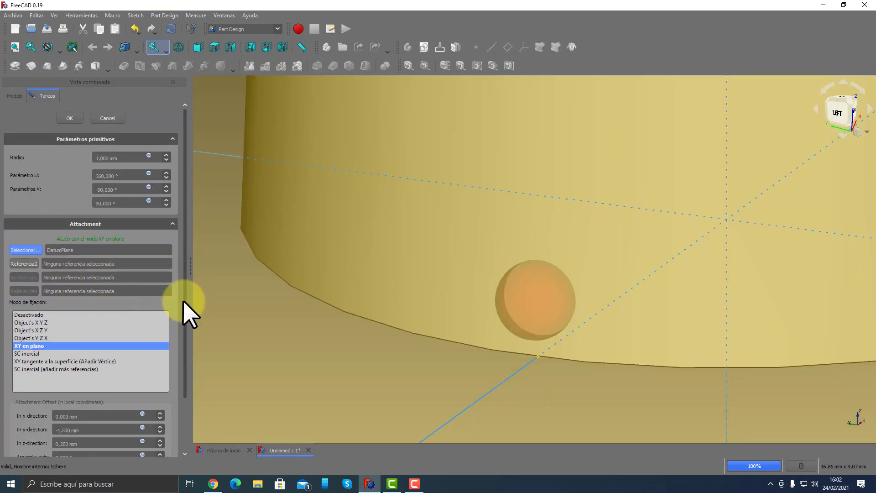
scroll(183, 324, down, 2)
scroll(184, 370, down, 1)
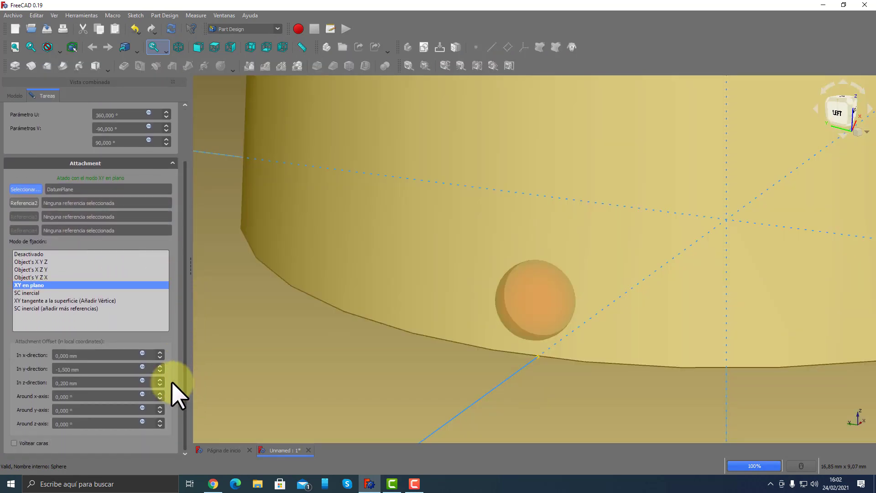
click(95, 397)
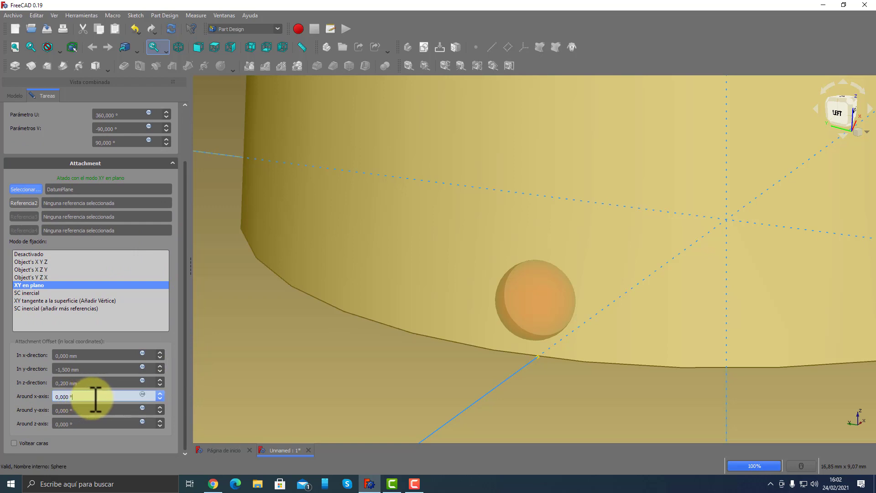
drag(96, 396, 18, 393)
text(90)
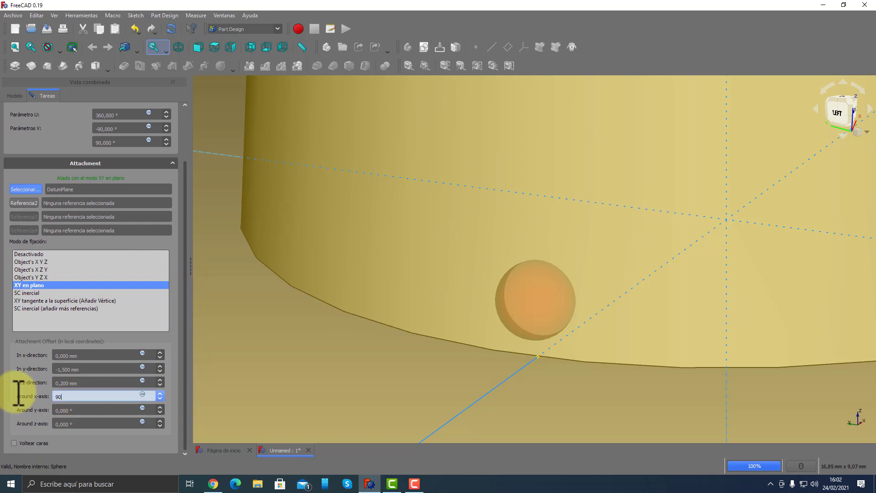
key(Tab)
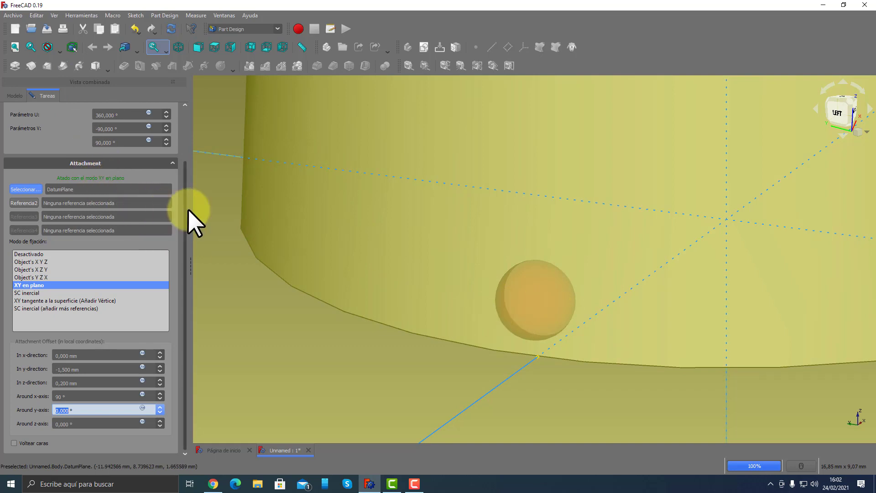
drag(185, 216, 184, 138)
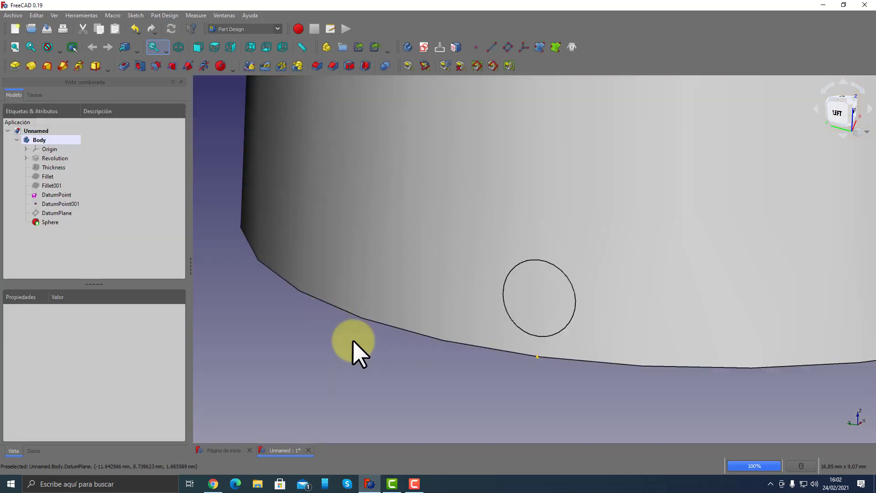
mouse_move(353, 341)
middle_down()
mouse_move(632, 250)
mouse_move(622, 287)
mouse_move(561, 323)
middle_up()
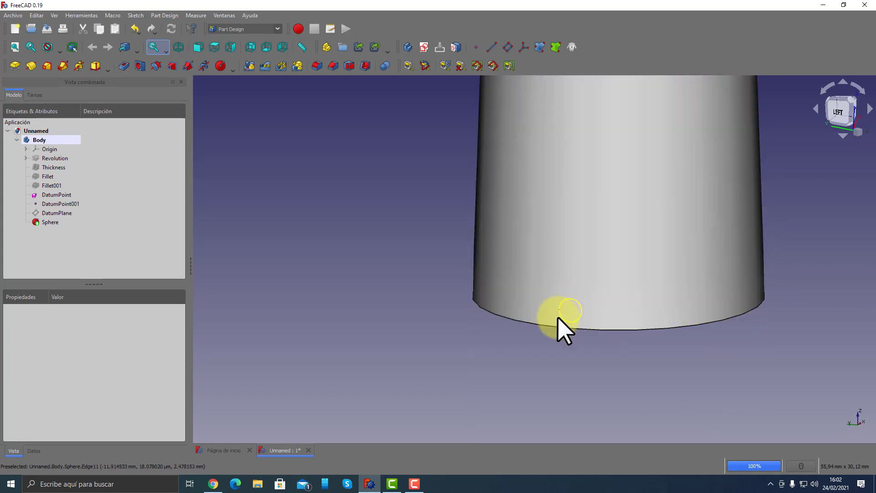
Change the Sphere's attachment rotation to 45° about x and 0° about y, then accept.
double_click(50, 222)
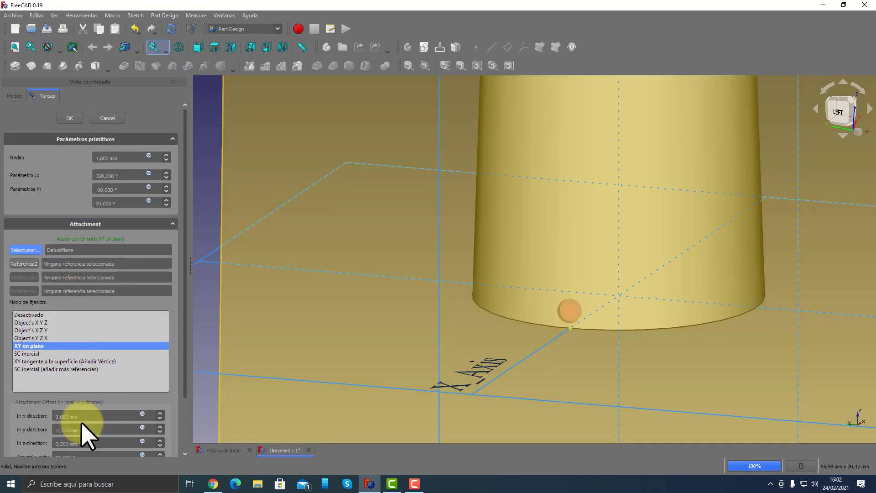
scroll(178, 399, down, 1)
scroll(178, 399, down, 1)
drag(133, 393, 24, 396)
text(0)
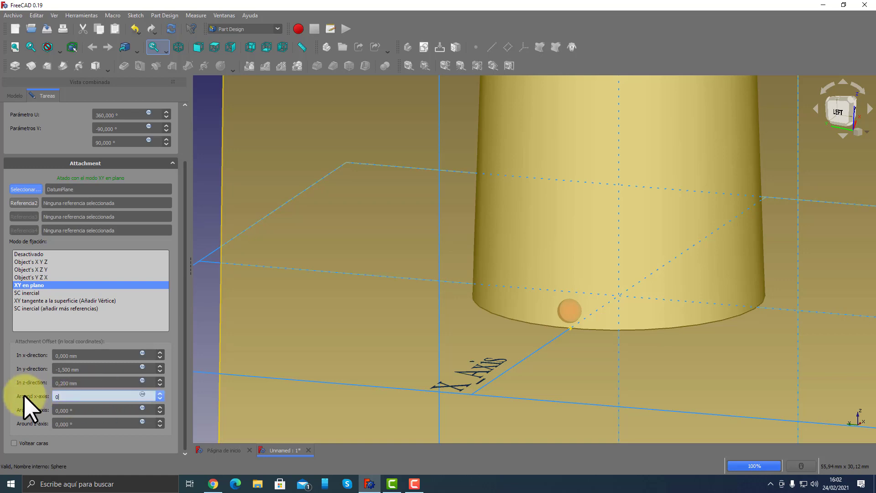
key(Tab)
text(90)
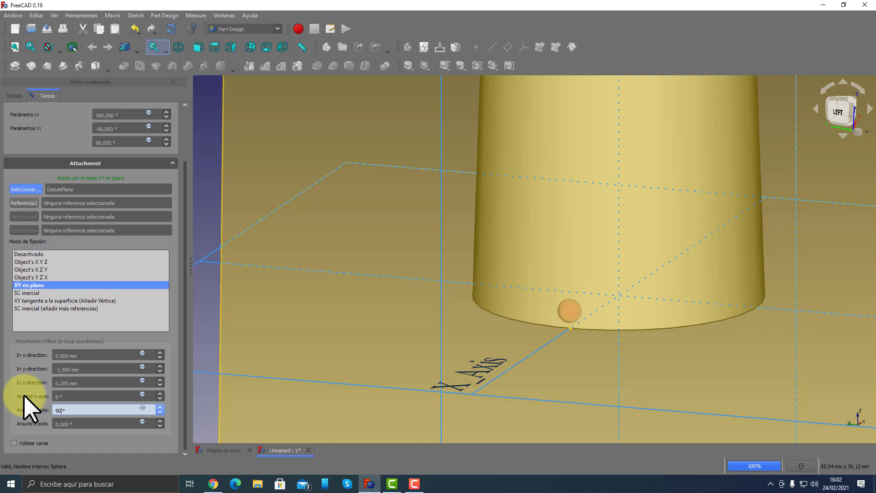
key(BackSpace)
key(BackSpace)
text(0)
key(shift+Tab)
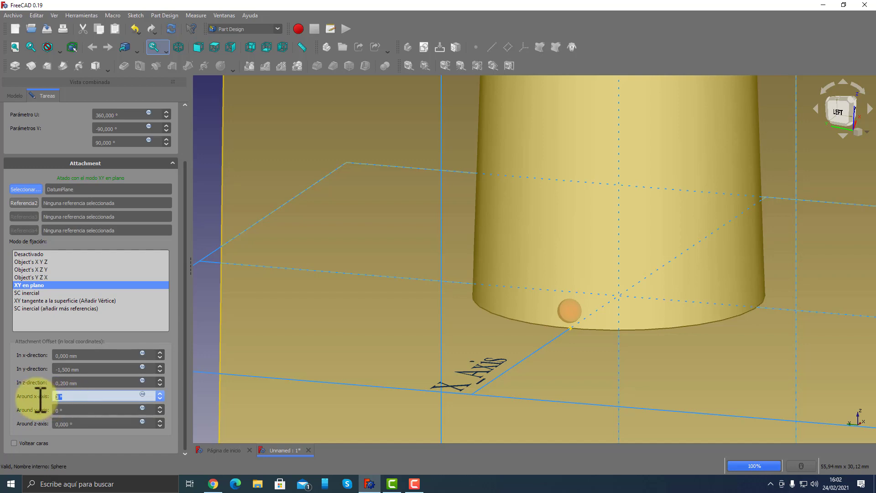
text(45)
key(Tab)
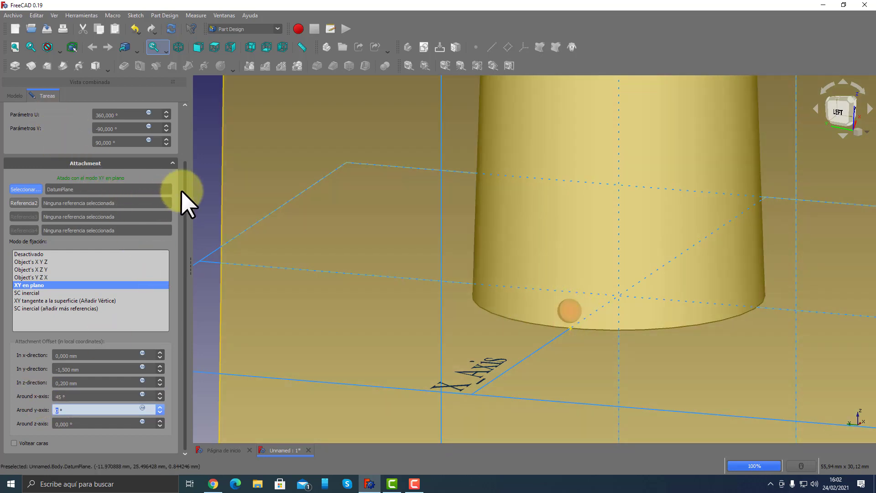
drag(183, 190, 185, 132)
key(Return)
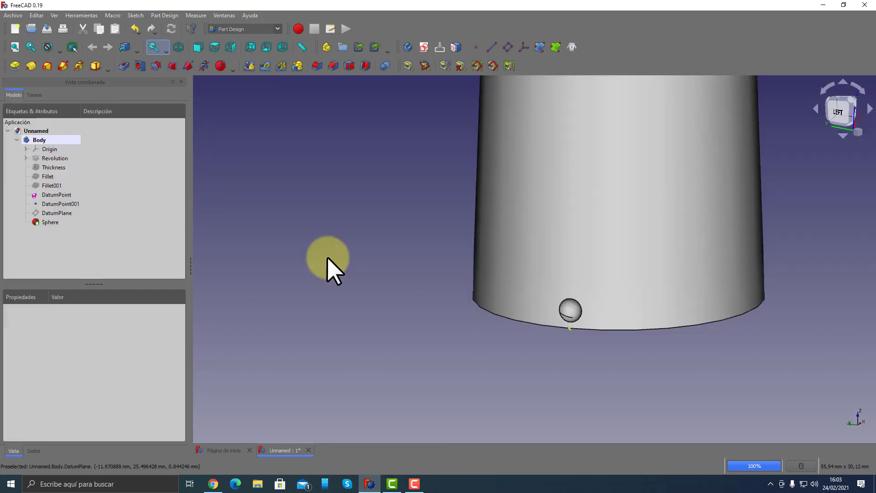
Reset the Sphere's x-axis attachment rotation to 0° and accept the change.
mouse_move(431, 294)
middle_down()
mouse_move(587, 293)
mouse_move(498, 295)
mouse_move(482, 342)
mouse_move(415, 287)
middle_up()
double_click(51, 222)
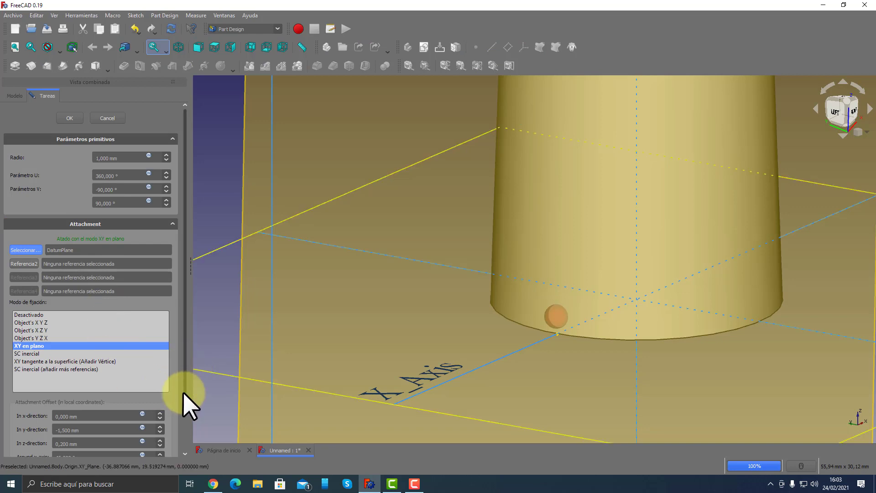
scroll(183, 394, down, 3)
click(69, 396)
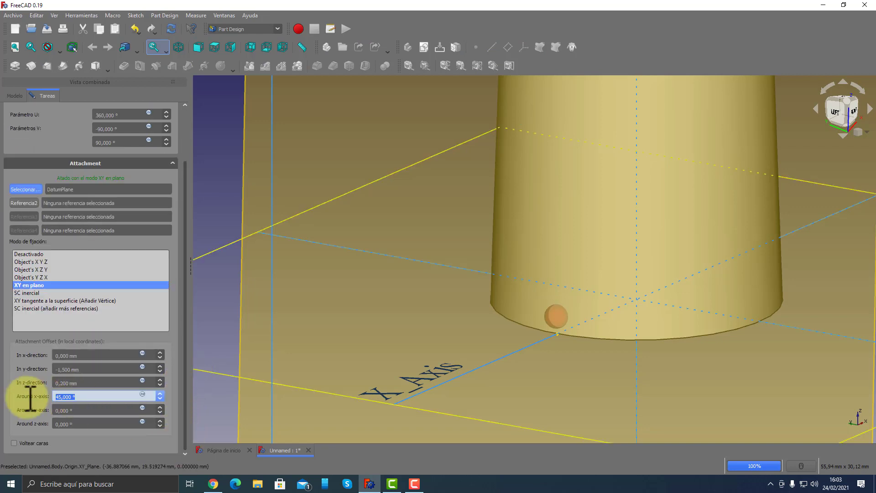
text(0)
key(Tab)
text(90)
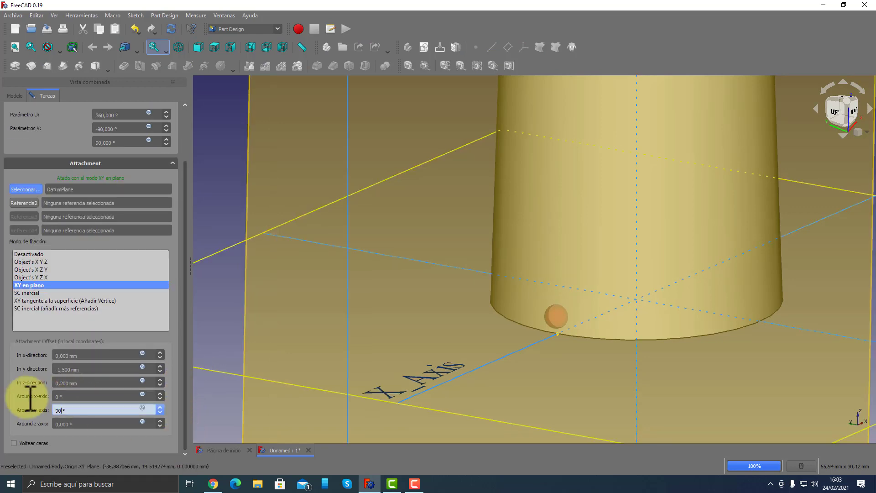
key(Tab)
scroll(32, 131, up, 3)
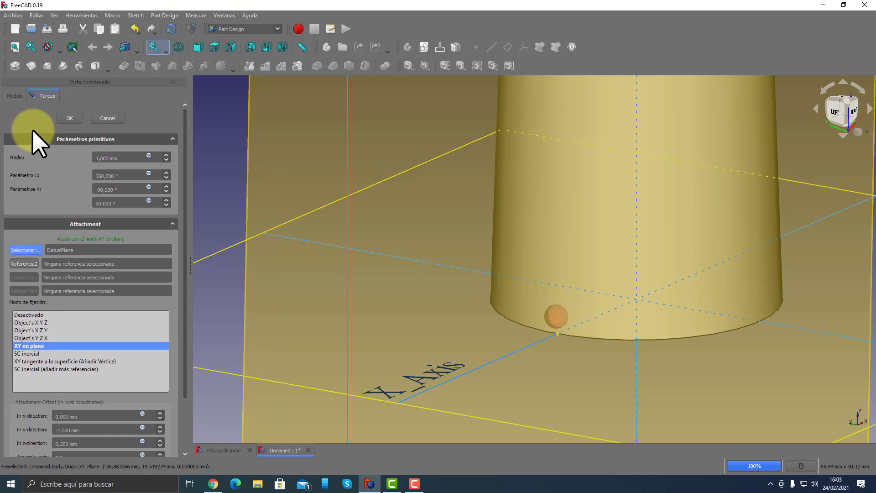
click(60, 119)
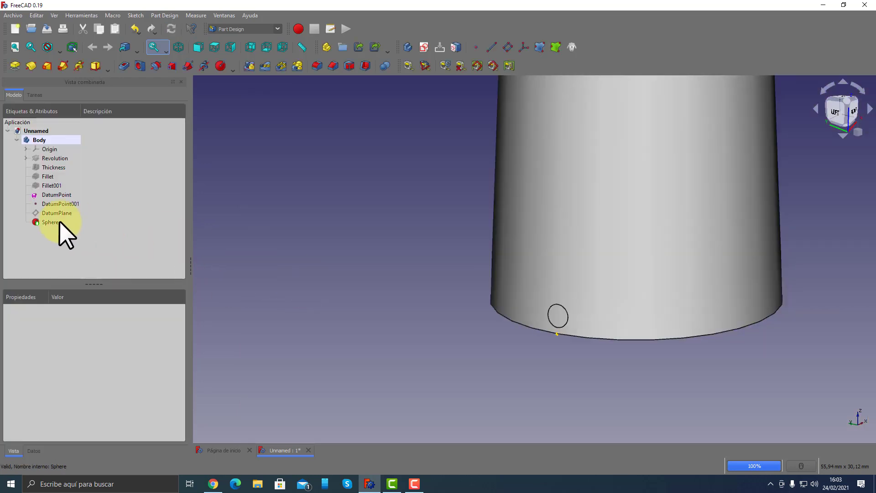
Set the Sphere's y-axis attachment rotation to 0° and check the dimple from below.
double_click(46, 222)
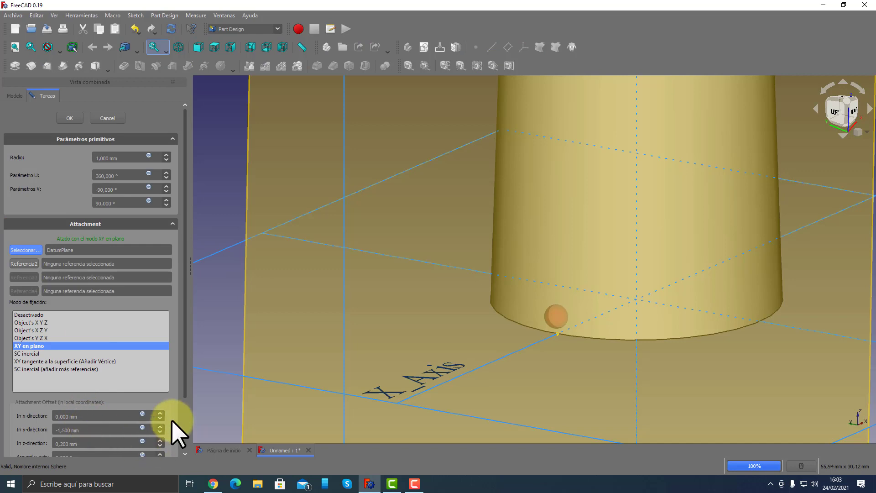
scroll(172, 419, down, 3)
drag(75, 410, 2, 403)
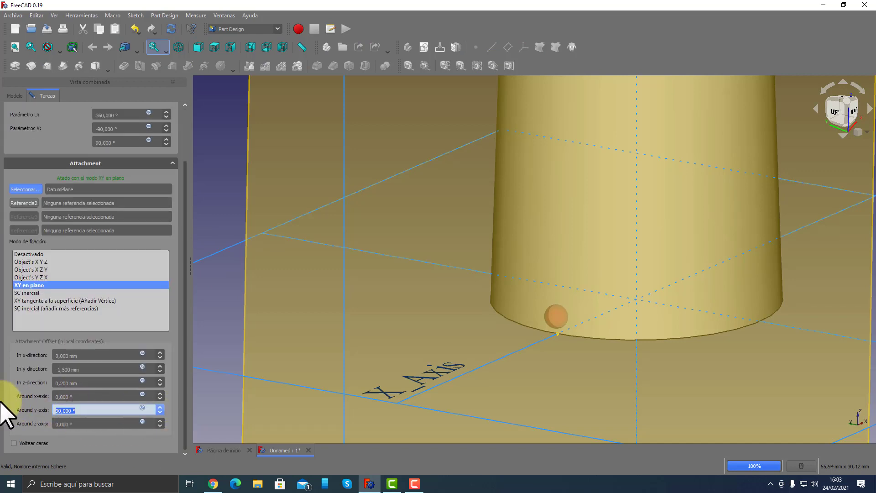
text(0)
key(Tab)
text(90)
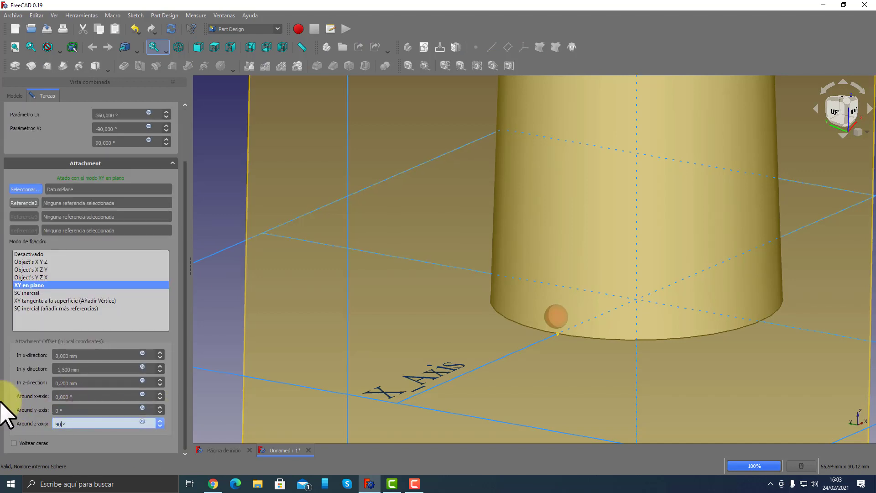
scroll(96, 148, up, 3)
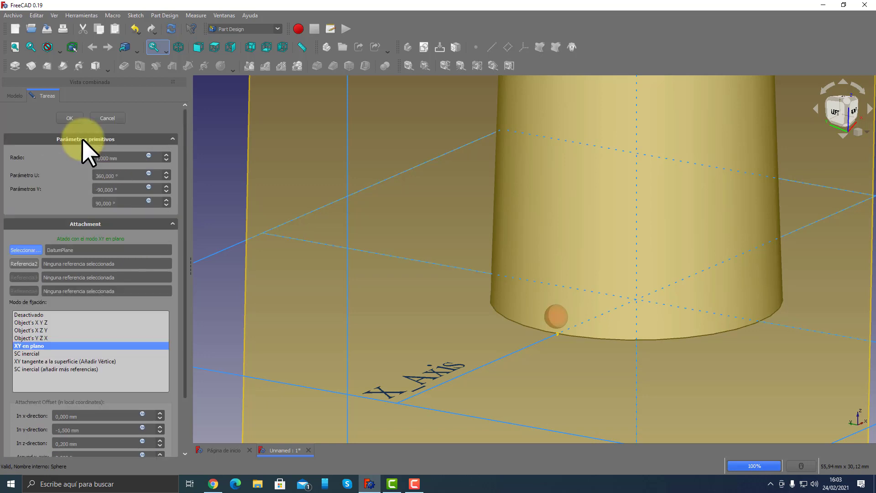
click(65, 117)
drag(506, 284, 535, 227)
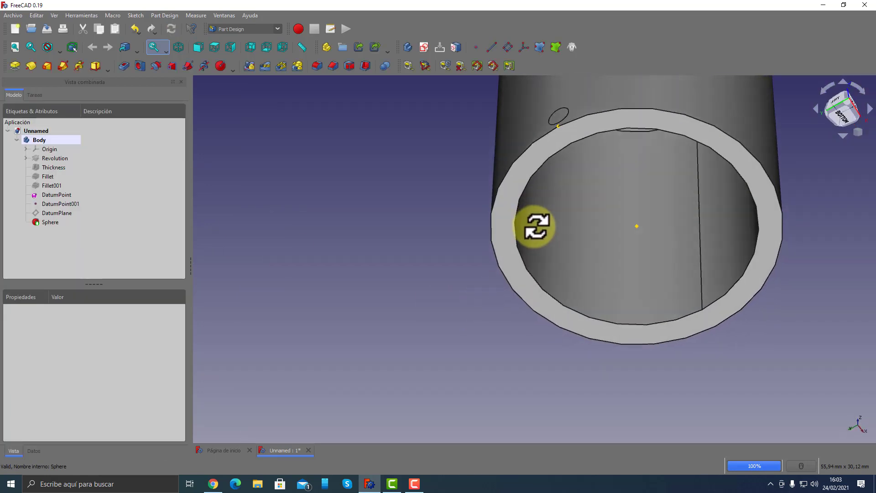
mouse_move(535, 227)
middle_down()
mouse_move(473, 184)
mouse_move(494, 297)
mouse_move(703, 359)
middle_up()
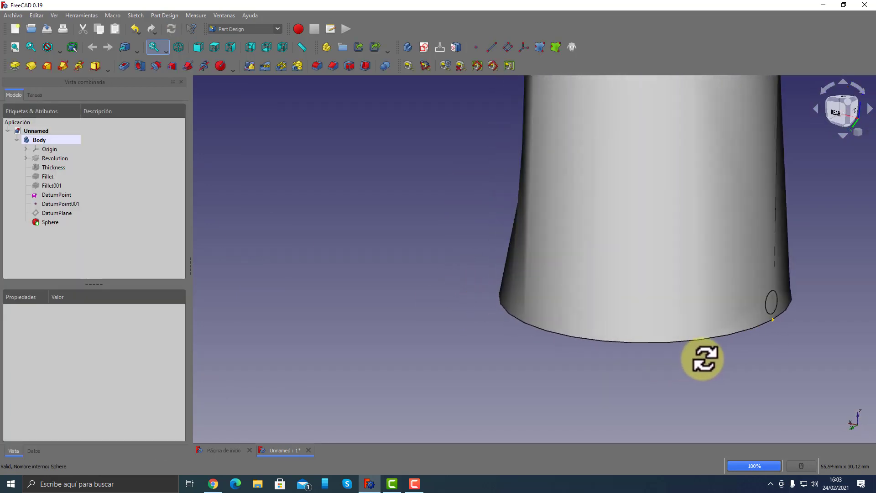
scroll(730, 336, down, 5)
scroll(708, 309, up, 5)
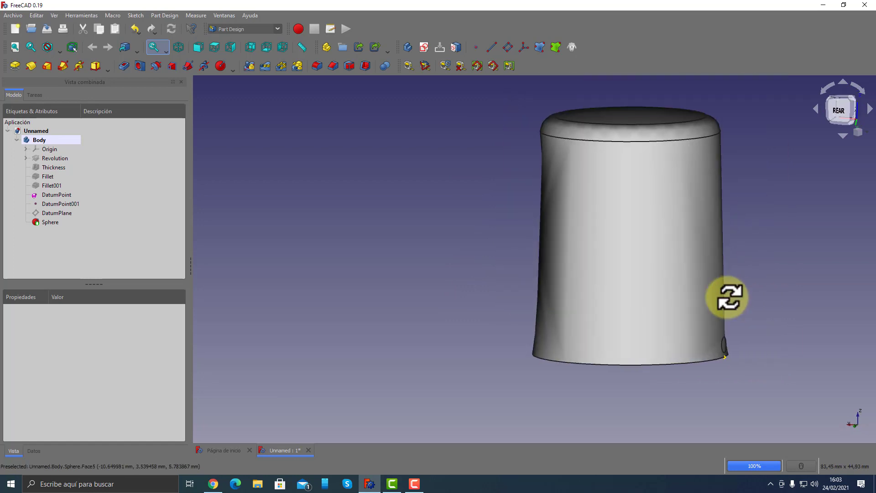
mouse_move(729, 298)
middle_down()
mouse_move(610, 297)
mouse_move(610, 333)
mouse_move(653, 344)
mouse_move(676, 175)
mouse_move(806, 325)
mouse_move(595, 336)
mouse_move(777, 375)
mouse_move(633, 367)
middle_up()
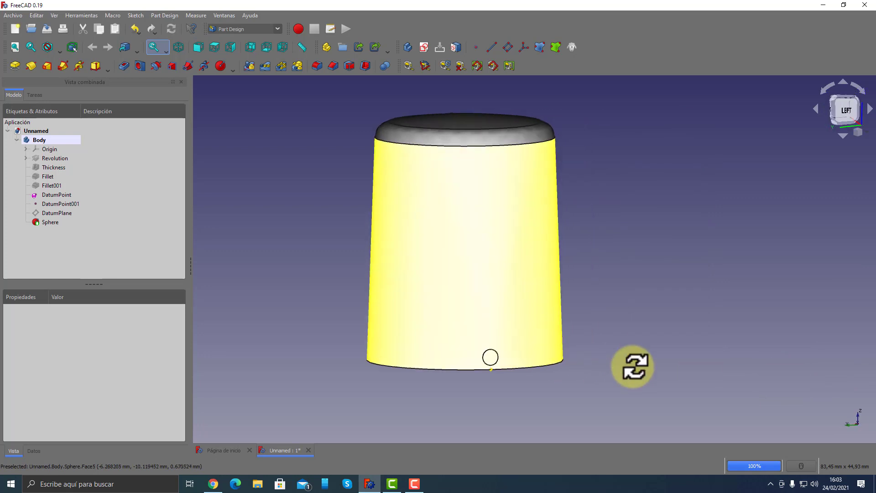
Zero the Sphere's z-axis rotation so all attachment rotations are 0°, and accept.
double_click(47, 222)
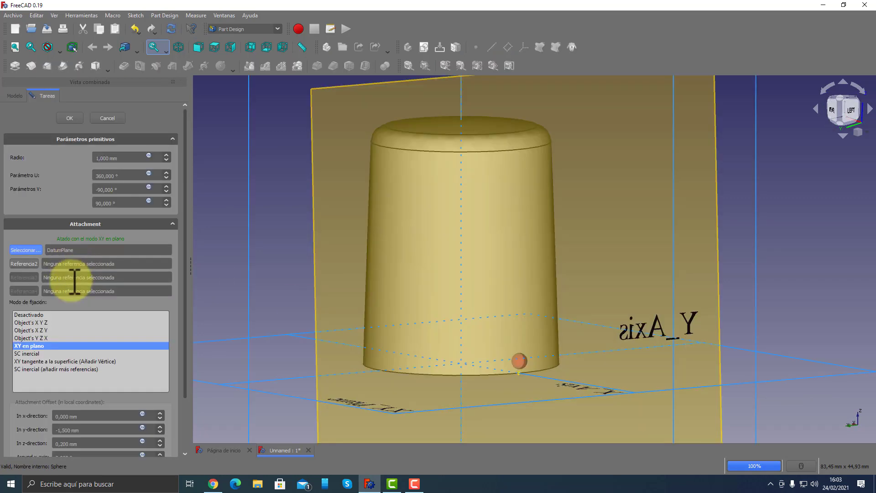
scroll(171, 415, down, 1)
scroll(171, 415, down, 1)
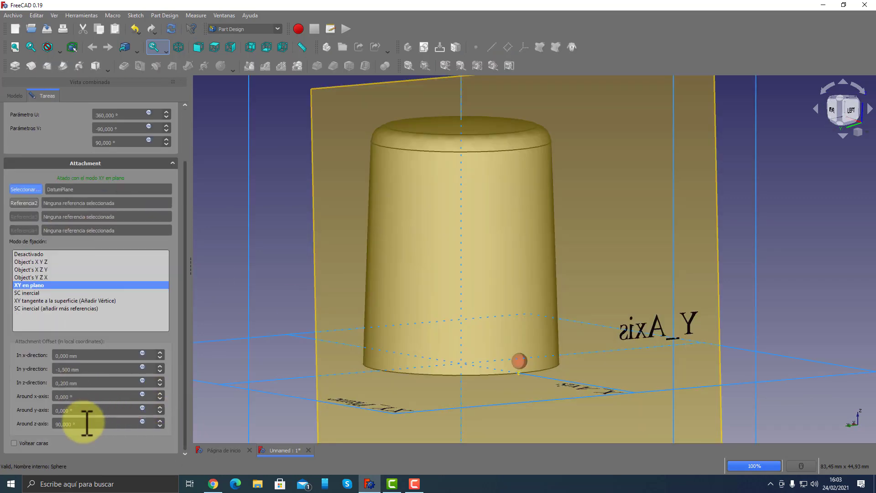
drag(87, 422, 2, 425)
text(0)
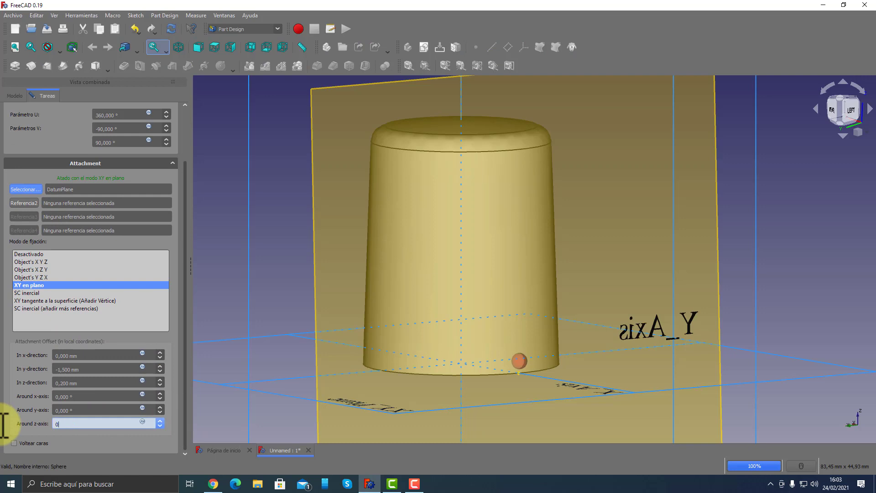
key(Return)
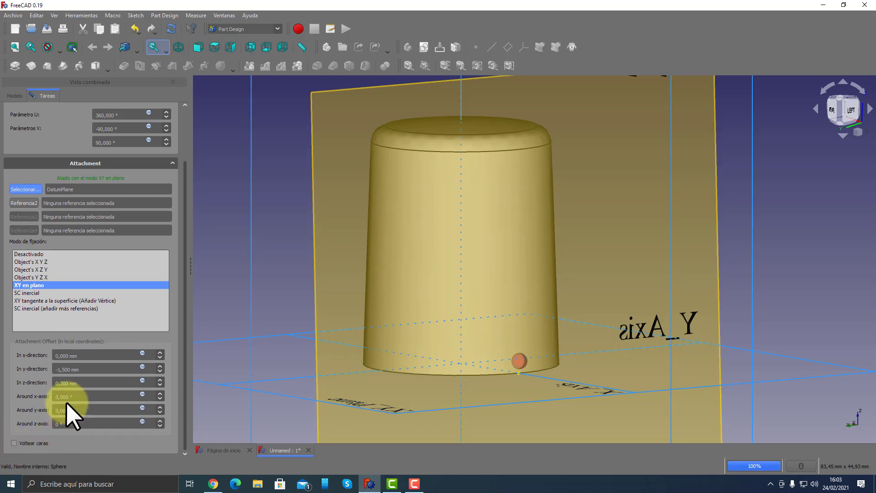
drag(72, 398, 10, 397)
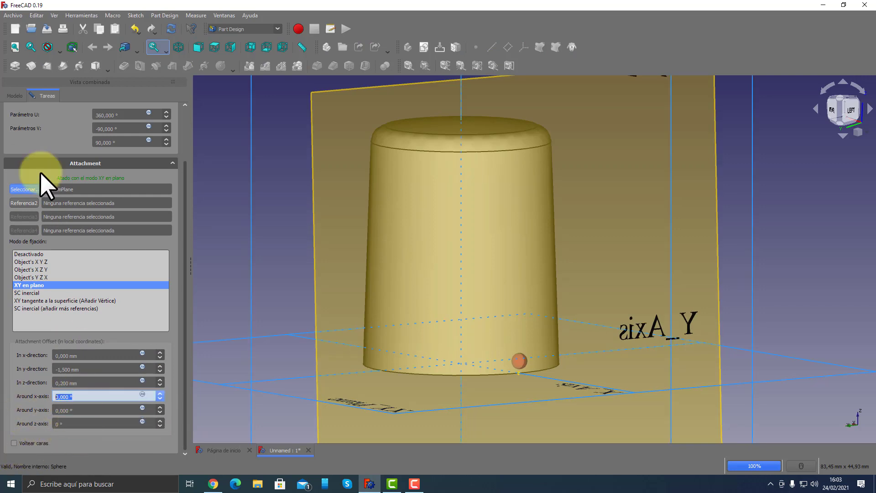
scroll(50, 147, up, 3)
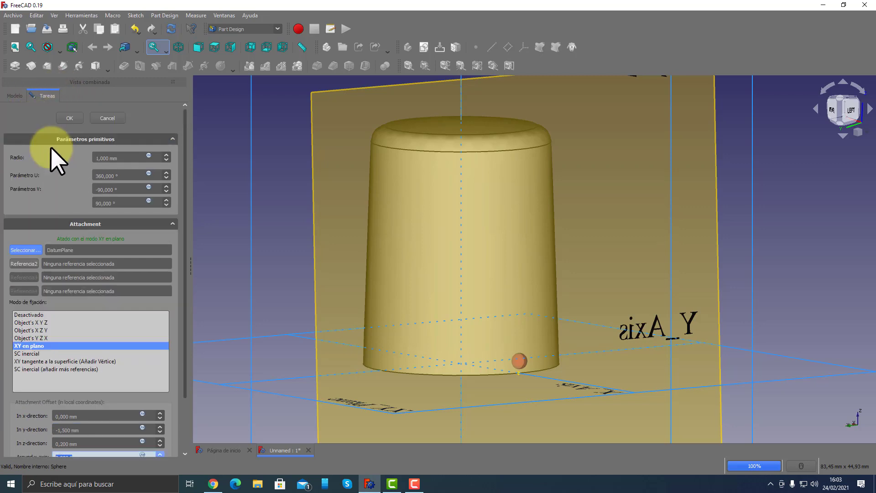
click(69, 121)
middle_drag(555, 341, 557, 343)
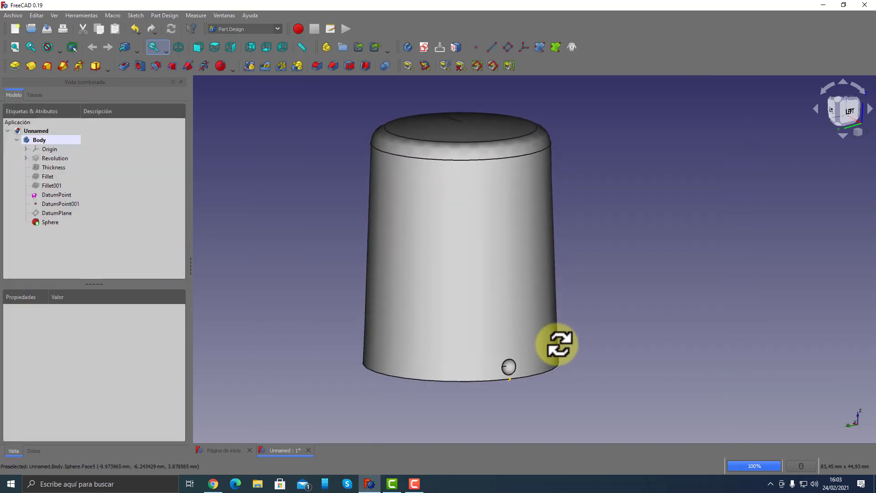
Show the DatumPlane beside the thimble and view it from a rear-left angle.
mouse_move(450, 309)
middle_down()
mouse_move(580, 349)
mouse_move(405, 327)
mouse_move(610, 329)
mouse_move(701, 316)
mouse_move(641, 361)
mouse_move(589, 363)
mouse_move(525, 309)
mouse_move(601, 385)
mouse_move(648, 372)
mouse_move(718, 314)
mouse_move(729, 288)
mouse_move(689, 292)
middle_up()
scroll(640, 359, up, 3)
scroll(657, 364, down, 3)
mouse_move(567, 266)
middle_down()
mouse_move(573, 365)
mouse_move(617, 346)
mouse_move(684, 355)
mouse_move(657, 347)
middle_up()
scroll(626, 356, up, 2)
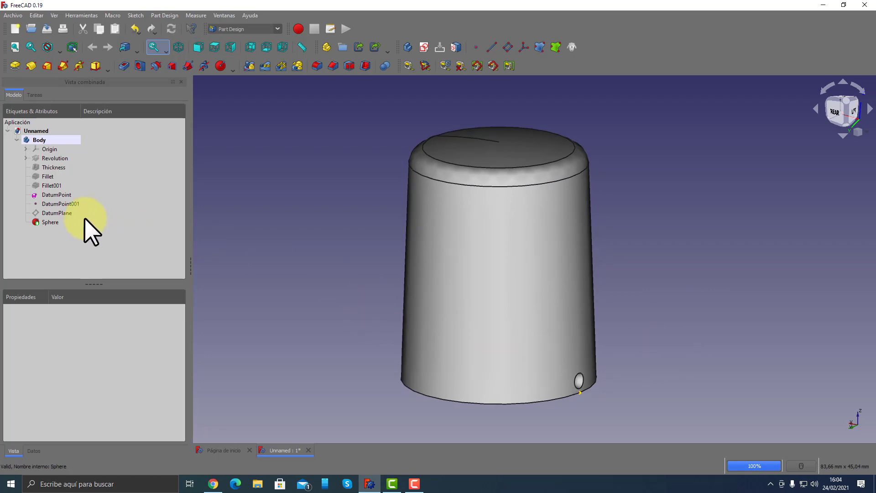
click(55, 213)
click(335, 277)
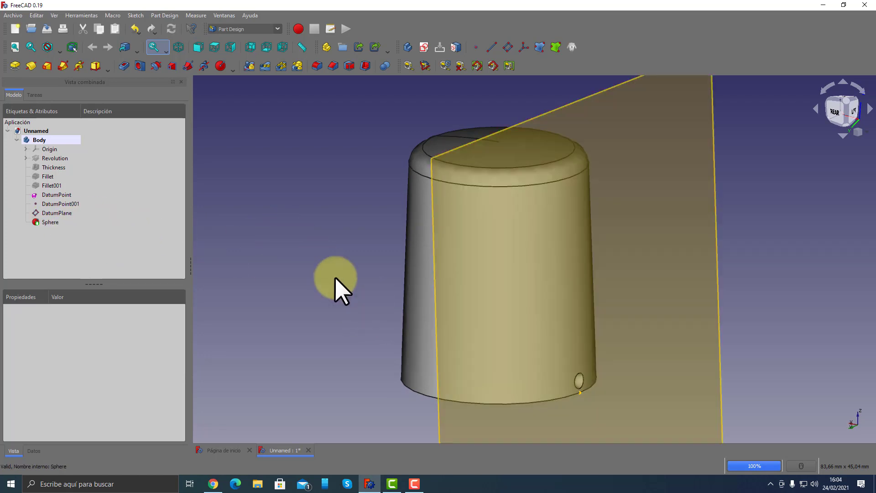
click(579, 392)
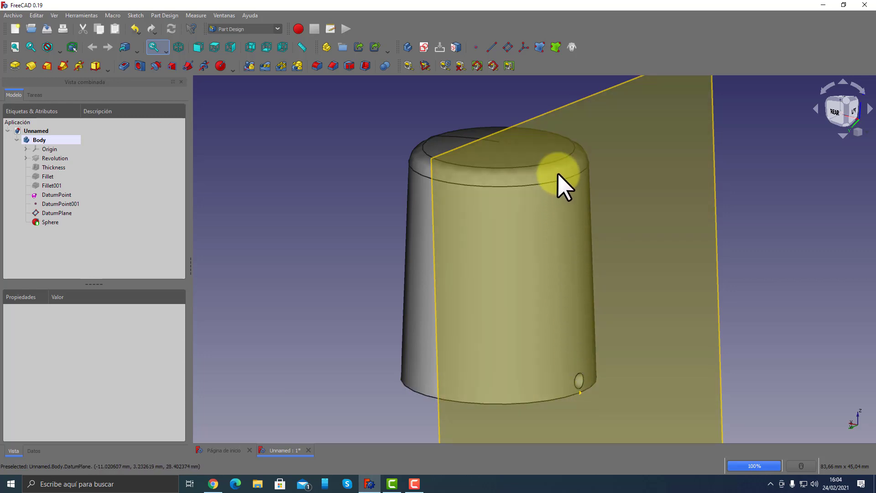
mouse_move(572, 387)
middle_down()
mouse_move(558, 283)
mouse_move(577, 273)
middle_up()
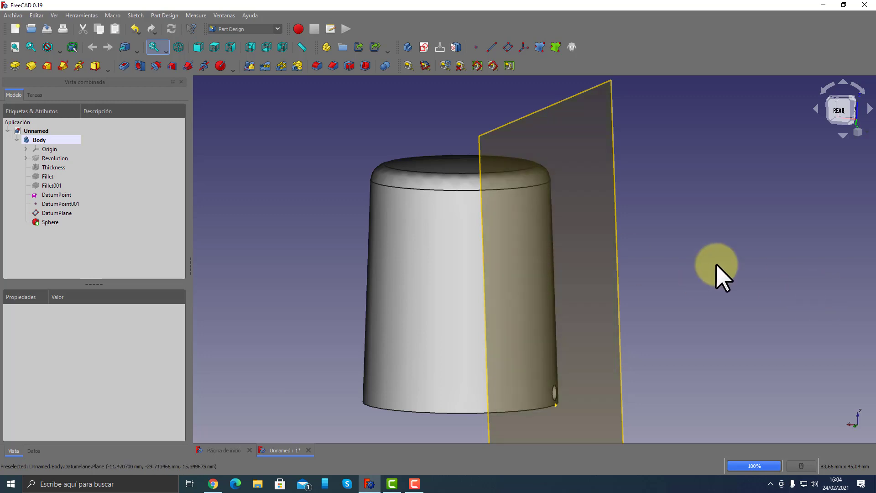
scroll(717, 264, down, 3)
mouse_move(701, 280)
middle_down()
mouse_move(645, 303)
mouse_move(666, 303)
middle_up()
scroll(665, 303, up, 2)
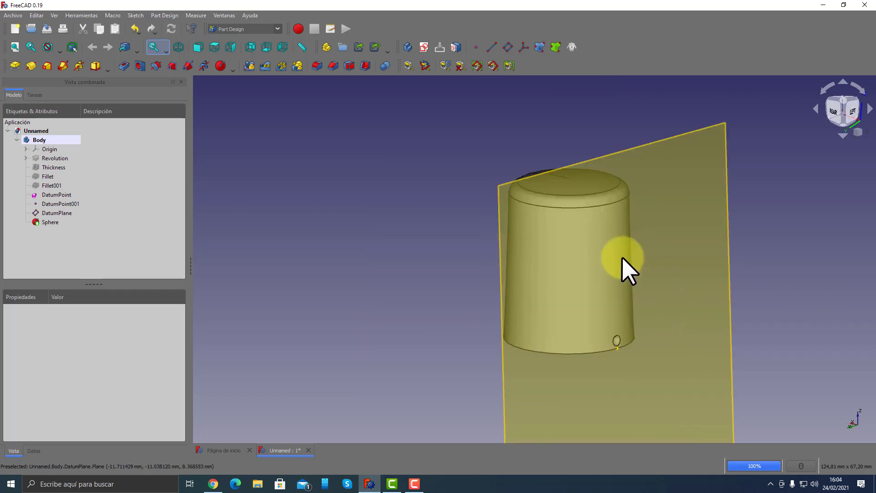
Create a DatumLine on DatumPlane in Objetos de Y mode, running vertically through the dimple.
click(491, 47)
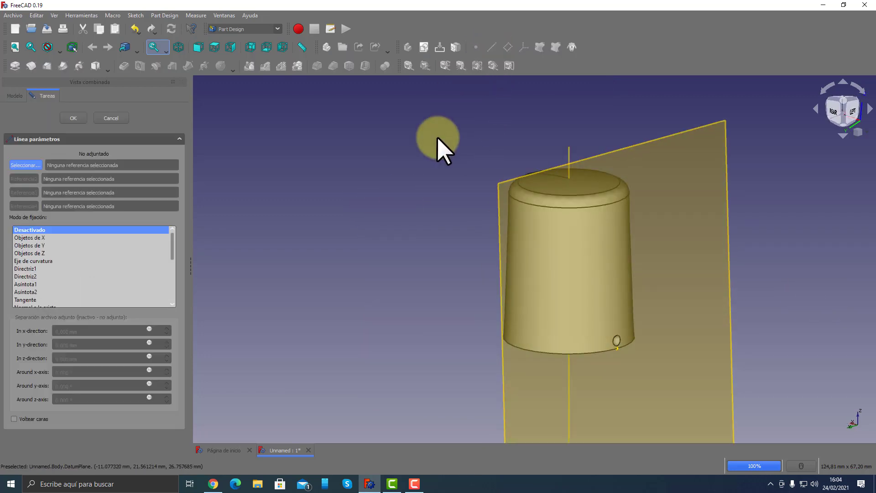
click(657, 157)
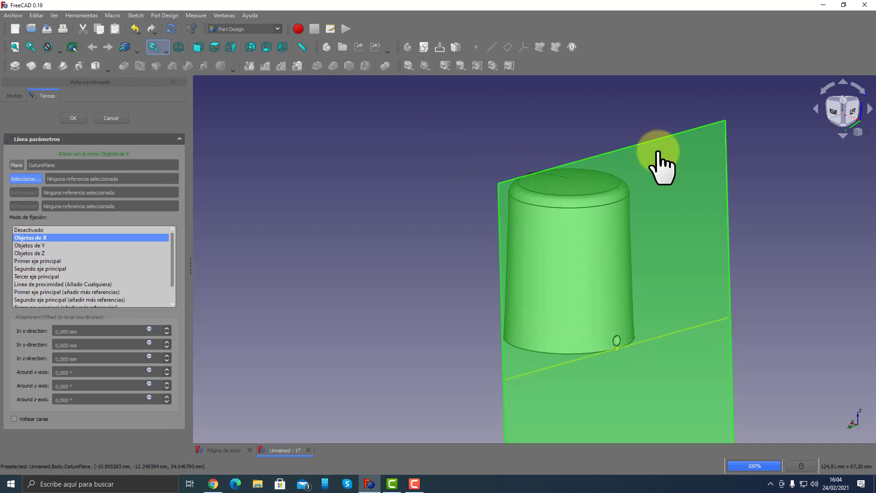
click(34, 253)
click(32, 239)
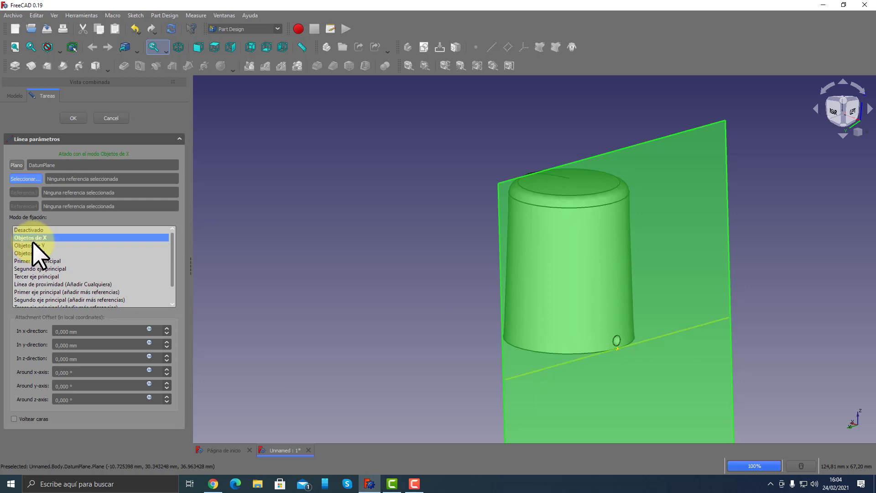
click(32, 246)
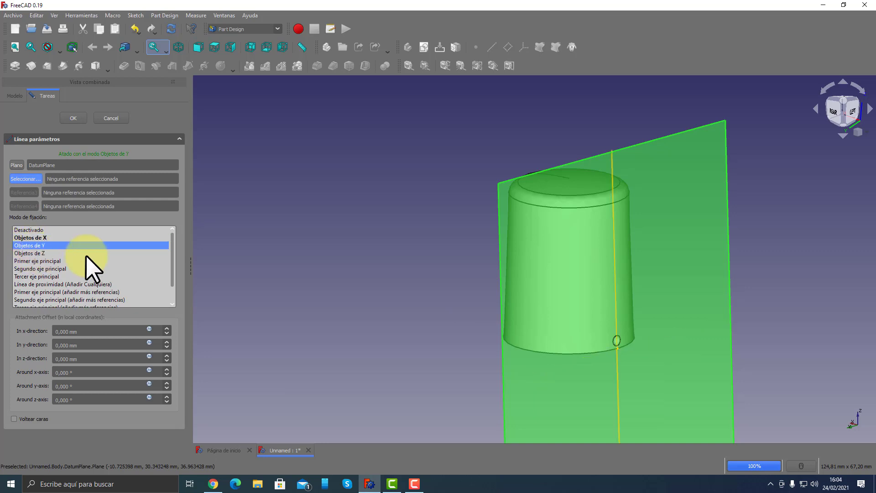
mouse_move(626, 352)
middle_down()
mouse_move(365, 279)
mouse_move(403, 264)
mouse_move(348, 292)
mouse_move(319, 293)
middle_up()
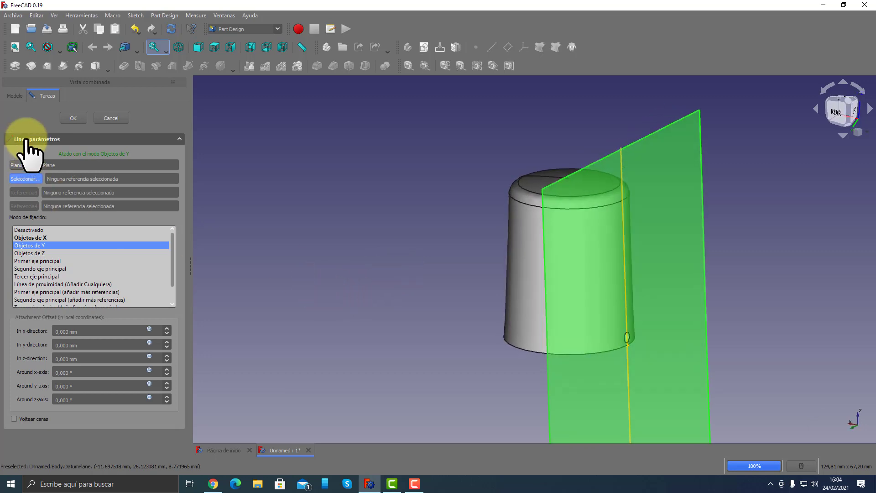
click(71, 119)
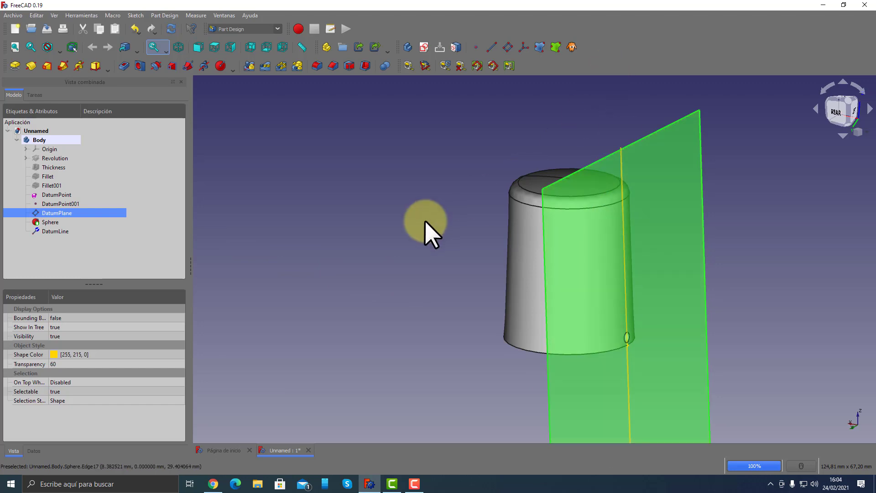
Hide the DatumPlane, leaving the thimble and DatumLine, and select the Sphere feature.
click(424, 222)
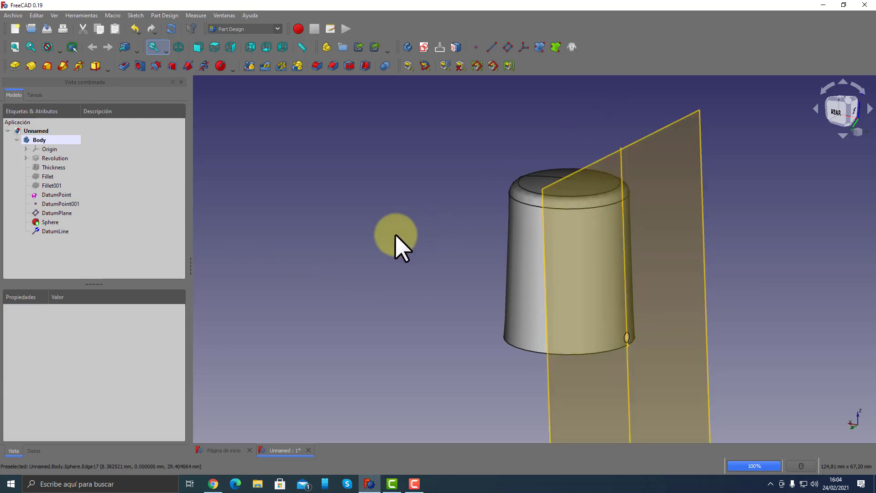
click(691, 218)
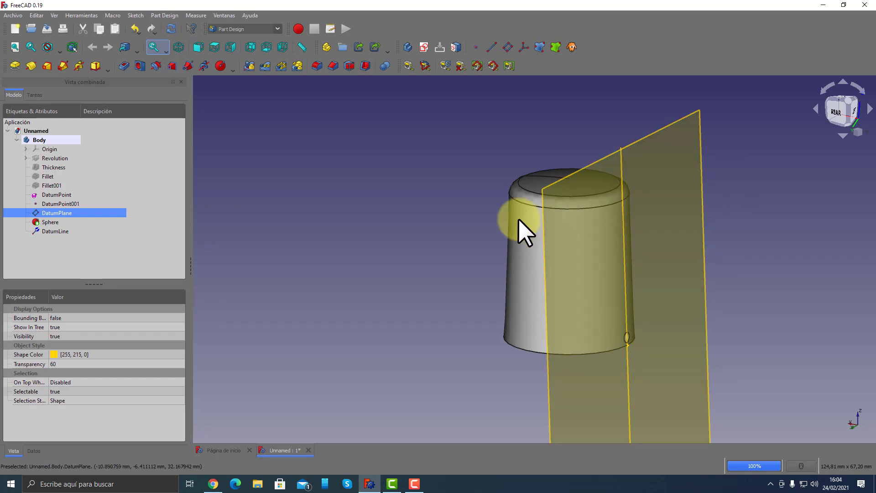
key(space)
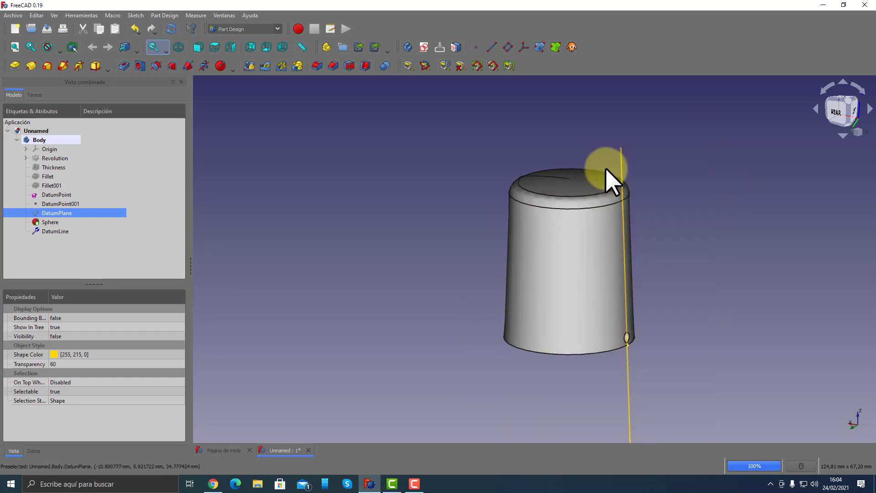
middle_drag(420, 303, 410, 296)
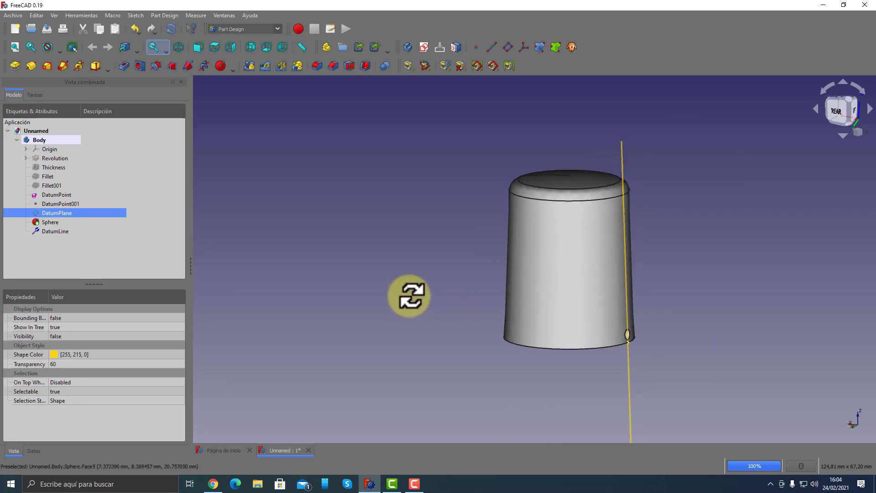
middle_drag(494, 250, 480, 251)
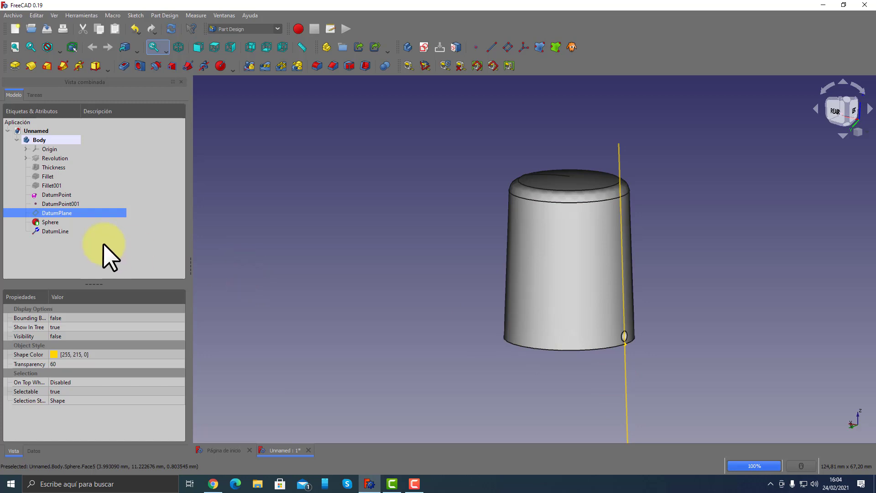
mouse_move(402, 223)
middle_down()
mouse_move(414, 223)
mouse_move(358, 198)
mouse_move(313, 221)
mouse_move(309, 233)
mouse_move(292, 232)
middle_up()
click(56, 223)
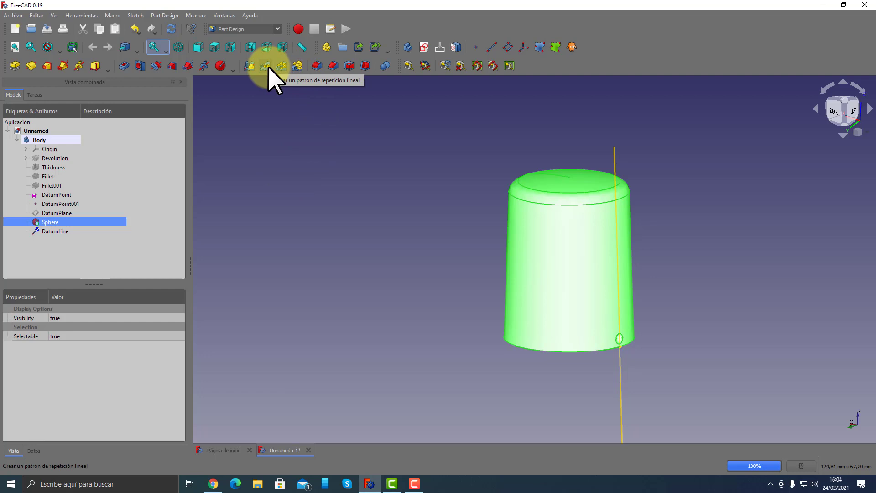
Create a MultiTransform of the Sphere with a linear pattern (X axis, 100 mm, 2 occurrences).
click(296, 65)
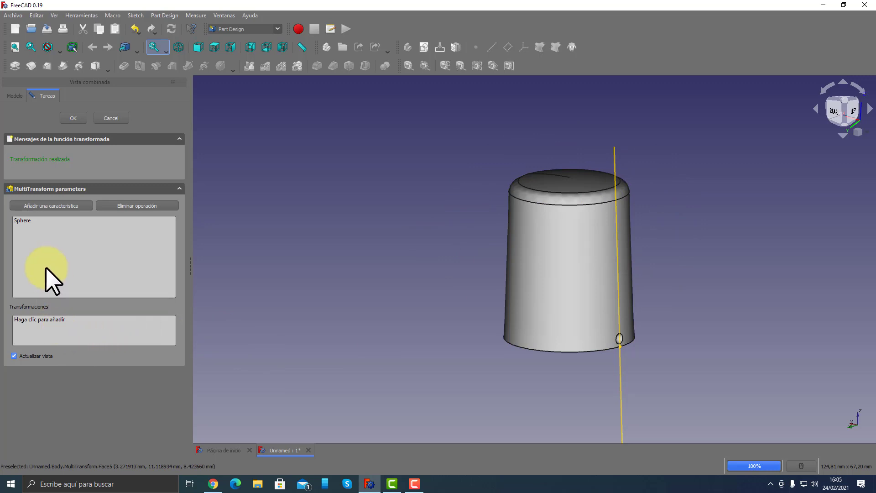
click(56, 318)
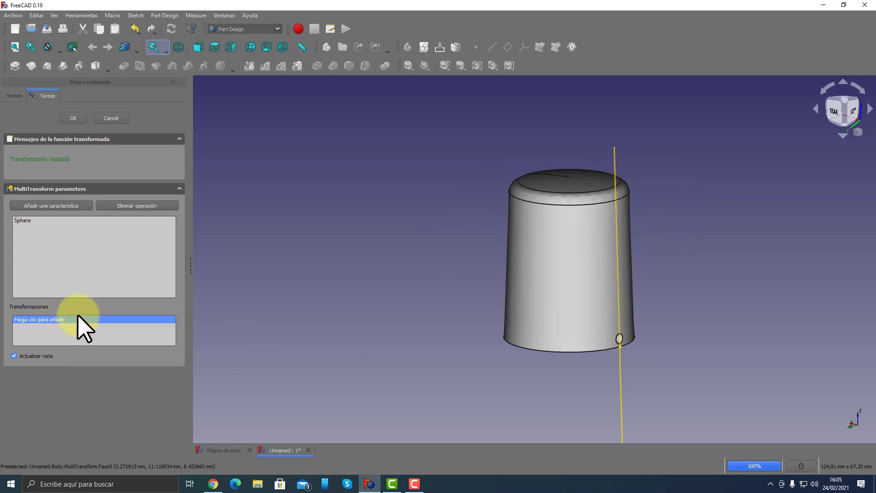
right_click(77, 322)
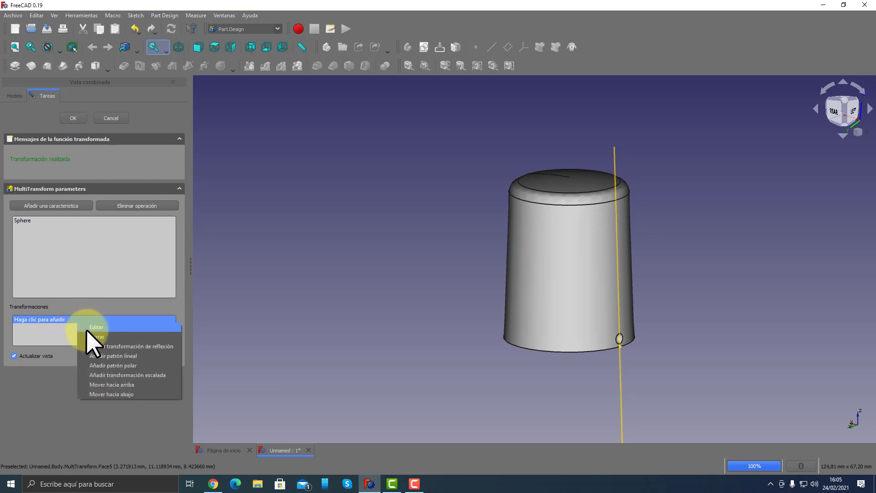
click(135, 356)
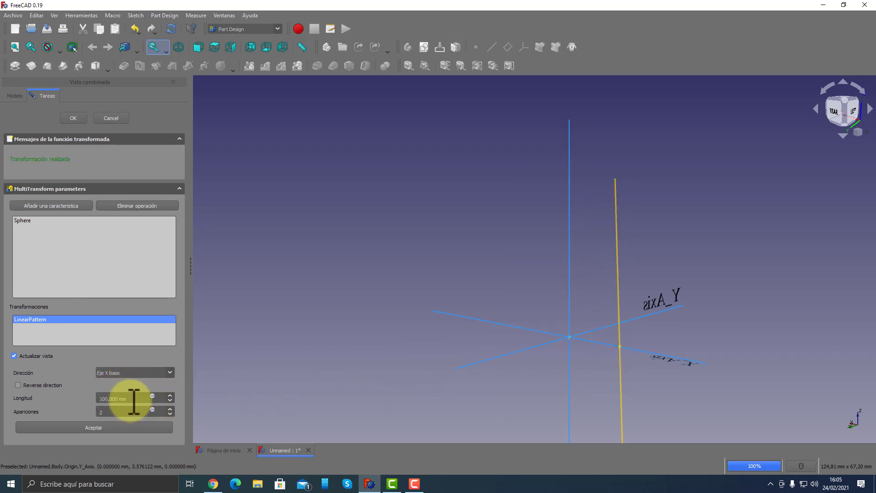
Set the linear pattern length to 20 mm and reverse its direction.
drag(130, 399, 73, 401)
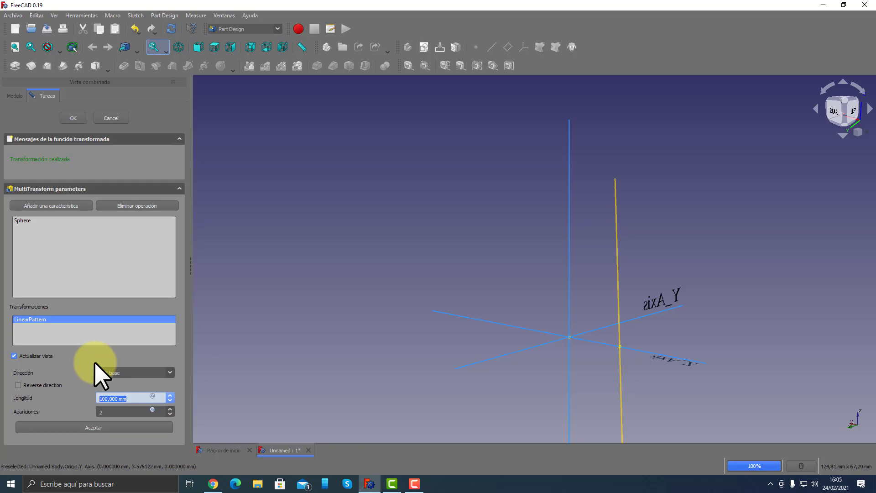
text(20)
key(Tab)
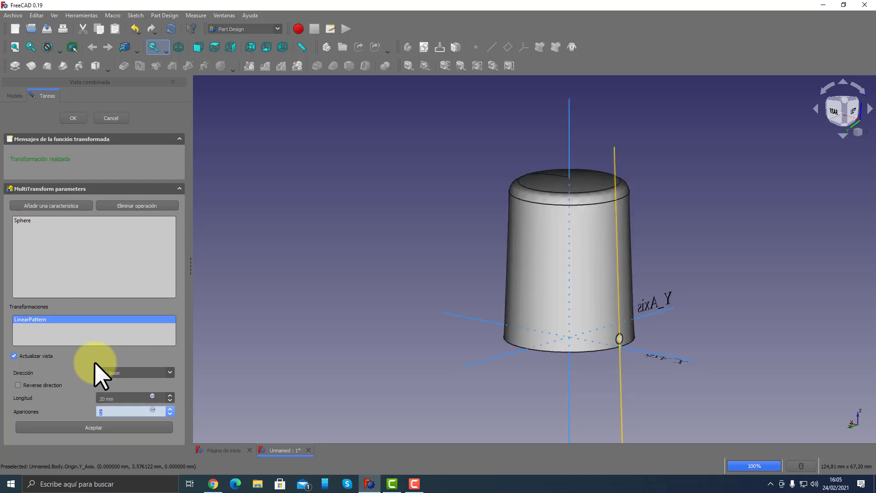
middle_drag(407, 343, 426, 322)
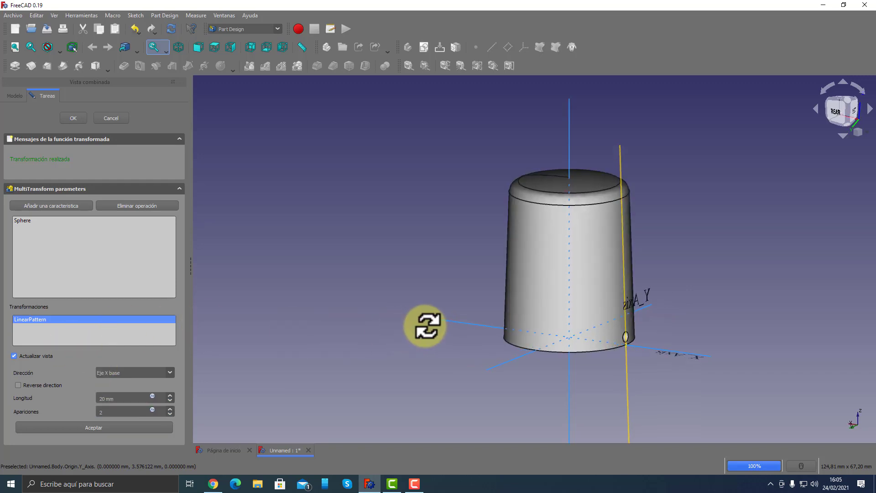
click(18, 386)
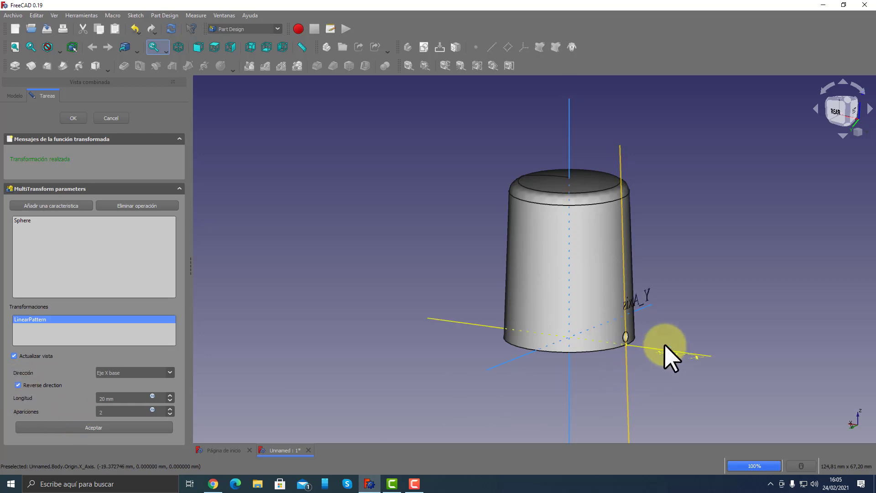
mouse_move(666, 352)
middle_down()
mouse_move(538, 348)
mouse_move(587, 342)
mouse_move(638, 287)
middle_up()
scroll(637, 281, up, 2)
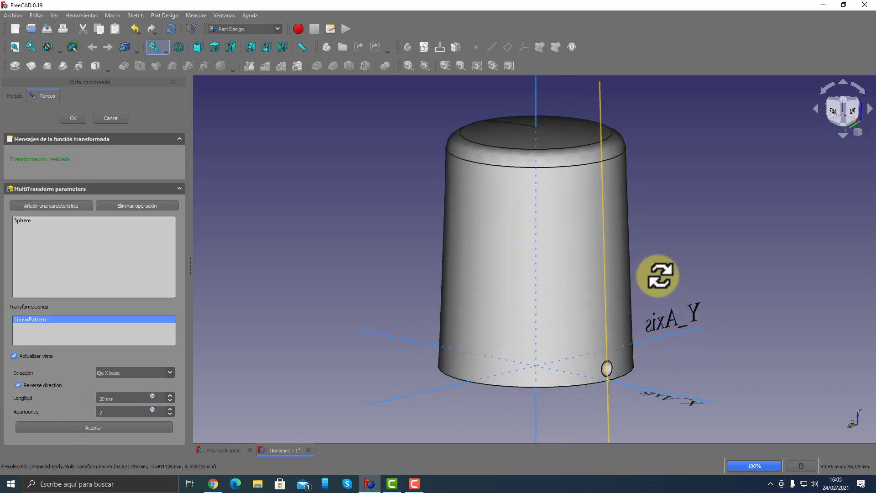
Change the pattern length to 10 mm, toggle reverse, and open the Dirección choices.
drag(118, 400, 70, 395)
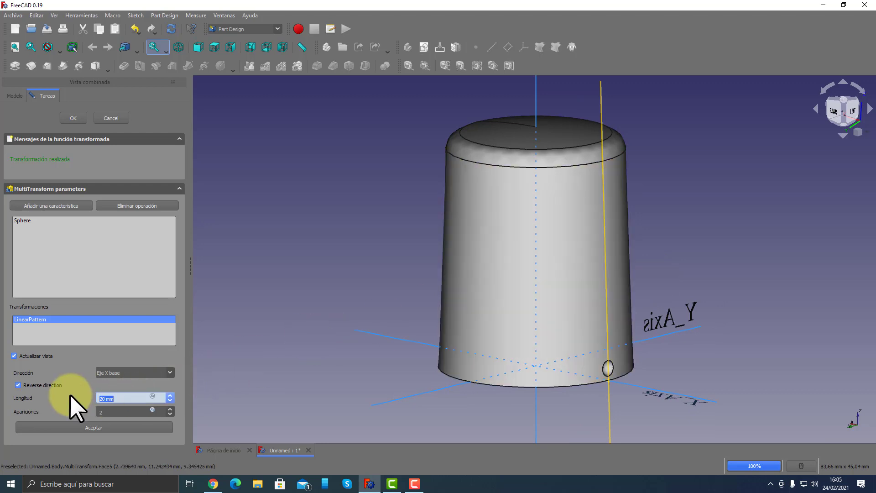
text(10)
key(Tab)
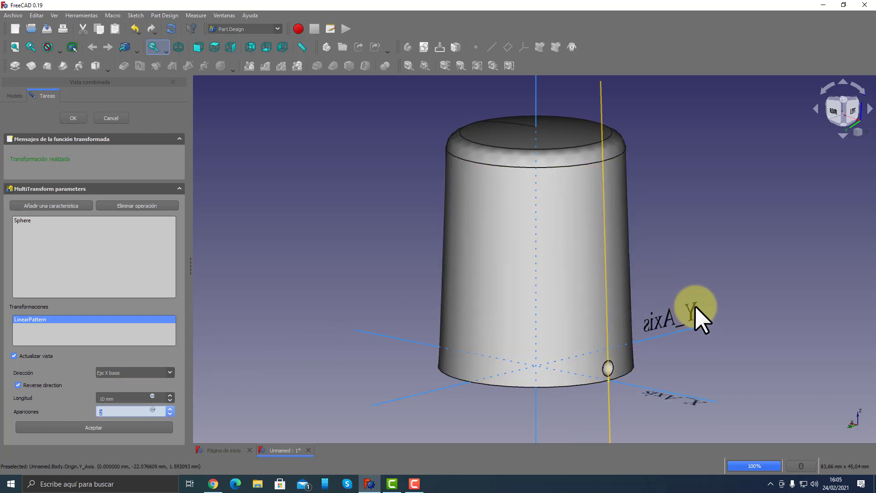
mouse_move(694, 313)
middle_down()
mouse_move(676, 256)
mouse_move(726, 294)
mouse_move(712, 278)
middle_up()
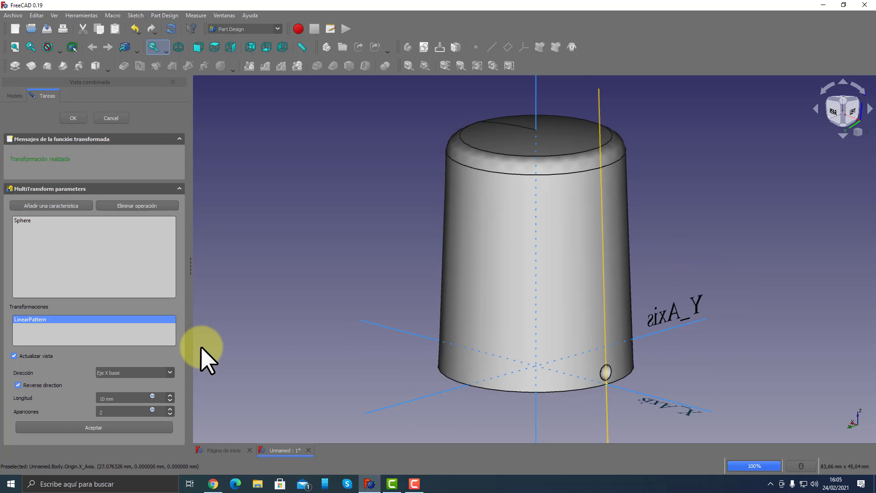
click(18, 385)
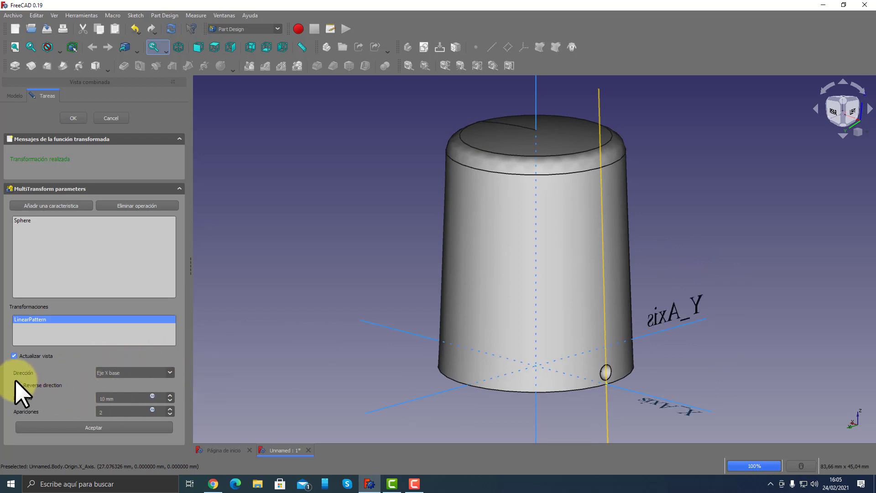
click(171, 371)
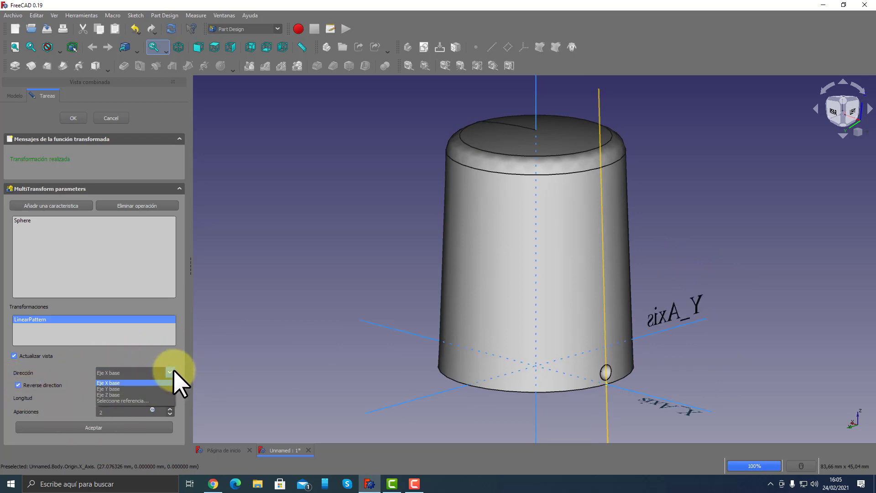
Pattern the dimple upward along the DatumLine: 25 mm length, 11 occurrences, not reversed.
click(126, 401)
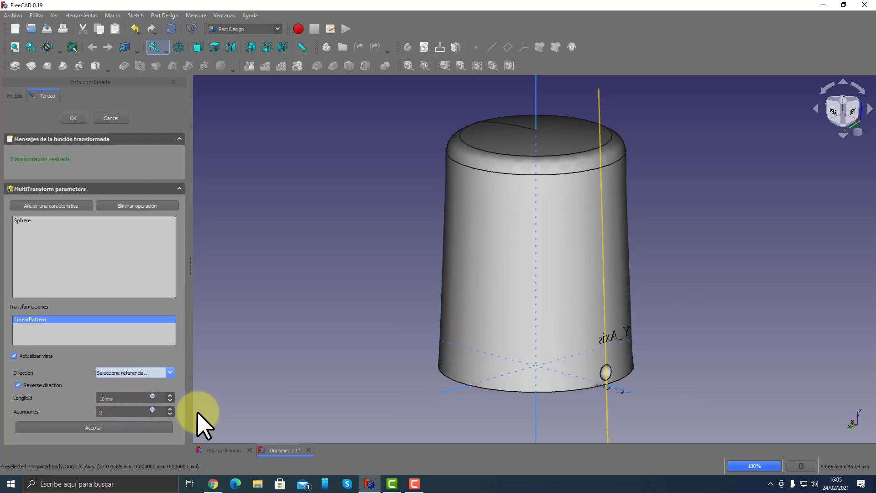
click(607, 412)
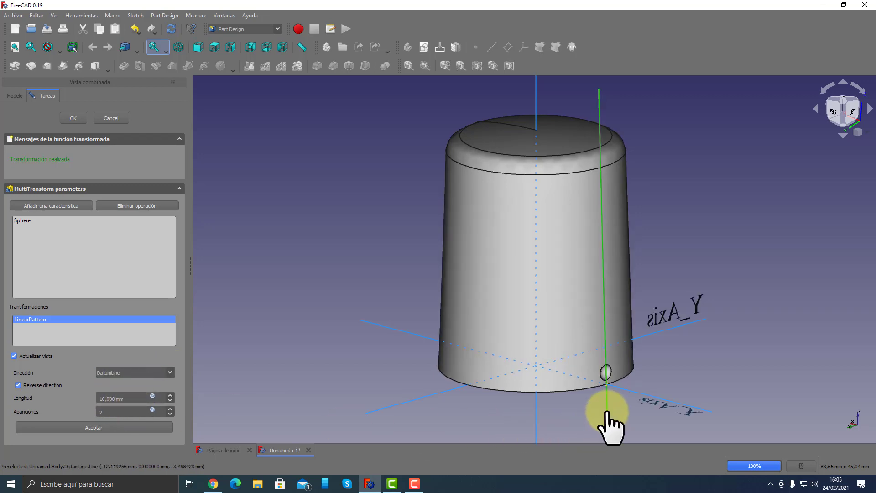
click(21, 384)
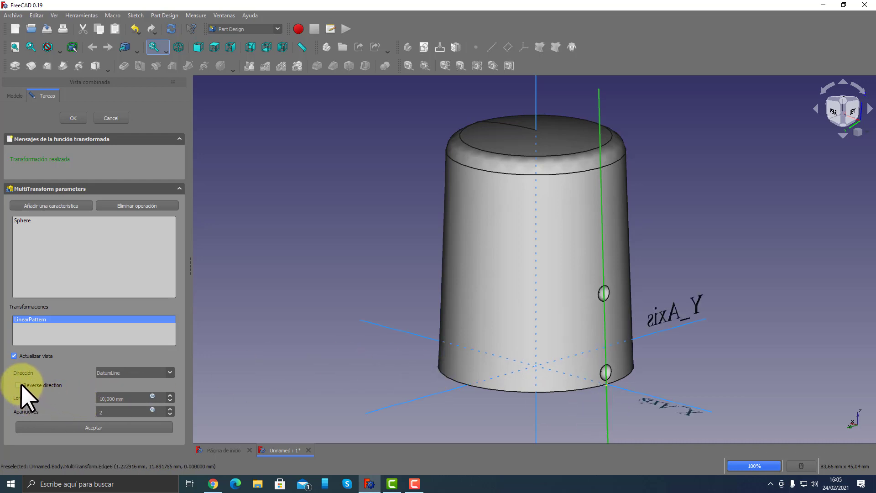
drag(131, 400, 73, 403)
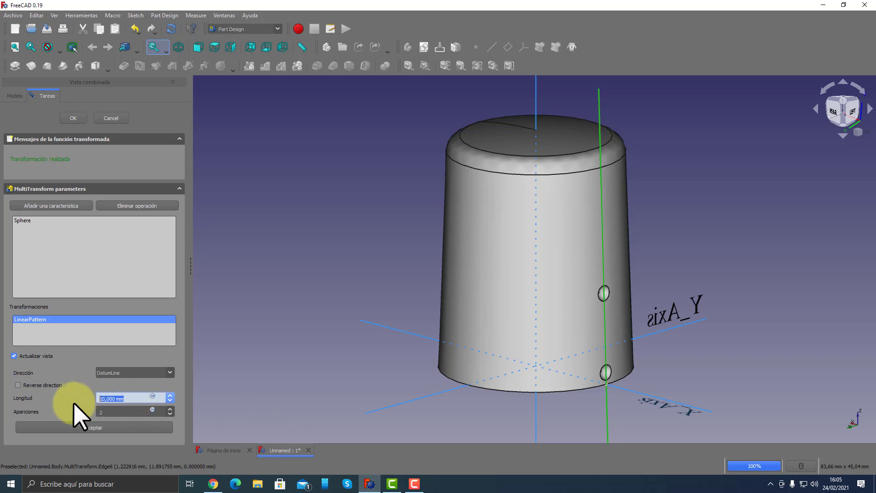
text(25)
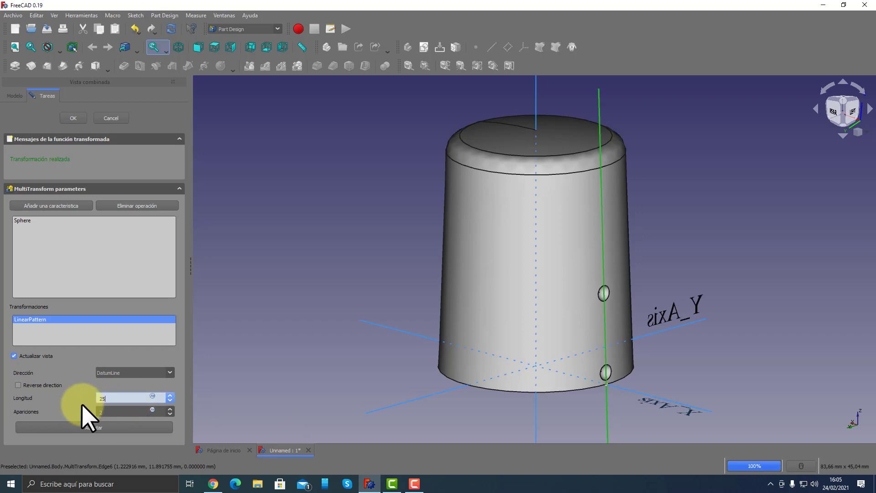
key(Tab)
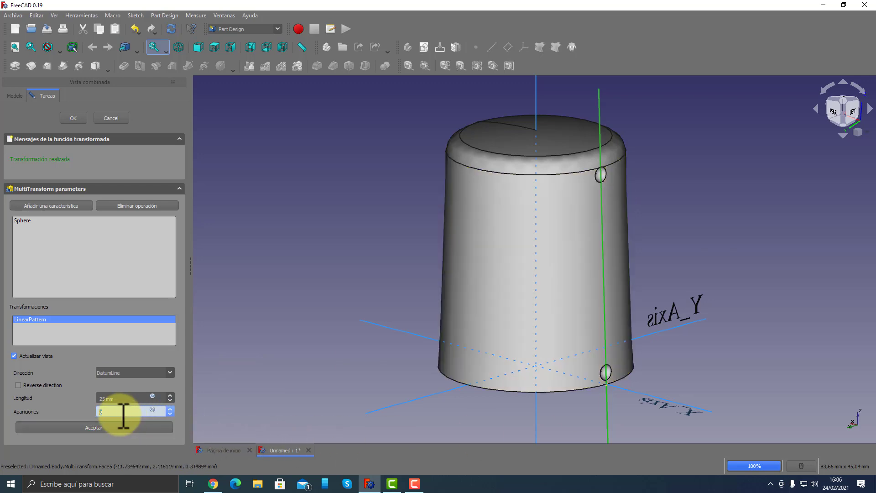
text(11)
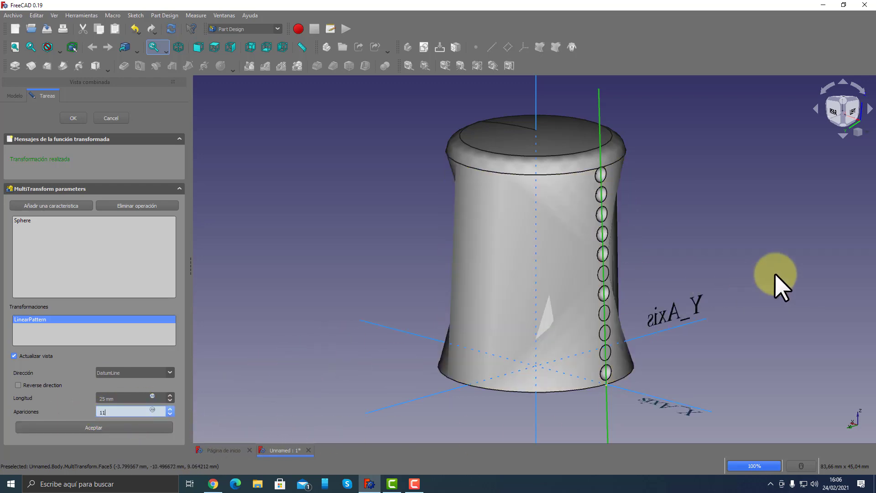
mouse_move(777, 284)
middle_down()
mouse_move(726, 274)
mouse_move(524, 274)
mouse_move(748, 270)
mouse_move(845, 259)
mouse_move(786, 297)
mouse_move(528, 323)
middle_up()
scroll(669, 278, up, 3)
scroll(667, 282, up, 2)
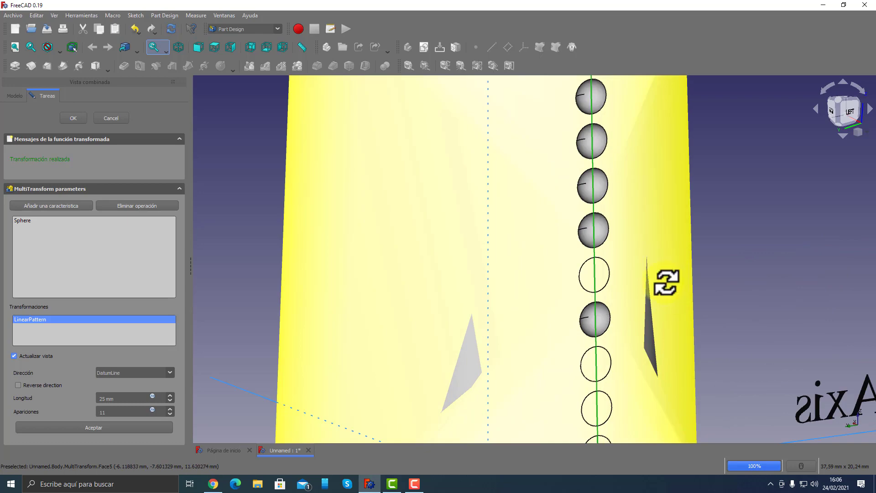
mouse_move(667, 281)
middle_down()
mouse_move(551, 292)
mouse_move(528, 313)
middle_up()
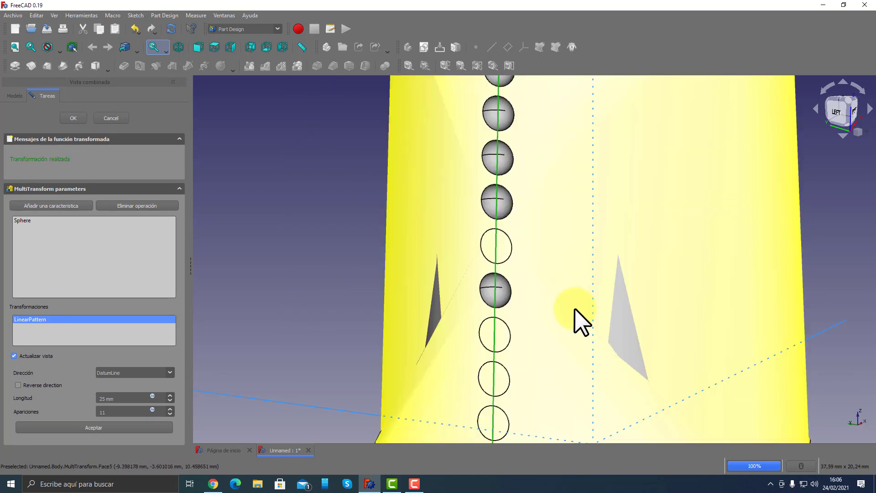
scroll(576, 315, down, 3)
middle_drag(534, 323, 679, 293)
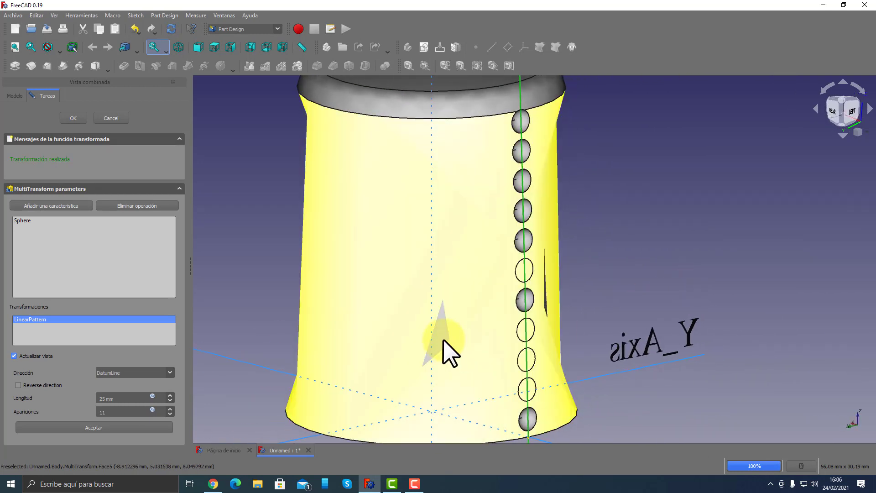
scroll(426, 320, down, 5)
middle_drag(505, 323, 423, 354)
scroll(401, 311, up, 2)
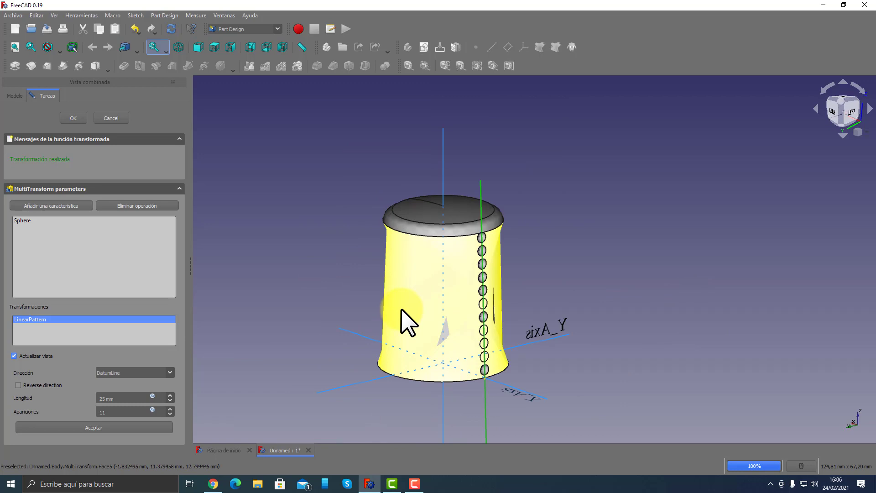
mouse_move(402, 311)
middle_down()
mouse_move(518, 313)
mouse_move(539, 352)
mouse_move(525, 349)
mouse_move(601, 362)
middle_up()
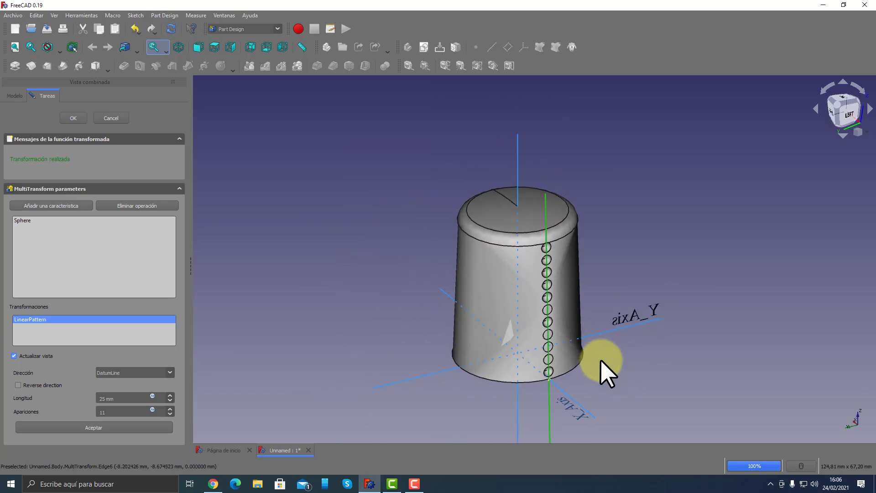
scroll(602, 363, up, 3)
scroll(587, 323, down, 2)
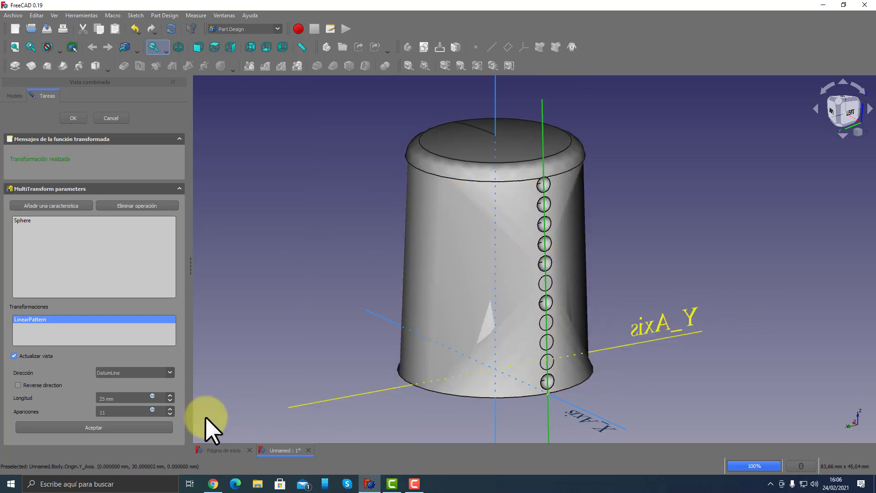
Reduce the pattern to 5 occurrences, then cancel the MultiTransform editor.
double_click(117, 412)
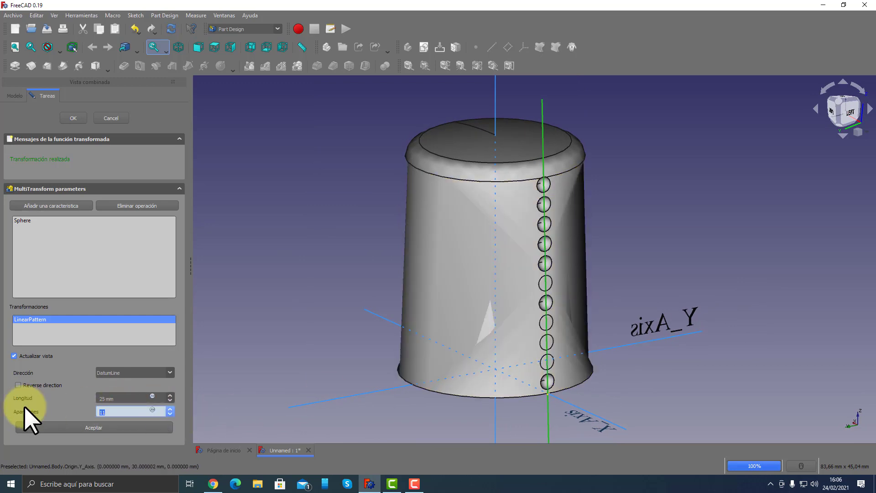
text(5)
key(Tab)
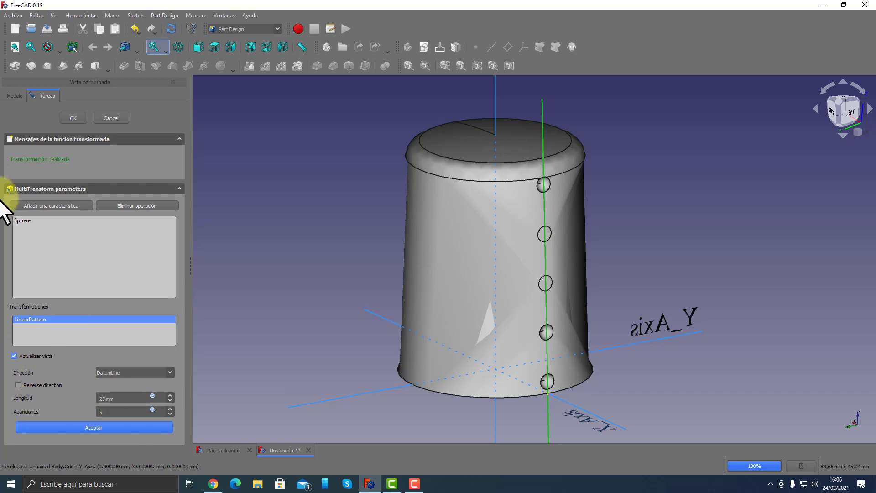
click(119, 121)
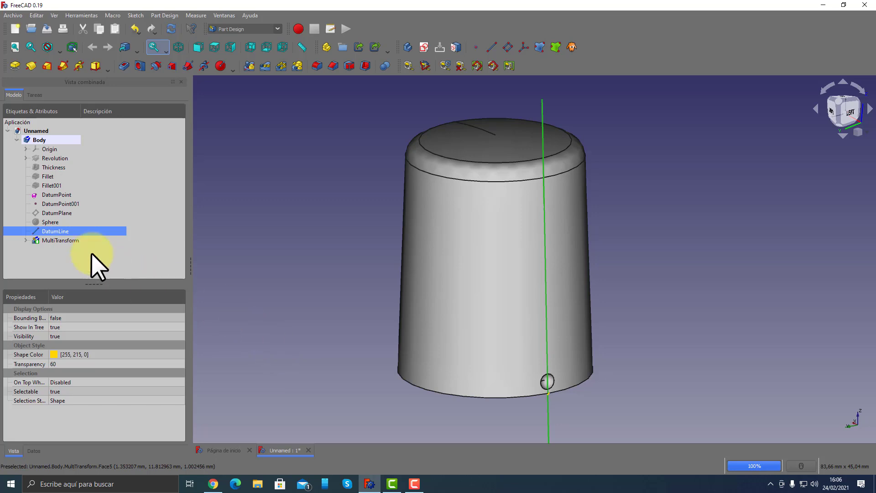
Delete the MultiTransform, Sphere and DatumLine from the tree.
click(60, 239)
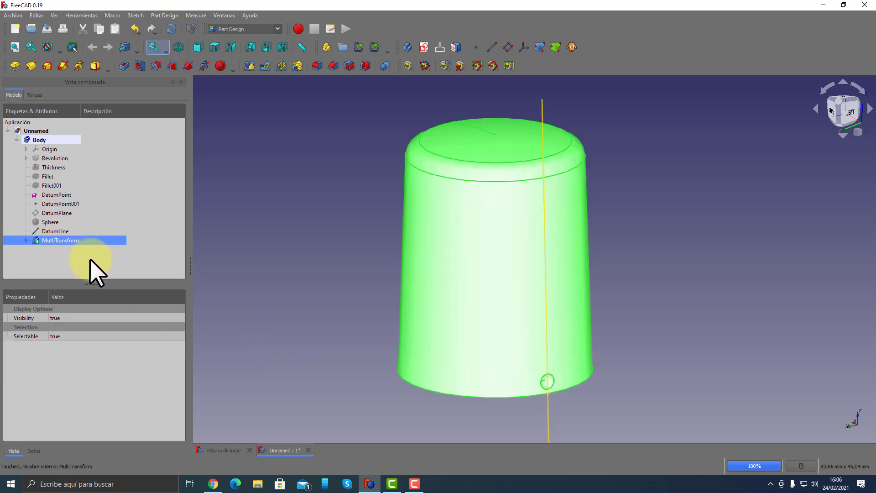
key(Delete)
click(51, 223)
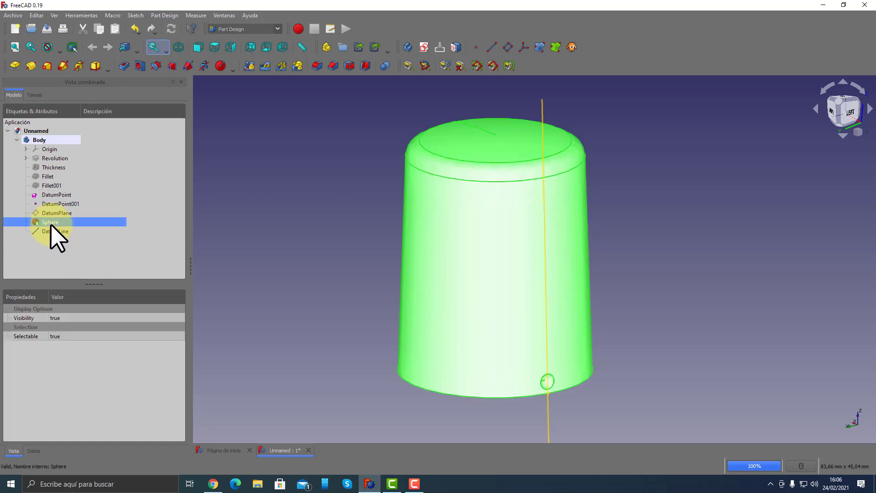
key(Delete)
click(51, 222)
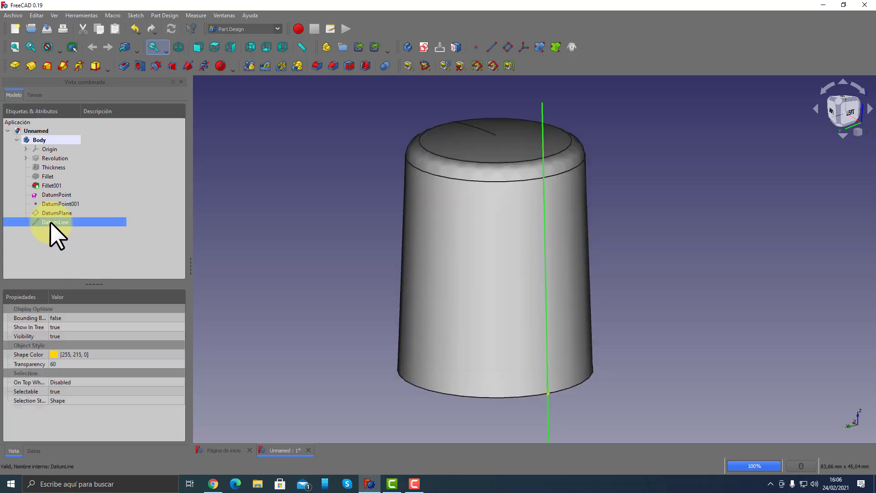
key(Delete)
Select and then deselect the DatumPlane, and bring up the subtractive primitives list.
click(54, 213)
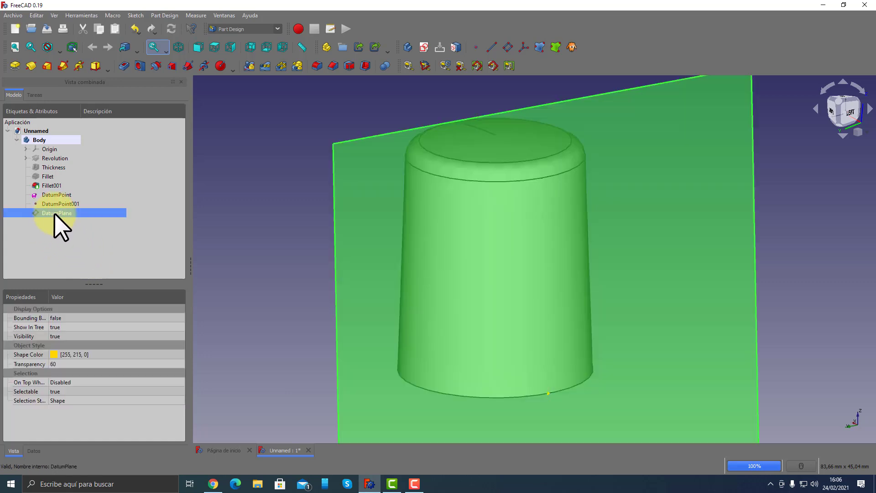
click(268, 270)
mouse_move(615, 363)
middle_down()
mouse_move(517, 342)
mouse_move(639, 337)
middle_up()
middle_drag(320, 210, 311, 206)
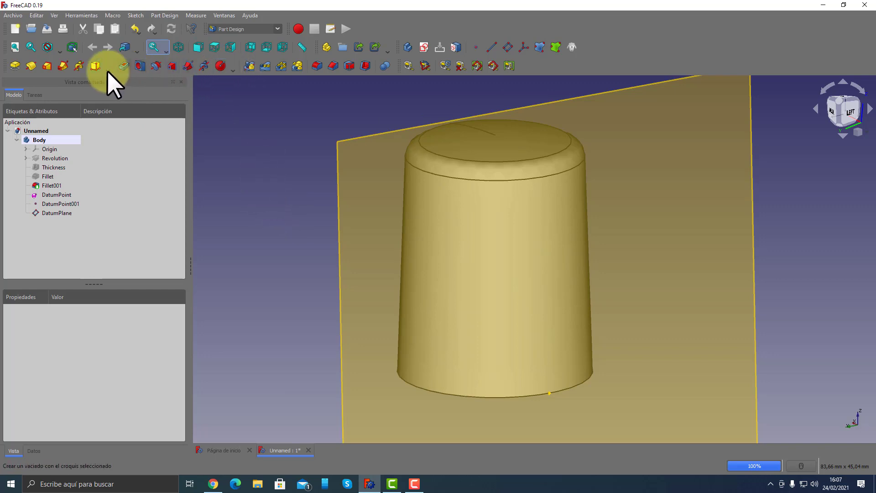
click(233, 69)
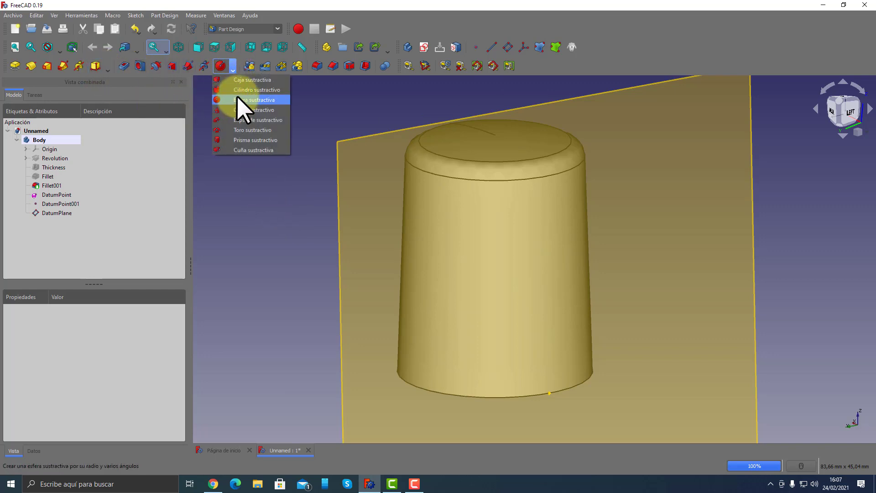
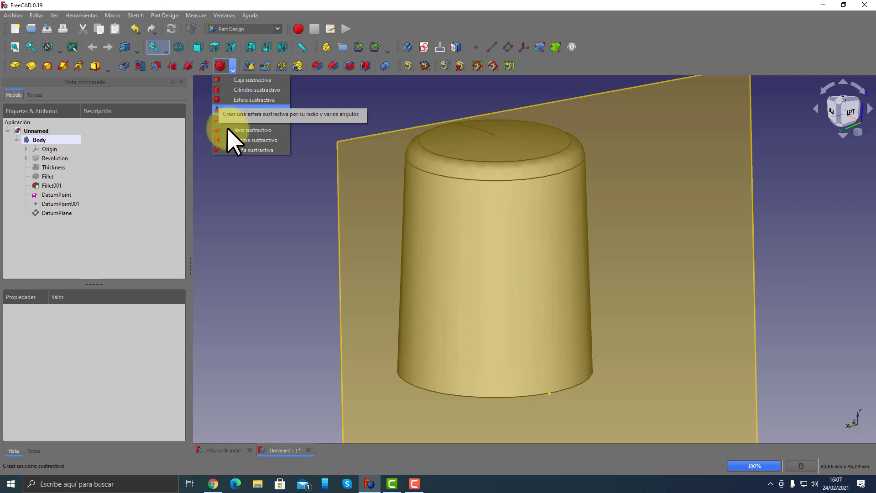
Dismiss the subtractive shape list and open a new sketch on DatumPlane beside the cup.
click(259, 220)
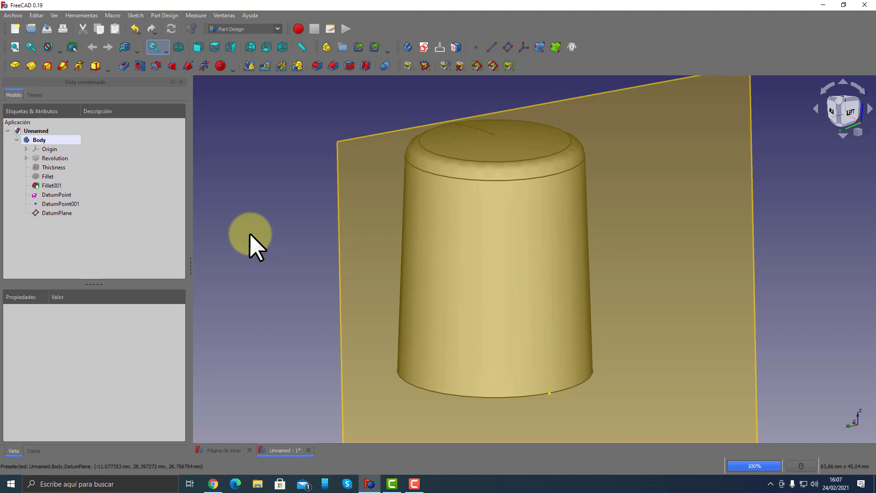
middle_drag(250, 234, 289, 297)
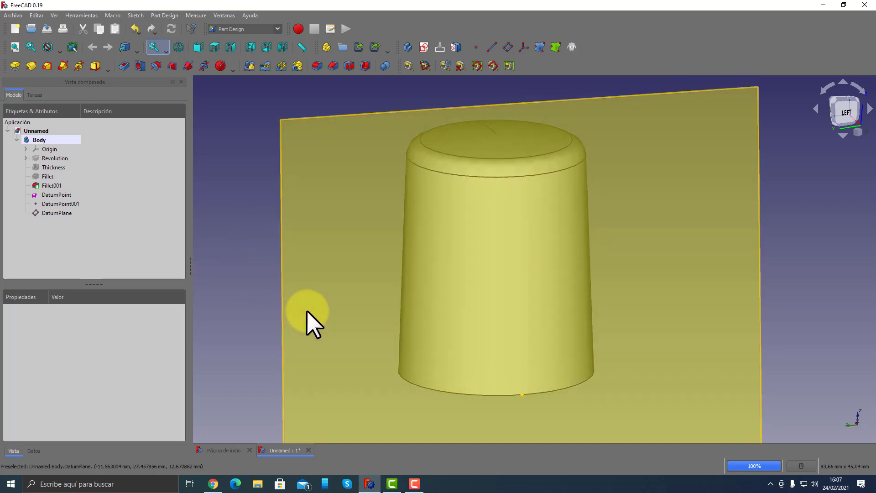
scroll(505, 343, down, 3)
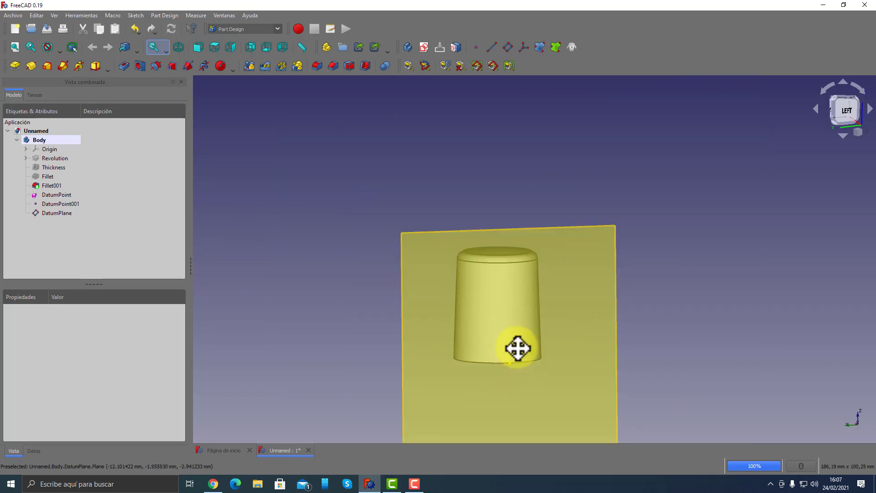
mouse_move(514, 348)
middle_down()
mouse_move(397, 329)
mouse_move(695, 319)
mouse_move(625, 336)
mouse_move(515, 336)
mouse_move(681, 346)
mouse_move(599, 363)
middle_up()
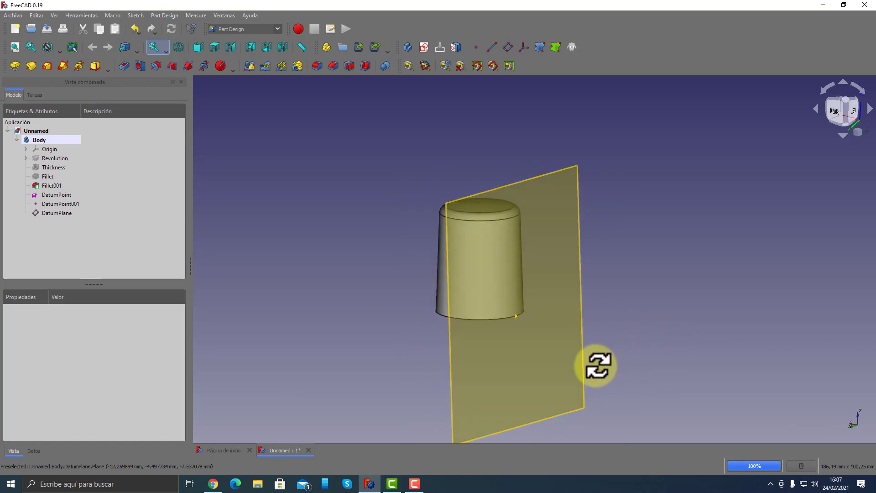
click(544, 201)
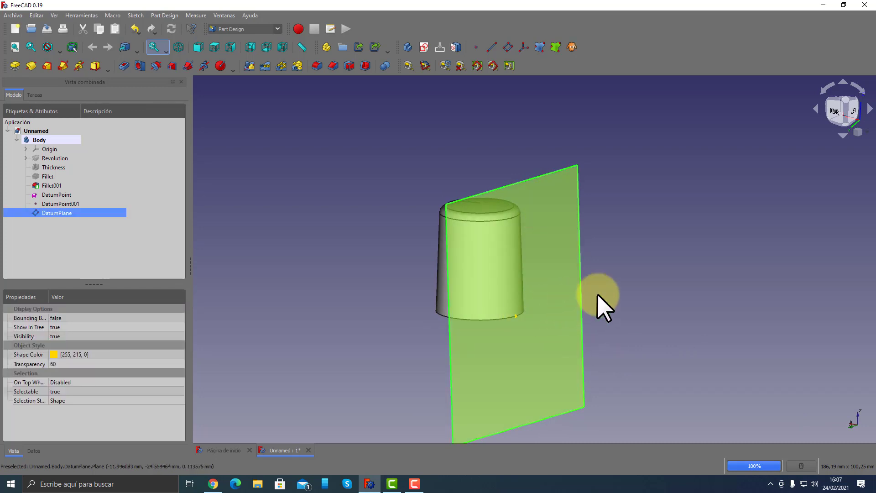
click(561, 237)
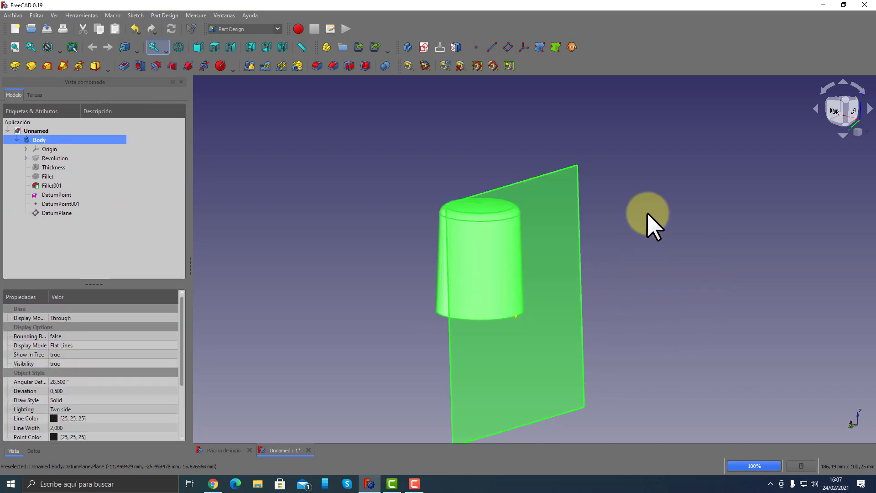
click(555, 166)
click(549, 217)
click(424, 47)
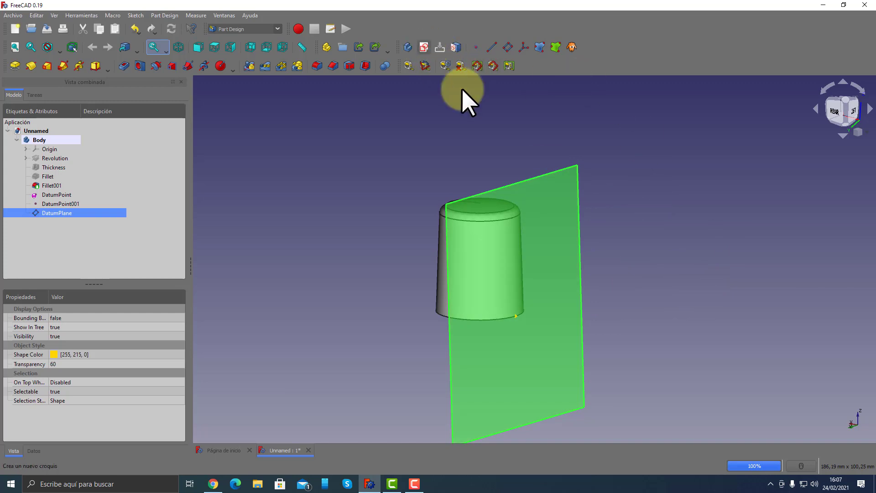
Draw two short lines from the vertical axis, one above the other.
scroll(567, 214, up, 4)
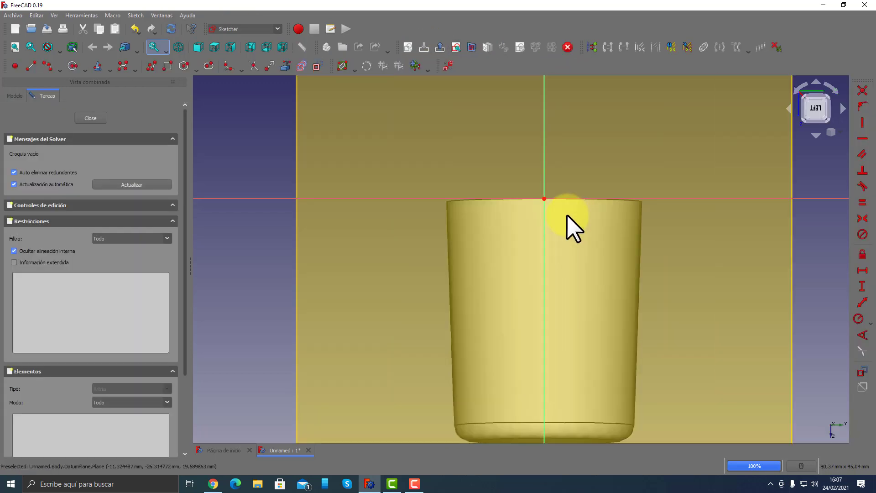
scroll(567, 215, down, 2)
click(801, 86)
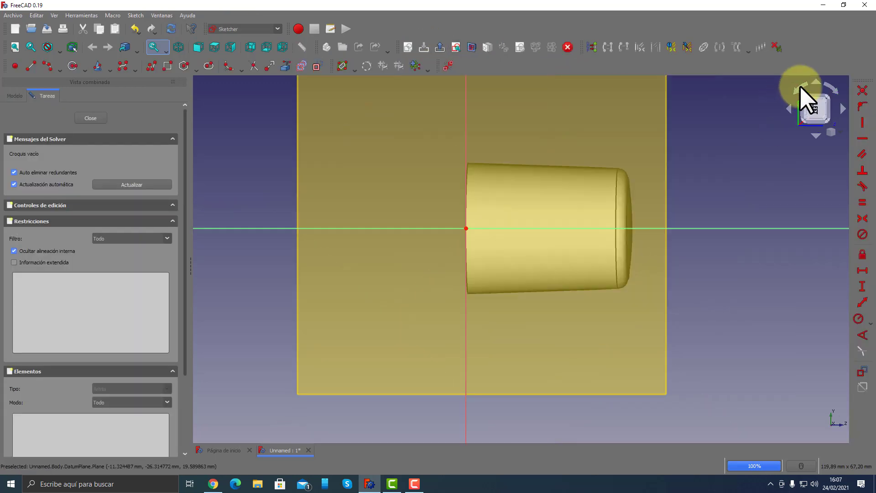
click(801, 86)
scroll(454, 298, up, 2)
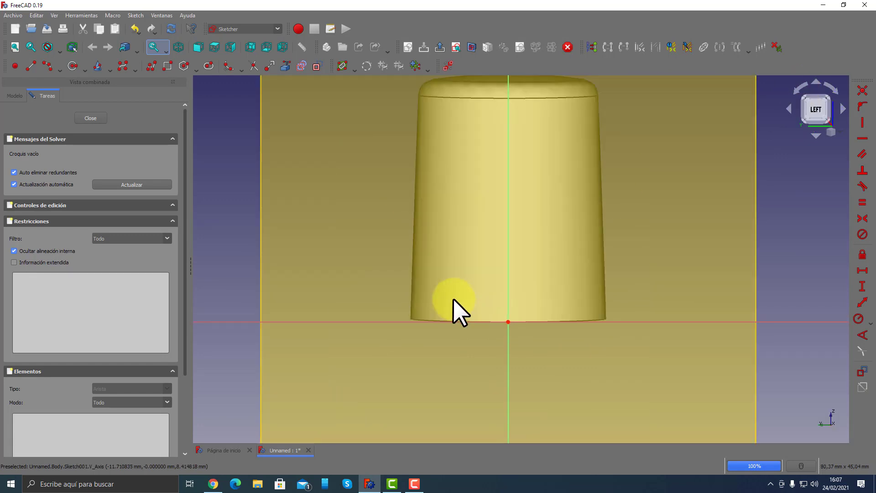
scroll(502, 267, up, 4)
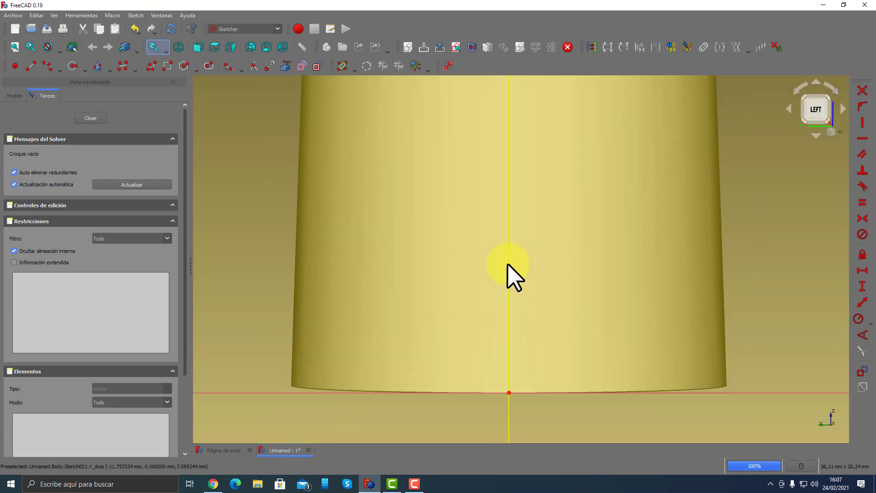
scroll(507, 264, down, 2)
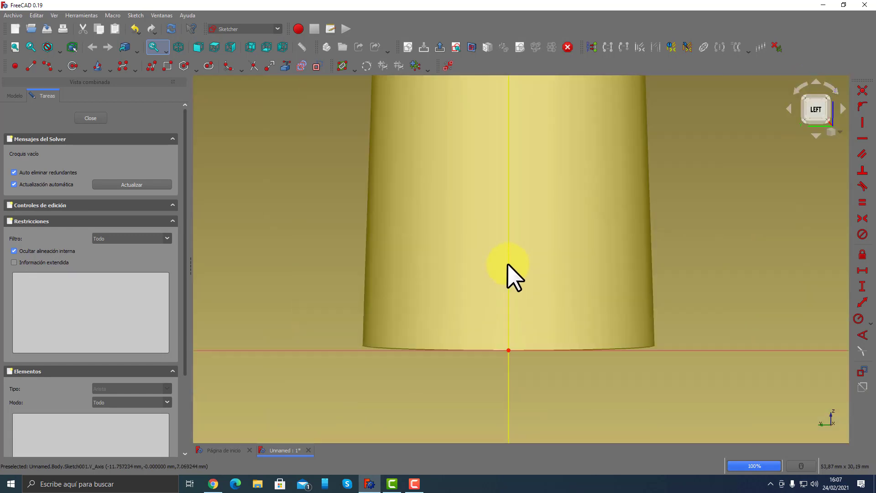
click(46, 67)
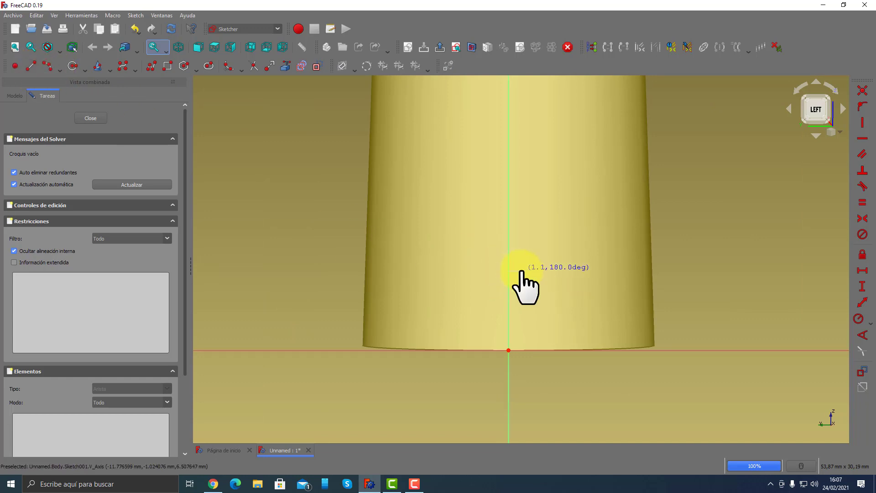
double_click(509, 271)
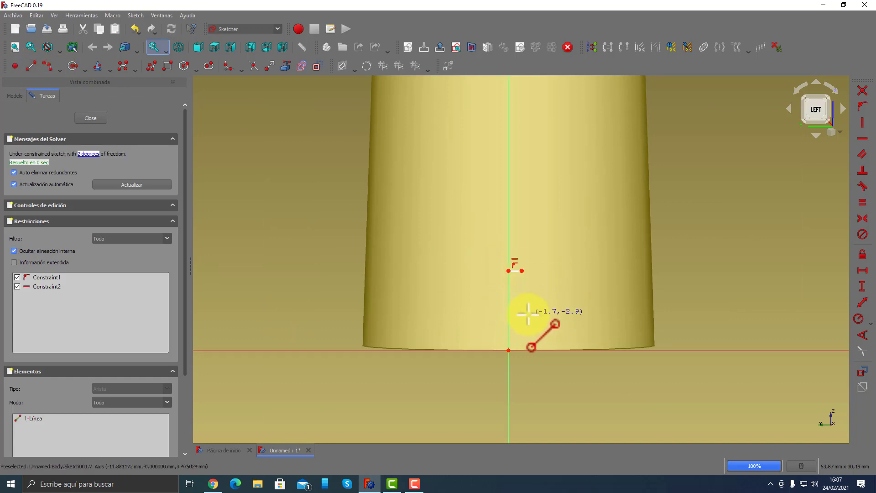
click(508, 311)
double_click(523, 311)
right_click(530, 302)
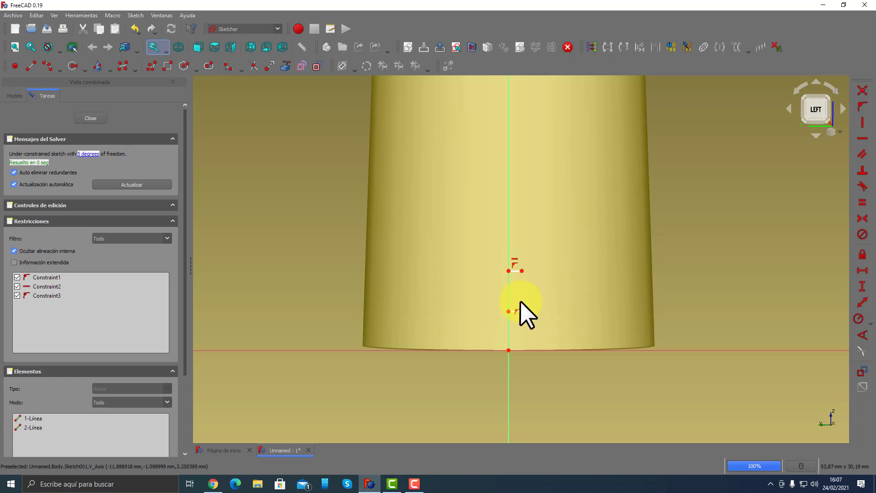
Constrain the lower line horizontal and make both lines equal in length.
scroll(513, 325, up, 4)
click(514, 323)
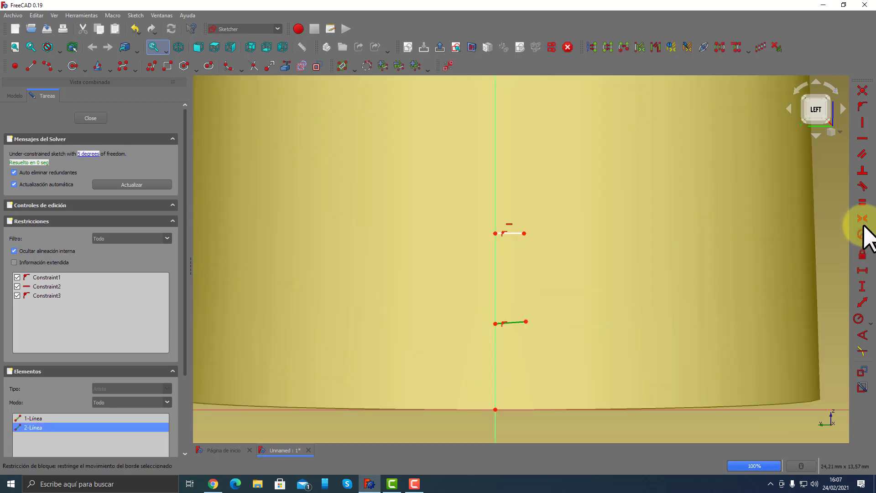
click(864, 138)
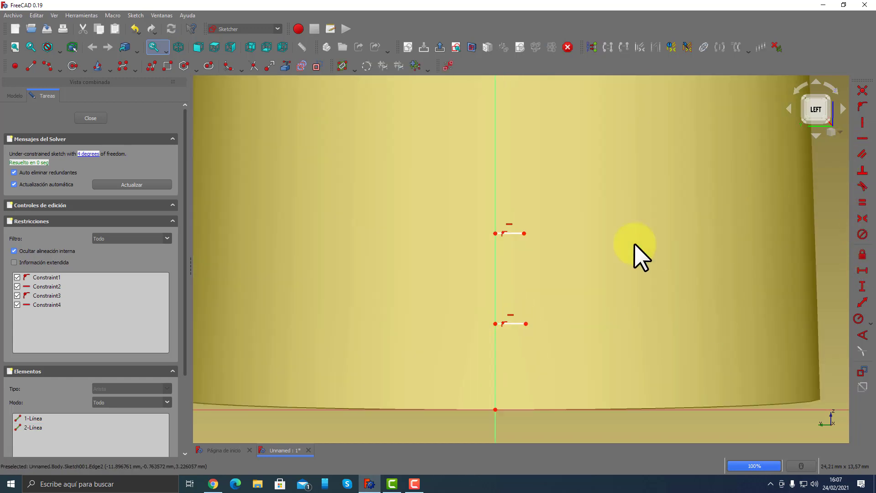
click(515, 234)
click(515, 324)
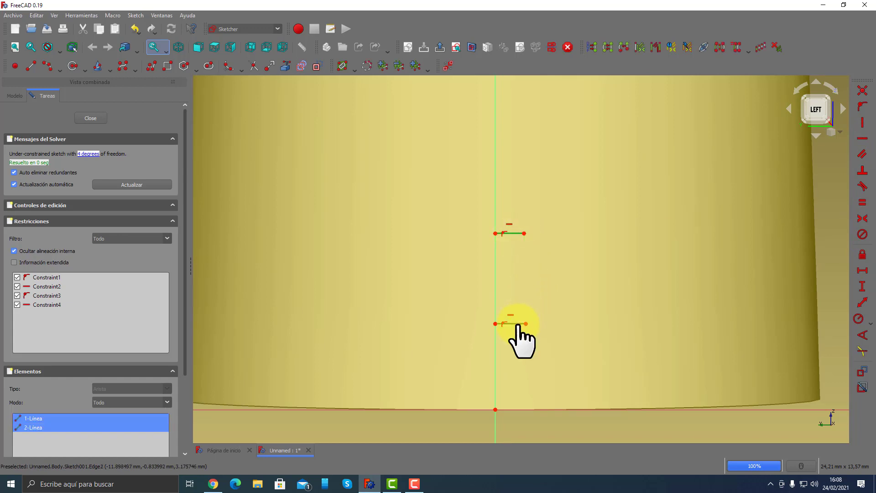
click(863, 202)
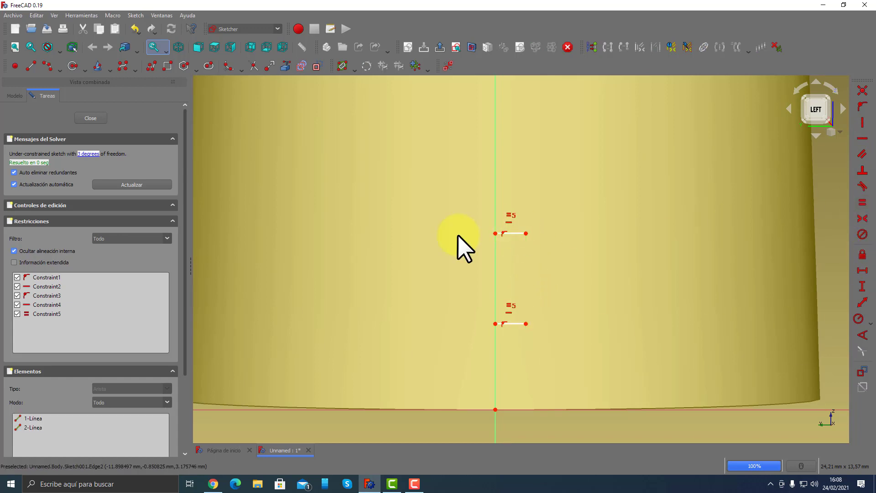
Draw a right-bulging arc between the lines' right ends, tangent to both lines.
click(47, 66)
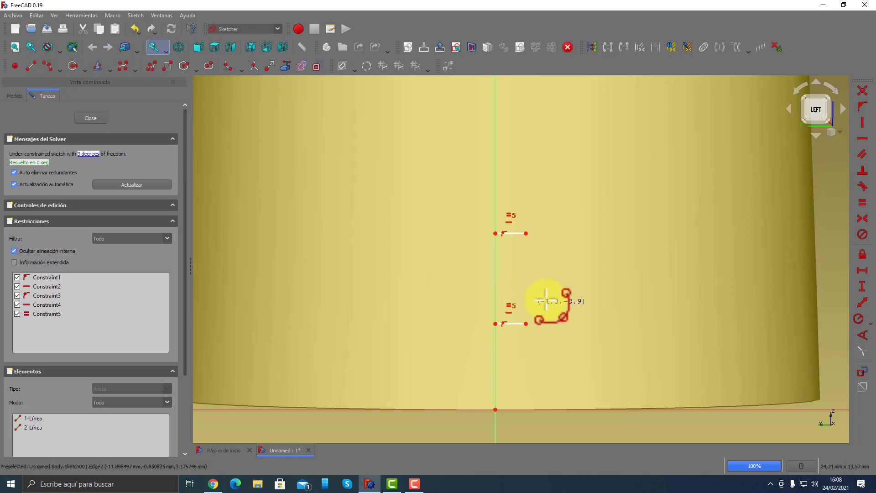
click(526, 234)
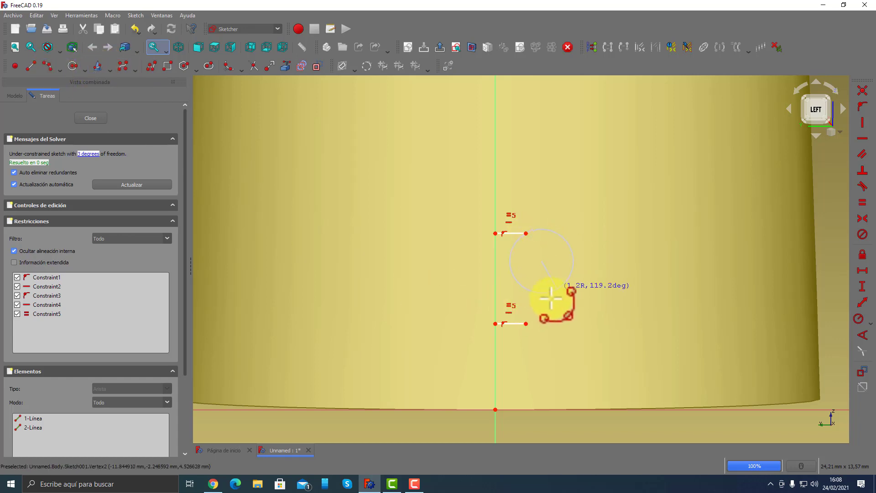
click(526, 324)
click(564, 289)
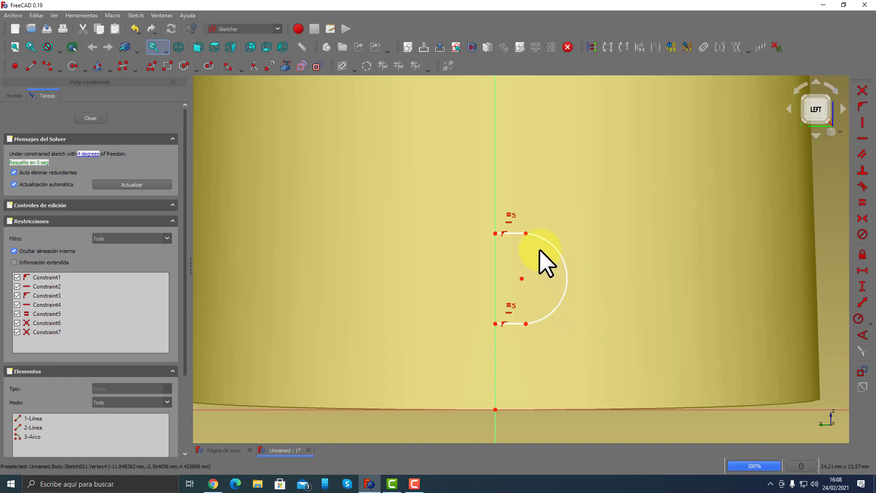
click(519, 234)
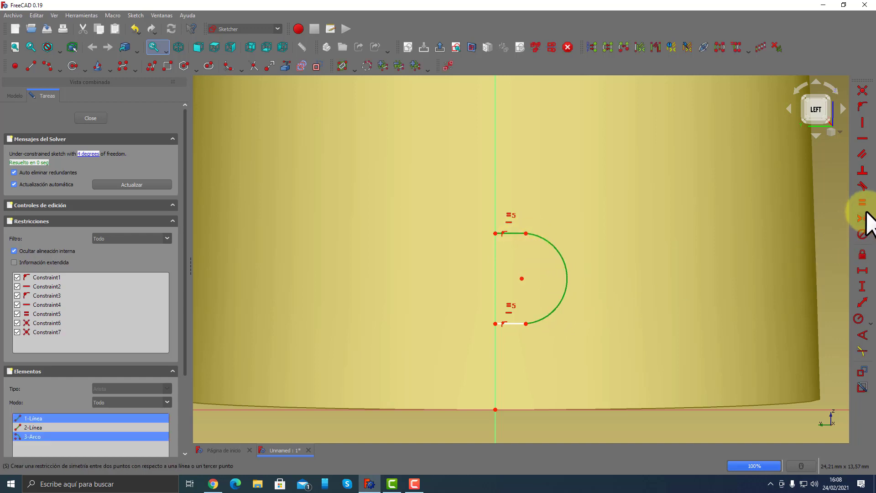
click(866, 191)
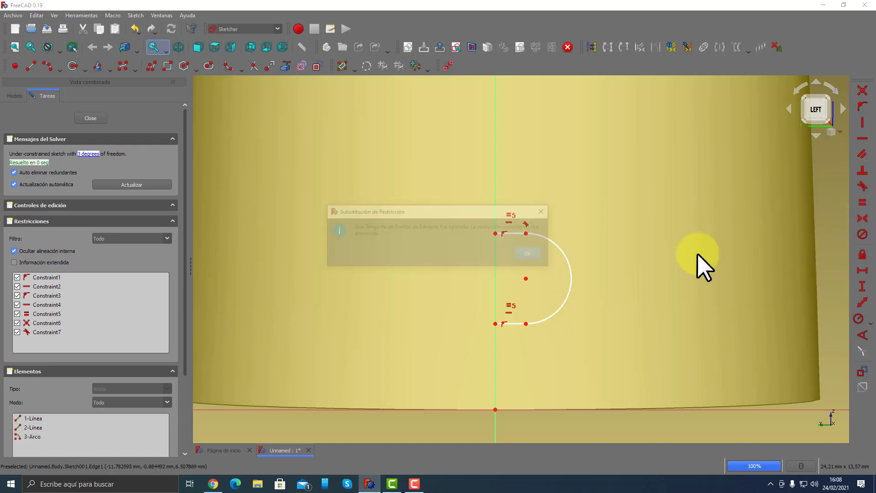
click(529, 252)
click(532, 323)
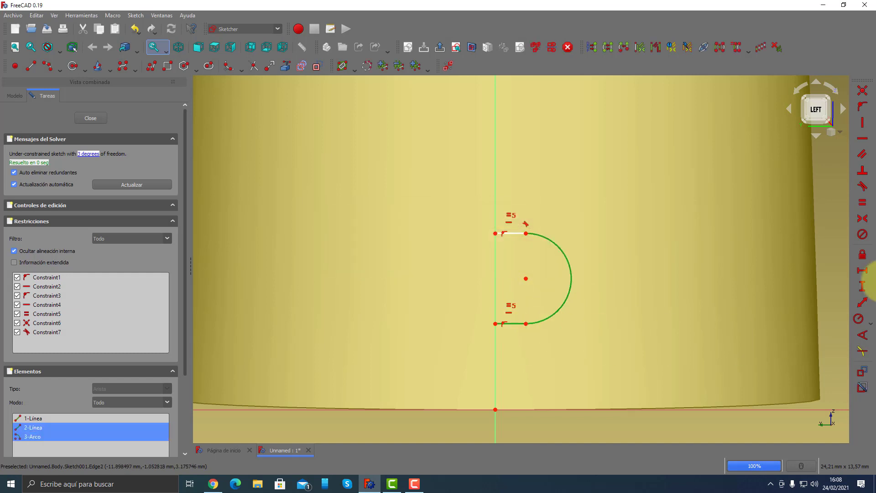
click(863, 188)
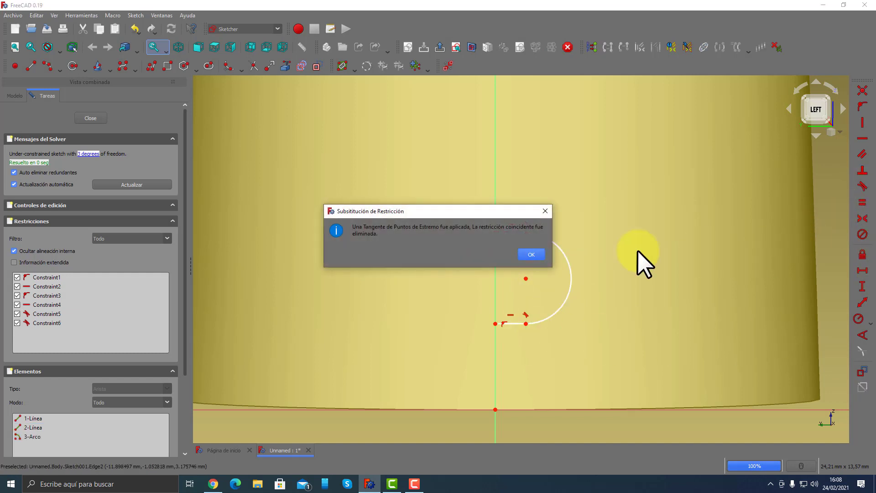
click(532, 254)
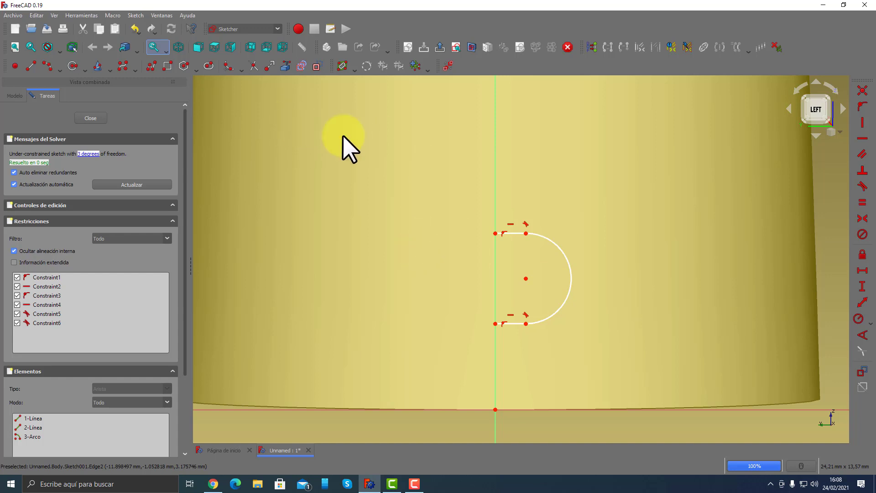
Set the arc's radius to 1 mm.
click(860, 319)
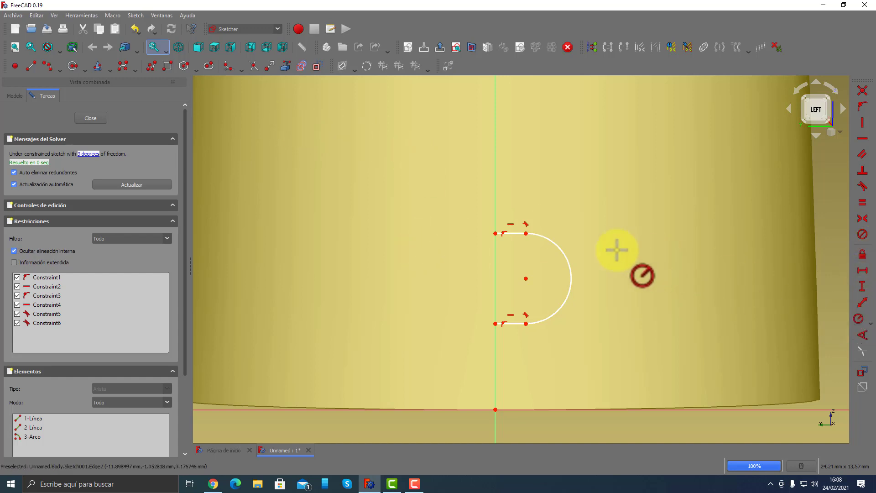
click(560, 249)
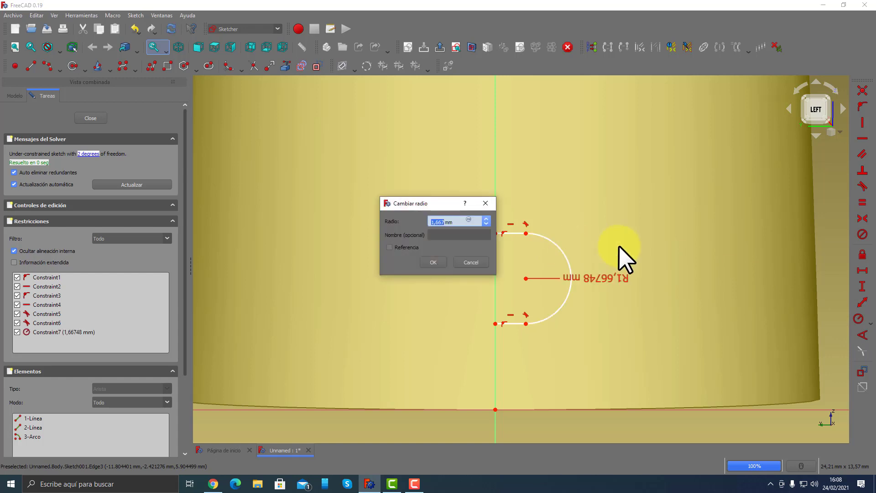
text(1)
key(Return)
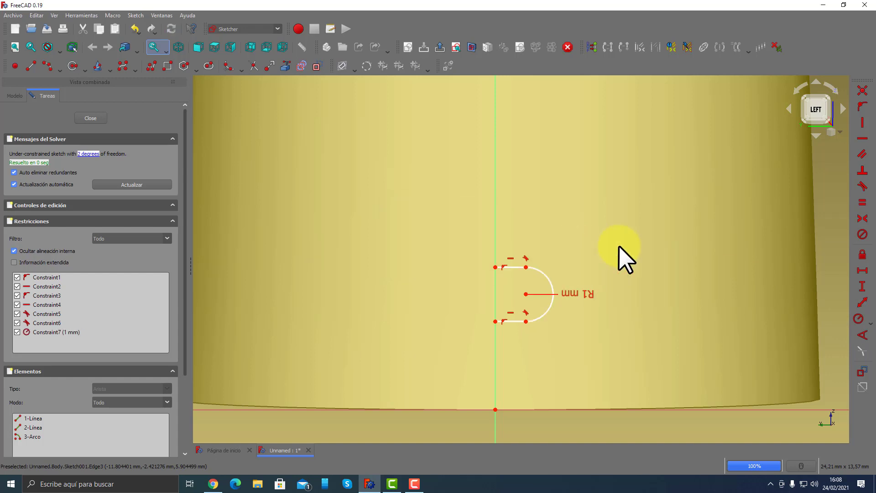
scroll(519, 267, up, 2)
Constrain the upper line's horizontal distance to 0,01 mm and move the dimension label aside.
click(515, 267)
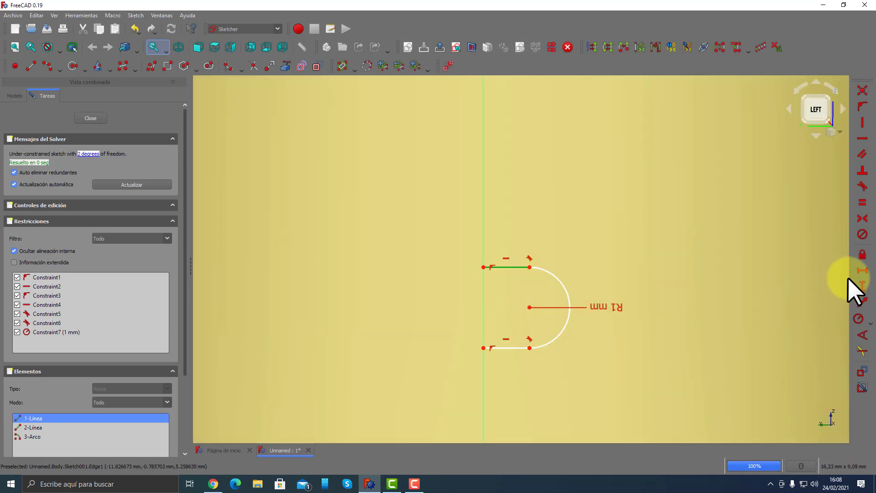
click(862, 272)
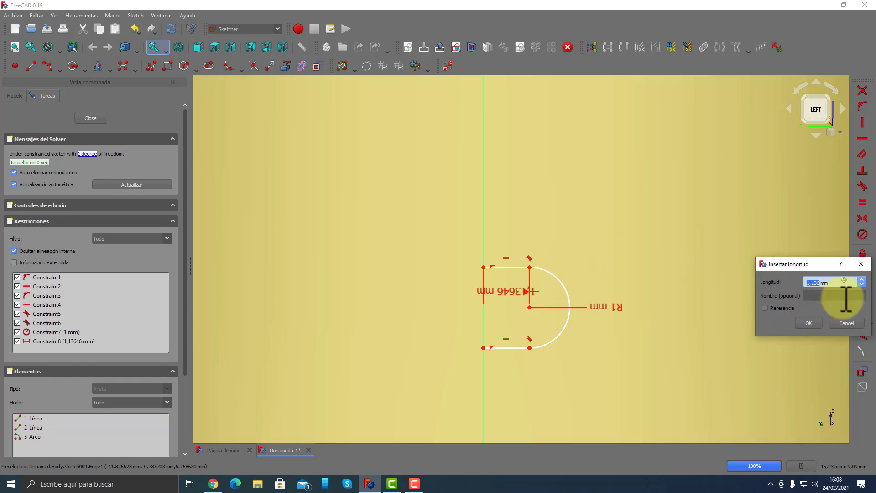
text(0,01)
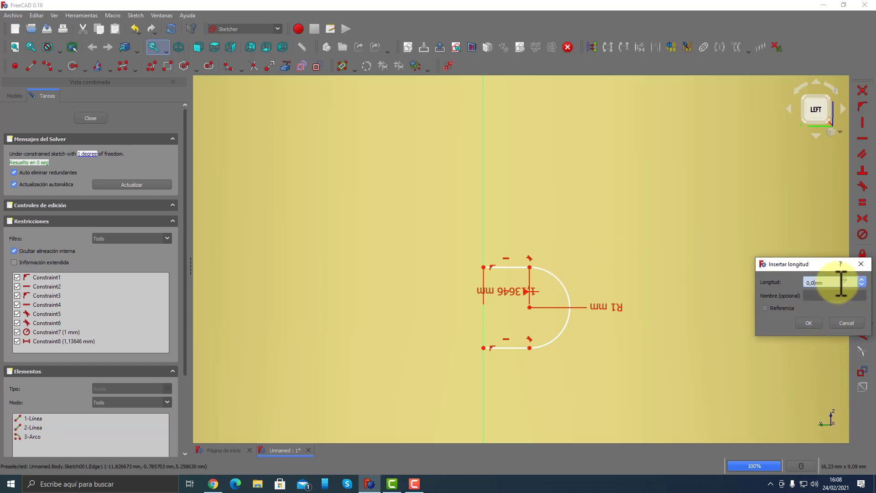
key(Return)
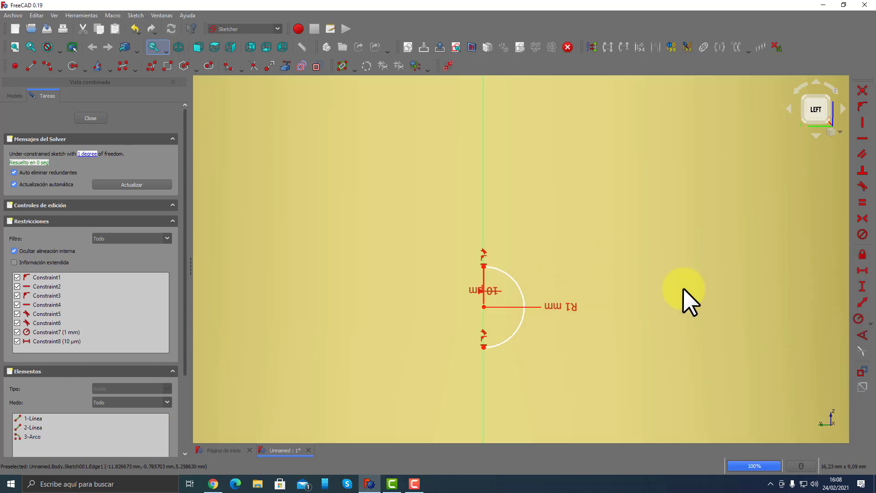
mouse_move(477, 289)
mouse_down()
mouse_move(521, 225)
mouse_move(515, 227)
mouse_up()
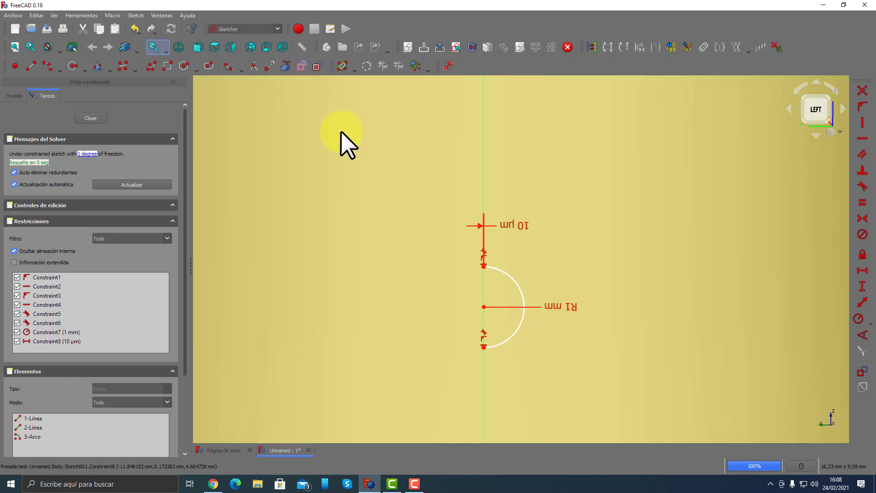
Face the sketch squarely and move the R1 mm and 10 µm labels clear.
click(457, 48)
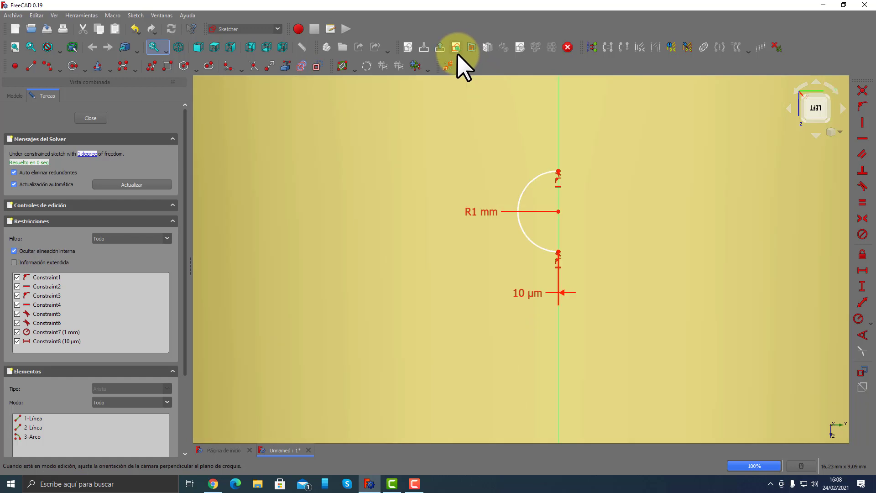
scroll(552, 190, up, 3)
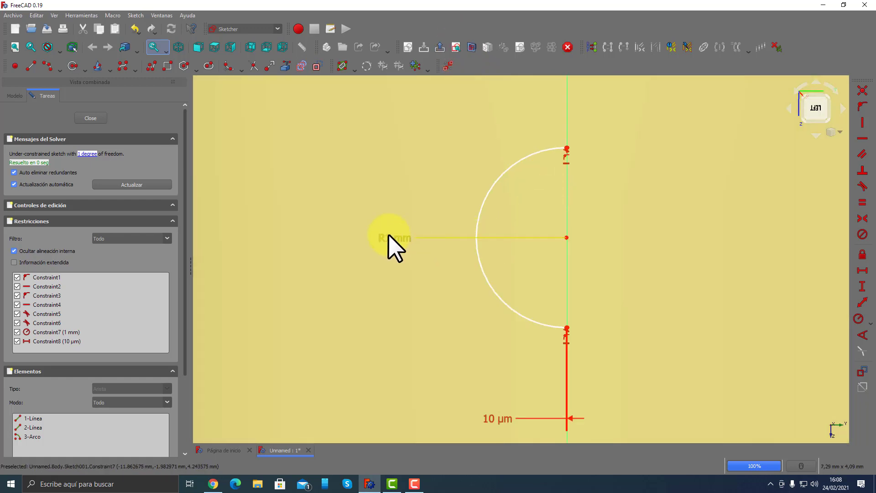
drag(388, 234, 413, 205)
drag(503, 420, 468, 371)
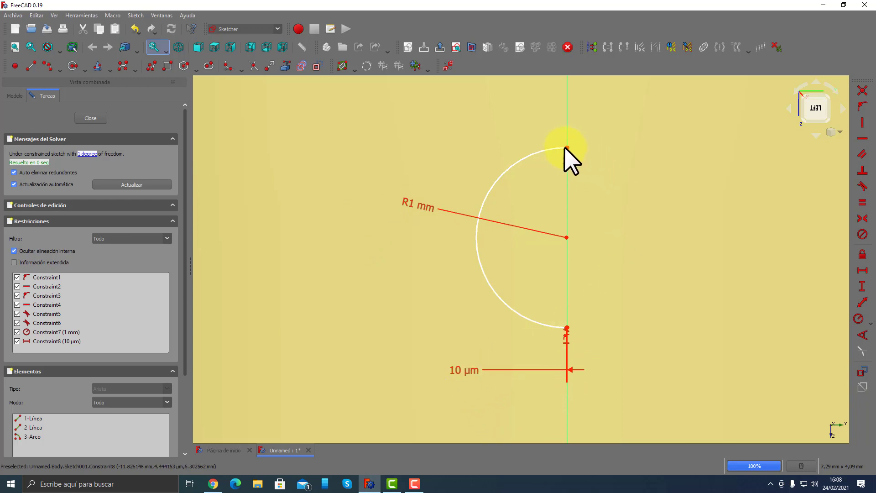
scroll(565, 147, up, 8)
scroll(565, 147, up, 10)
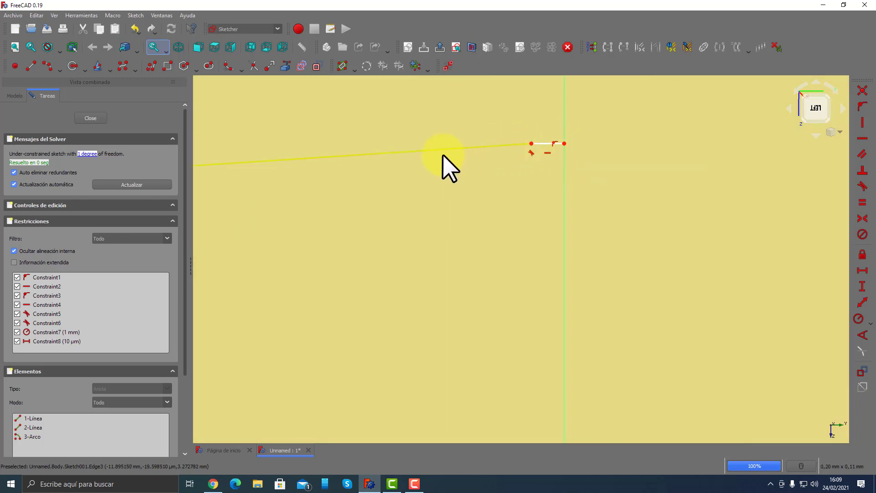
Draw a line from the arc's top endpoint to the vertical axis.
click(31, 66)
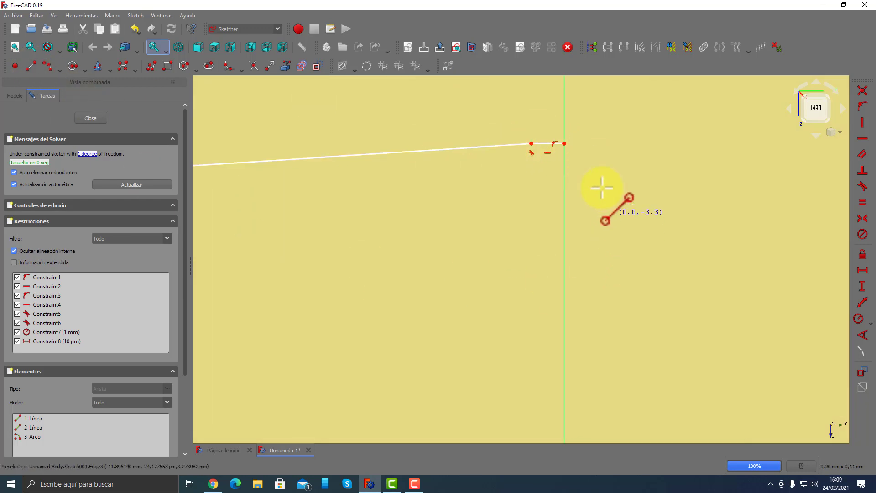
click(565, 143)
scroll(645, 267, down, 3)
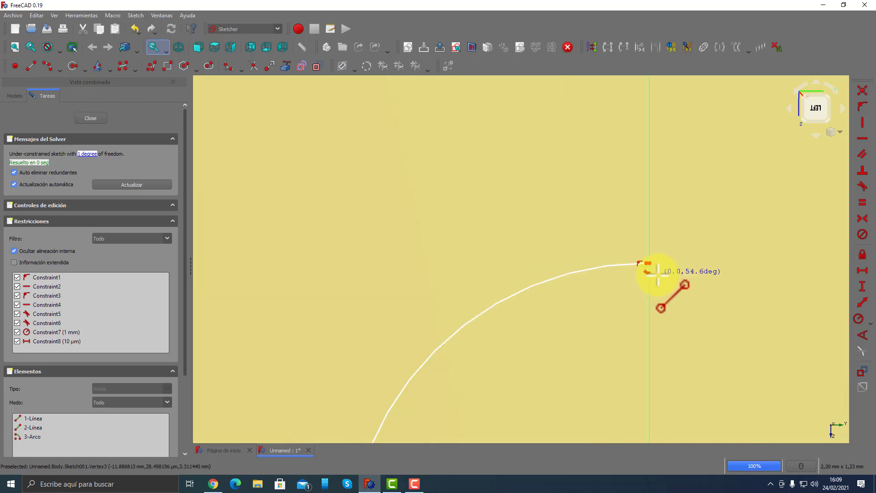
scroll(639, 297, down, 5)
scroll(648, 336, down, 2)
scroll(654, 335, up, 3)
scroll(651, 303, up, 3)
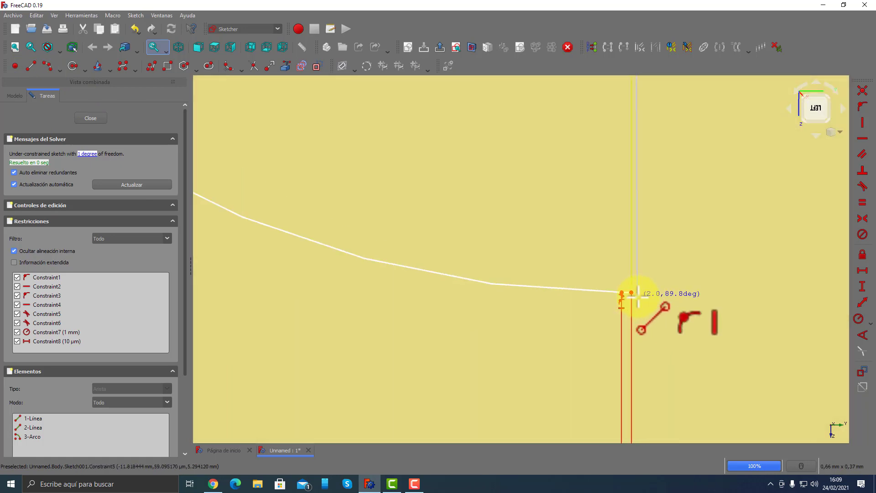
scroll(626, 297, up, 2)
scroll(636, 294, up, 2)
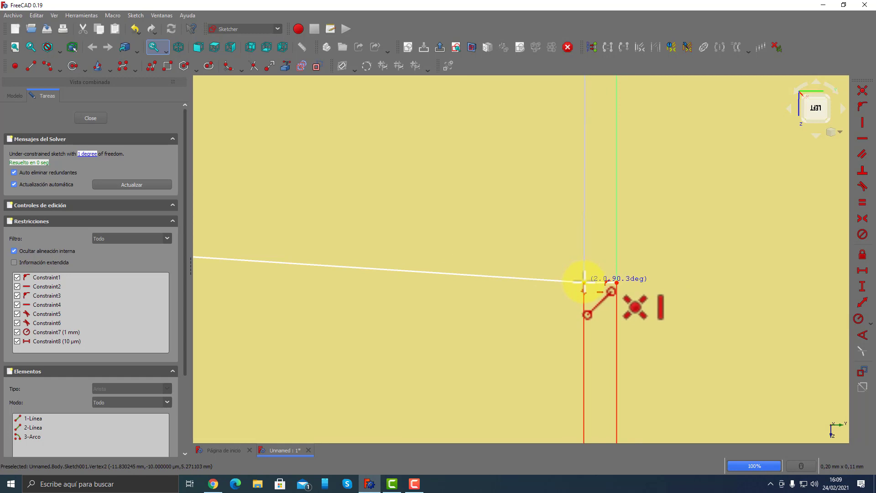
click(616, 283)
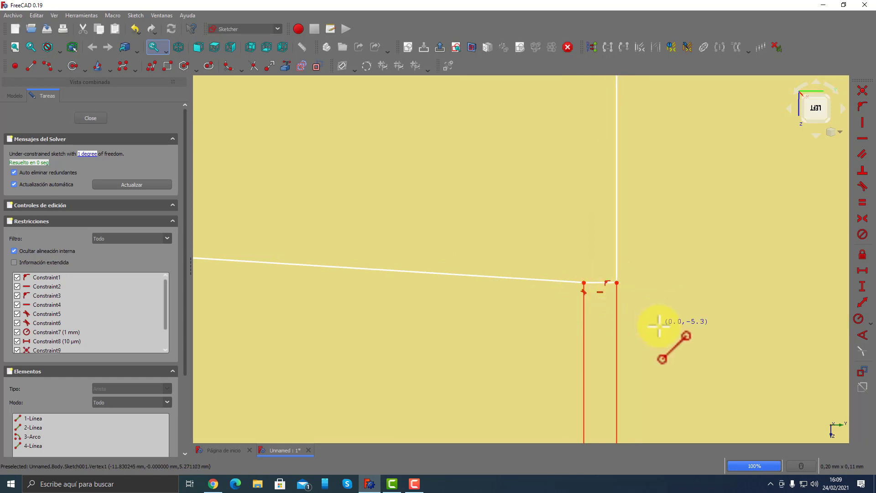
scroll(659, 287, down, 2)
scroll(659, 287, down, 3)
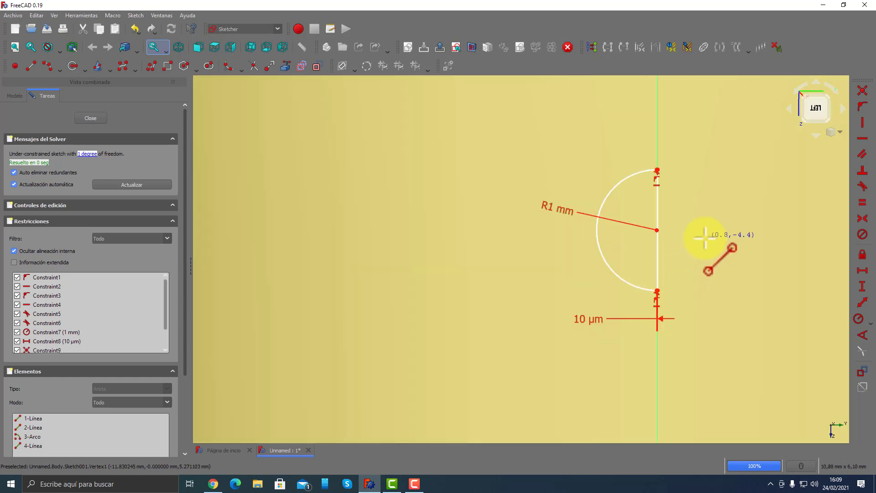
scroll(690, 280, down, 2)
scroll(712, 288, down, 2)
scroll(731, 283, up, 2)
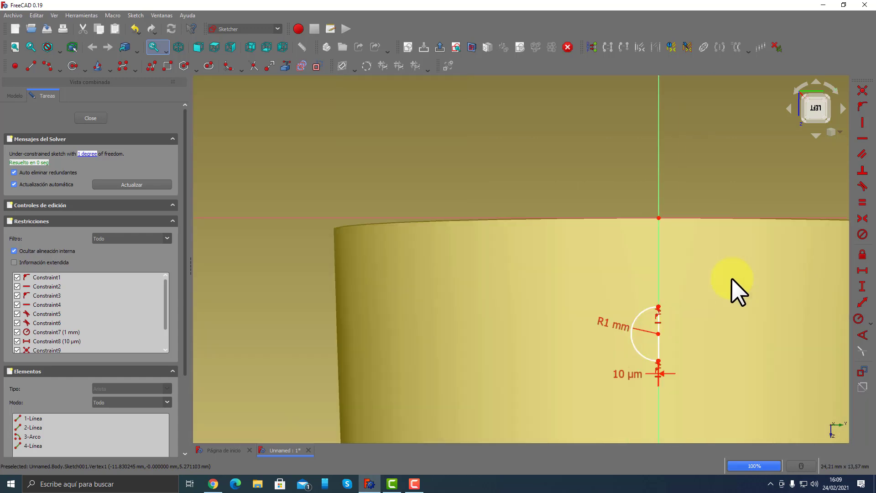
Add a 1,5 mm vertical distance from the rim point to the arc centre.
click(863, 286)
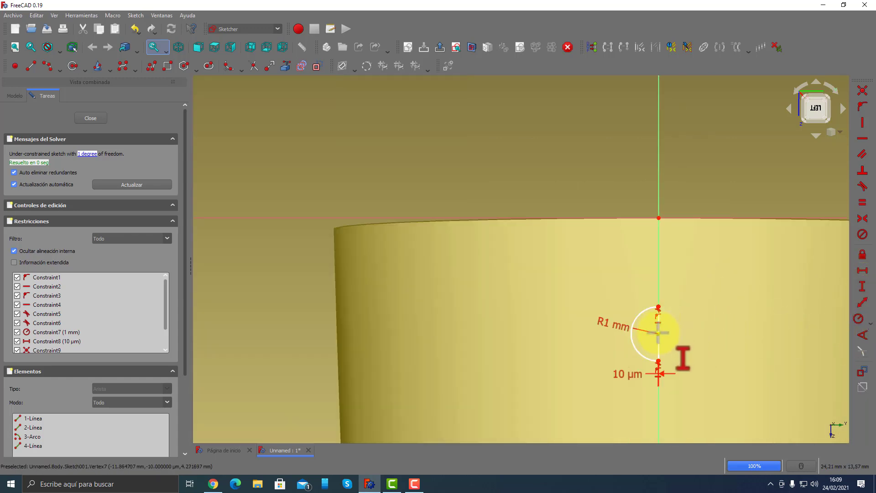
right_click(658, 219)
click(659, 333)
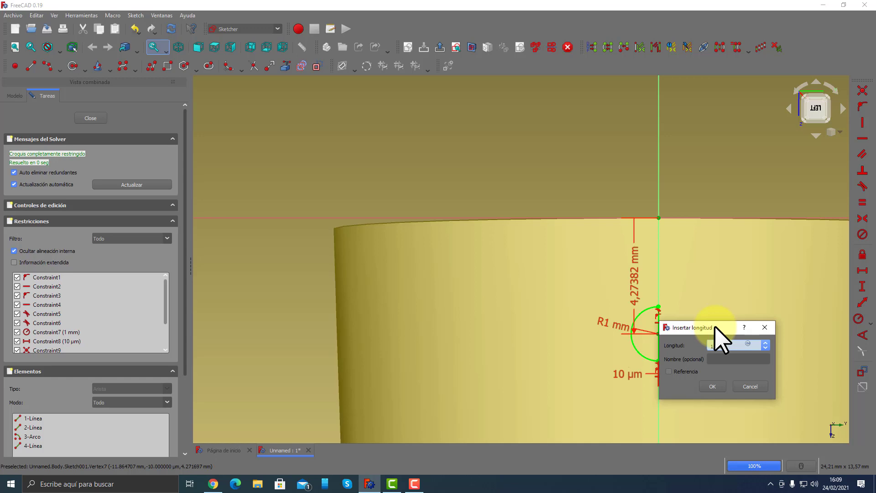
key(Return)
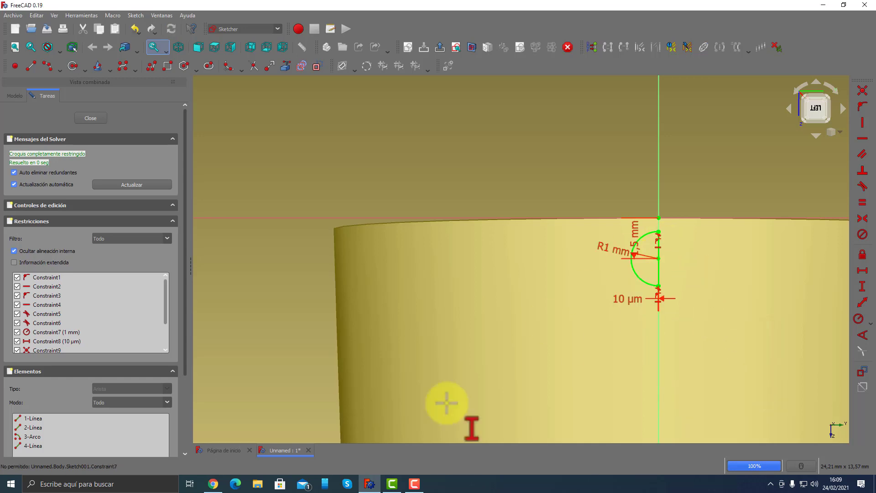
click(214, 484)
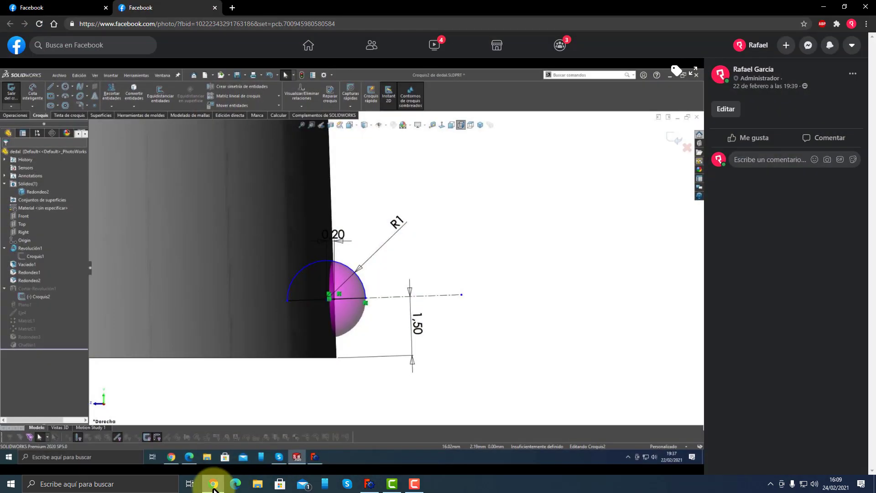
click(213, 485)
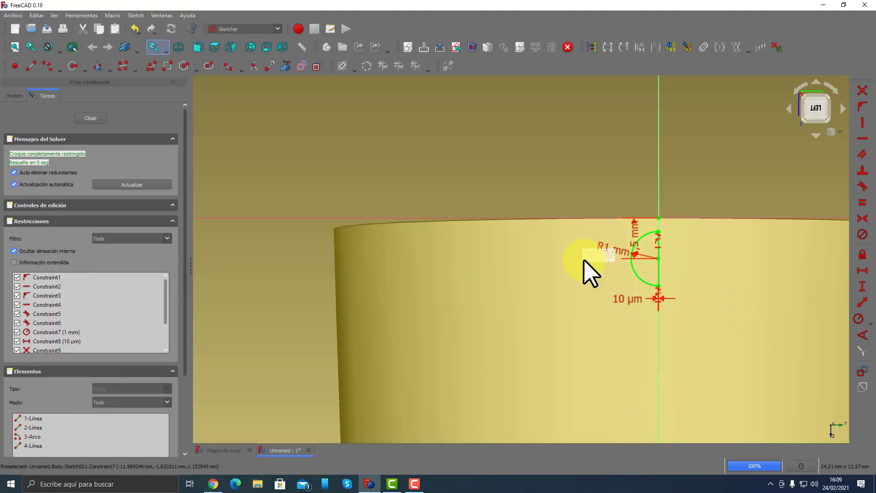
Draw a line down the vertical axis from the arc's top endpoint.
drag(605, 249, 587, 268)
scroll(671, 260, up, 3)
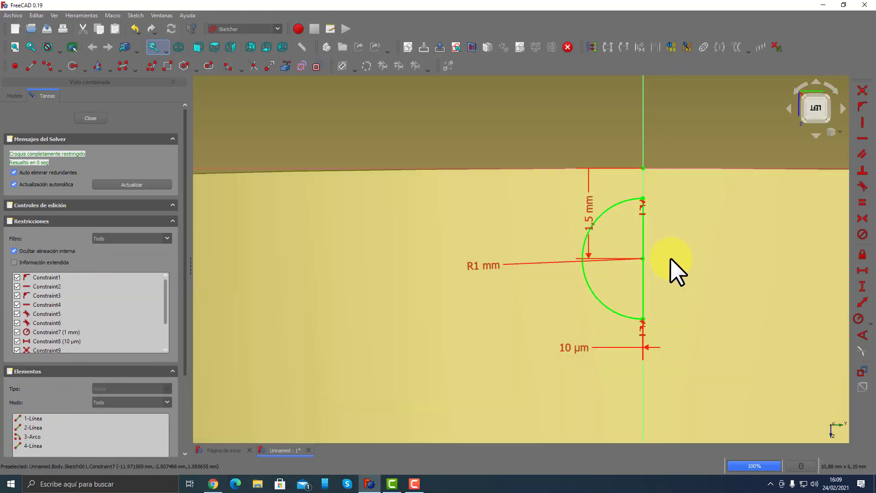
click(30, 66)
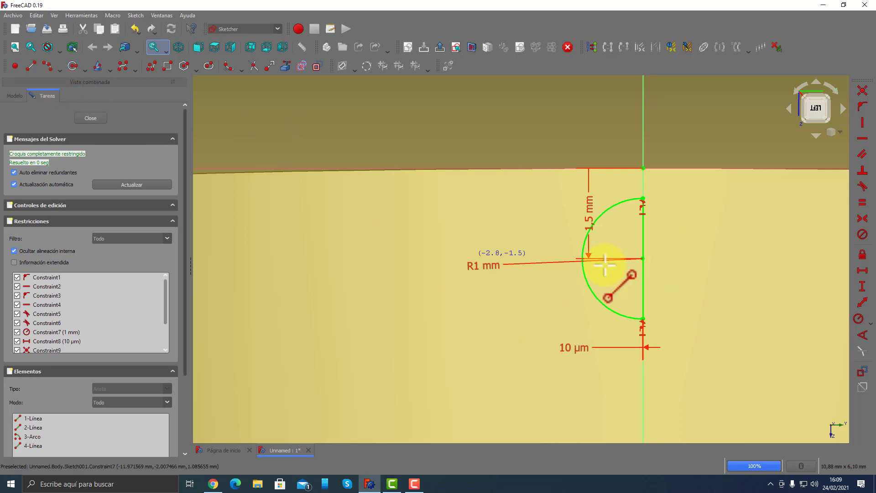
scroll(651, 201, up, 3)
scroll(651, 201, up, 3)
scroll(632, 192, up, 2)
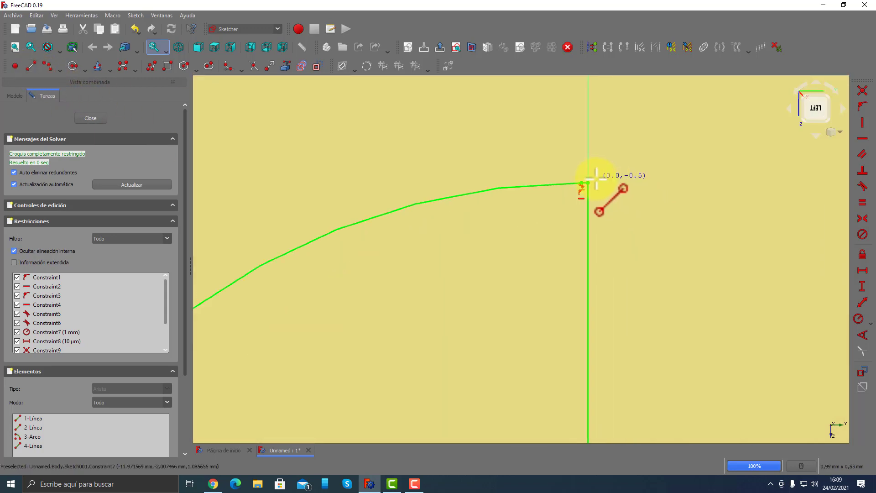
click(588, 183)
scroll(662, 251, down, 8)
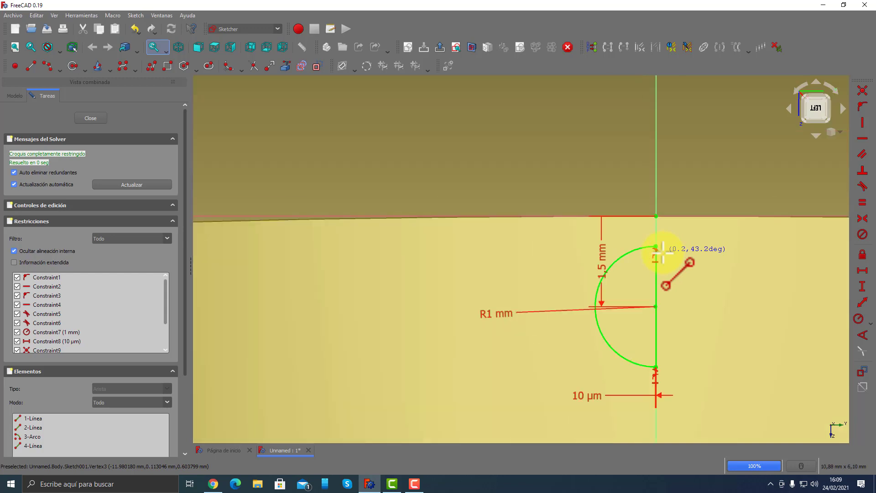
scroll(653, 370, up, 5)
scroll(647, 367, down, 3)
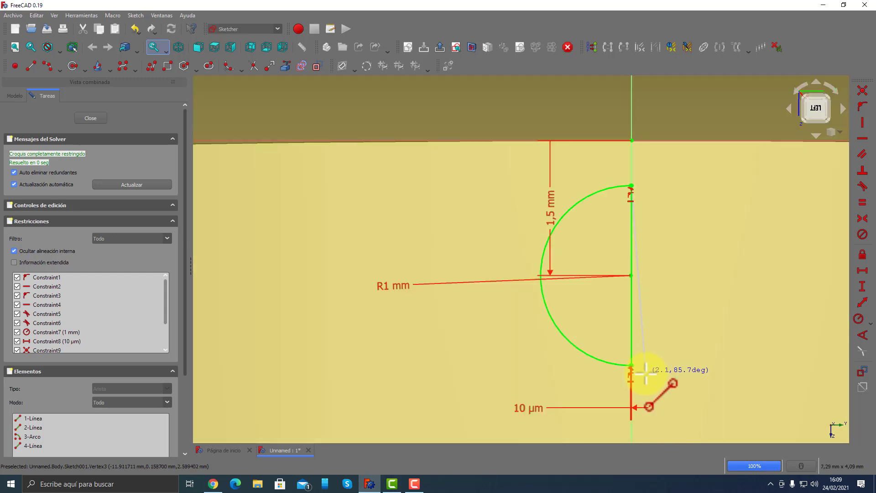
scroll(645, 411, down, 5)
click(644, 430)
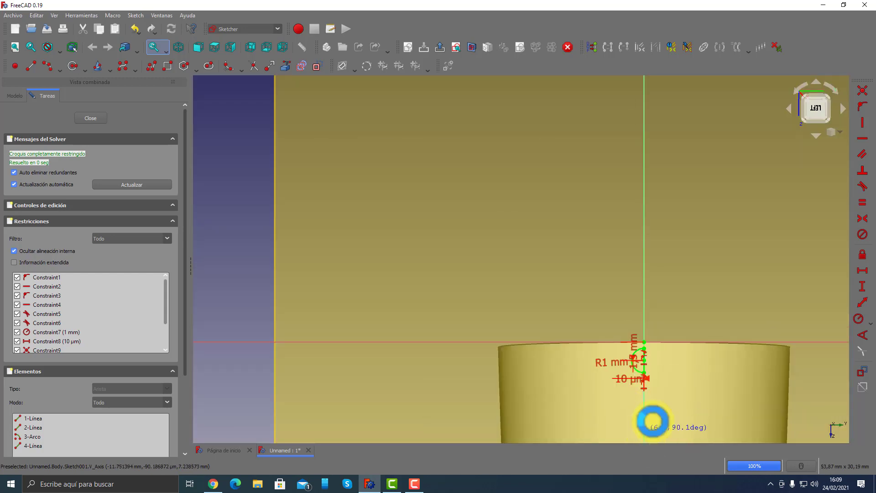
Toggle the vertical line to construction geometry and close the sketch.
click(644, 416)
right_click(697, 385)
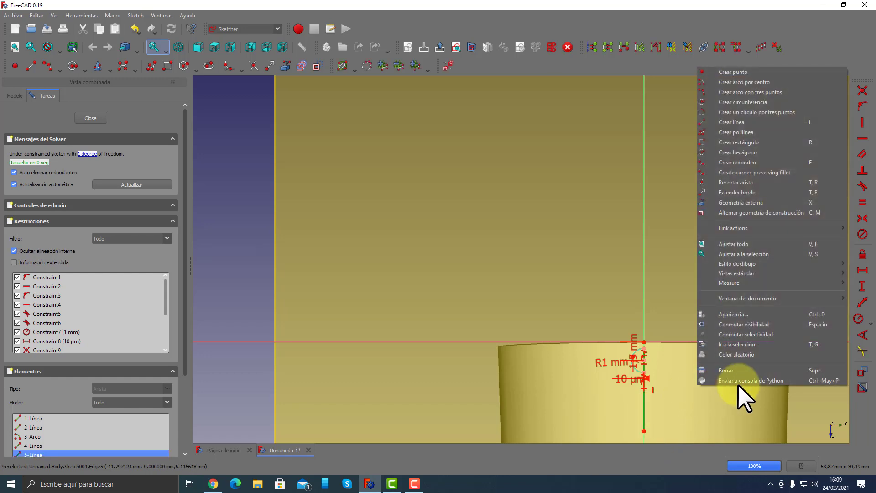
click(763, 213)
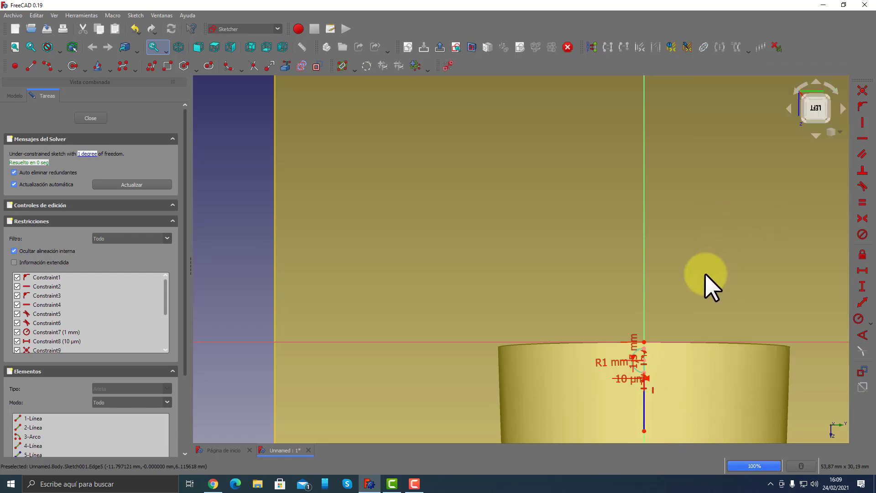
scroll(656, 370, up, 5)
scroll(640, 270, down, 2)
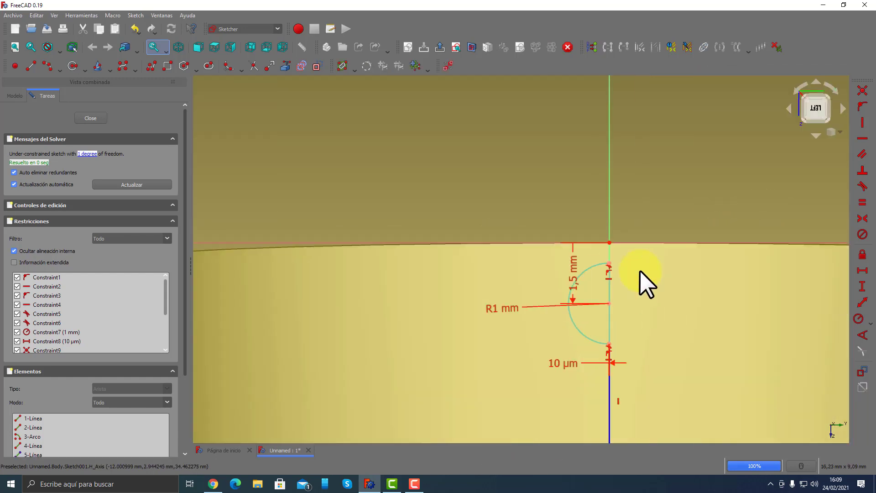
scroll(640, 270, down, 3)
click(90, 118)
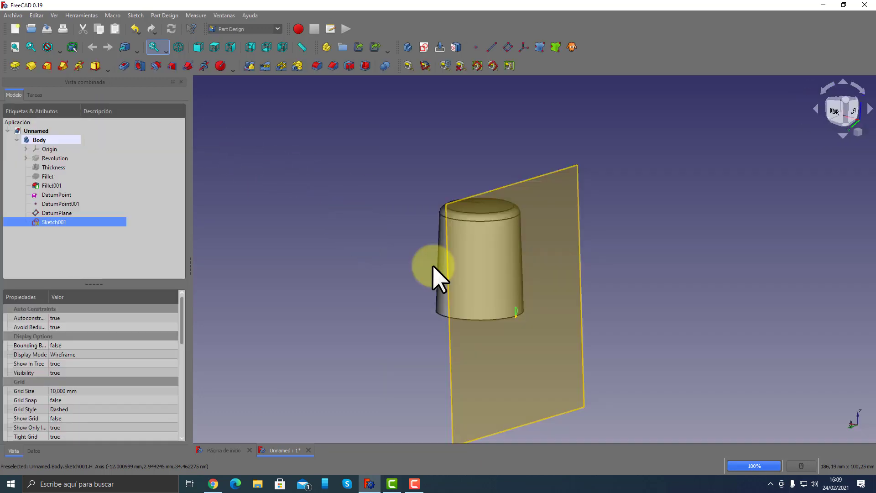
Hide DatumPlane and select Sketch001, the half-circle profile, in the tree.
middle_drag(433, 265, 522, 314)
scroll(522, 314, up, 4)
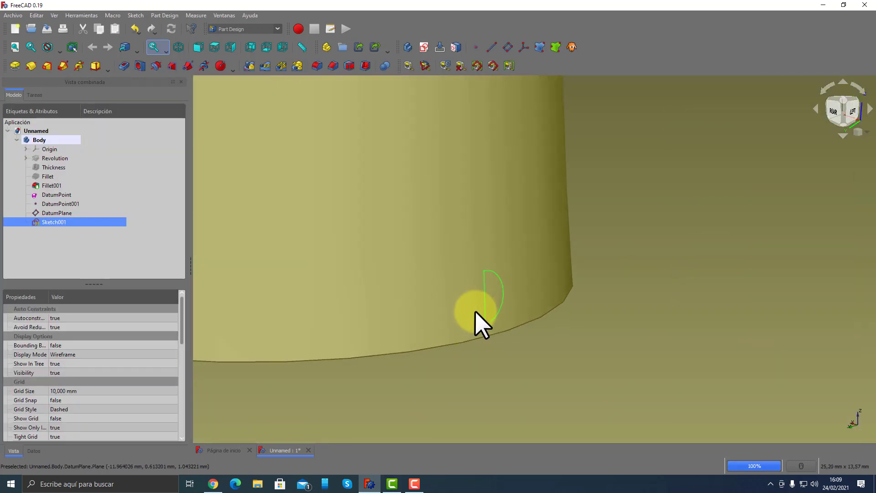
scroll(476, 311, down, 6)
click(540, 263)
key(space)
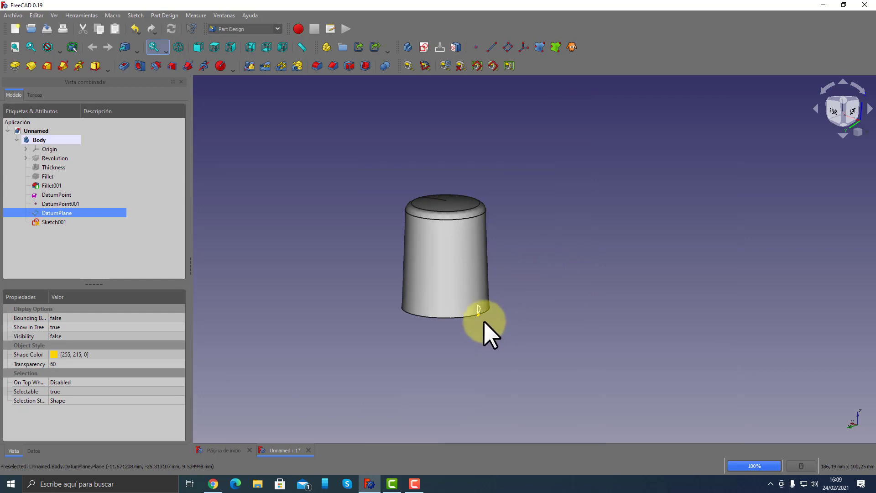
scroll(484, 321, up, 5)
scroll(525, 347, up, 2)
click(584, 359)
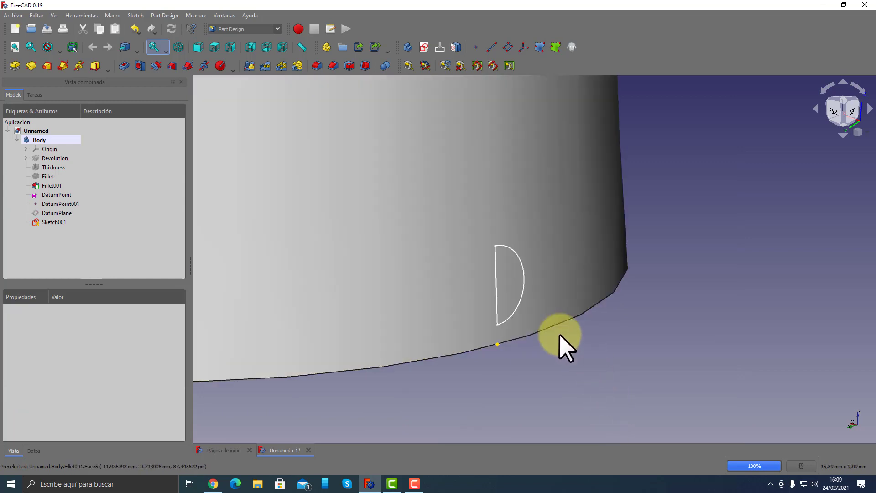
click(48, 222)
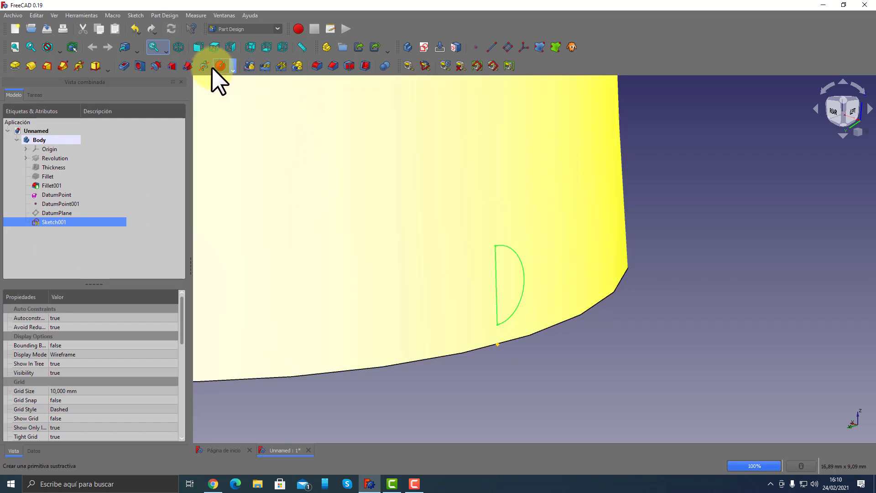
Cancel the accidental Revolution and start a Groove around 'Línea de construcción 1'.
click(30, 65)
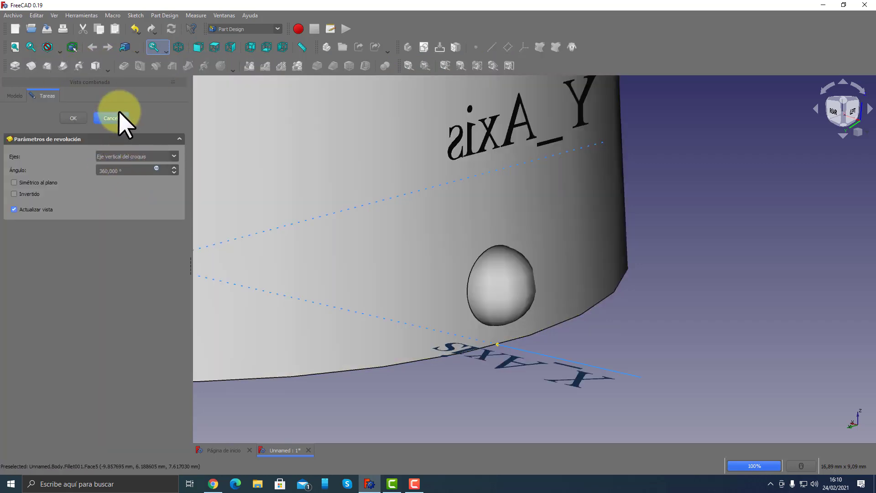
click(114, 117)
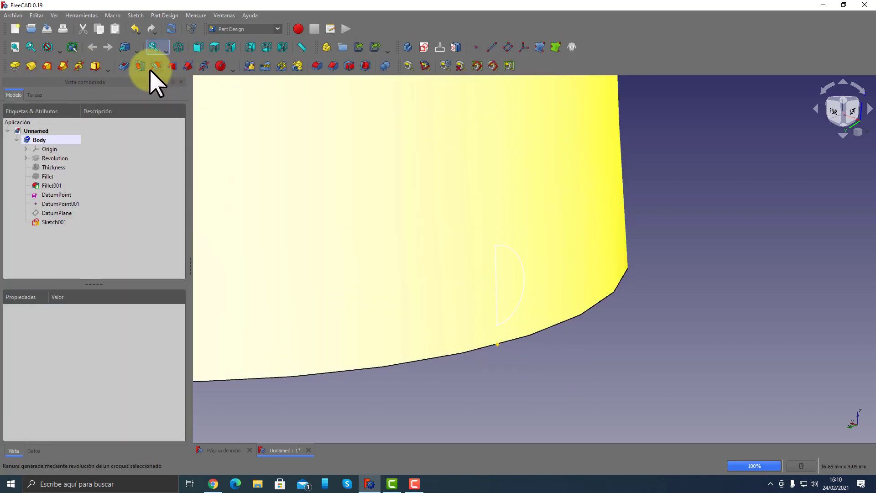
click(156, 66)
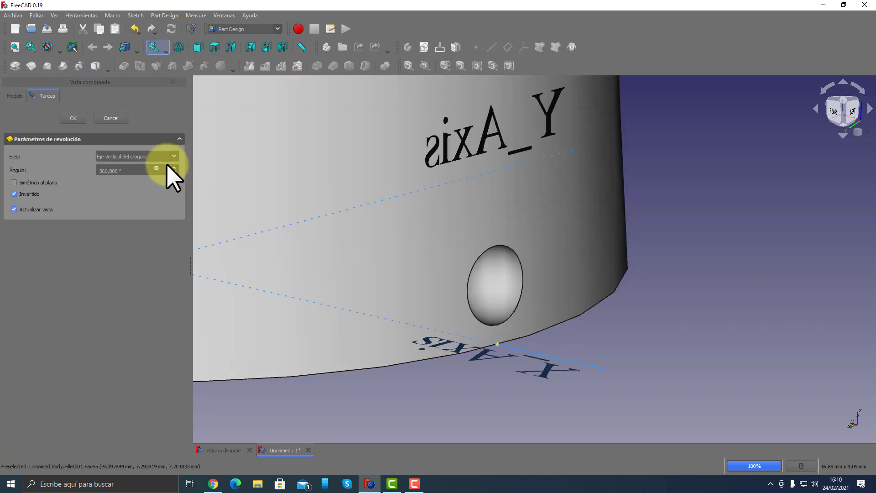
click(174, 155)
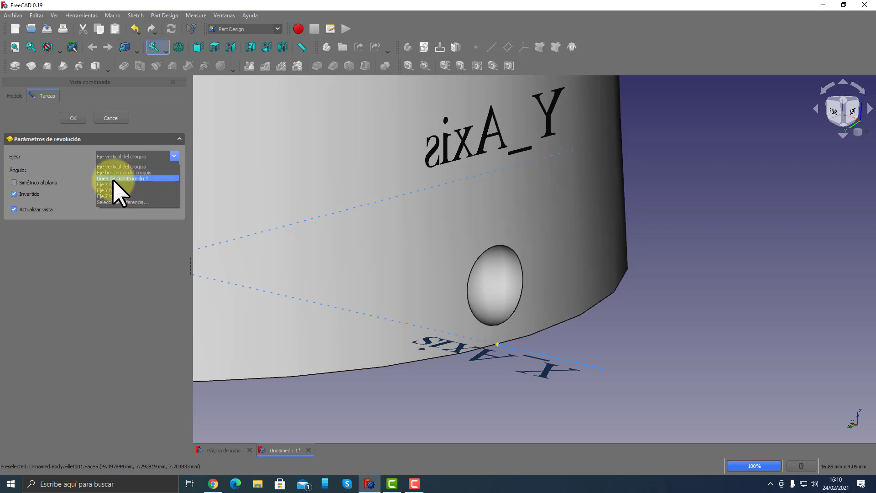
click(139, 178)
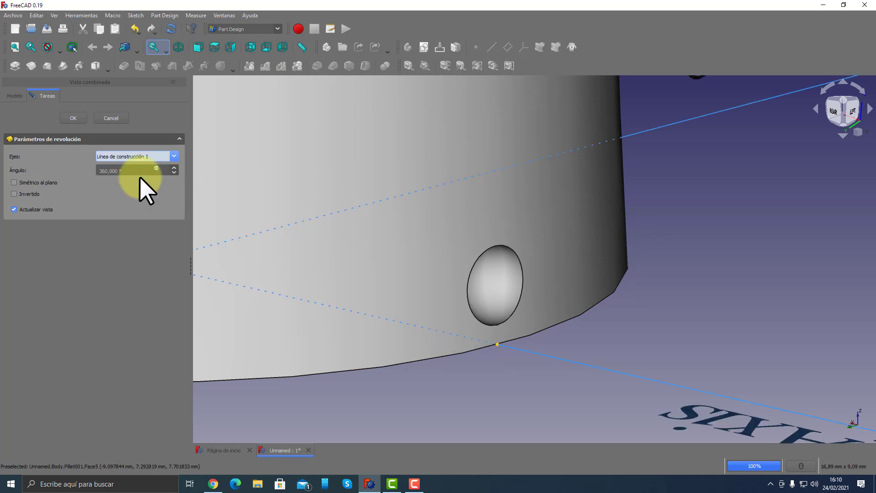
Check the dimple, confirm the 360° groove, and select DatumPlane in the tree.
scroll(648, 380, down, 5)
mouse_move(655, 362)
middle_down()
mouse_move(499, 352)
mouse_move(448, 331)
mouse_move(676, 385)
middle_up()
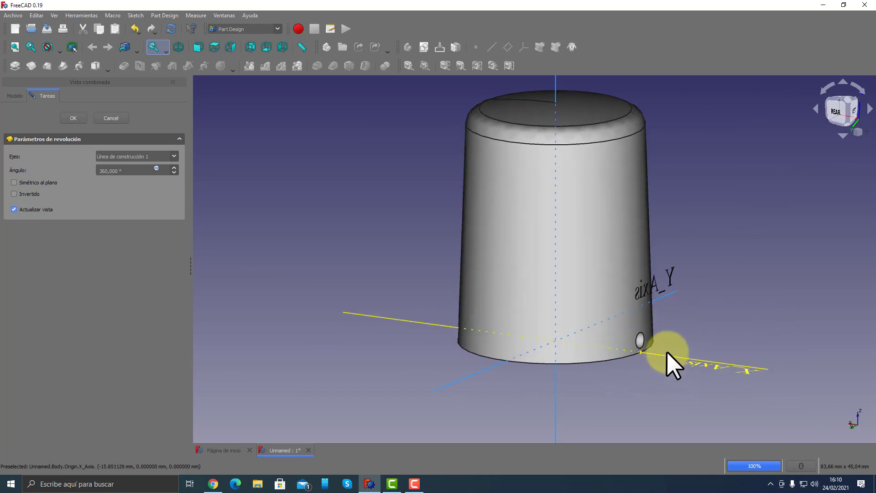
scroll(671, 362, up, 3)
middle_drag(664, 352, 648, 354)
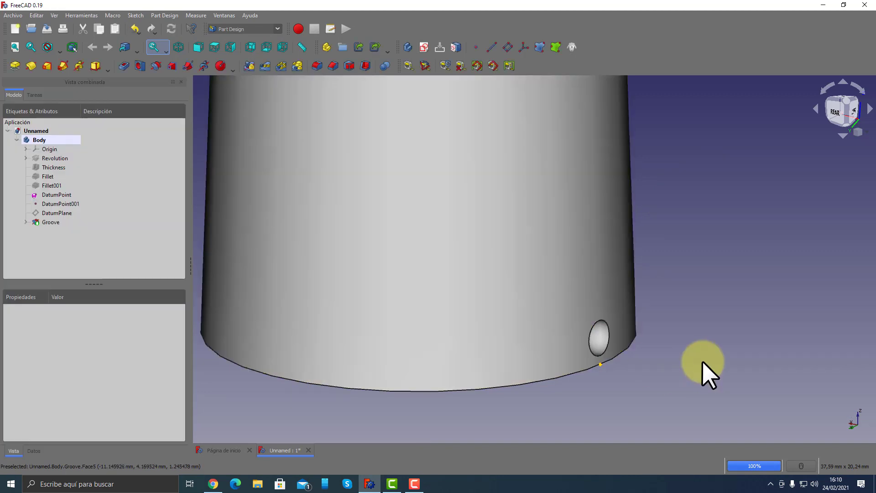
mouse_move(704, 368)
middle_down()
mouse_move(544, 319)
mouse_move(534, 277)
mouse_move(567, 309)
mouse_move(704, 360)
mouse_move(680, 365)
middle_up()
scroll(740, 343, up, 2)
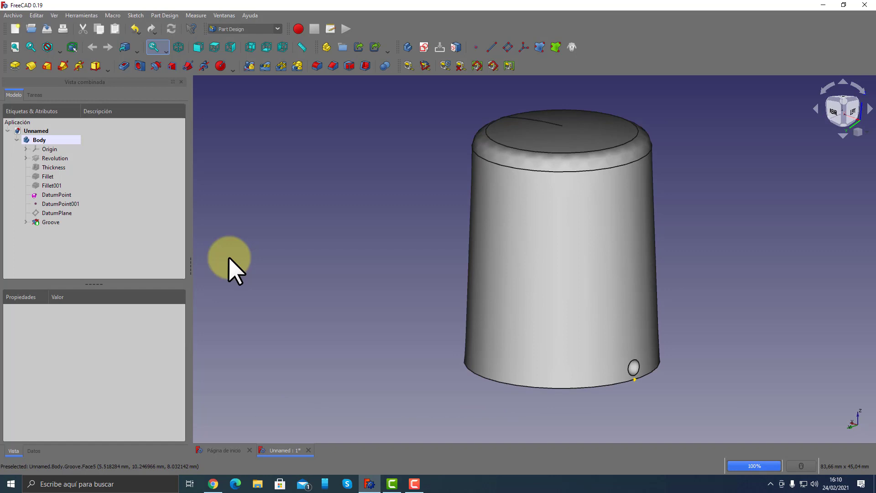
click(63, 215)
Attach a new DatumLine to DatumPlane in 'Objetos de Y' mode and hide the plane.
key(space)
click(252, 225)
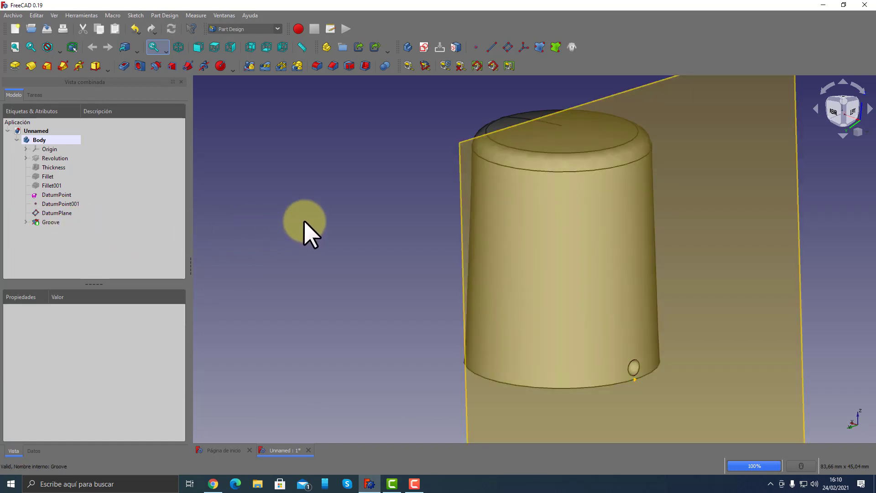
click(492, 52)
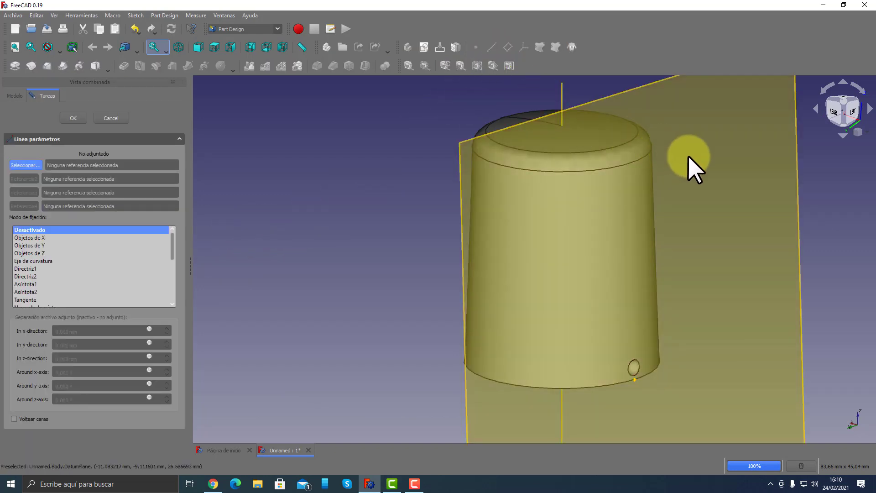
click(695, 160)
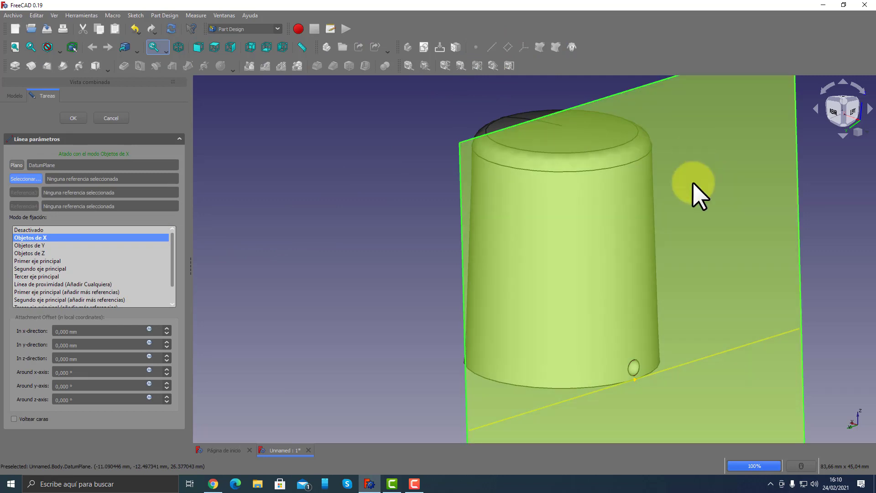
click(32, 245)
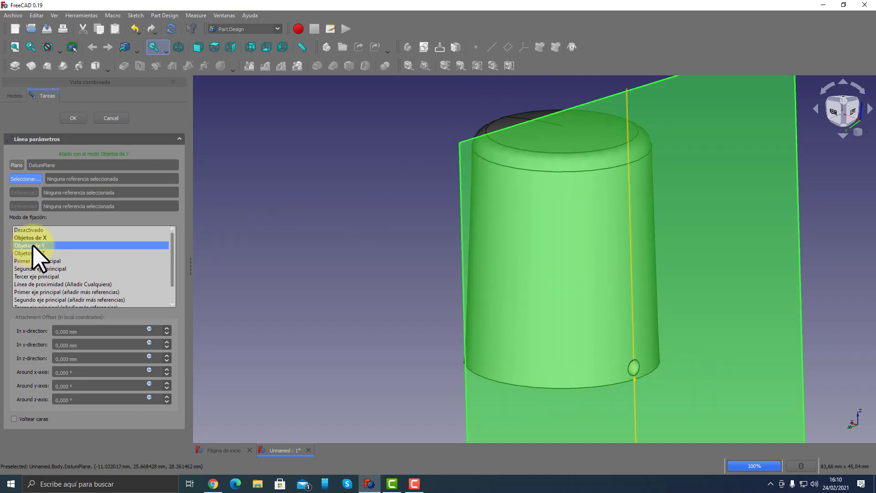
click(74, 118)
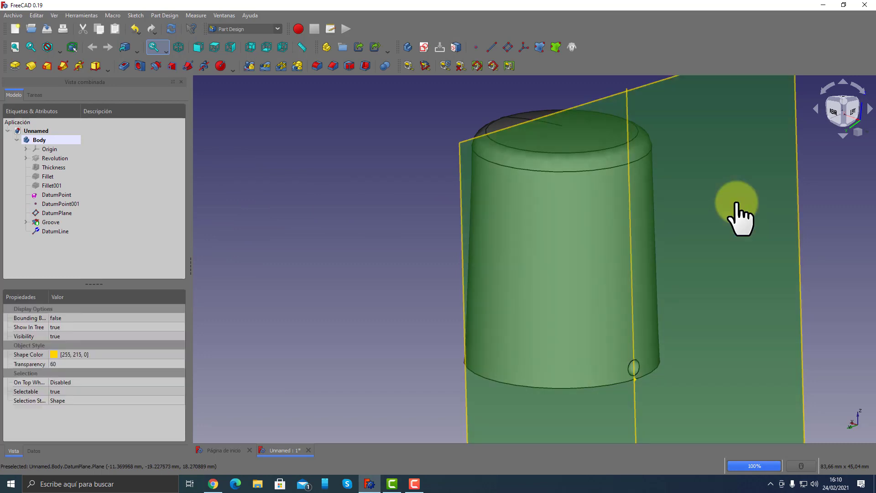
click(736, 204)
key(space)
mouse_move(674, 284)
middle_down()
mouse_move(708, 296)
mouse_move(667, 305)
middle_up()
scroll(648, 315, up, 3)
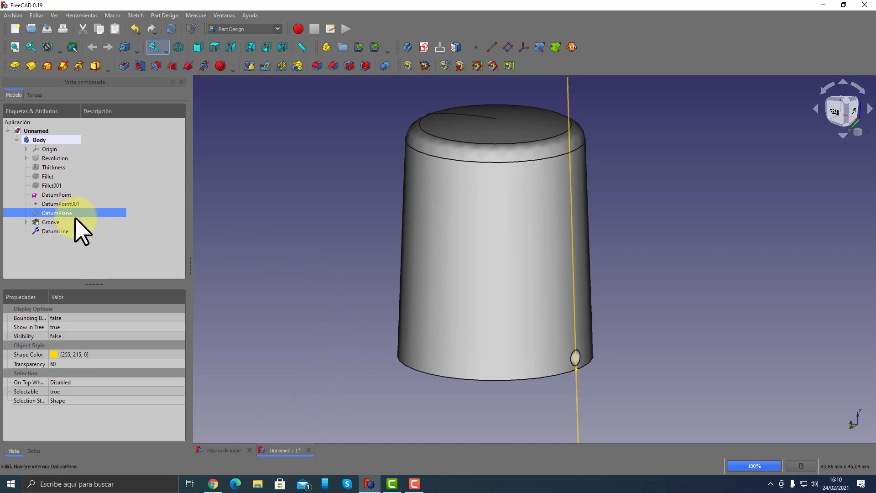
Start a MultiTransform of the Groove with a linear pattern along the DatumLine.
click(52, 223)
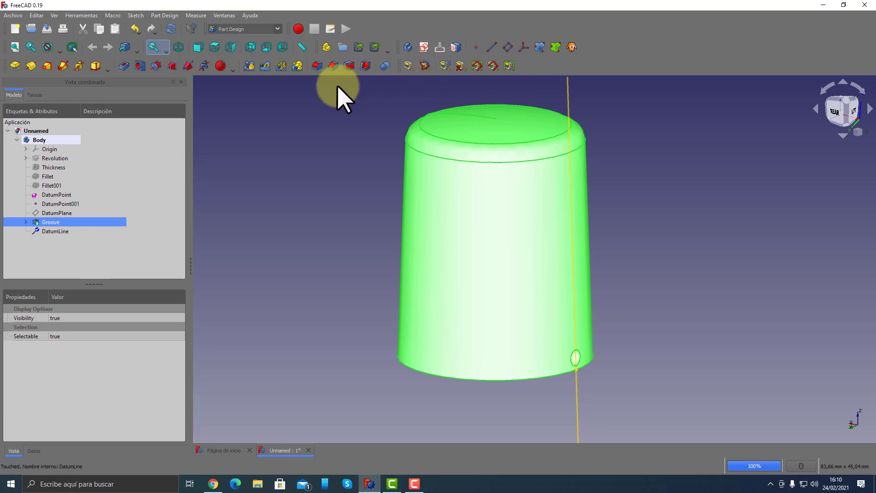
click(297, 67)
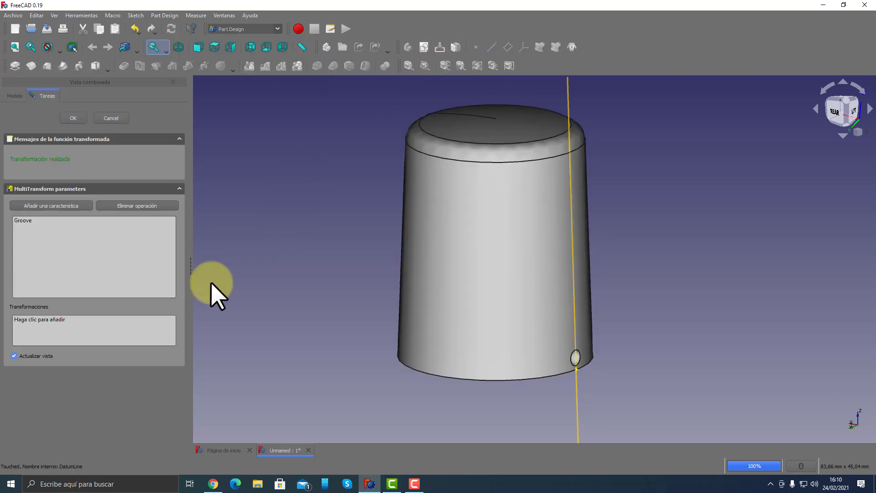
right_click(65, 320)
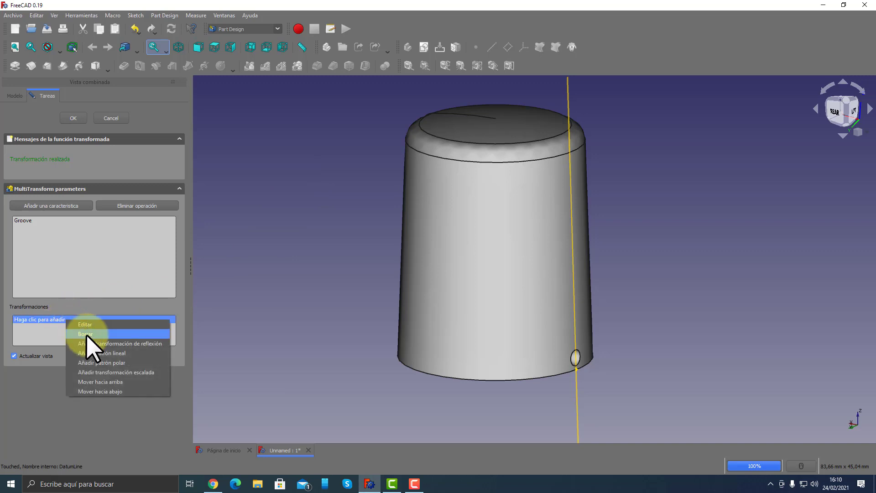
click(116, 354)
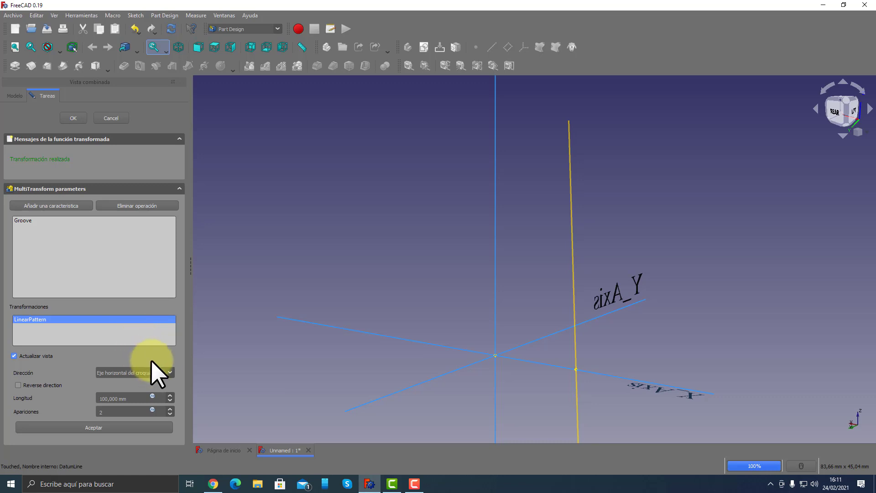
click(168, 371)
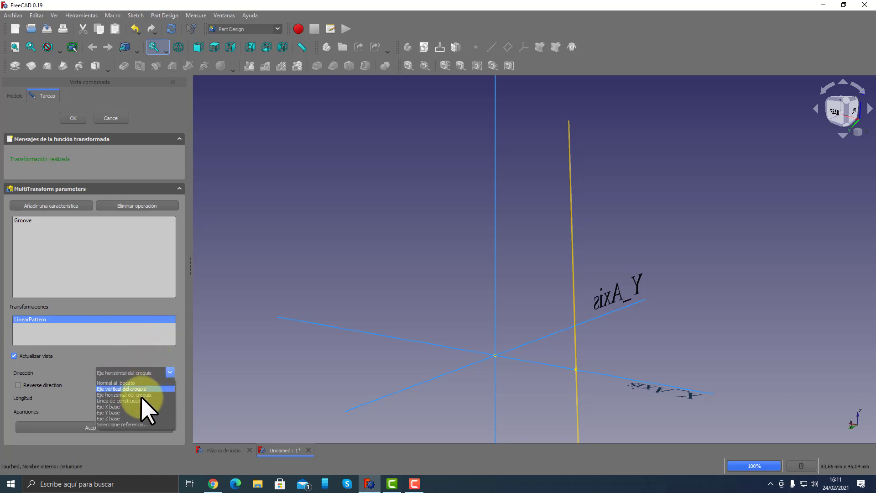
click(135, 424)
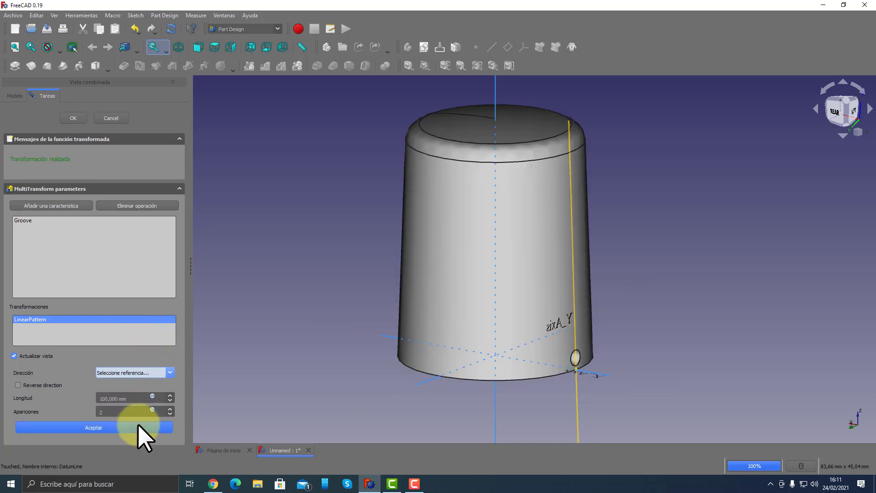
click(576, 400)
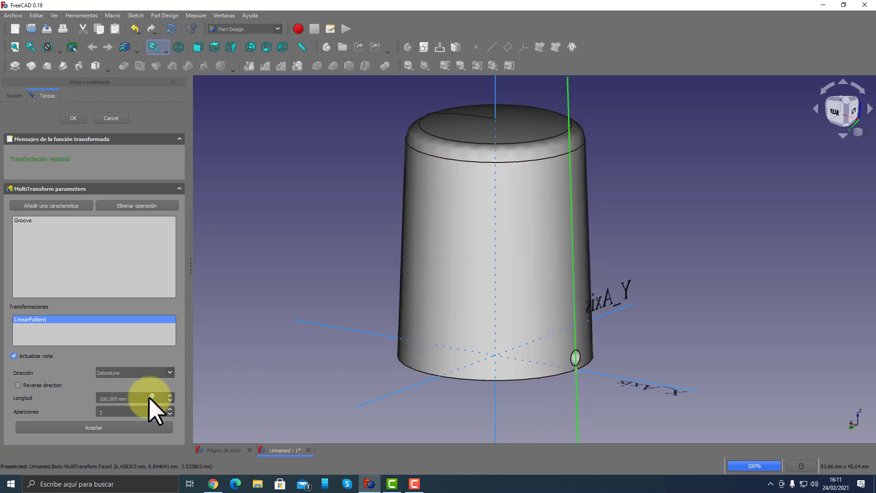
Set the linear pattern to 25 mm length with 11 occurrences and accept it.
triple_click(117, 399)
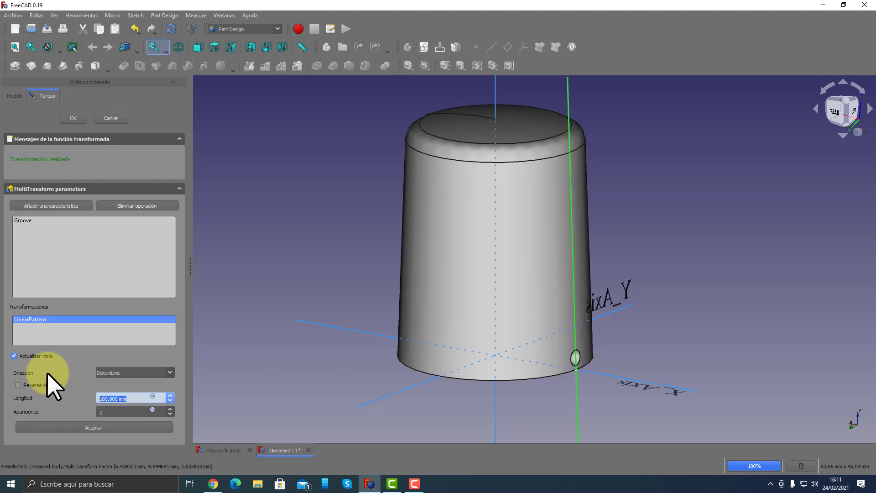
text(25)
key(Tab)
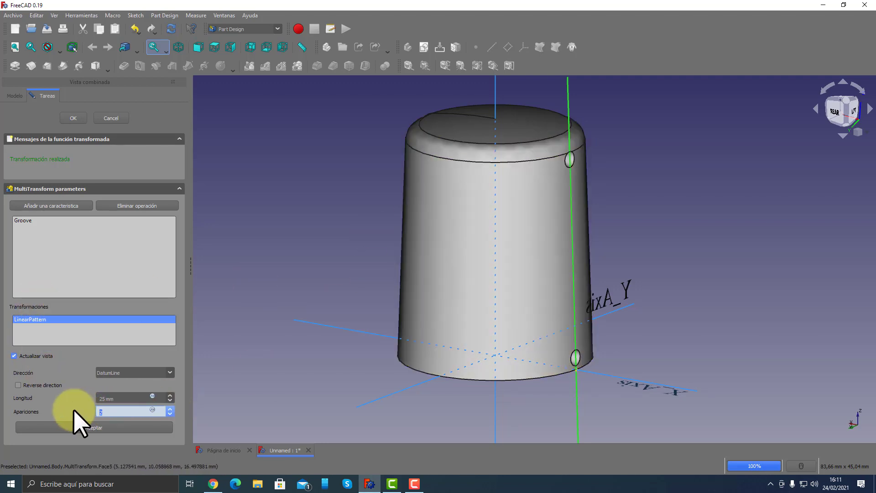
text(11)
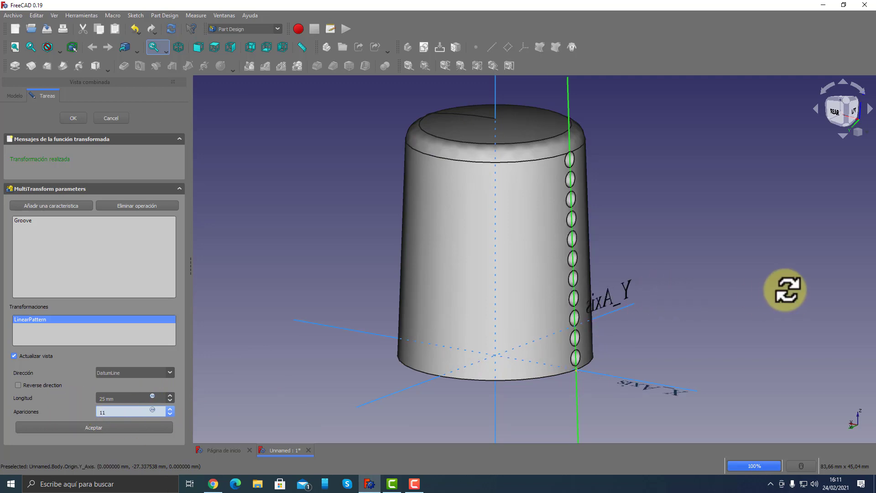
mouse_move(785, 291)
middle_down()
mouse_move(692, 299)
mouse_move(671, 278)
middle_up()
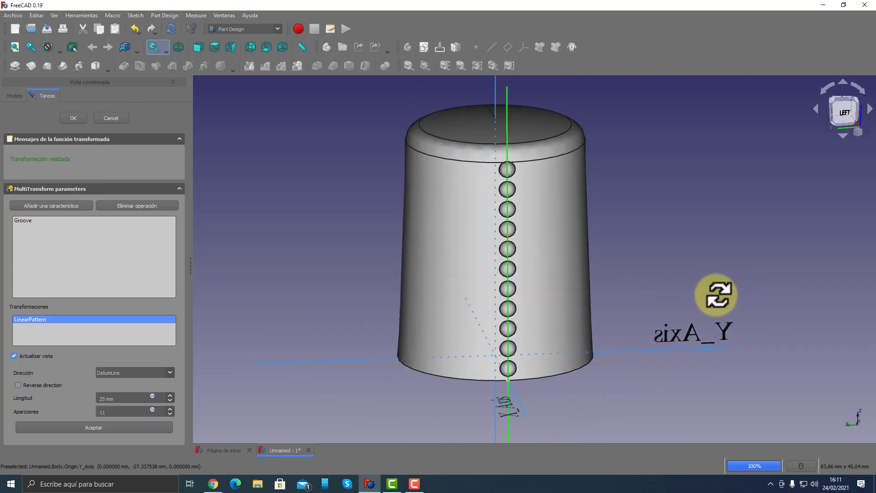
scroll(607, 239, up, 5)
scroll(626, 244, down, 5)
mouse_move(626, 245)
middle_down()
mouse_move(417, 249)
mouse_move(655, 264)
middle_up()
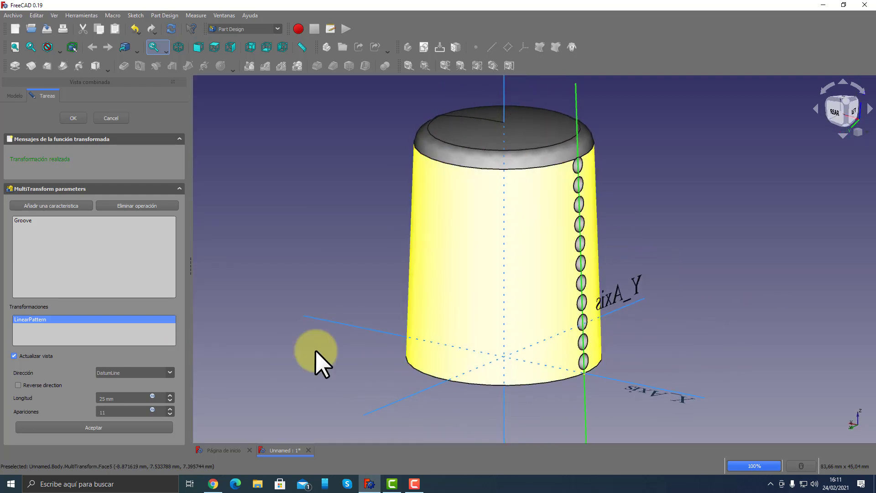
click(116, 428)
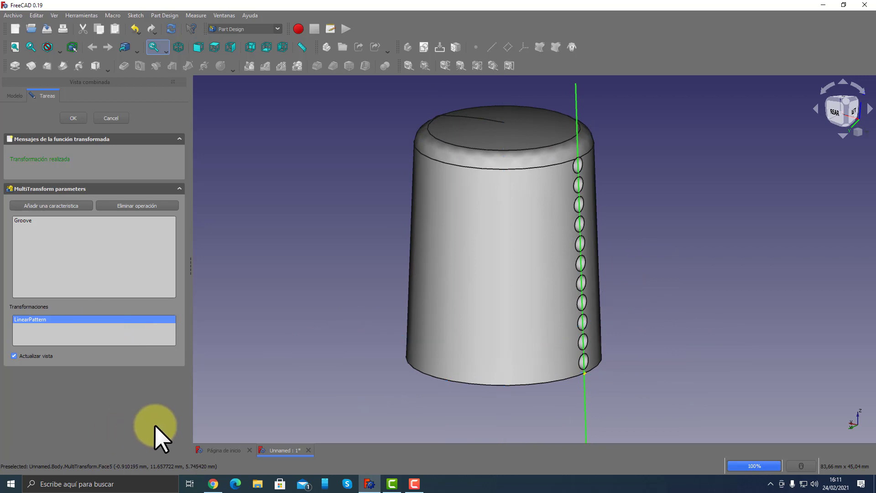
mouse_move(606, 334)
middle_down()
mouse_move(355, 307)
mouse_move(646, 296)
mouse_move(491, 297)
mouse_move(585, 297)
middle_up()
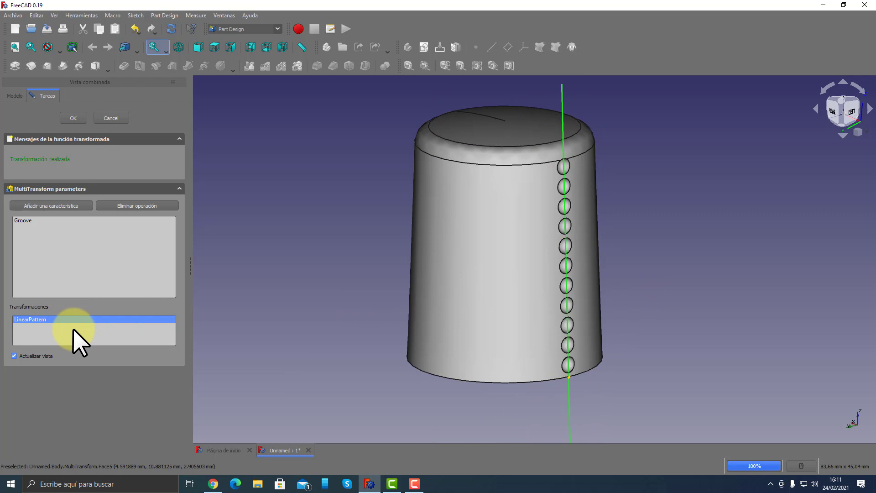
Add a polar pattern transformation about the base Z axis.
right_click(73, 329)
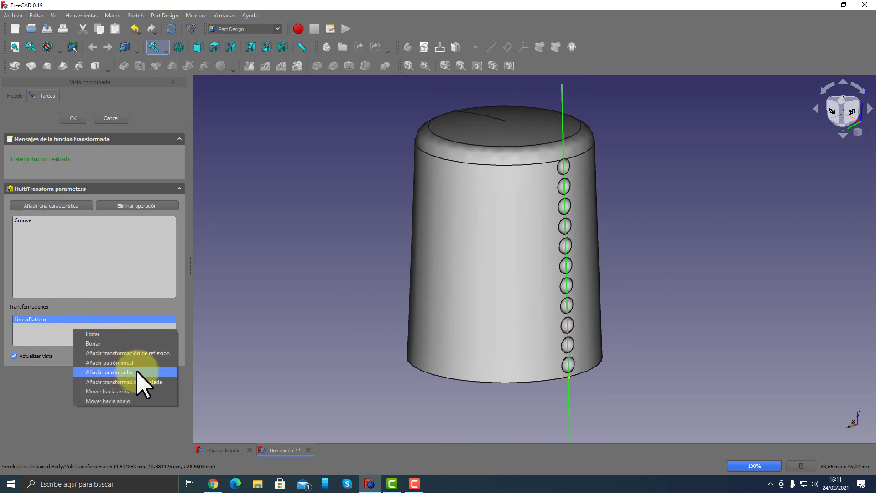
click(124, 372)
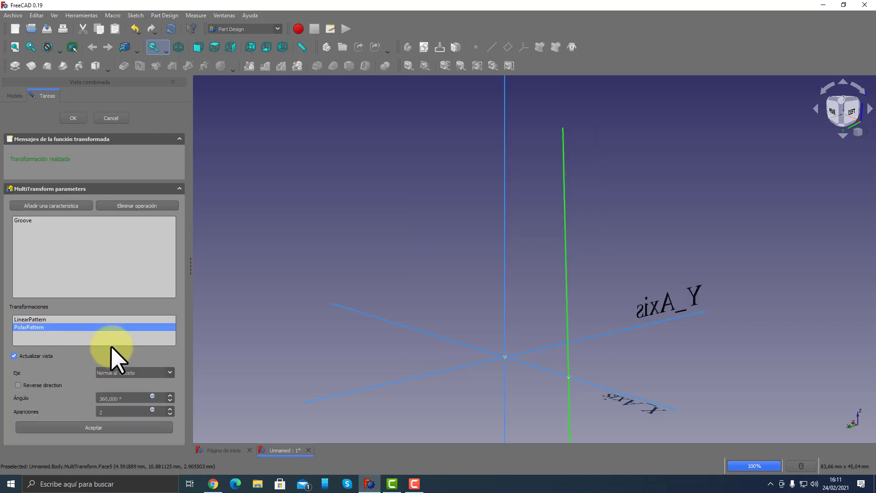
click(171, 374)
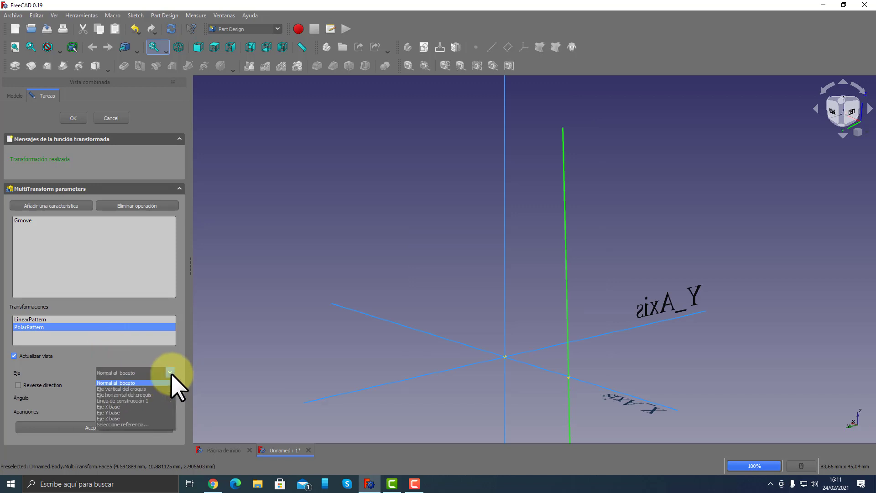
click(124, 416)
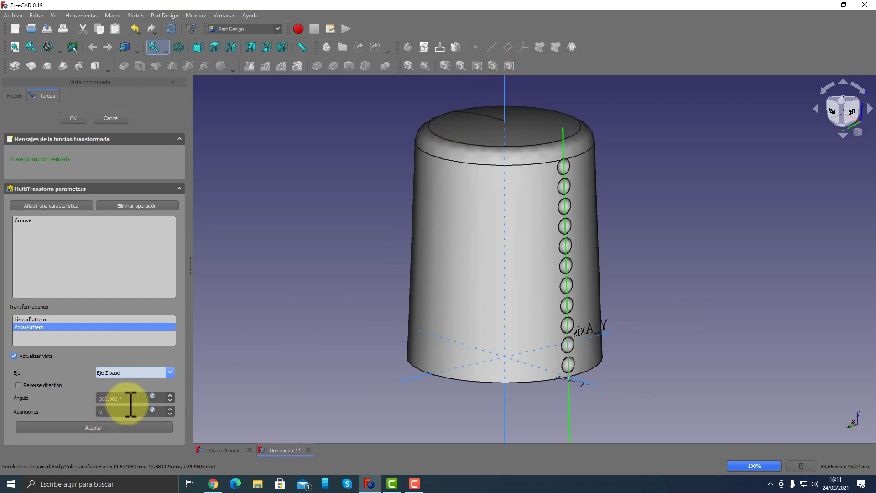
Keep the polar angle at 360° and set occurrences to 5.
drag(122, 399, 86, 400)
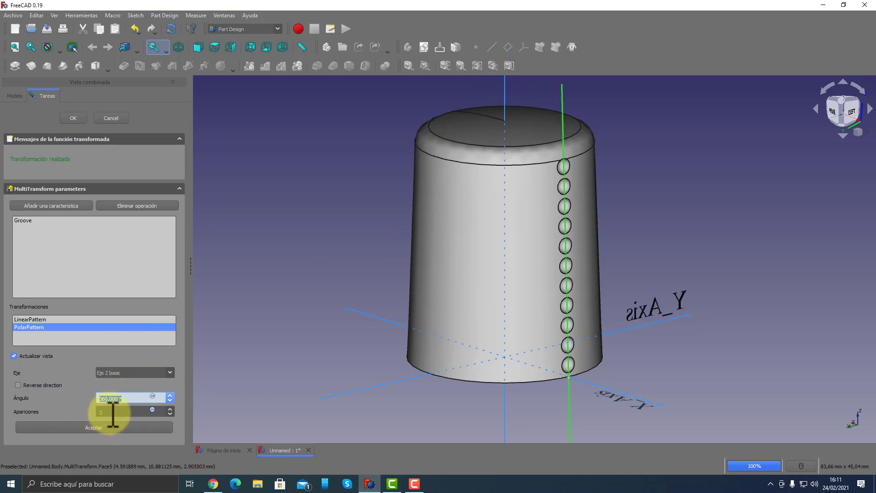
drag(323, 258, 571, 251)
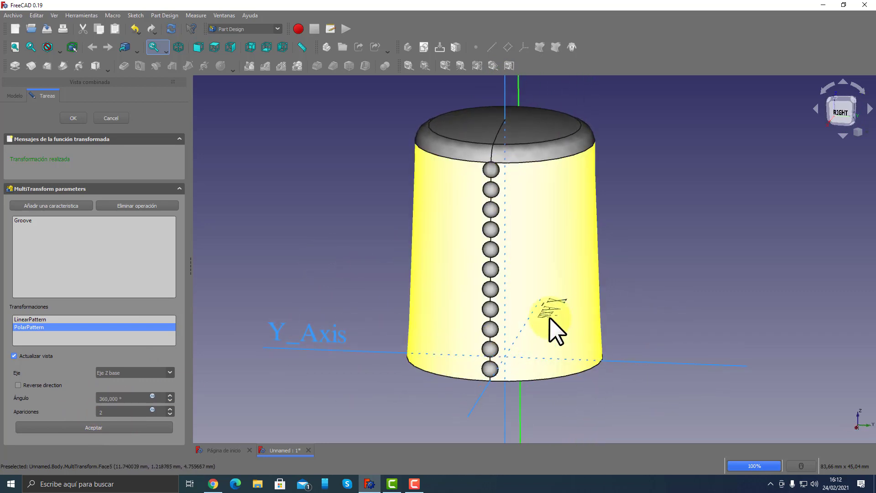
drag(609, 286, 408, 294)
drag(121, 412, 64, 412)
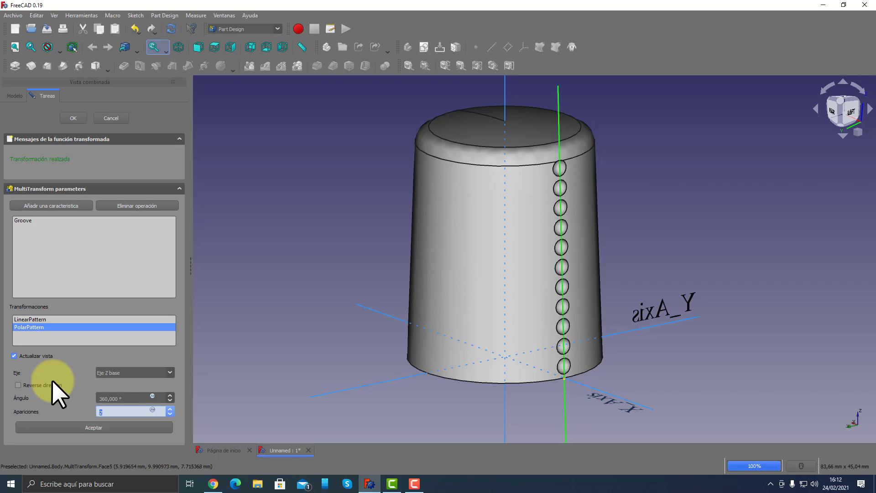
text(5)
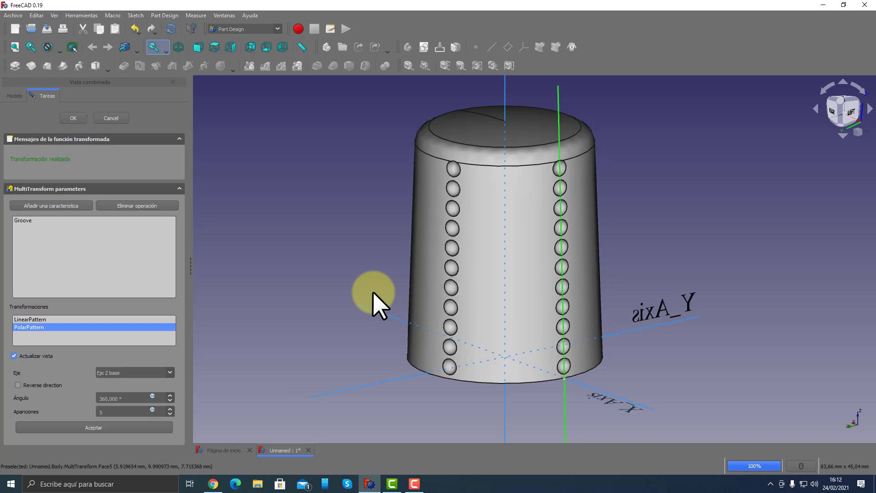
mouse_move(373, 291)
middle_down()
mouse_move(577, 267)
mouse_move(681, 280)
mouse_move(389, 303)
mouse_move(692, 315)
mouse_move(456, 306)
mouse_move(636, 337)
mouse_move(532, 280)
mouse_move(557, 267)
mouse_move(724, 288)
mouse_move(734, 280)
mouse_move(480, 351)
mouse_move(557, 362)
mouse_move(746, 362)
mouse_move(749, 342)
middle_up()
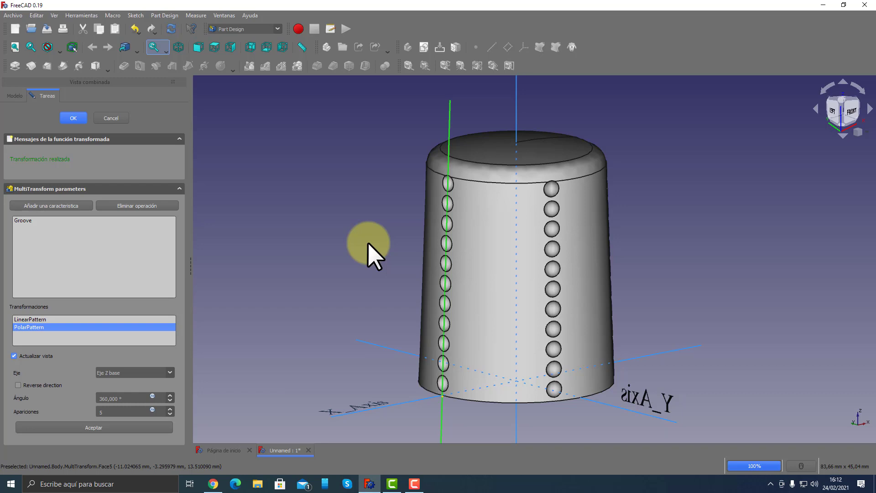
Confirm the MultiTransform and orbit to view the dimple columns from the rear.
click(79, 120)
click(360, 274)
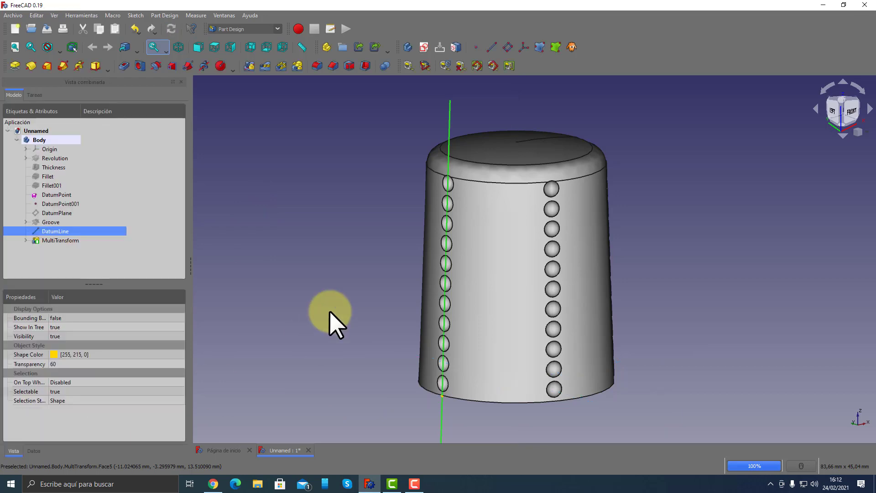
mouse_move(346, 290)
middle_down()
mouse_move(711, 247)
mouse_move(700, 239)
mouse_move(675, 288)
mouse_move(612, 299)
mouse_move(425, 299)
mouse_move(571, 328)
mouse_move(349, 297)
mouse_move(581, 333)
mouse_move(645, 307)
mouse_move(528, 294)
mouse_move(439, 205)
mouse_move(429, 269)
mouse_move(642, 288)
mouse_move(626, 307)
mouse_move(571, 280)
mouse_move(627, 259)
mouse_move(472, 245)
mouse_move(646, 313)
mouse_move(299, 266)
mouse_move(470, 299)
mouse_move(518, 322)
middle_up()
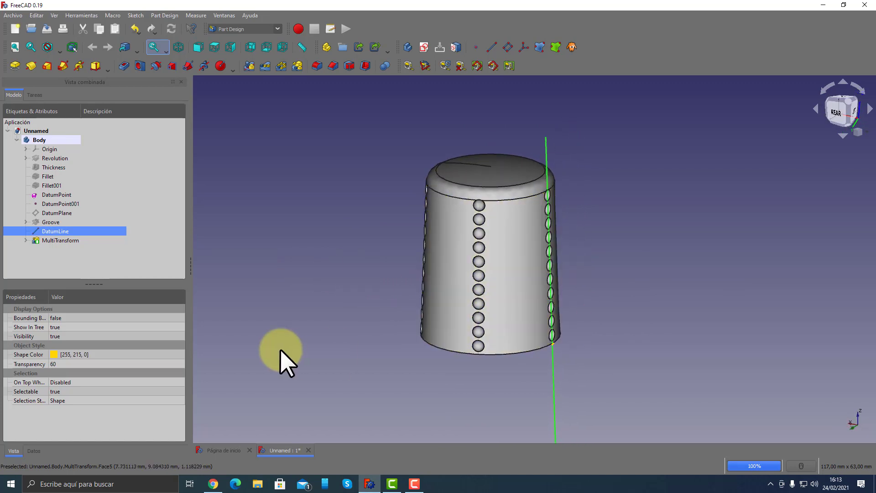
Delete the MultiTransform, DatumLine and Groove features from the body.
click(65, 238)
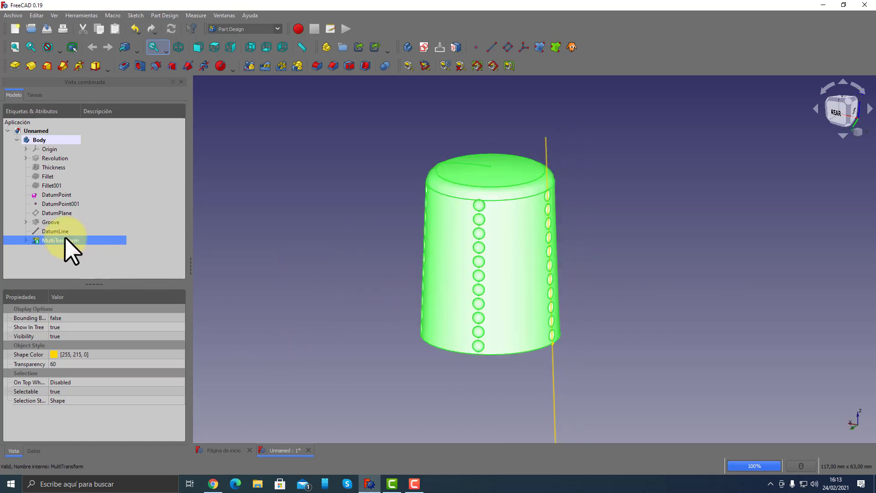
right_click(65, 238)
click(100, 363)
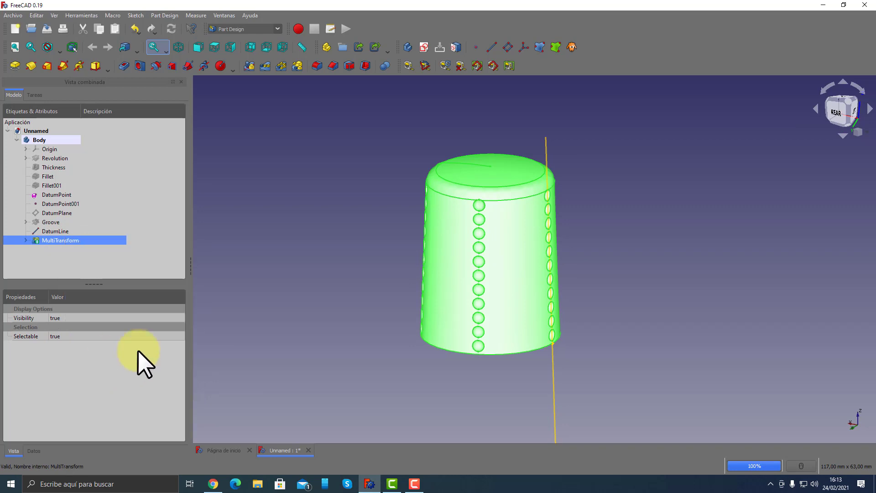
click(56, 230)
right_click(56, 230)
click(89, 327)
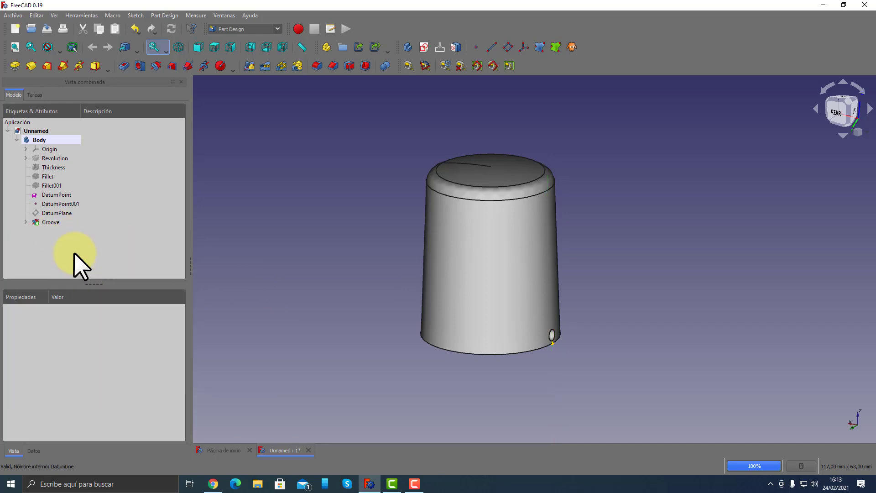
right_click(51, 222)
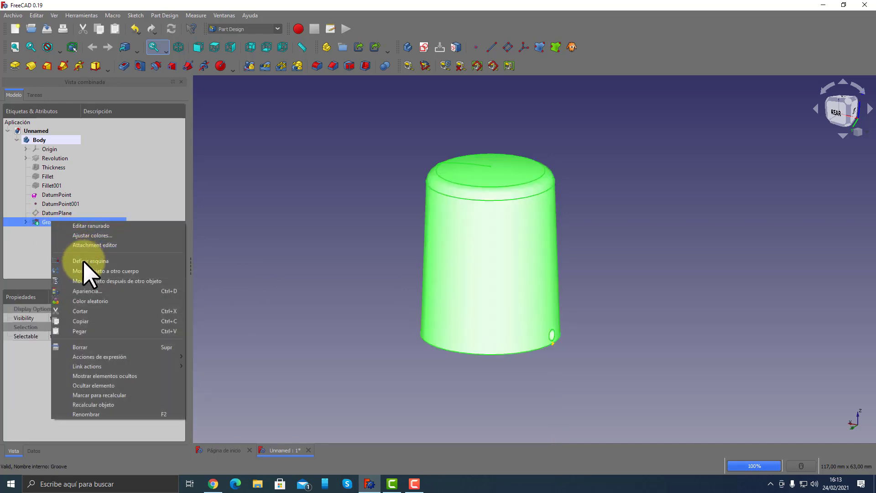
click(97, 343)
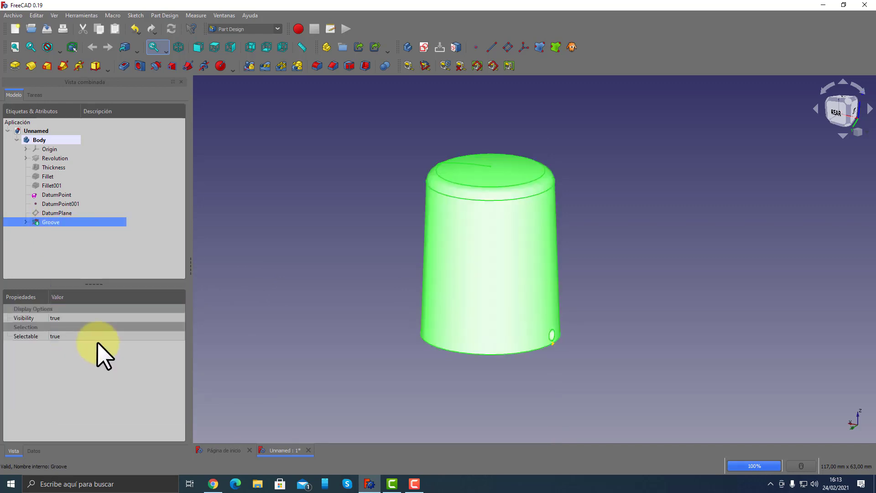
Make the DatumPlane visible again.
click(53, 212)
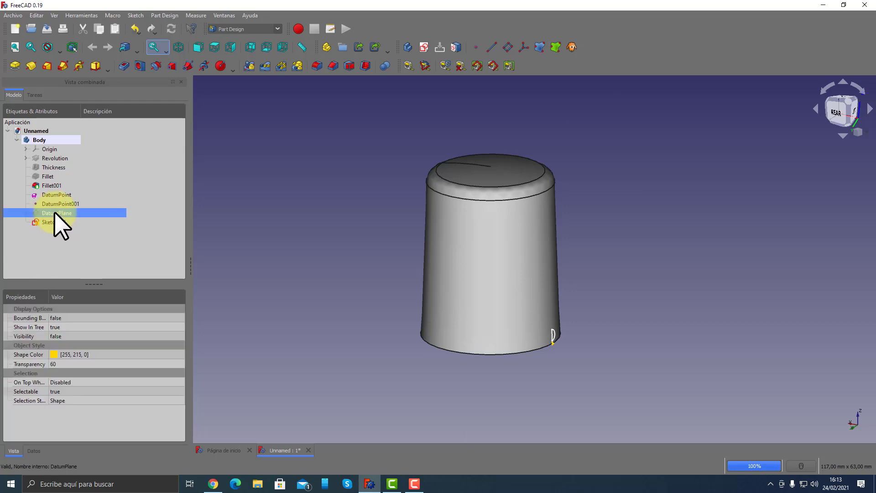
key(space)
click(212, 483)
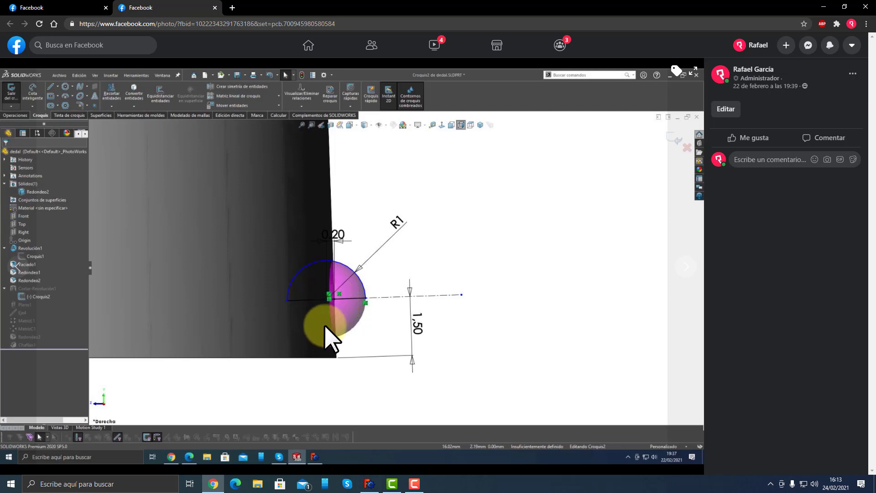
Return from the reference photo to the FreeCAD model.
click(369, 483)
Select the datum plane and open its attachment settings.
middle_drag(371, 219, 606, 136)
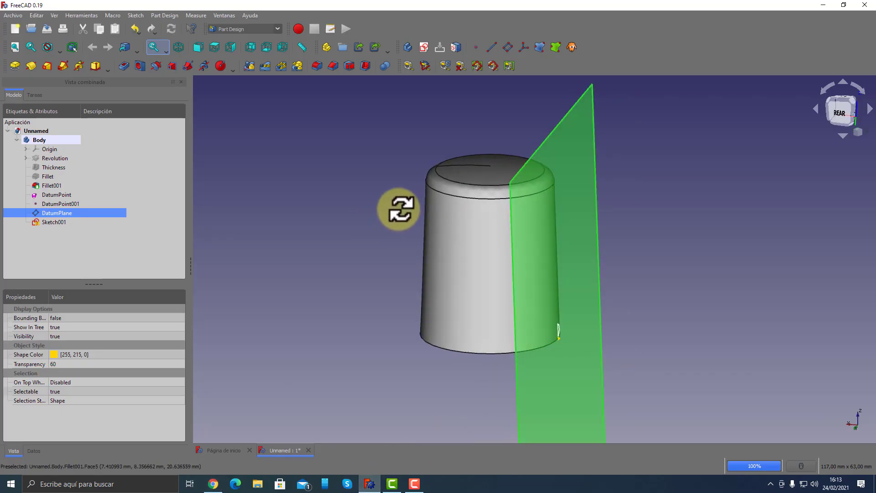
click(589, 118)
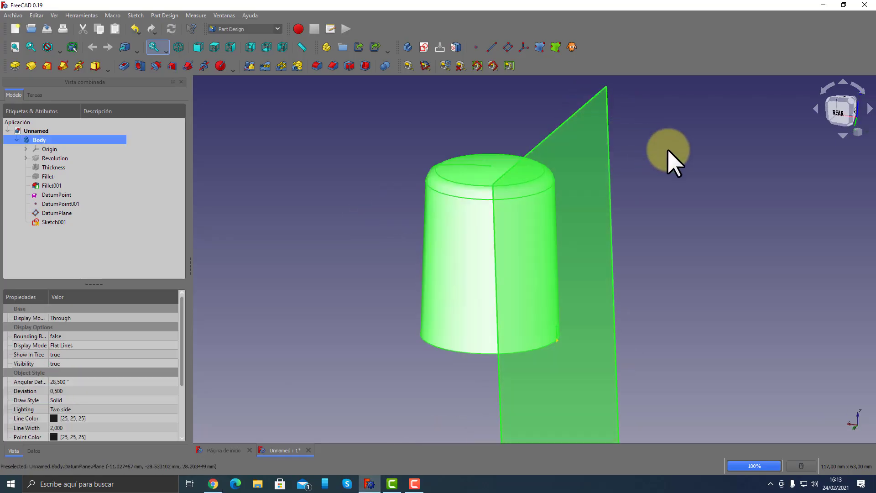
click(662, 150)
click(599, 124)
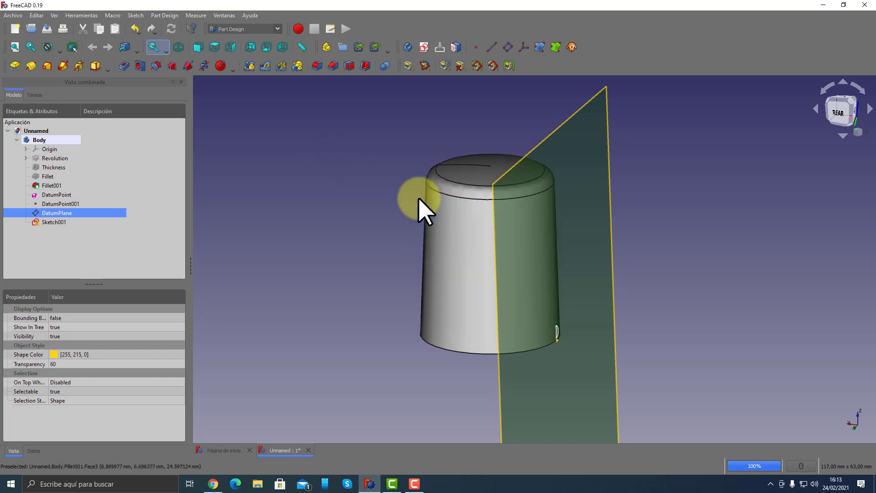
click(570, 95)
click(594, 134)
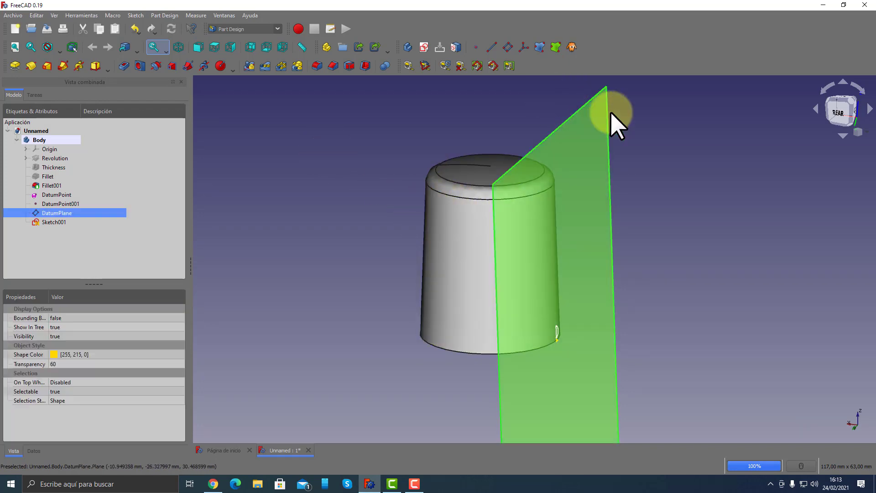
click(508, 48)
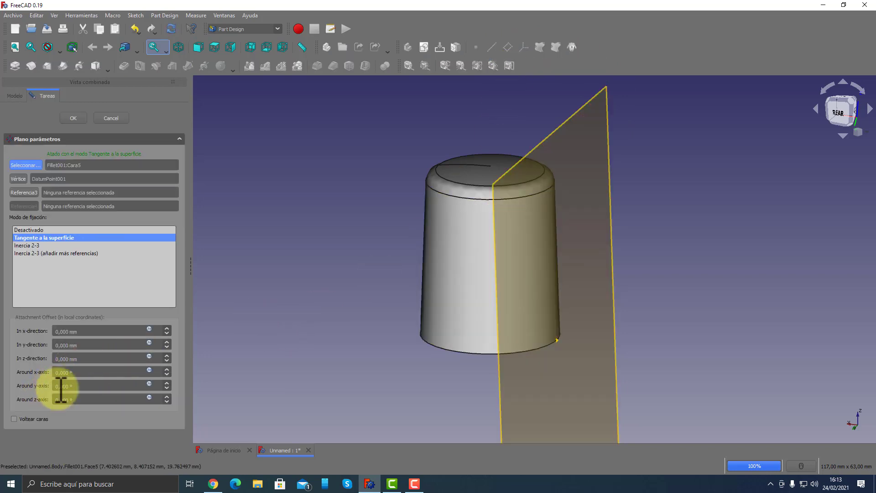
Offset the datum plane 0,20 mm in z and check it from the Rear view.
click(73, 359)
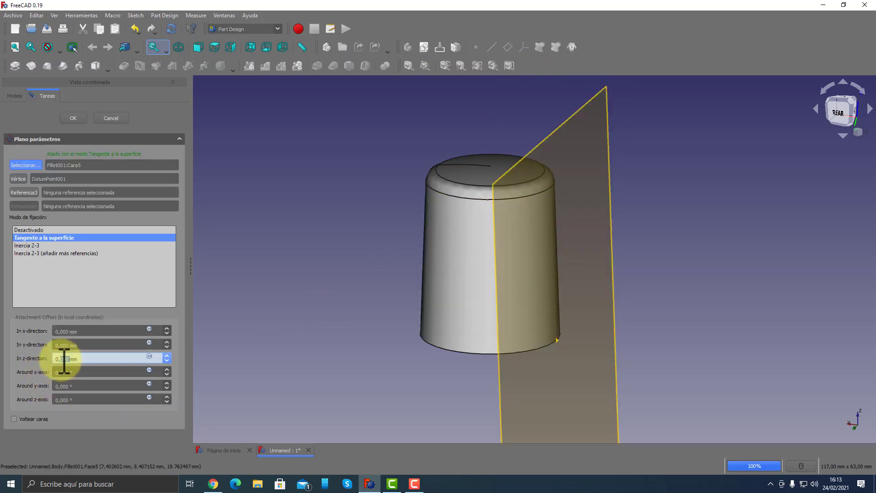
double_click(65, 359)
text(20)
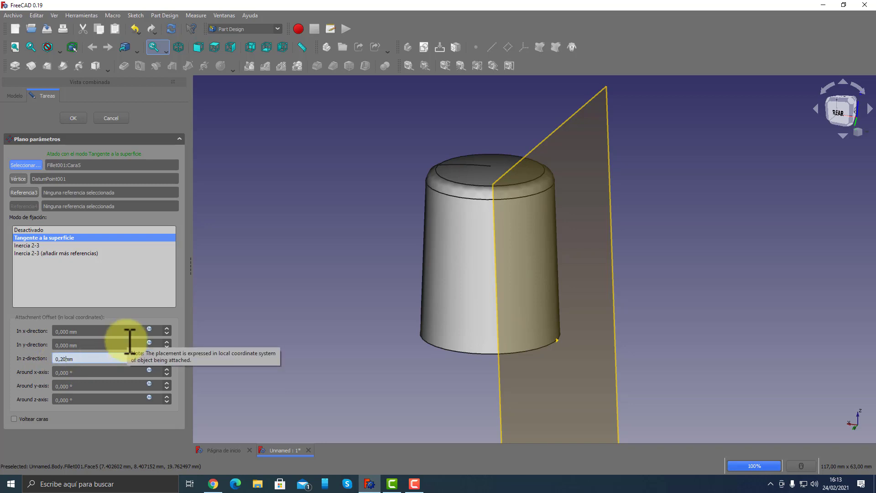
key(Tab)
middle_drag(398, 253, 450, 225)
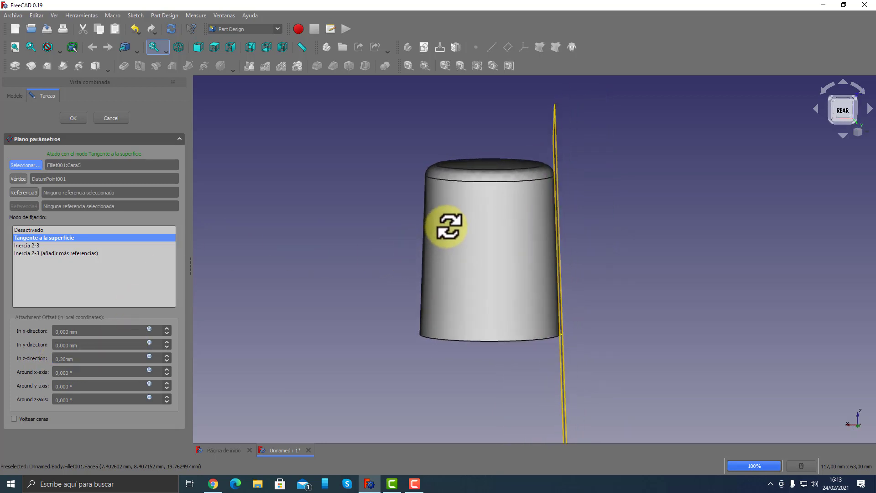
click(836, 110)
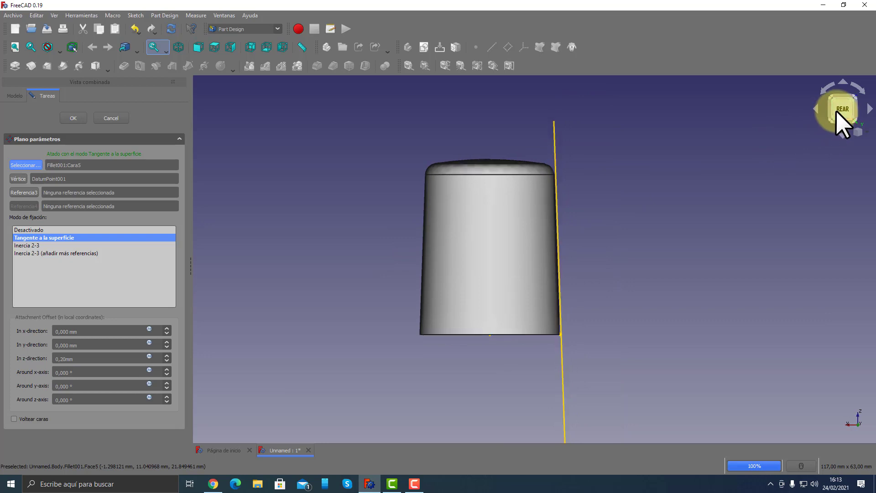
scroll(557, 334, down, 2)
scroll(560, 334, up, 8)
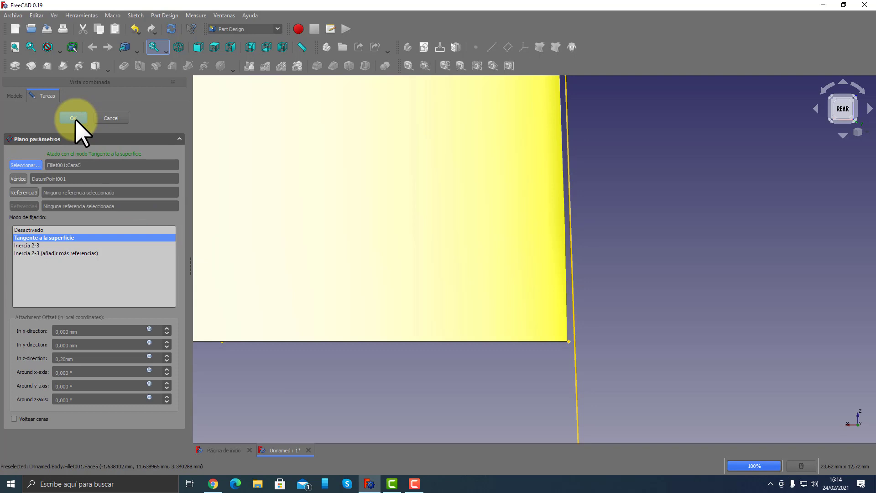
Confirm the datum plane offset, then reopen its attachment settings via the Map Mode property.
click(74, 118)
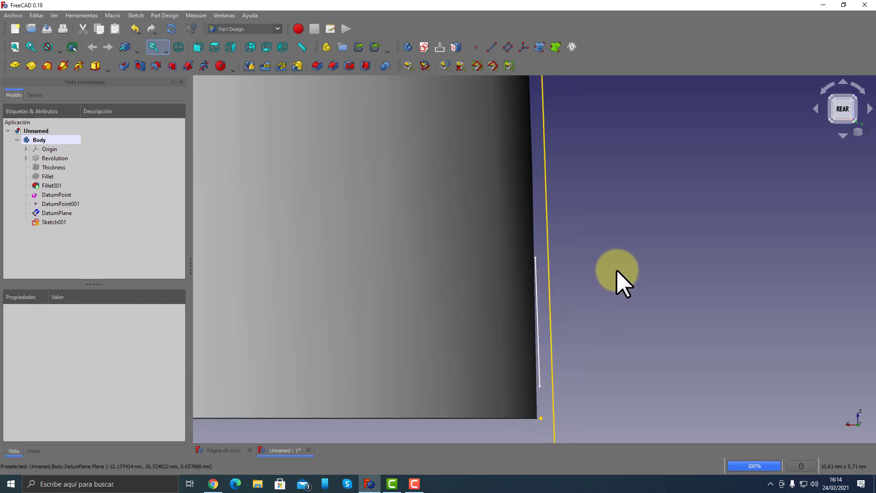
scroll(616, 269, down, 3)
scroll(616, 269, down, 3)
mouse_move(616, 270)
middle_down()
mouse_move(602, 261)
mouse_move(574, 297)
middle_up()
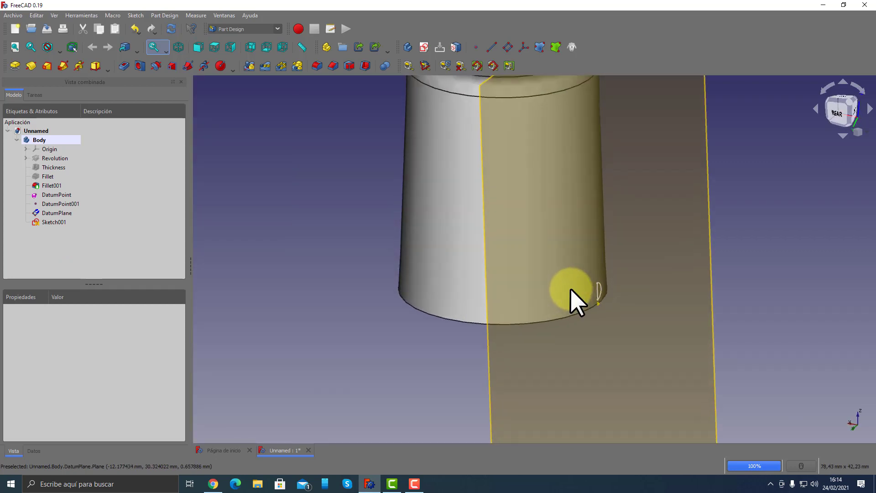
scroll(572, 288, down, 3)
click(54, 213)
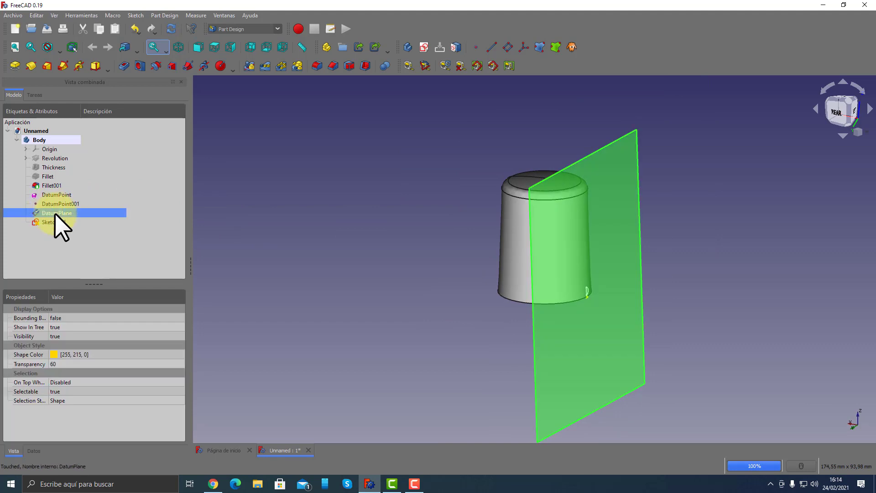
click(34, 451)
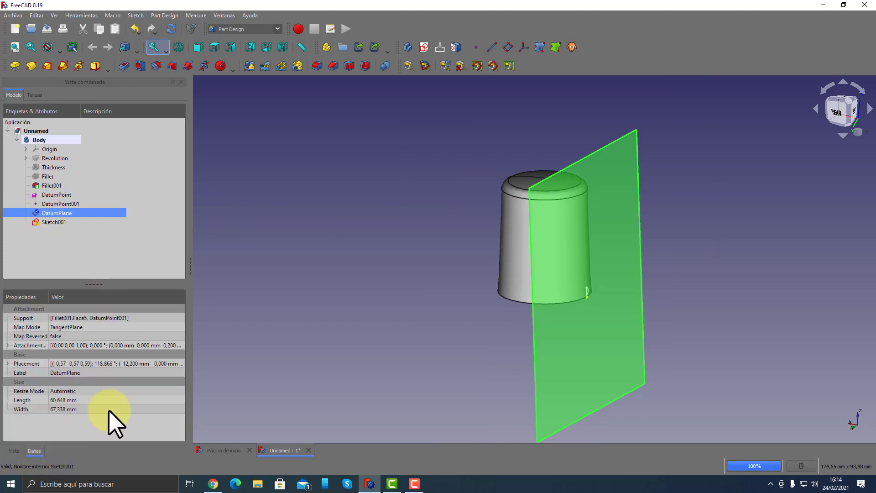
click(84, 325)
click(179, 326)
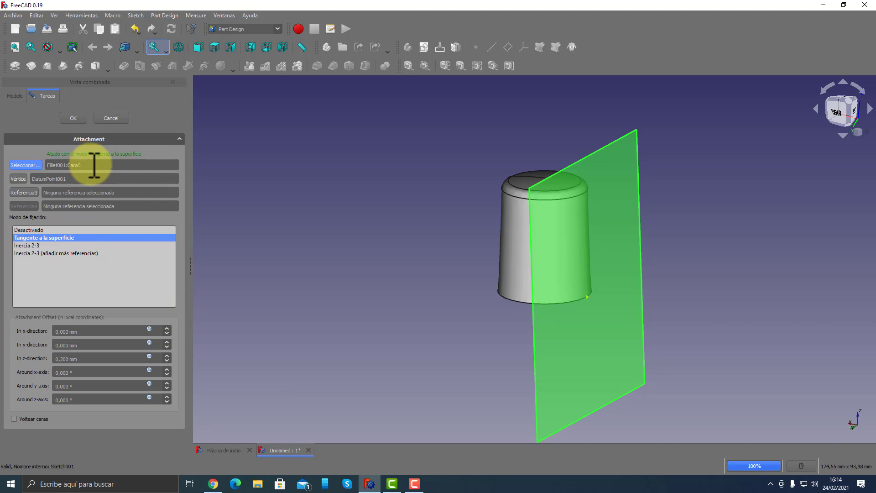
Clear the Fillet001:Cara5 reference, set attachment mode to Deactivated, and close the panel.
triple_click(94, 164)
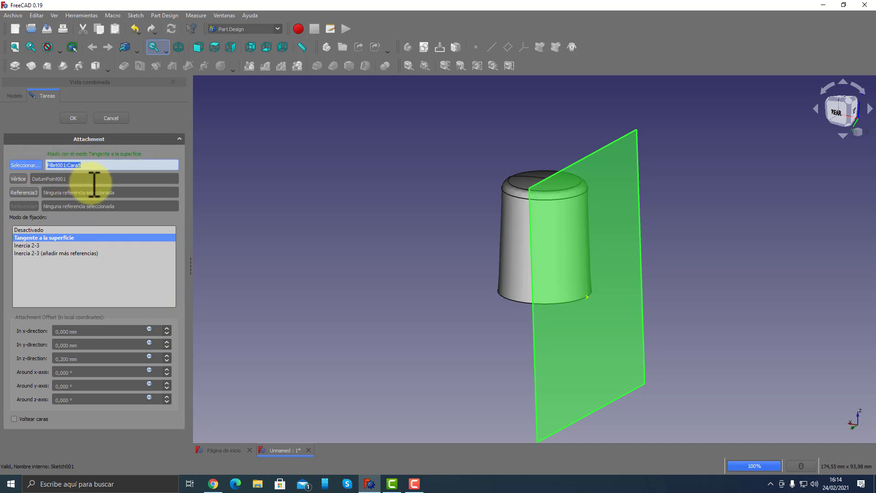
key(BackSpace)
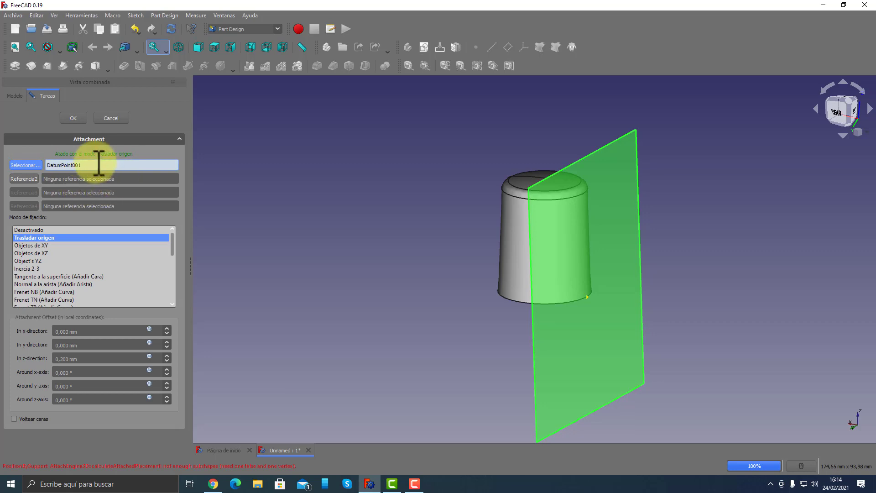
click(39, 165)
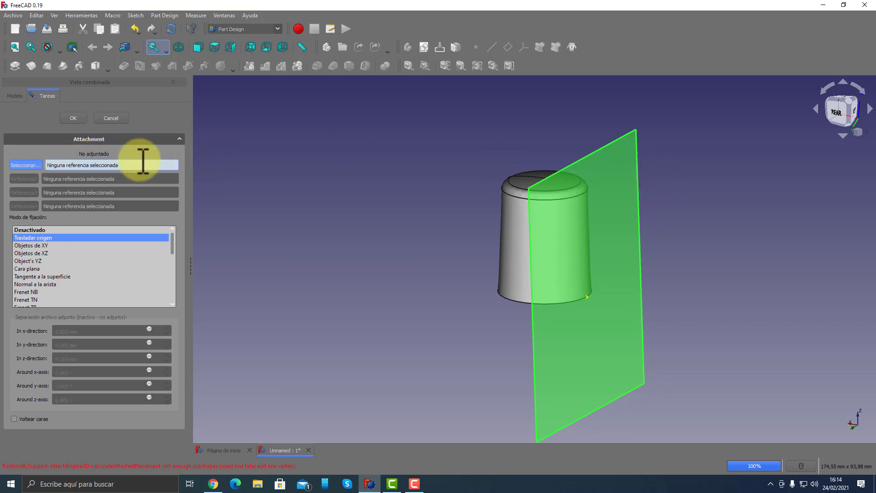
click(24, 165)
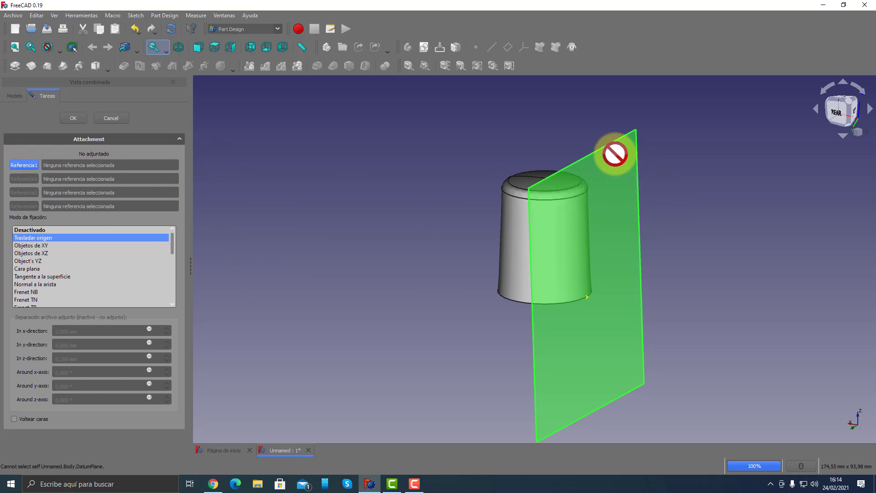
click(23, 165)
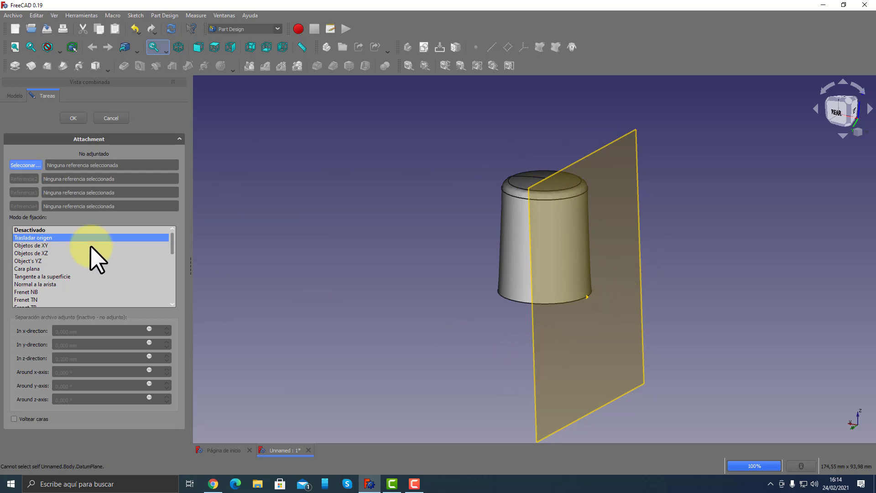
click(31, 231)
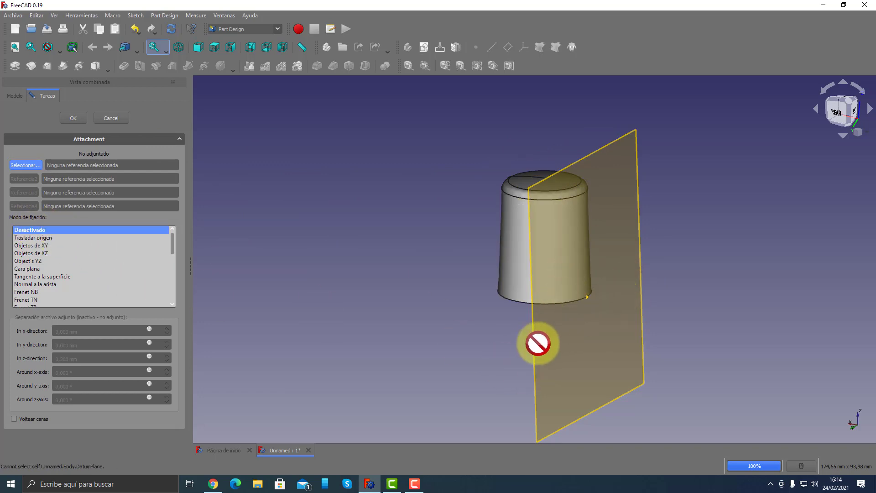
click(115, 118)
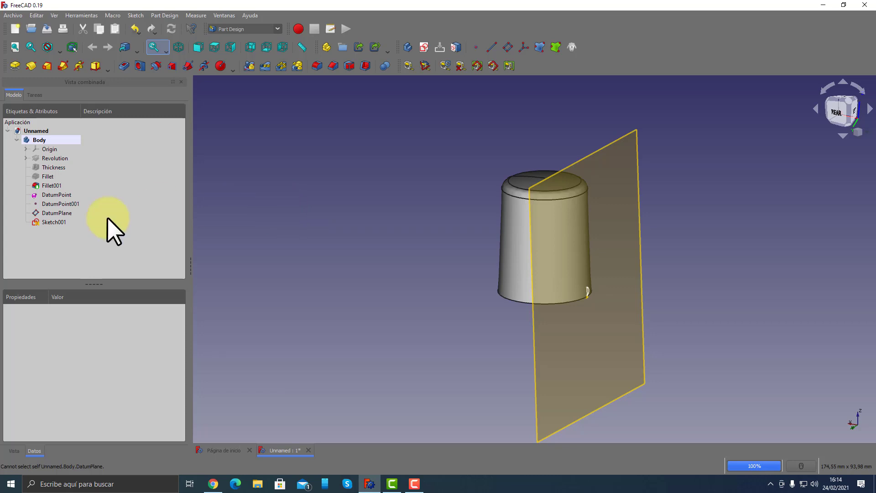
Inspect Sketch001's support link and attachment settings without changing them.
click(56, 222)
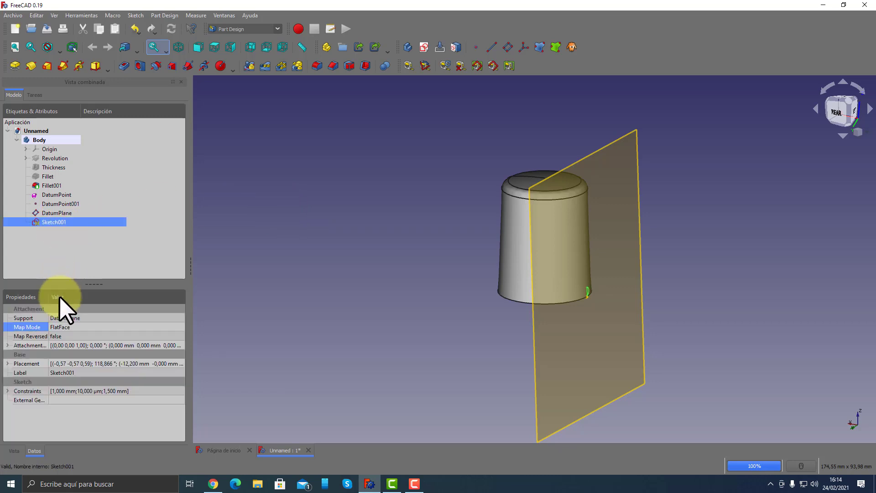
click(119, 318)
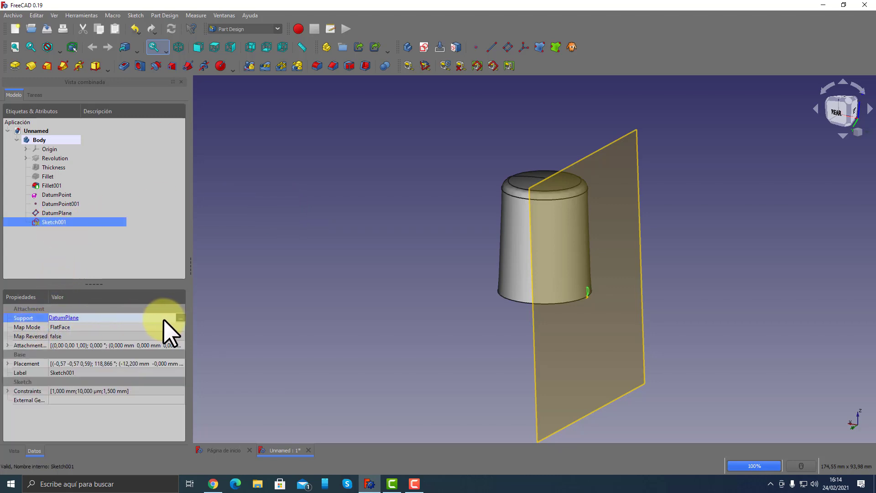
click(66, 327)
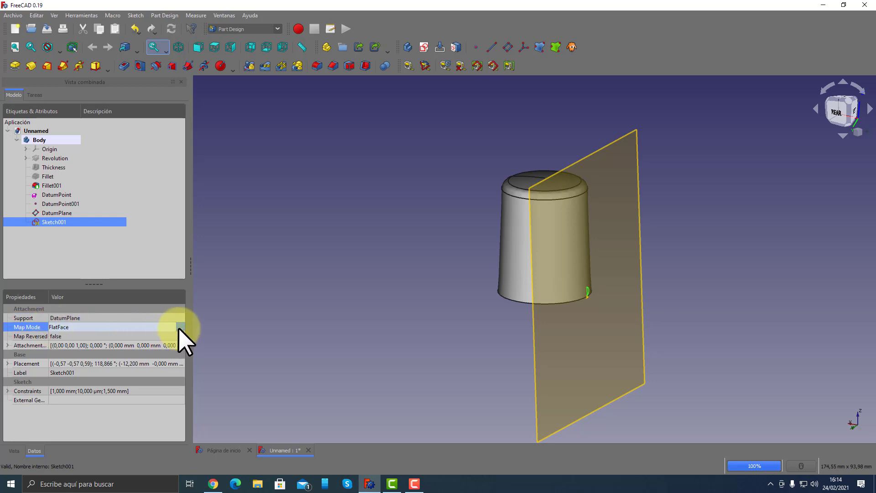
click(181, 327)
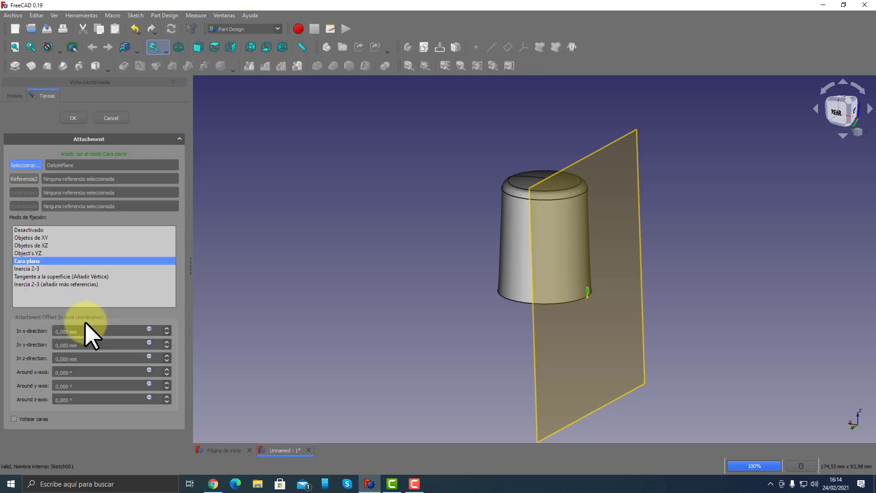
click(109, 118)
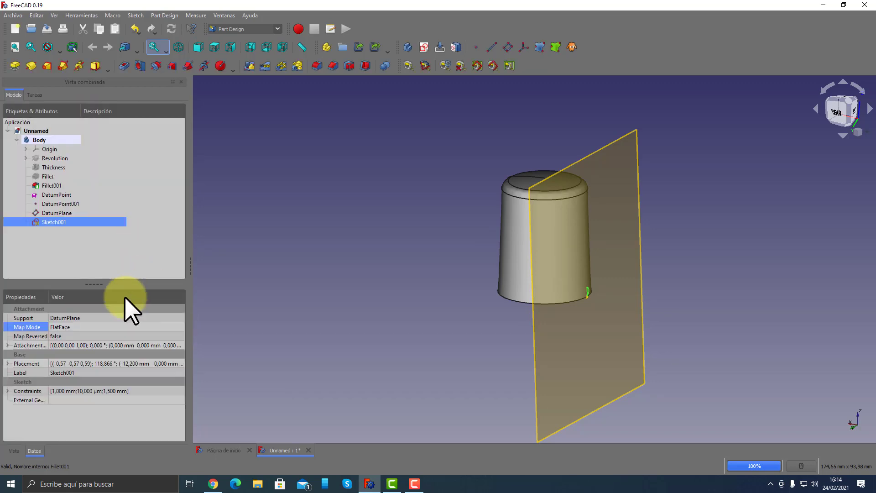
click(72, 317)
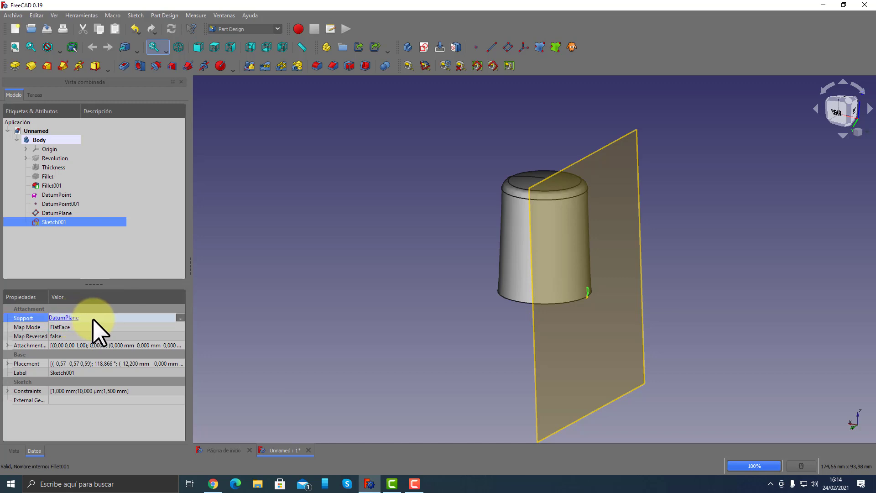
click(180, 318)
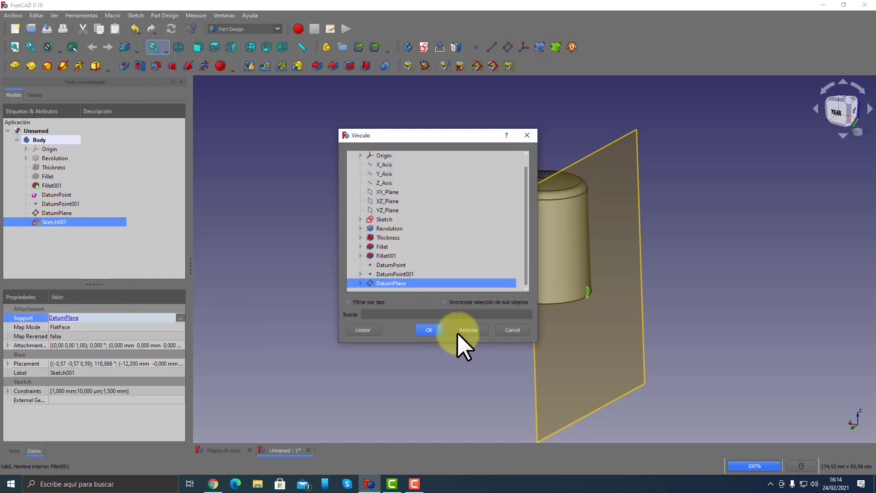
click(512, 329)
click(84, 327)
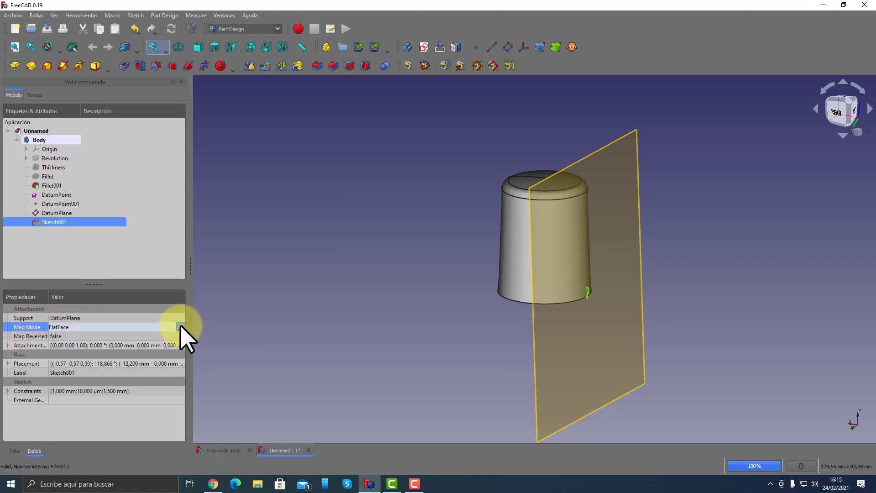
Replace Sketch001's attachment reference with the DatumPlane in flat-face mode and confirm.
click(180, 325)
double_click(74, 165)
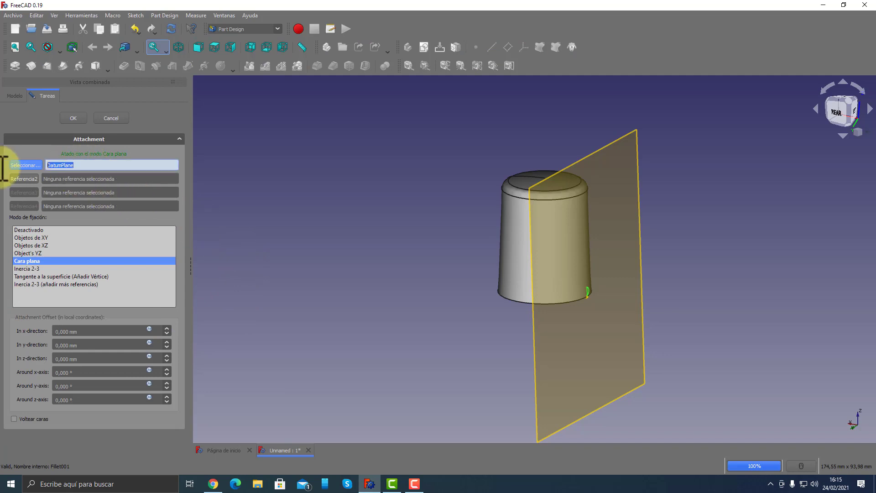
key(BackSpace)
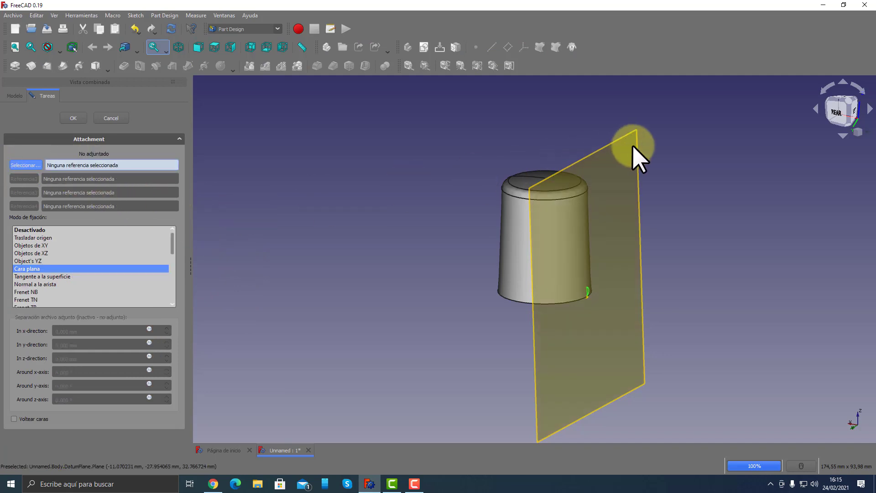
click(625, 137)
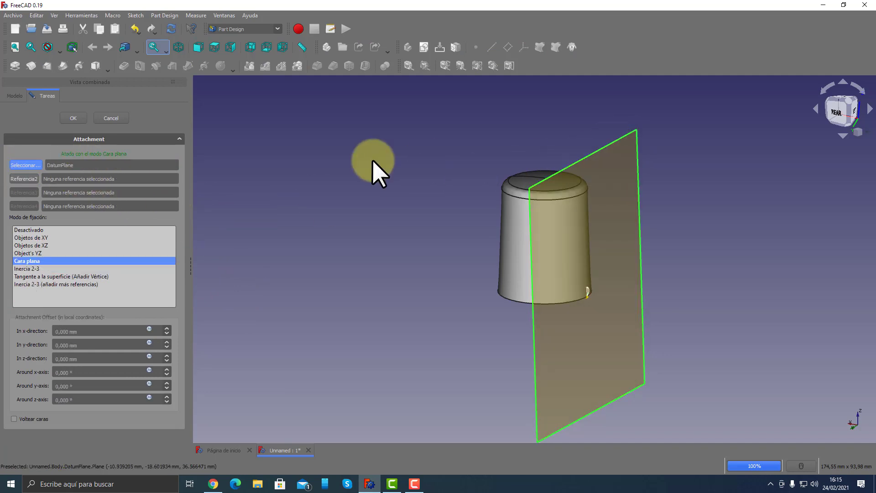
click(74, 118)
mouse_move(381, 346)
middle_down()
mouse_move(454, 319)
mouse_move(442, 324)
middle_up()
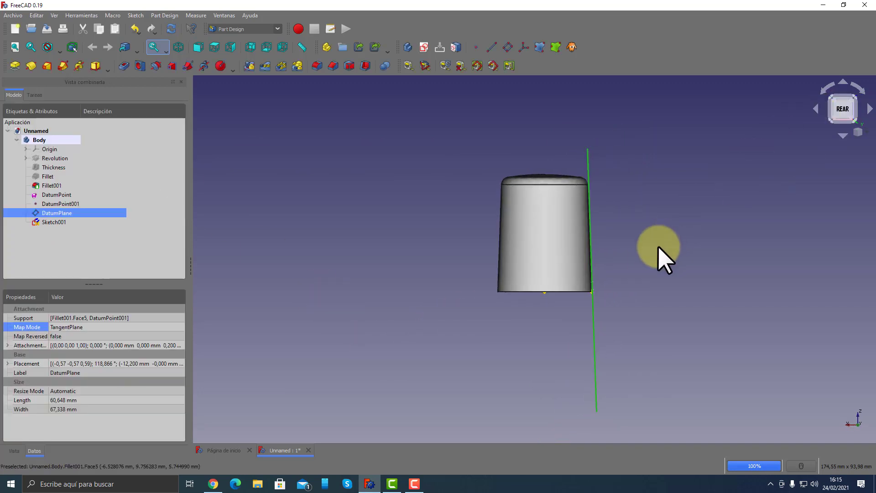
scroll(605, 276, down, 5)
scroll(604, 276, up, 6)
scroll(605, 276, up, 3)
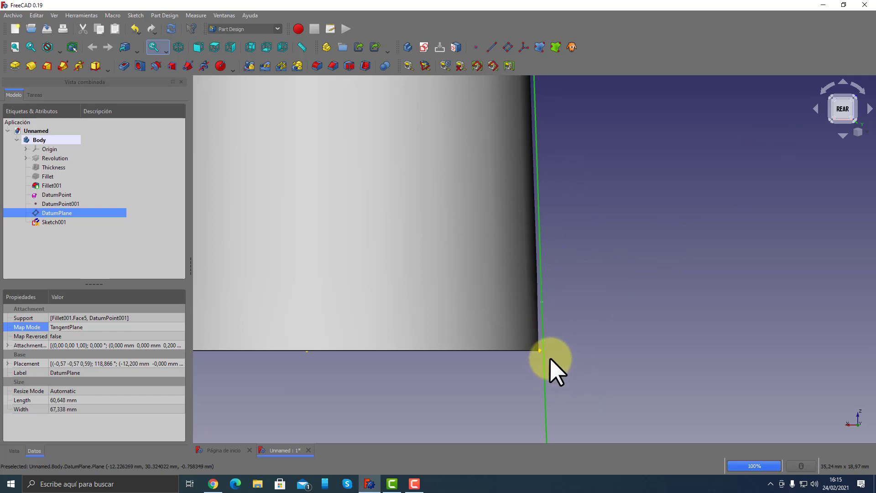
scroll(626, 337, down, 4)
middle_drag(626, 336, 525, 335)
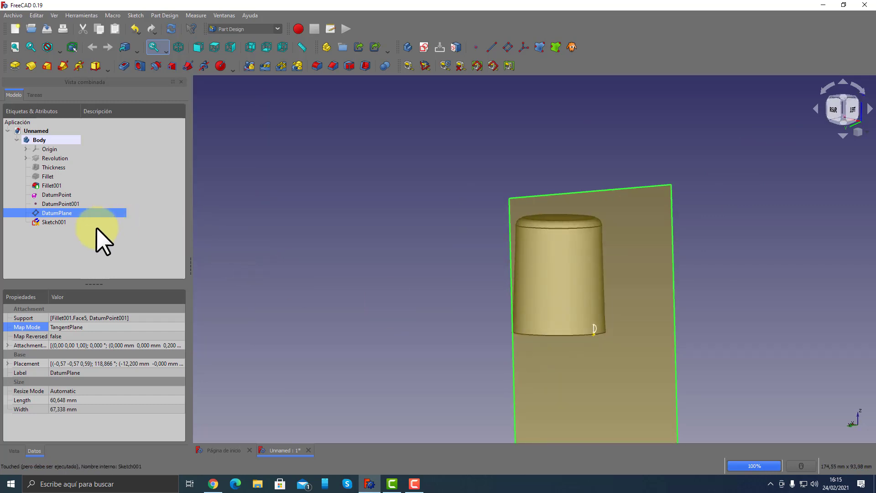
Drag Sketch001's 1,5 mm and R1 mm labels clear of the arc, then close the sketch.
double_click(38, 222)
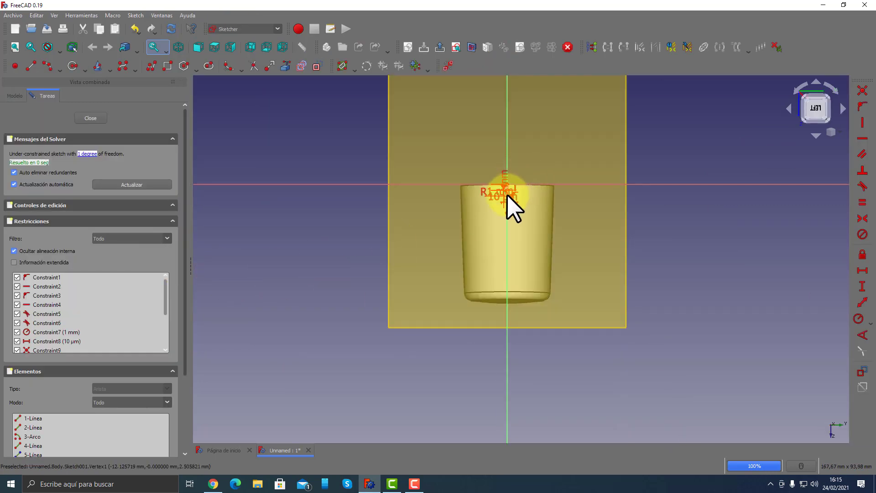
scroll(507, 195, up, 3)
scroll(506, 195, up, 3)
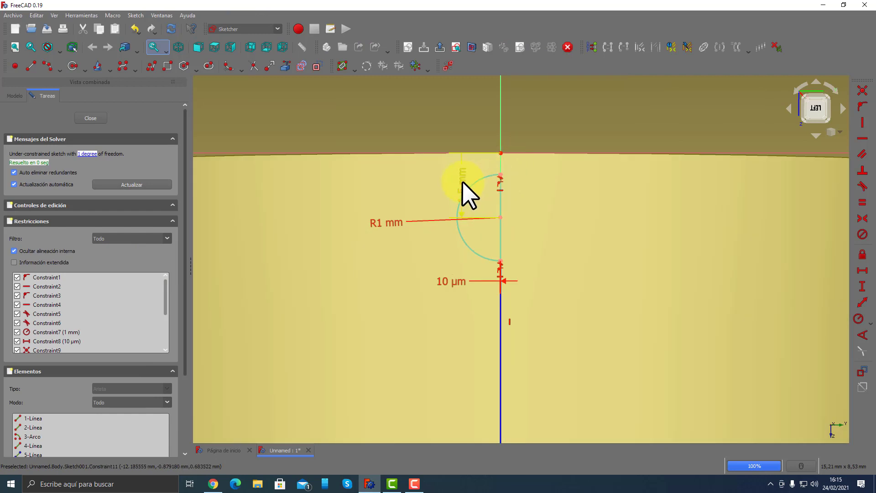
drag(462, 181, 382, 169)
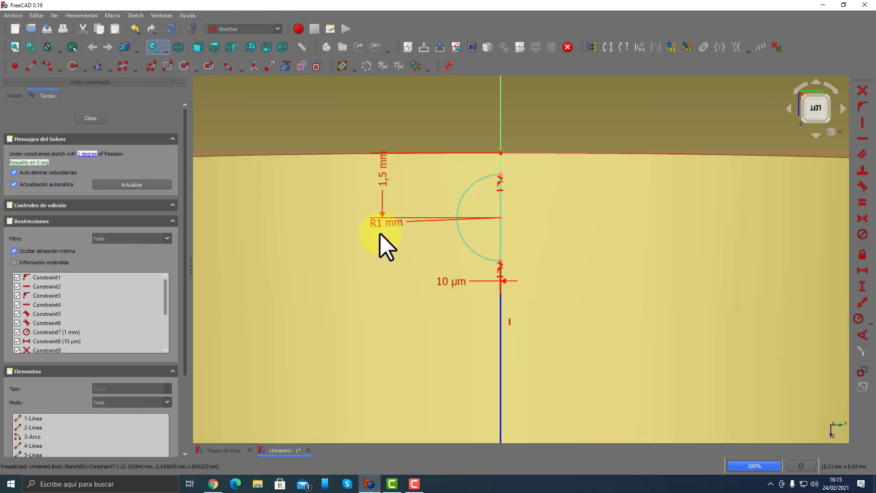
drag(376, 227, 479, 219)
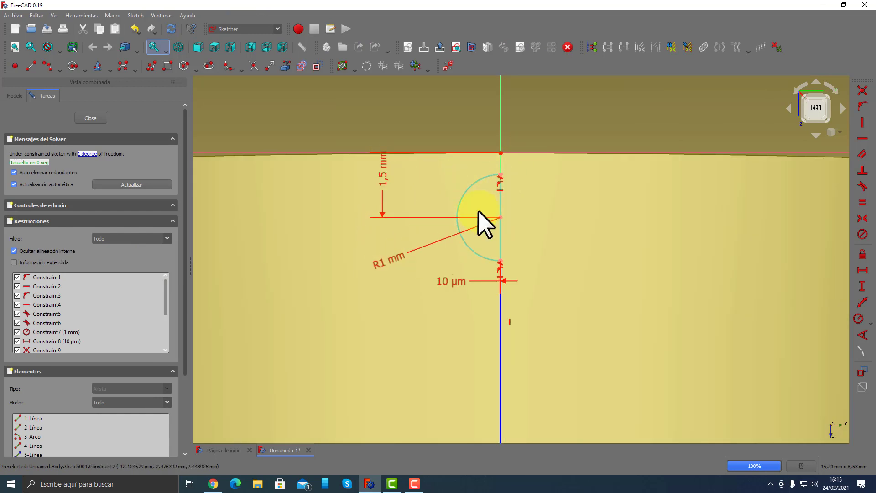
click(91, 118)
middle_drag(502, 287, 513, 297)
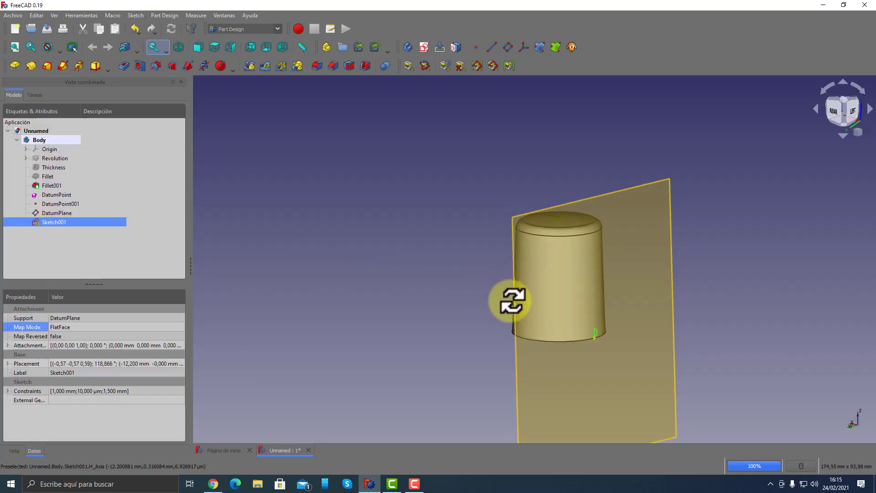
Create a vertical datum line on the datum plane, then hide the plane.
click(654, 187)
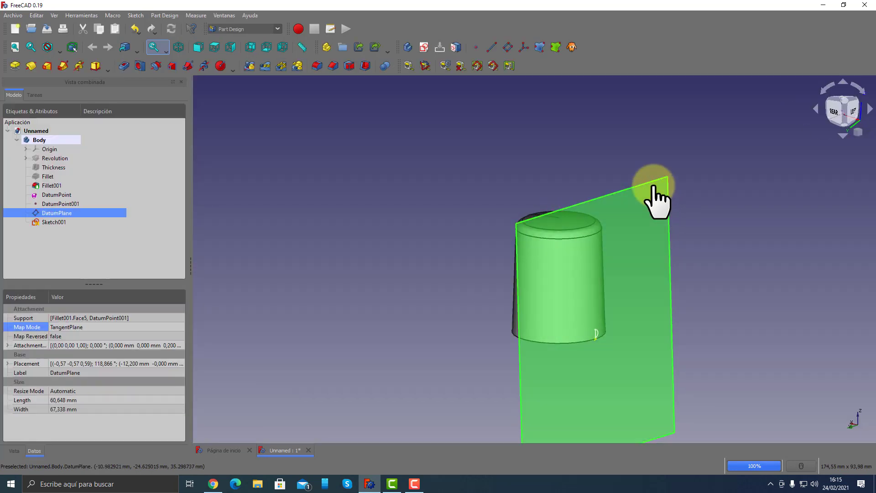
click(331, 264)
click(617, 194)
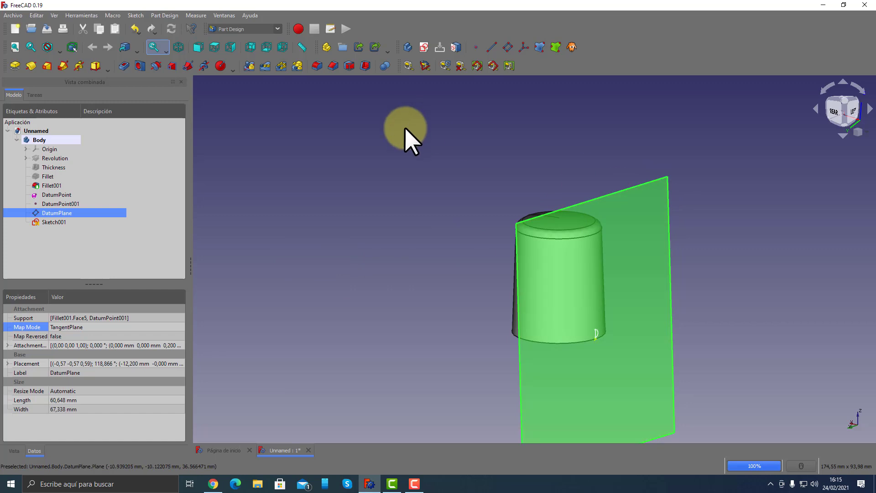
click(405, 129)
click(492, 47)
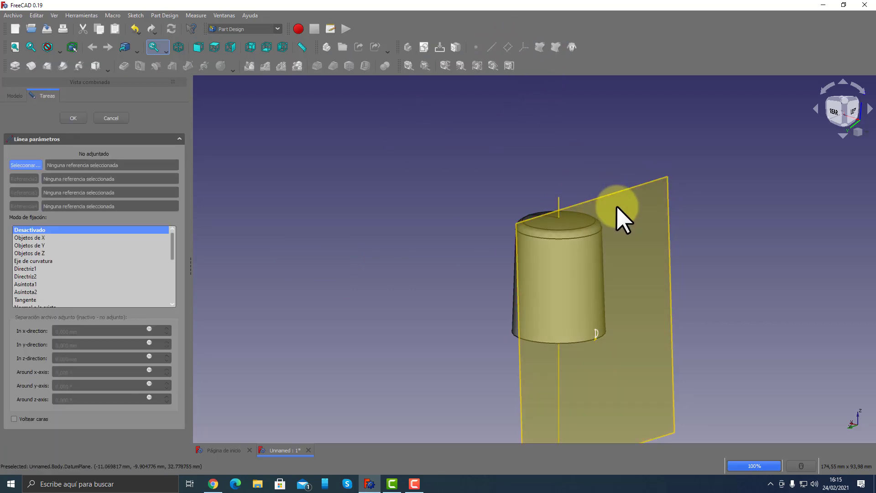
click(626, 191)
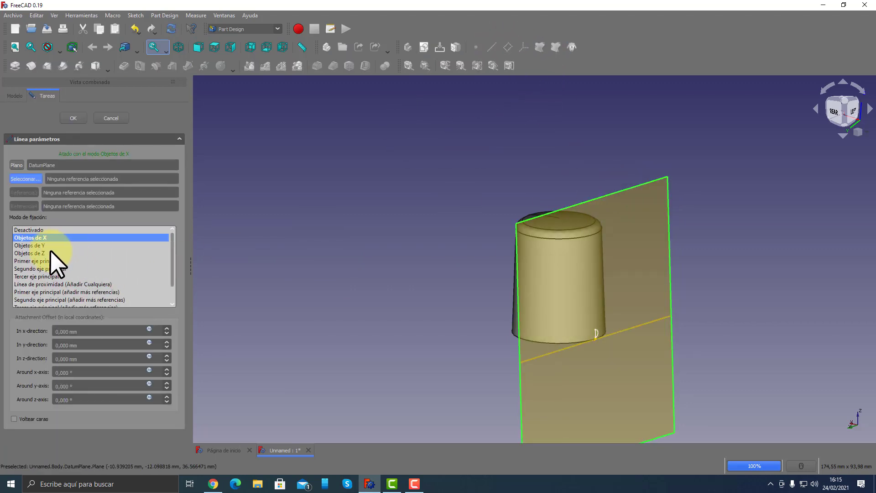
click(36, 245)
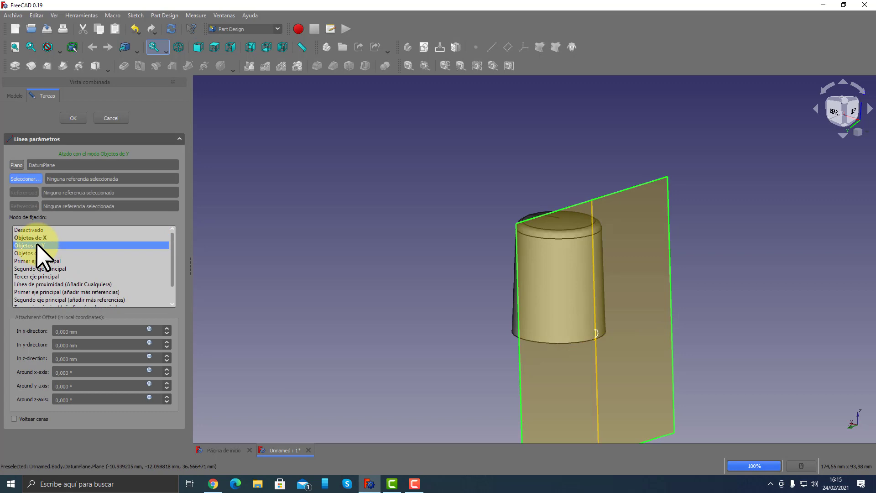
click(73, 119)
click(660, 228)
key(space)
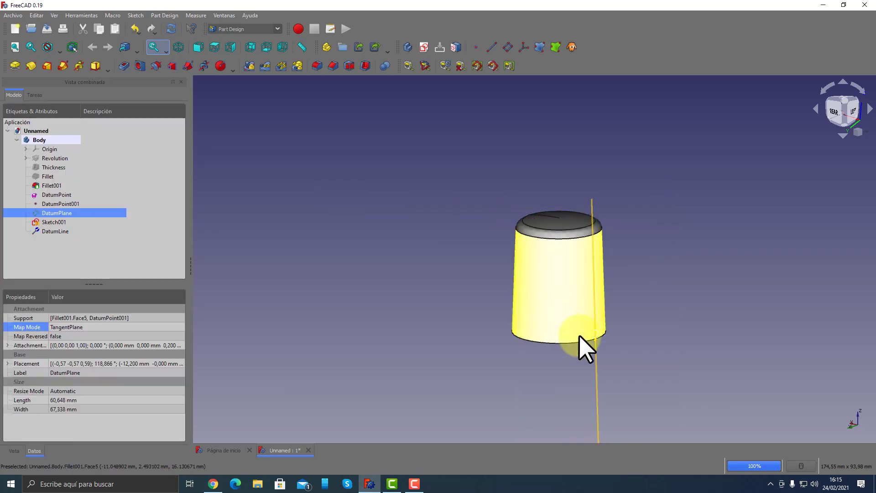
View the cup from the rear, deselect everything, and undo the datum line with Ctrl+Z.
mouse_move(601, 341)
middle_down()
mouse_move(660, 335)
mouse_move(597, 361)
middle_up()
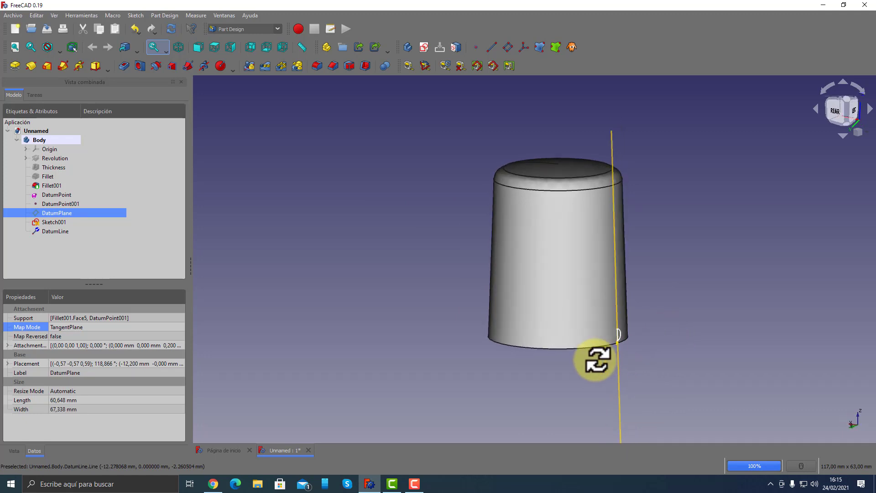
scroll(628, 344, up, 2)
scroll(628, 343, up, 2)
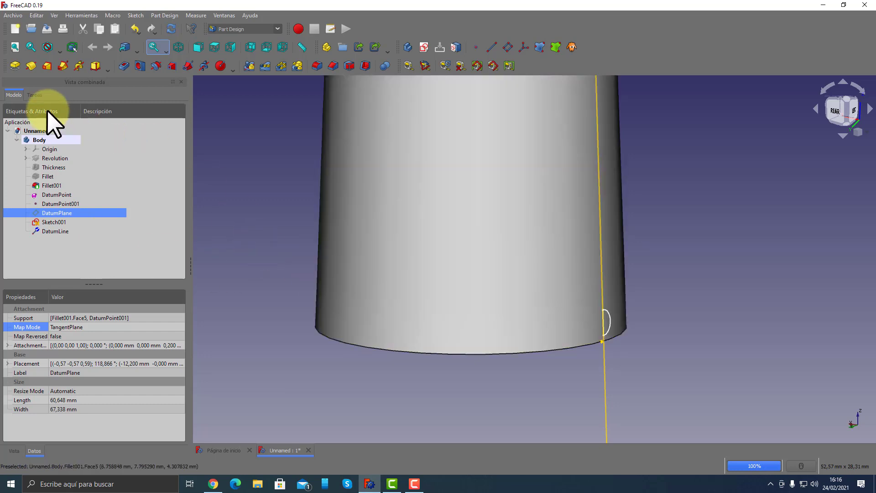
click(39, 97)
click(20, 93)
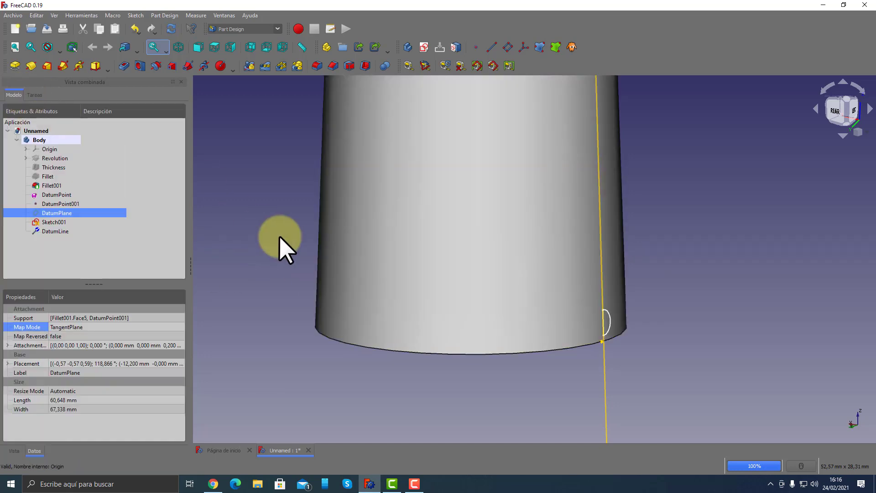
click(283, 268)
key(ctrl+z)
key(ctrl+z)
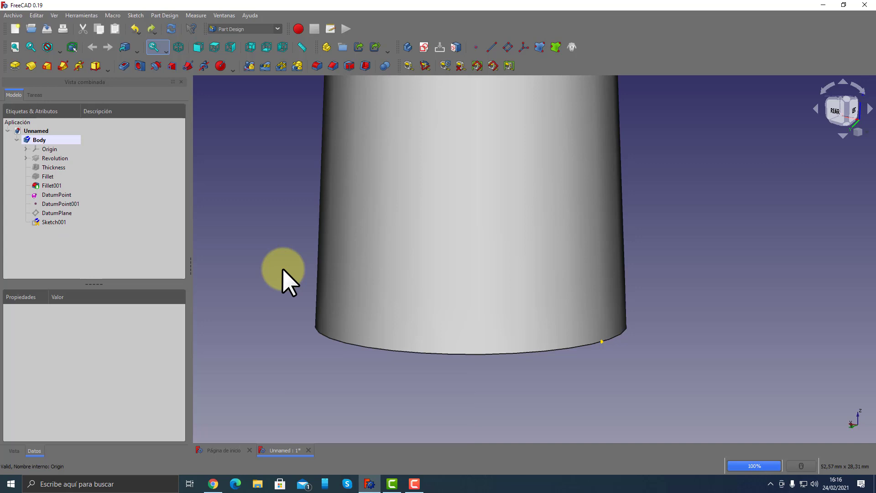
Undo to bring the tangent DatumPlane back, then view the whole cup from the rear.
key(ctrl+z)
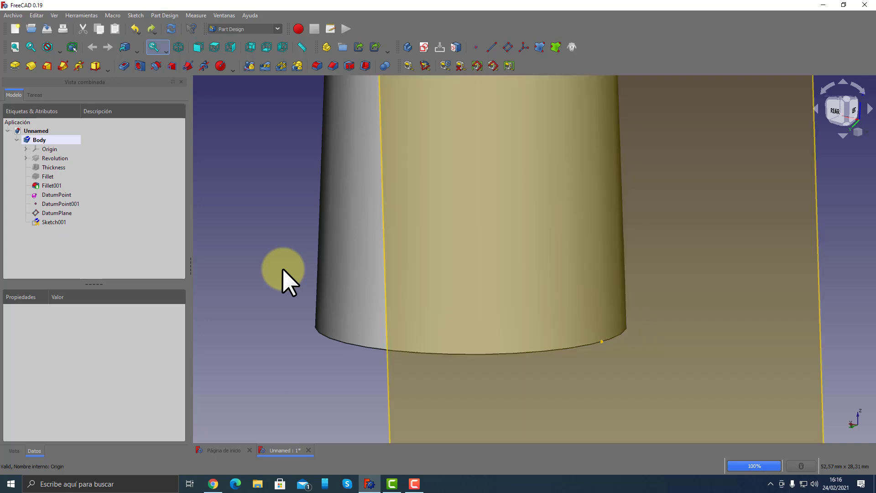
drag(283, 269, 348, 266)
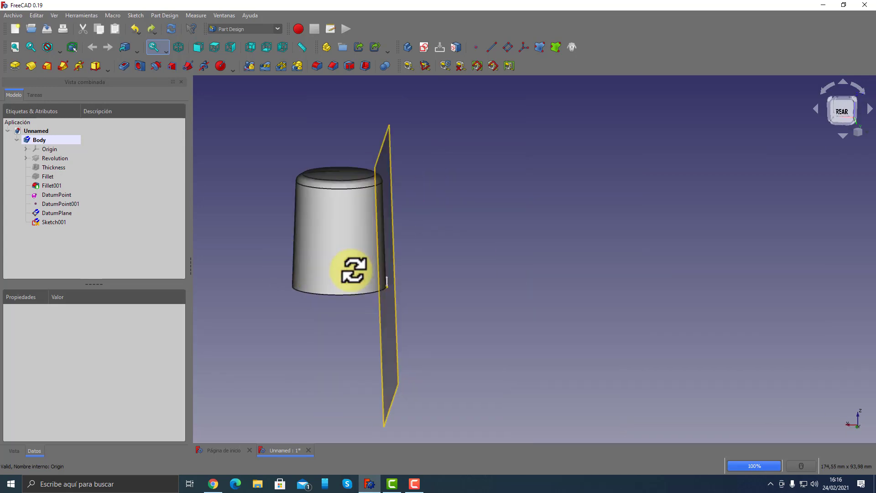
click(830, 119)
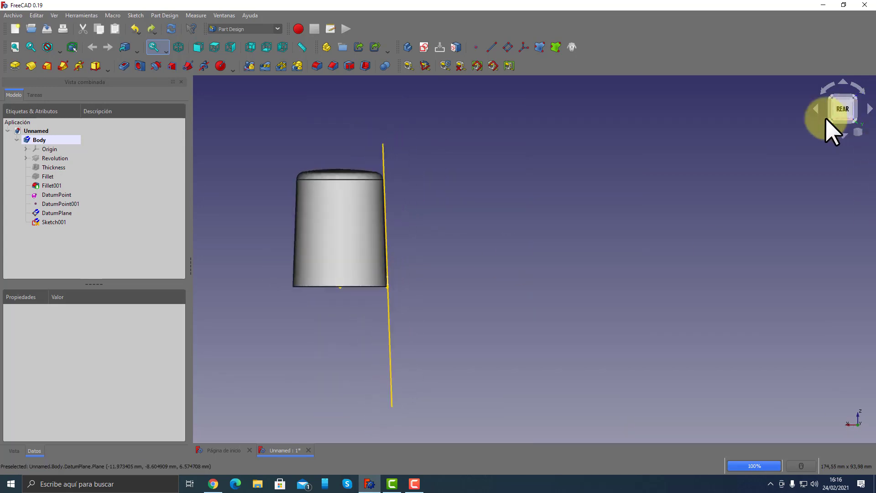
scroll(388, 279, up, 5)
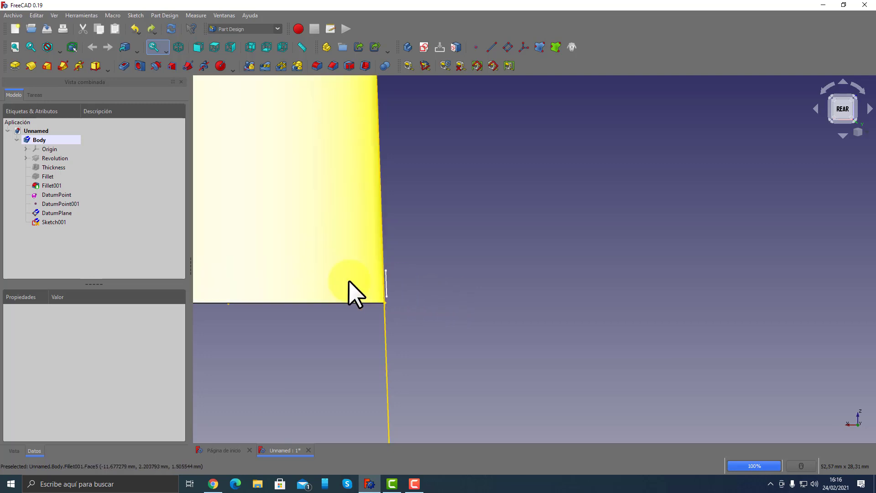
scroll(383, 276, up, 5)
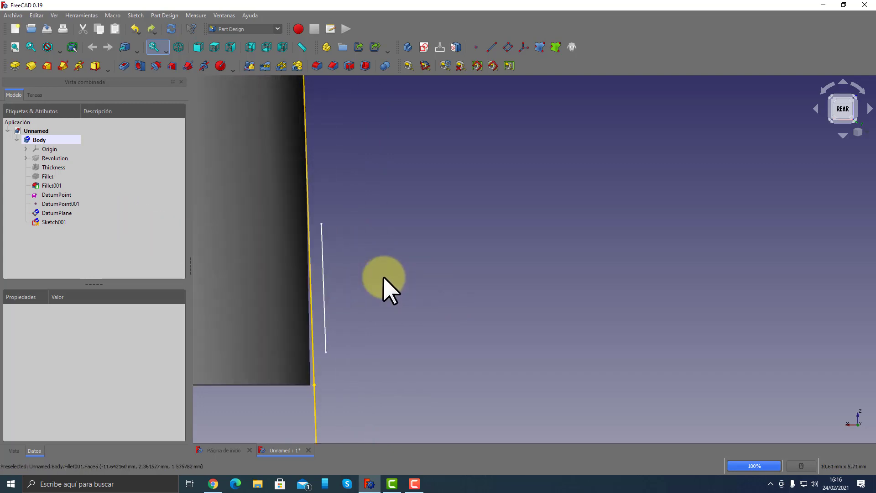
scroll(383, 277, down, 2)
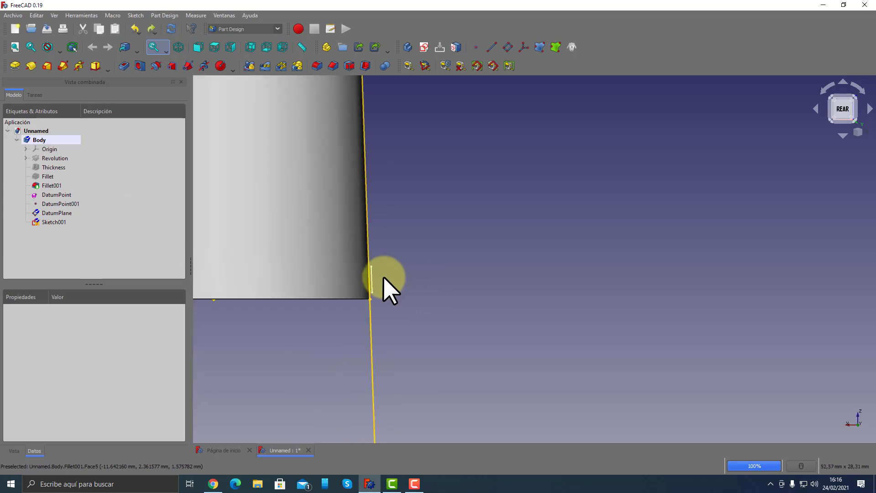
scroll(383, 277, down, 3)
scroll(392, 264, up, 5)
scroll(388, 310, up, 3)
scroll(561, 413, up, 3)
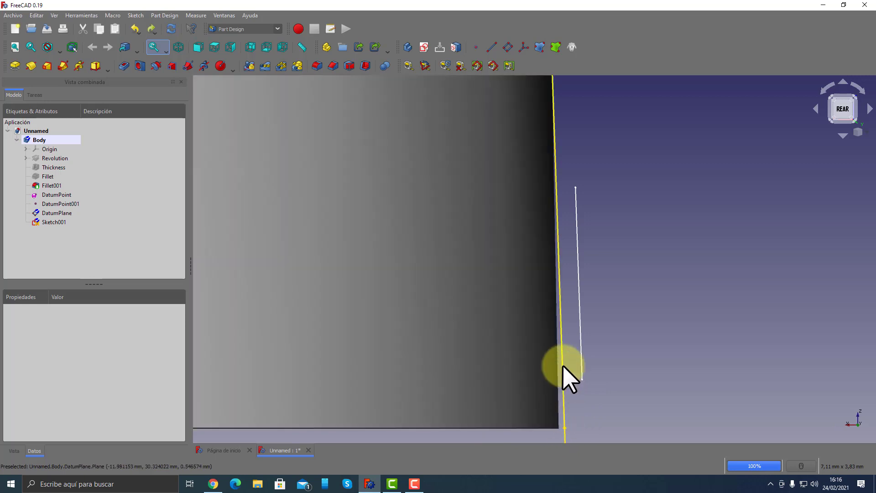
scroll(573, 370, down, 3)
Inspect the filleted rim from below, then select DatumPlane facing the viewer.
middle_drag(573, 384, 543, 260)
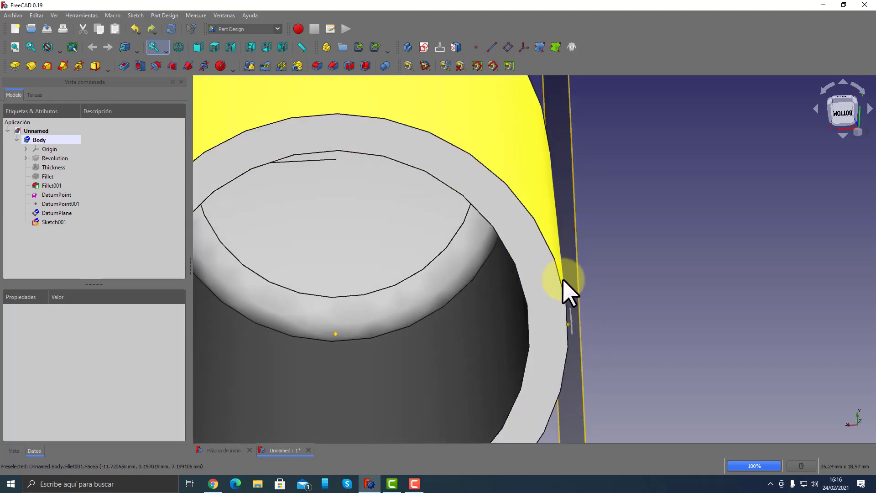
click(568, 322)
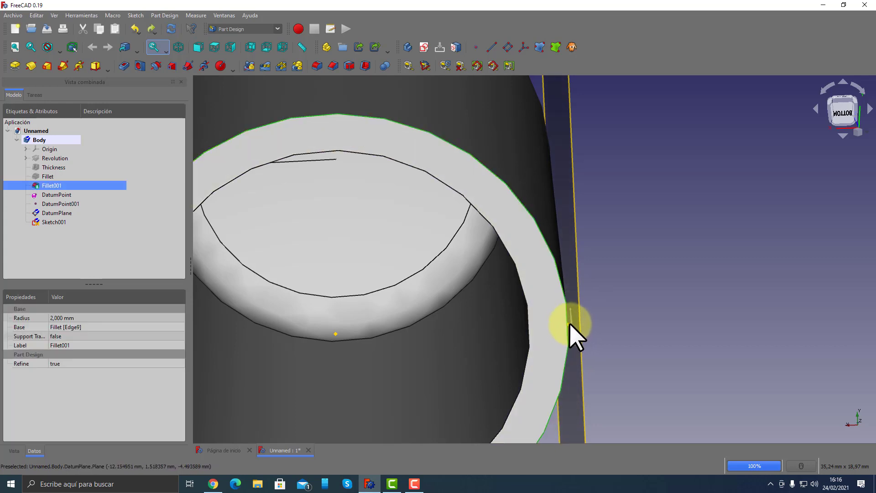
scroll(670, 275, down, 5)
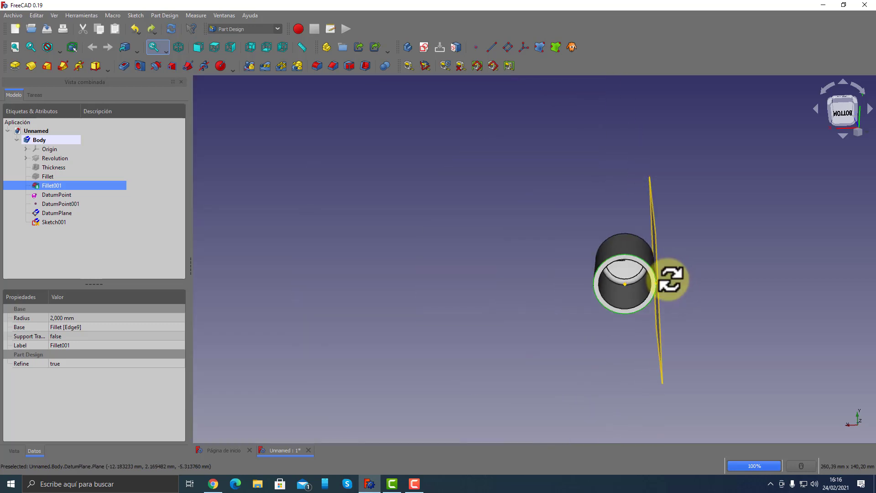
mouse_move(671, 279)
middle_down()
mouse_move(642, 382)
mouse_move(646, 290)
mouse_move(618, 298)
middle_up()
scroll(677, 292, up, 3)
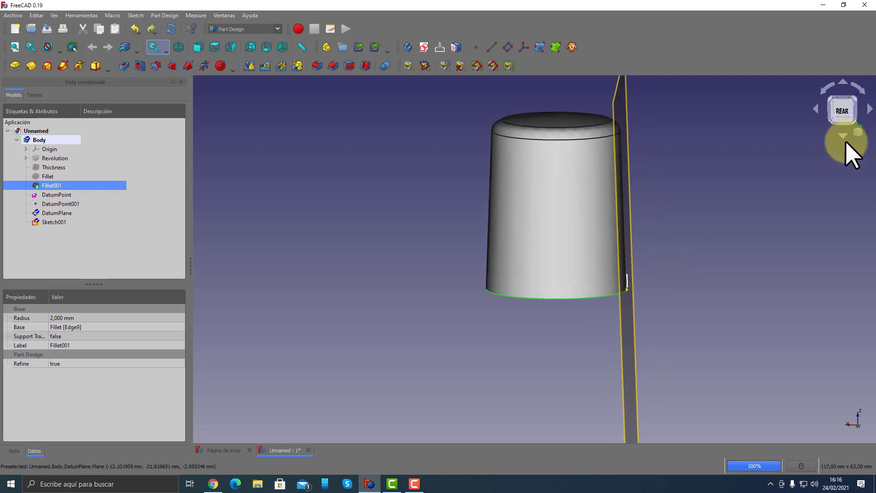
scroll(629, 281, up, 3)
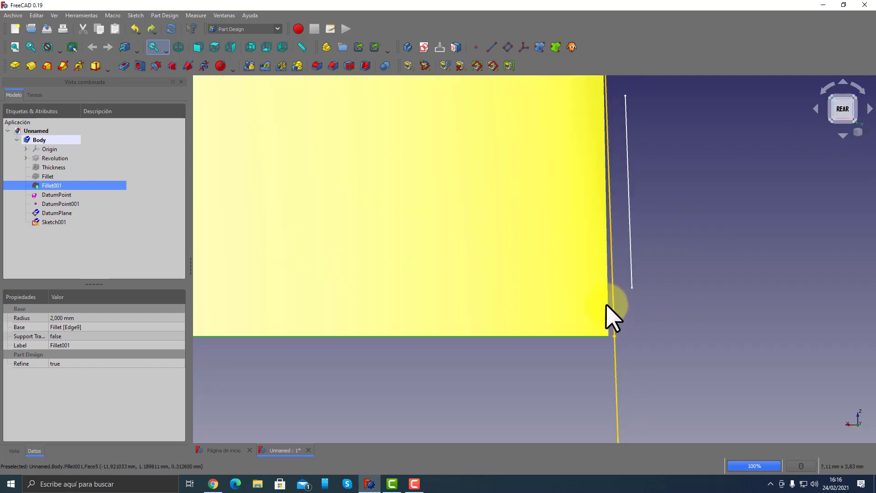
scroll(618, 316, down, 3)
scroll(618, 316, down, 3)
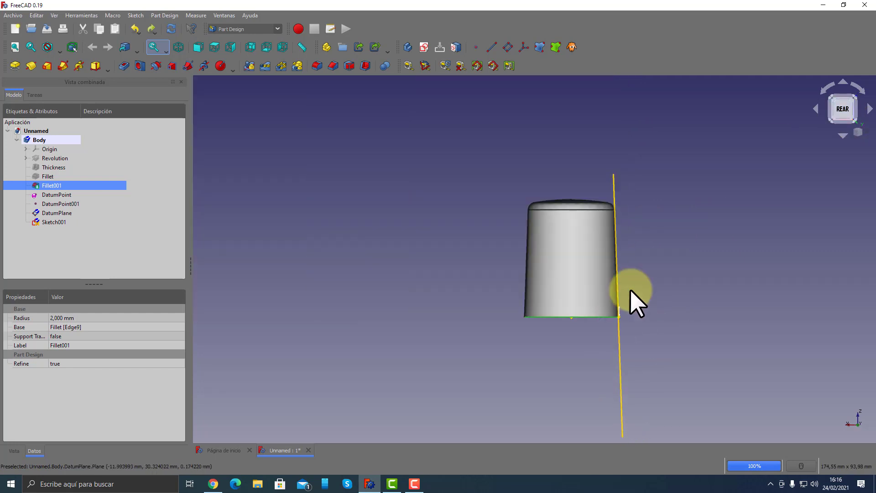
mouse_move(630, 289)
middle_down()
mouse_move(600, 297)
mouse_move(658, 313)
middle_up()
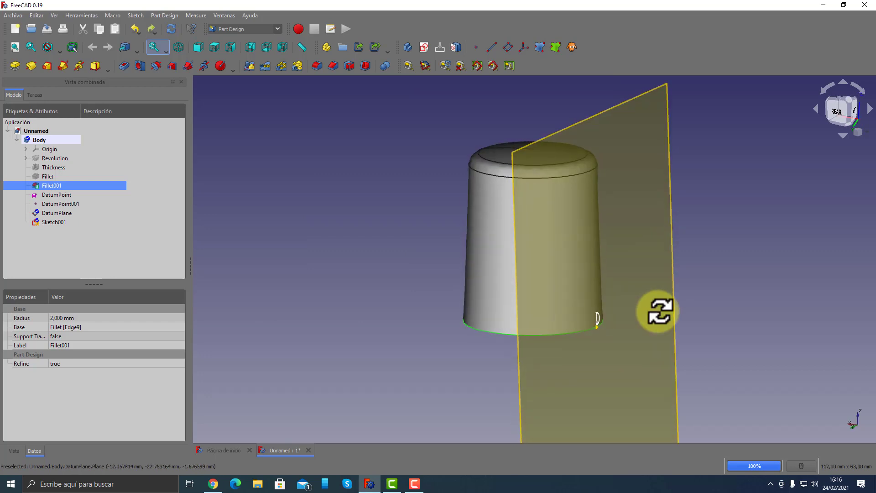
scroll(496, 285, up, 2)
click(255, 262)
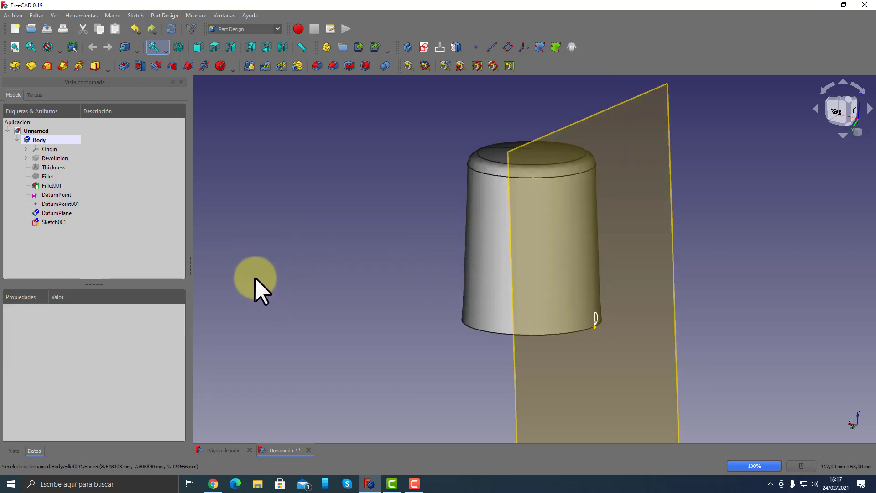
click(57, 213)
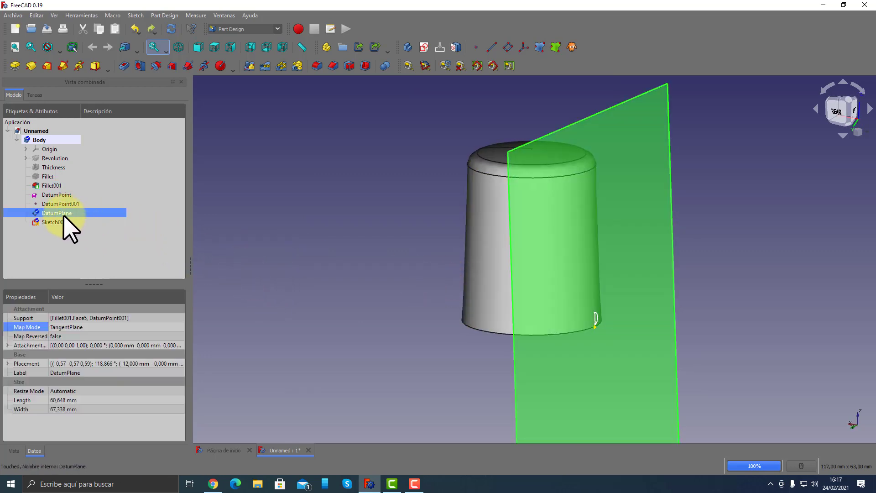
Create DatumPlane001 attached flat to DatumPlane with a 0,2 mm z-direction offset.
click(295, 185)
click(508, 46)
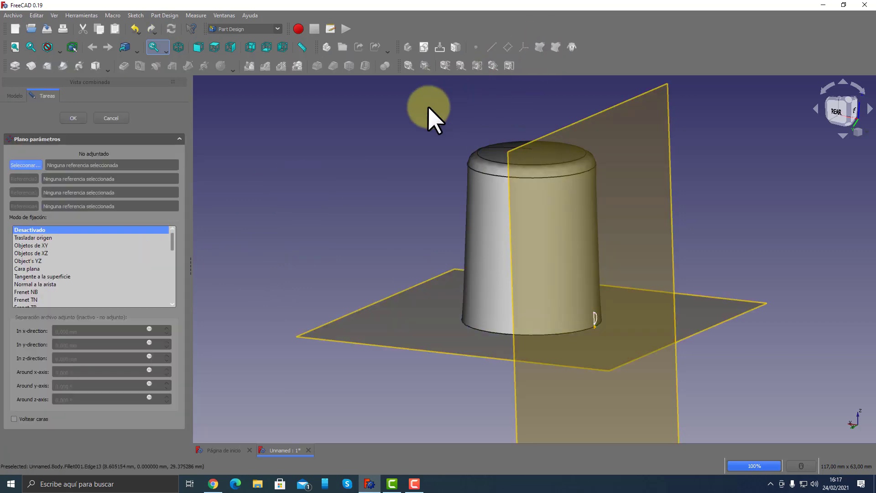
click(629, 112)
mouse_move(280, 280)
middle_down()
mouse_move(356, 258)
mouse_move(348, 253)
middle_up()
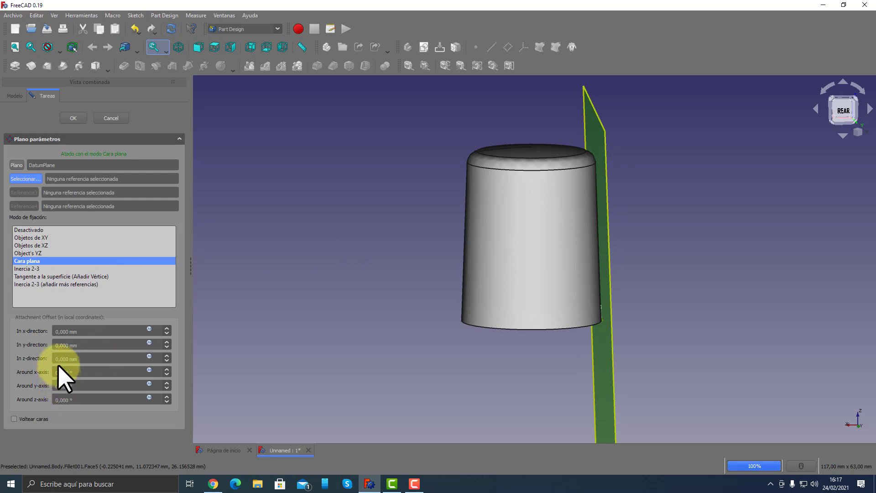
double_click(167, 356)
text(-2)
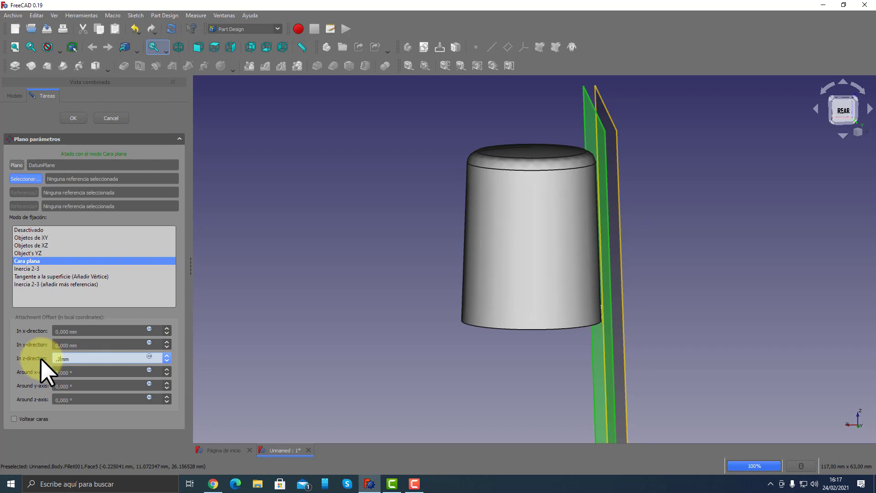
key(Tab)
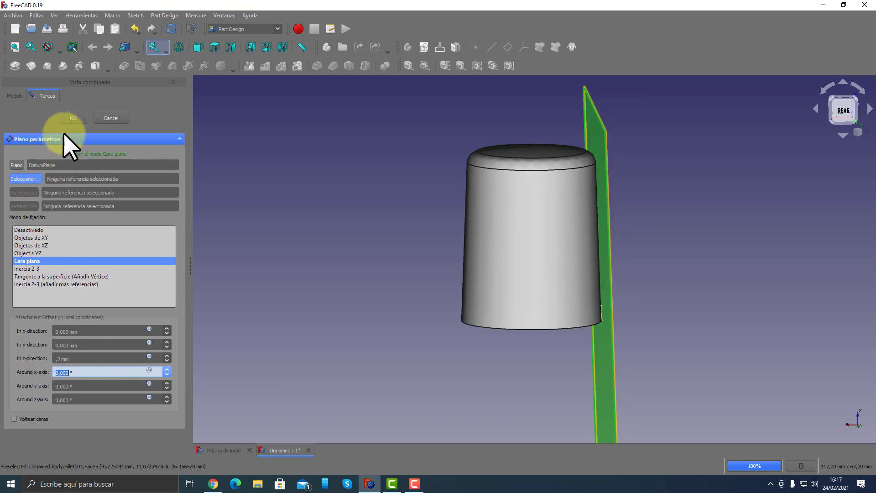
click(74, 119)
Hide the original tangent DatumPlane and turn the view so DatumPlane001 appears as a band.
middle_drag(519, 310, 517, 311)
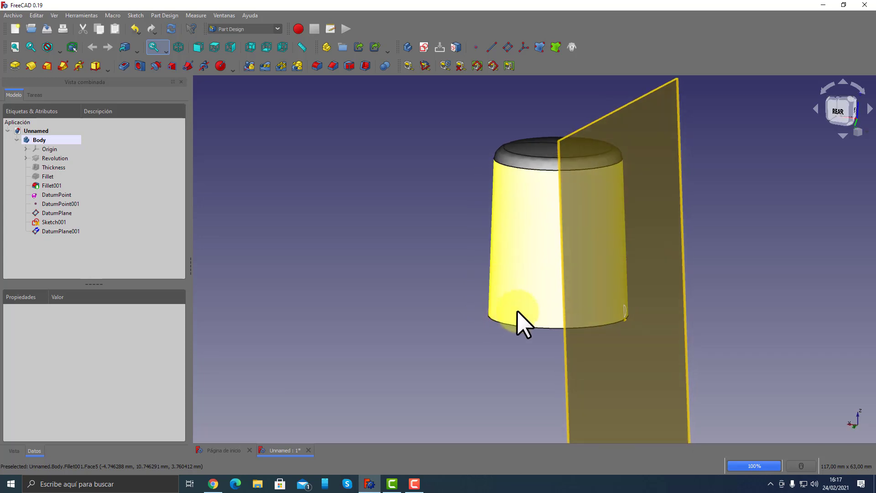
scroll(562, 137, up, 3)
scroll(521, 141, up, 3)
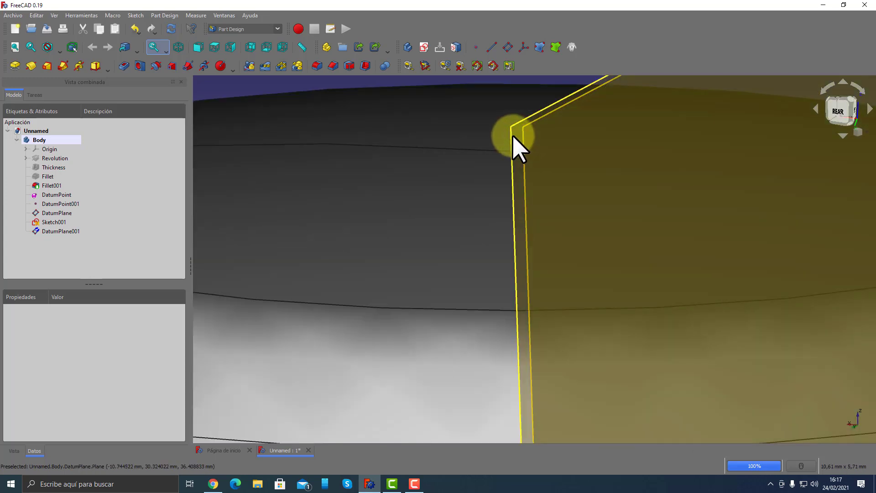
click(510, 169)
key(space)
scroll(574, 196, down, 5)
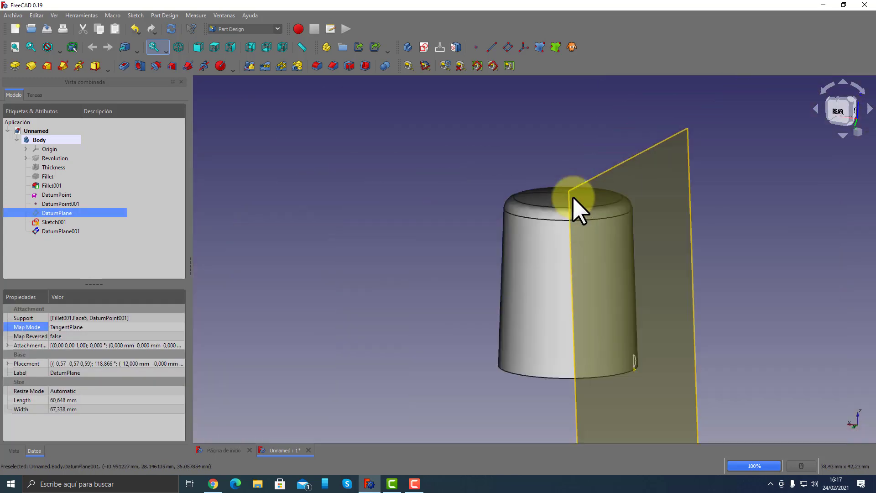
middle_drag(542, 283, 615, 261)
scroll(594, 283, up, 3)
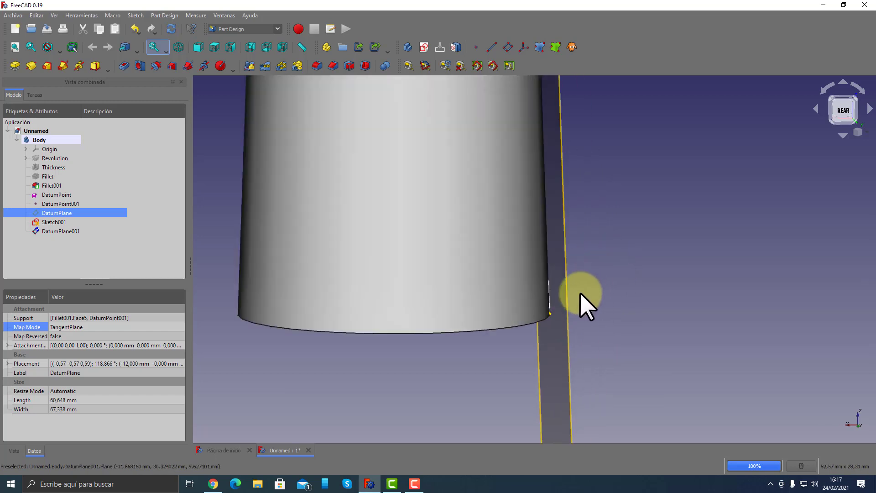
scroll(583, 297, up, 2)
middle_drag(583, 297, 524, 319)
scroll(554, 313, down, 3)
scroll(538, 304, down, 2)
scroll(525, 319, down, 2)
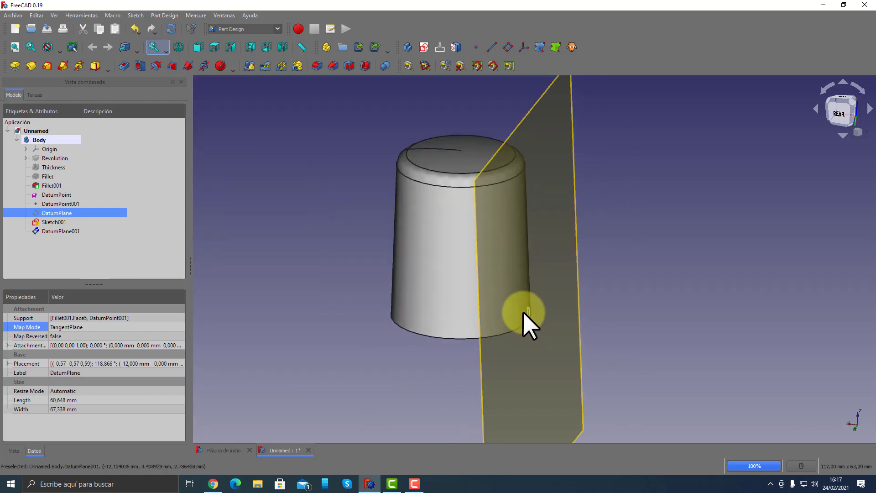
Bring up Sketch001's attachment properties and launch its attachment editor.
click(67, 221)
click(83, 325)
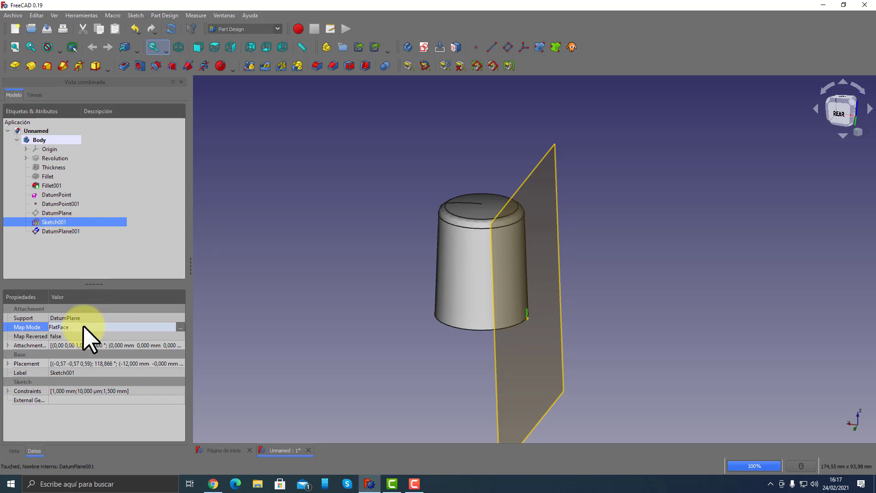
click(84, 320)
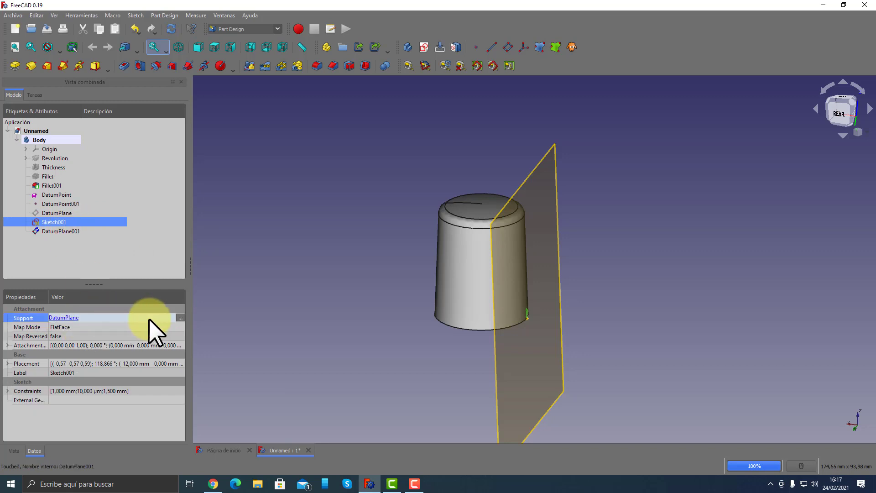
click(180, 318)
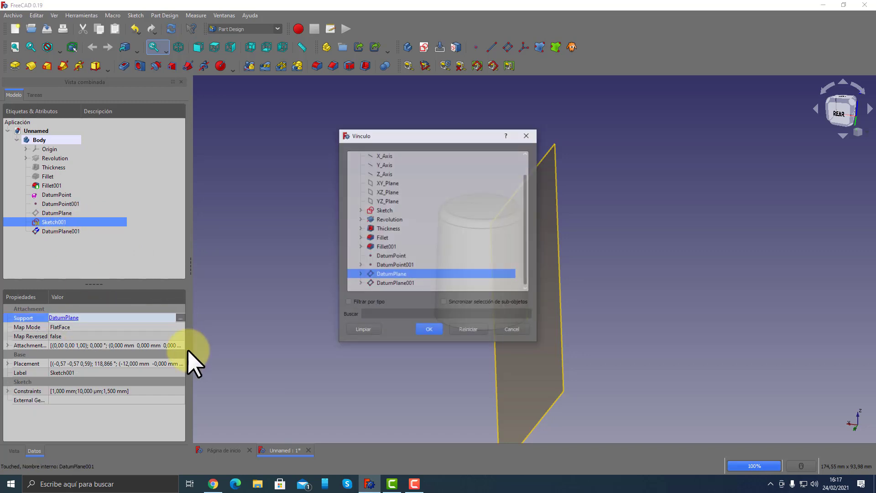
click(522, 334)
click(87, 327)
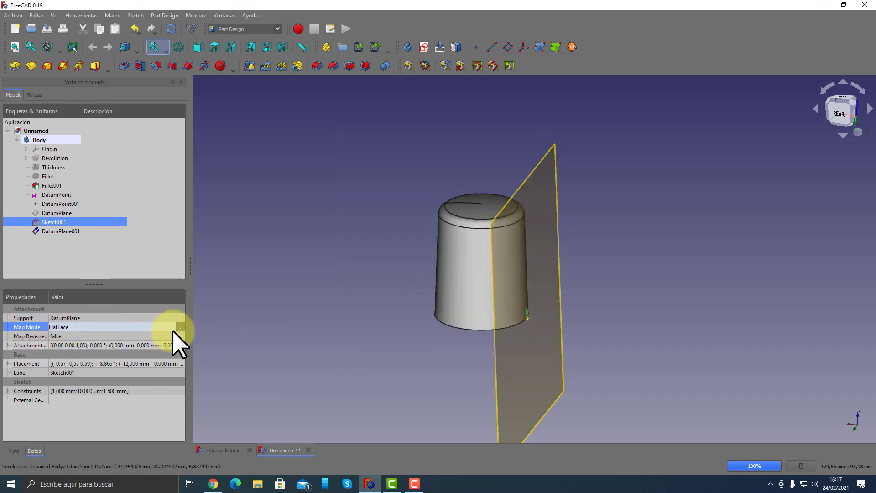
click(180, 327)
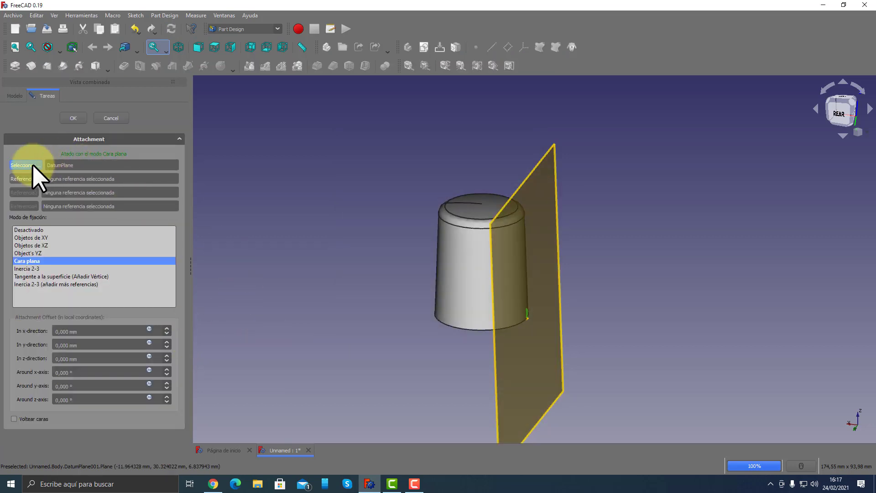
Replace Reference1 DatumPlane with DatumPlane001 in Cara plana mode and confirm.
double_click(70, 165)
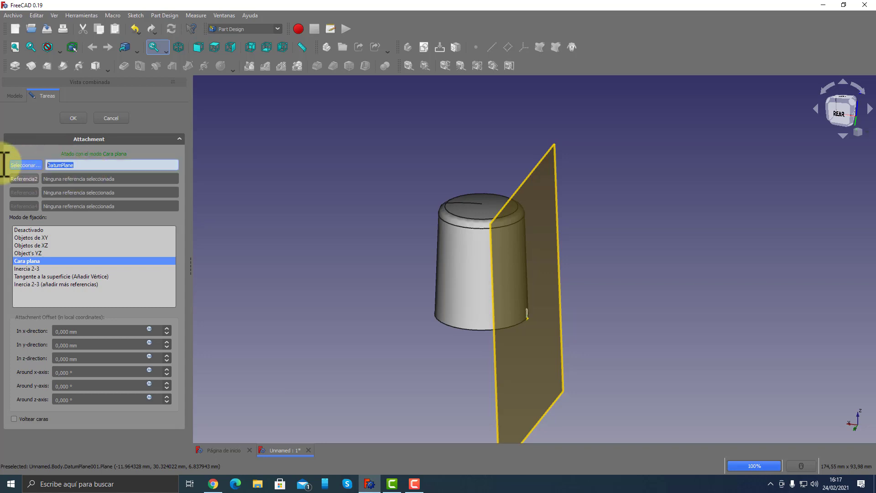
key(BackSpace)
click(28, 163)
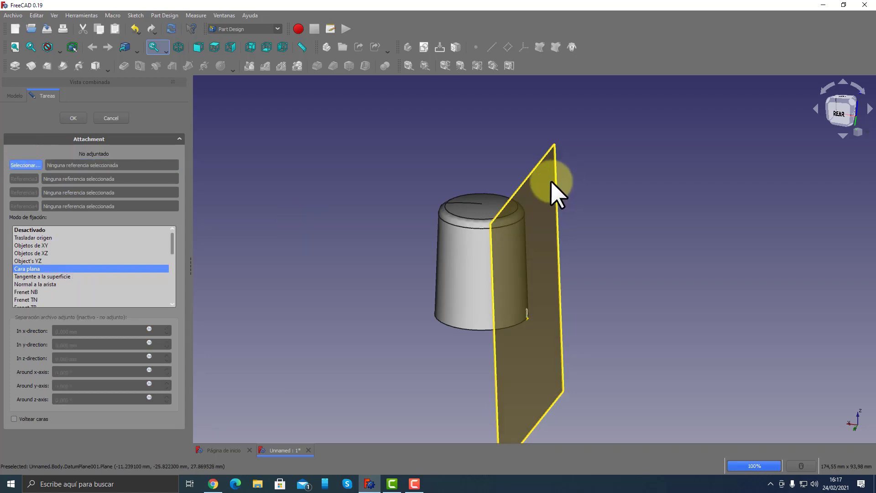
scroll(565, 155, down, 5)
scroll(563, 145, up, 10)
scroll(594, 141, down, 2)
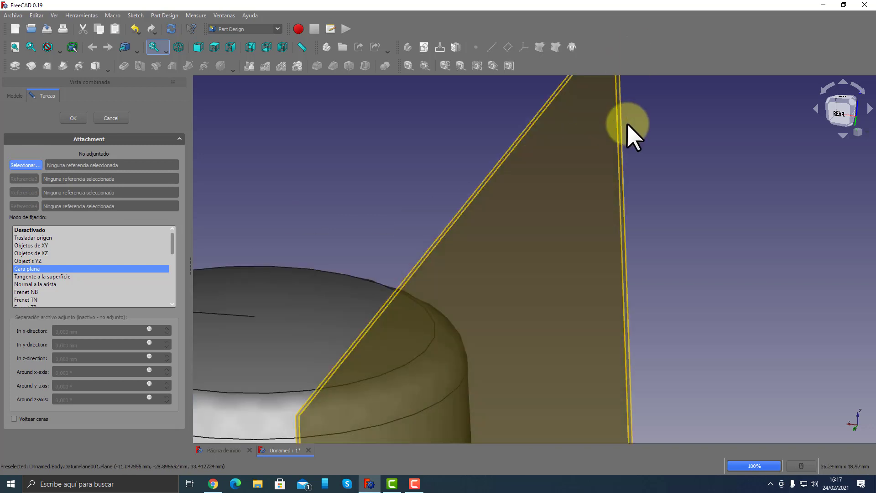
scroll(635, 140, down, 3)
middle_drag(641, 141, 586, 215)
scroll(561, 235, up, 3)
scroll(561, 235, up, 3)
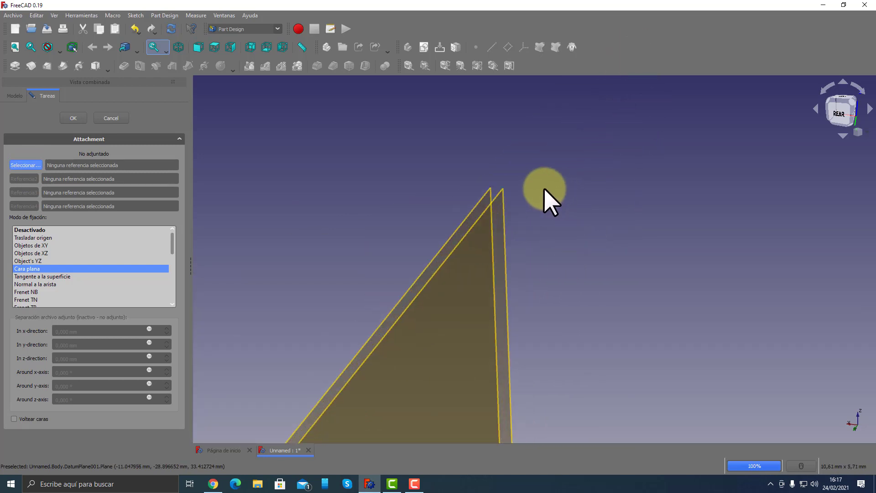
click(505, 210)
scroll(604, 204, down, 2)
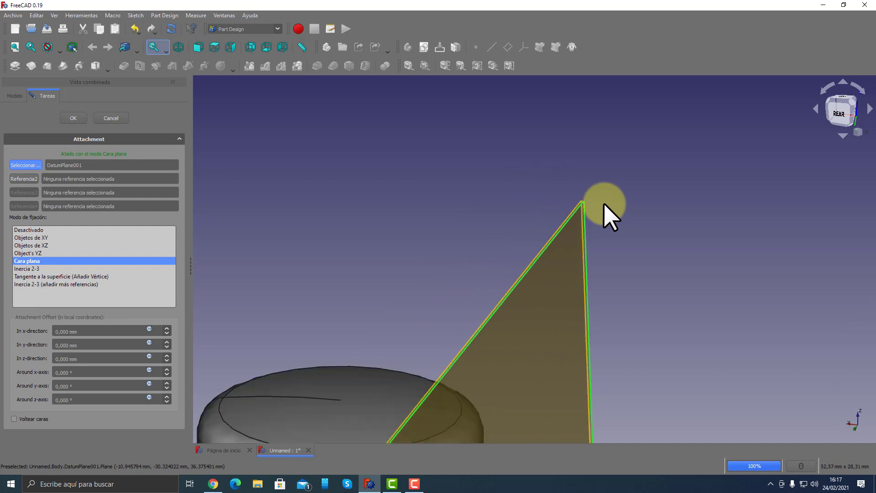
scroll(604, 203, down, 3)
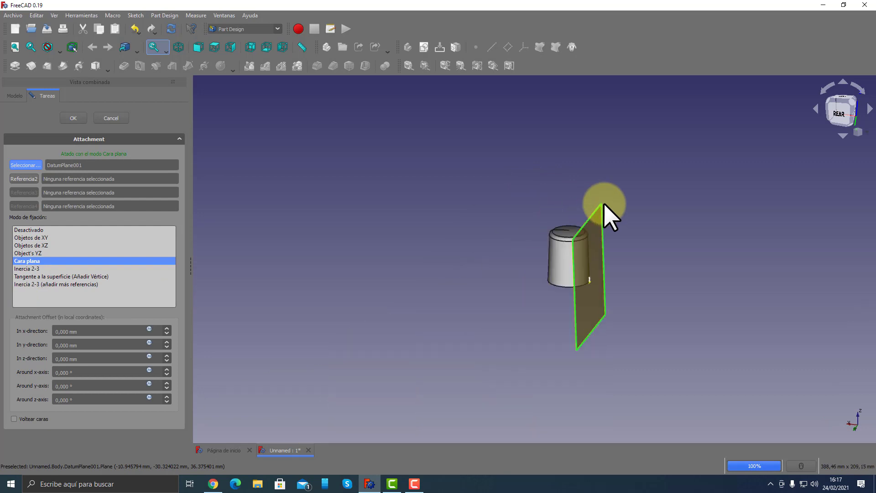
click(78, 118)
click(840, 113)
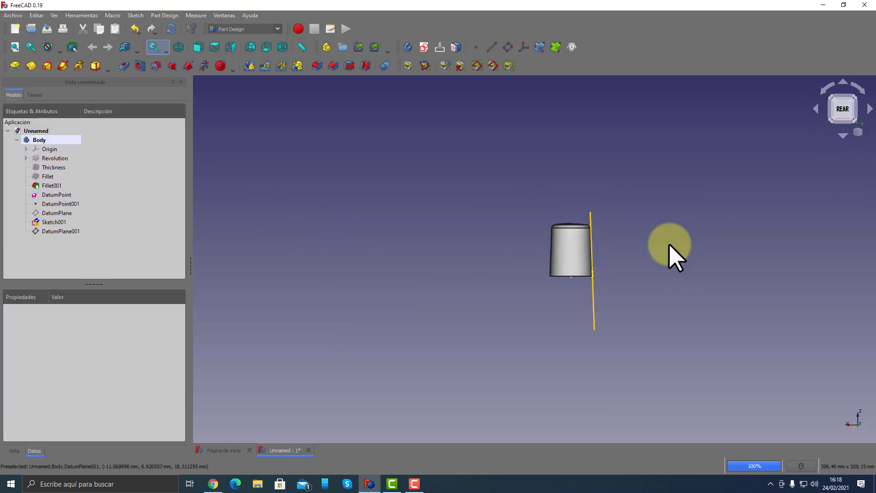
scroll(601, 275, down, 2)
scroll(622, 268, up, 2)
scroll(604, 297, up, 3)
scroll(517, 362, up, 2)
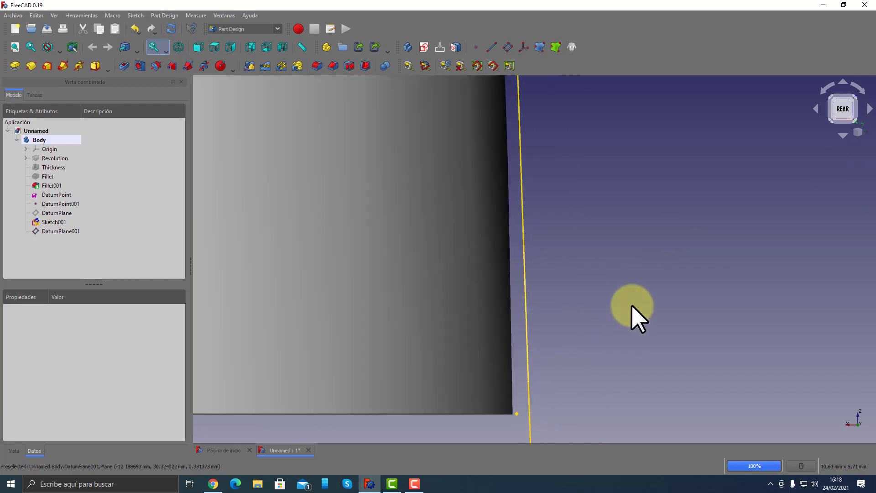
scroll(632, 305, up, 2)
scroll(632, 305, down, 4)
mouse_move(632, 305)
middle_down()
mouse_move(589, 331)
mouse_move(608, 328)
middle_up()
scroll(590, 325, down, 2)
click(55, 212)
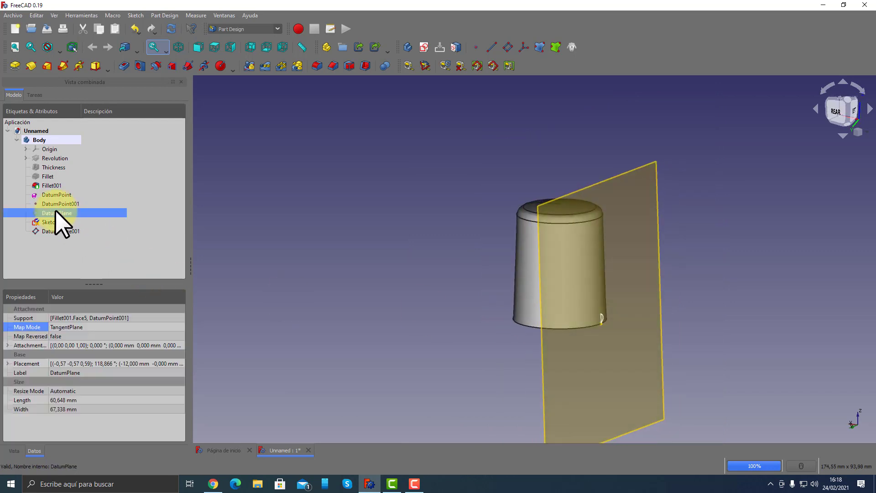
middle_drag(253, 259, 371, 275)
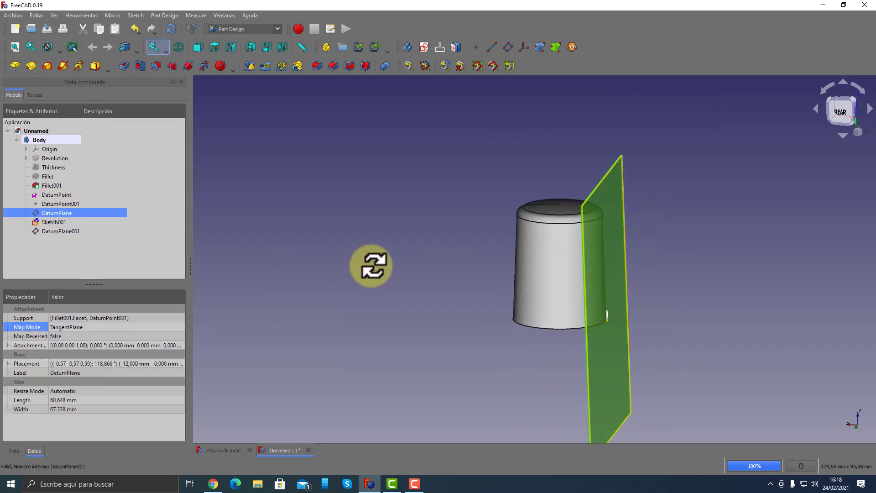
scroll(573, 215, up, 3)
scroll(521, 183, up, 2)
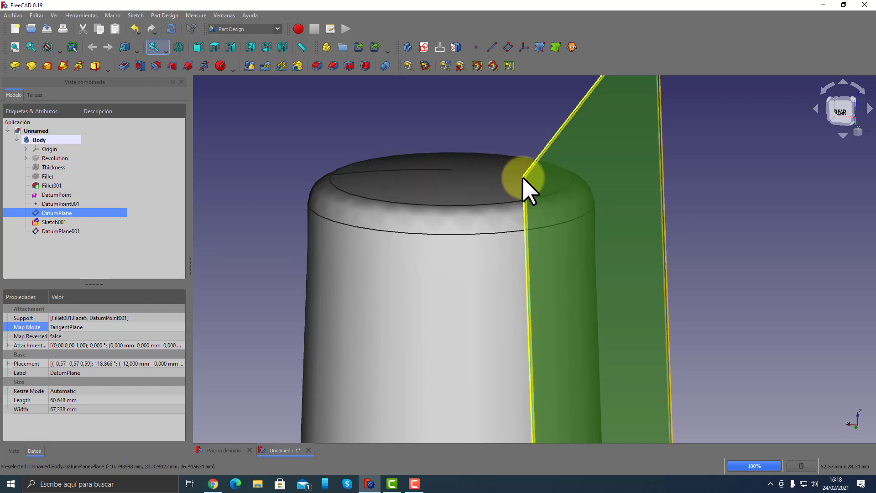
scroll(585, 237, down, 3)
middle_drag(586, 244, 554, 244)
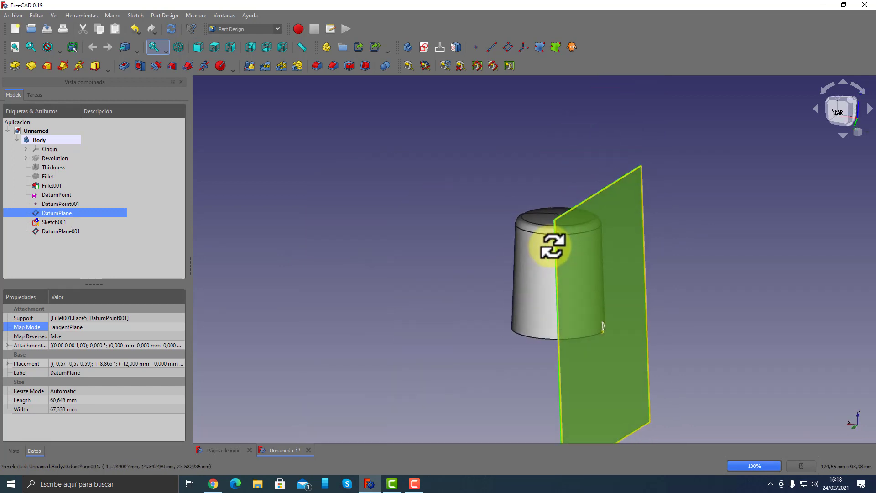
click(50, 231)
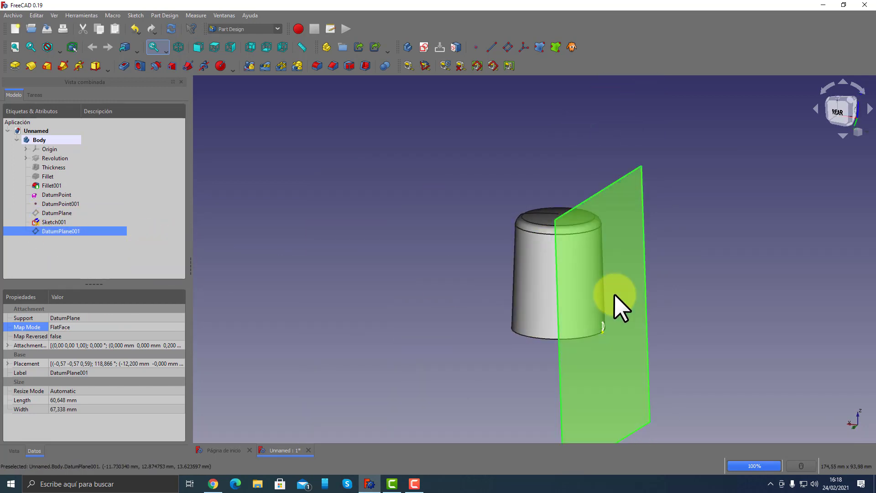
click(50, 222)
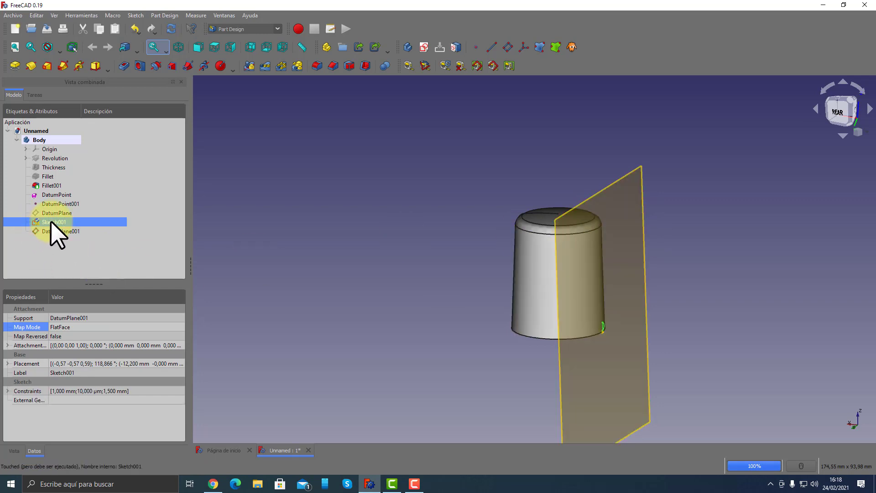
click(56, 231)
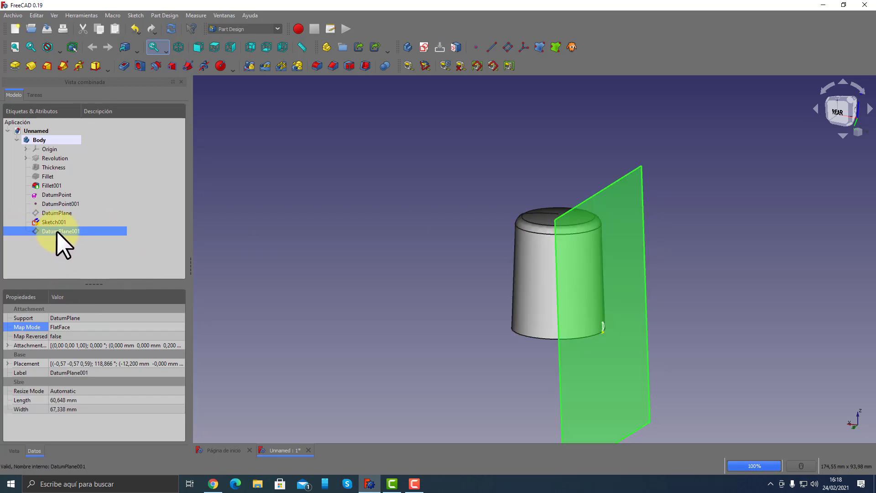
Open Sketch001 in the sketch editor and close it again.
double_click(54, 221)
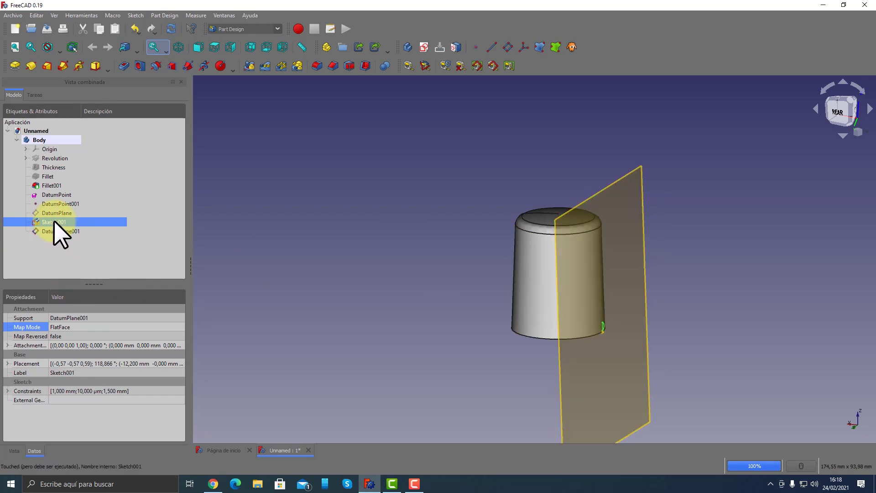
scroll(440, 182, up, 5)
scroll(429, 190, up, 3)
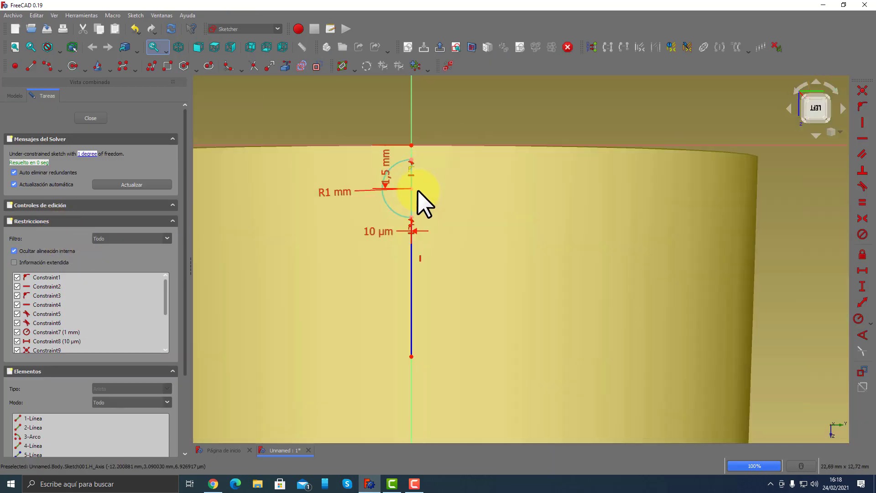
click(95, 120)
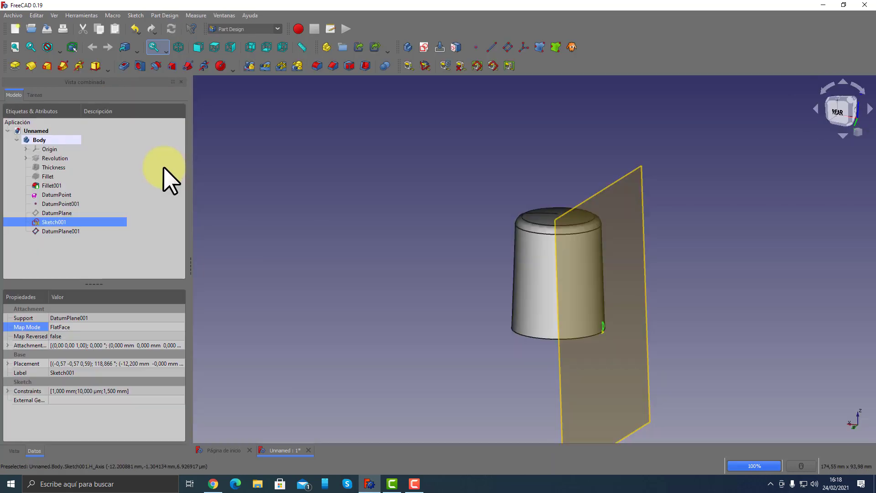
middle_drag(480, 233, 455, 235)
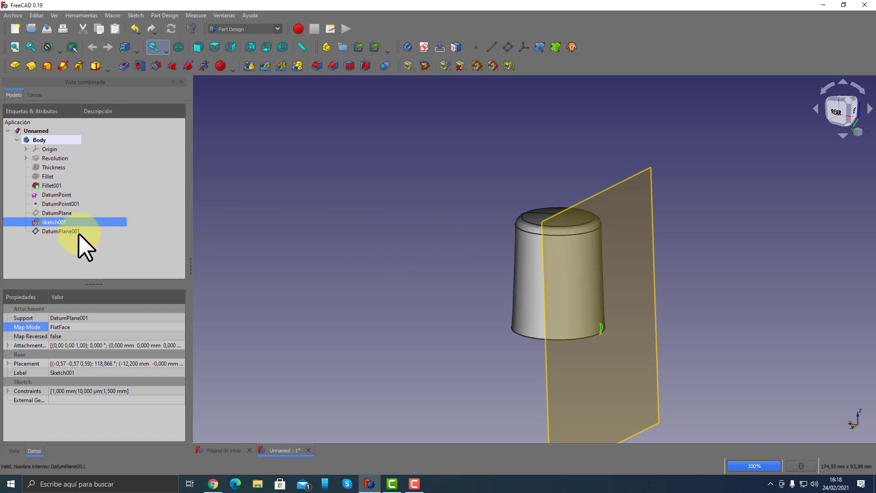
Try reordering Sketch001 relative to DatumPlane001 in the tree, then clear the selection.
click(45, 232)
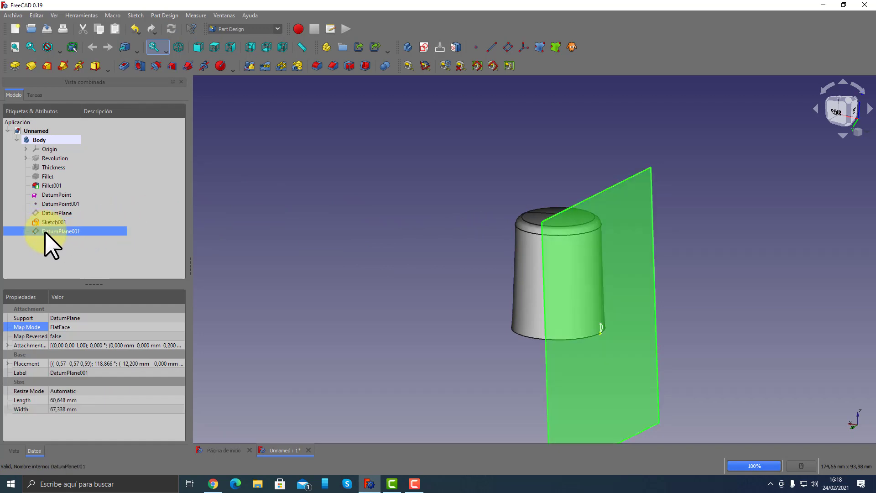
drag(48, 221, 51, 241)
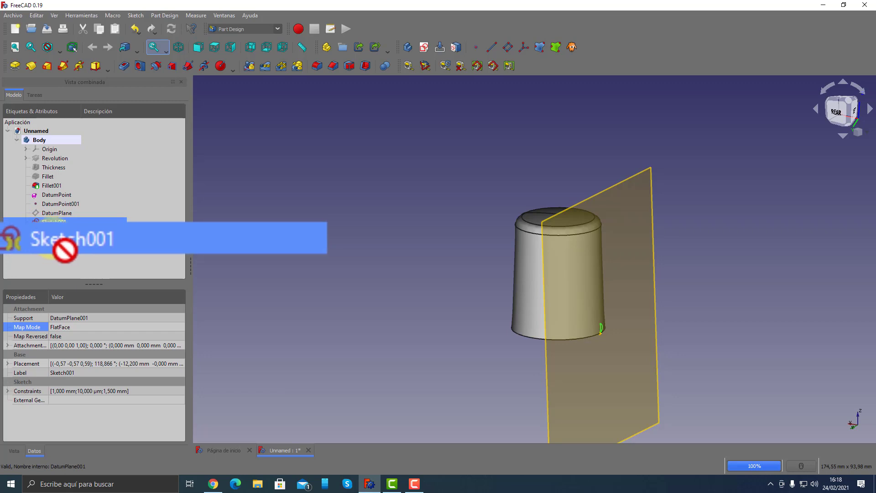
drag(51, 241, 45, 224)
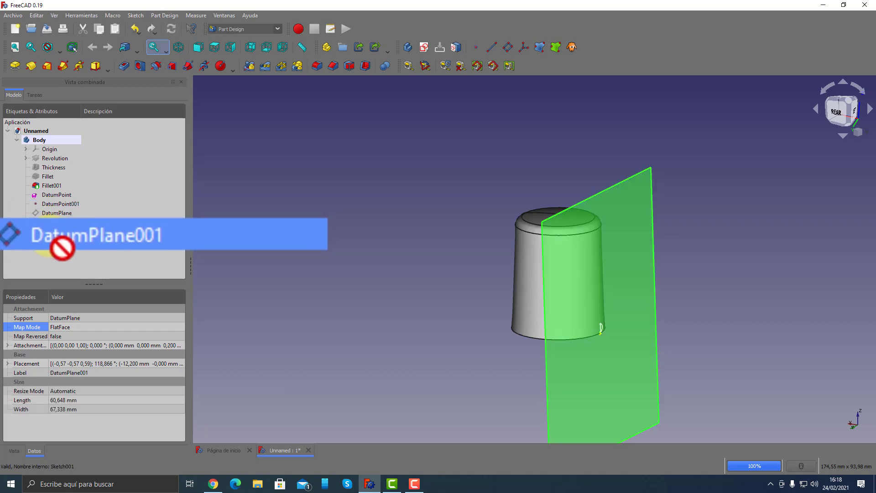
click(44, 221)
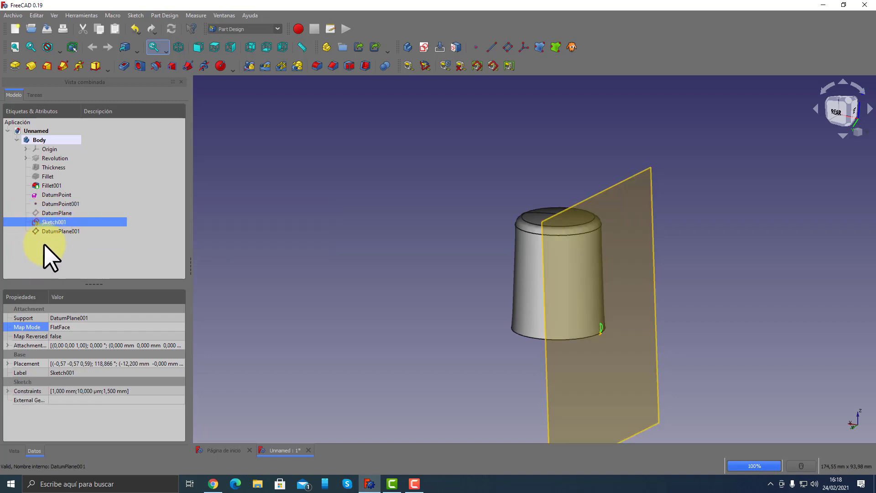
click(36, 233)
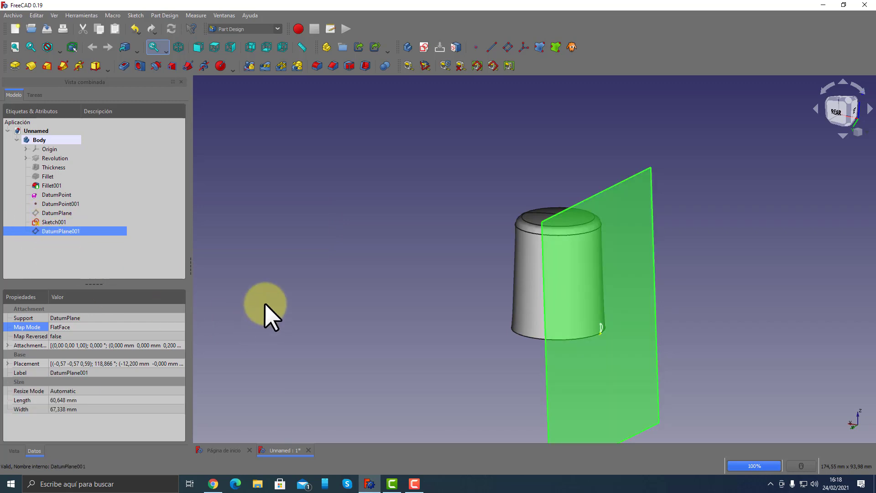
click(292, 303)
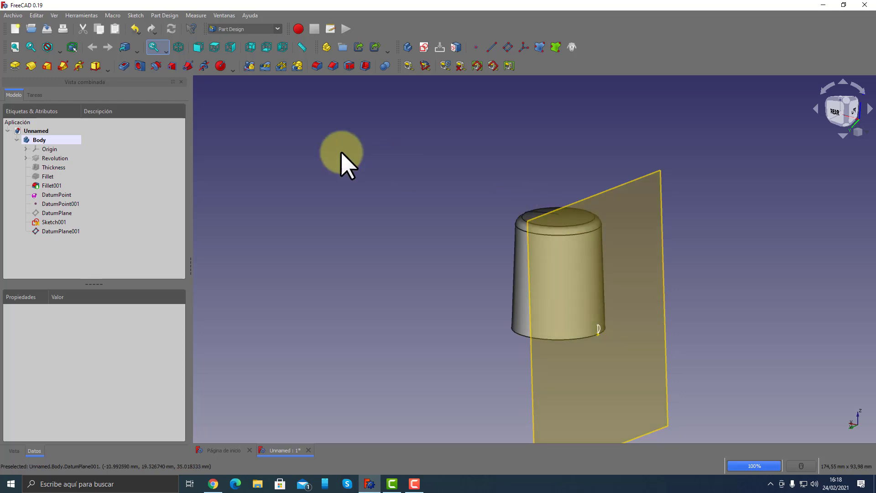
Create a DatumLine attached to DatumPlane001 in Y-axis mode.
click(492, 47)
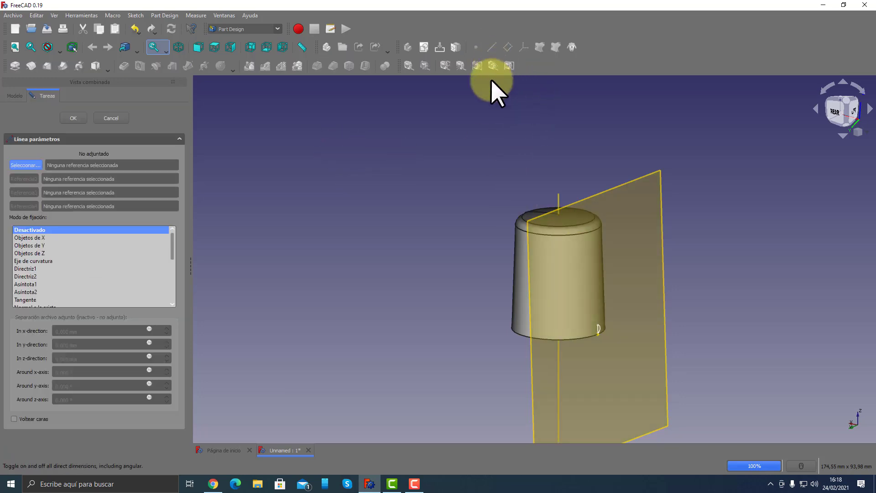
click(612, 191)
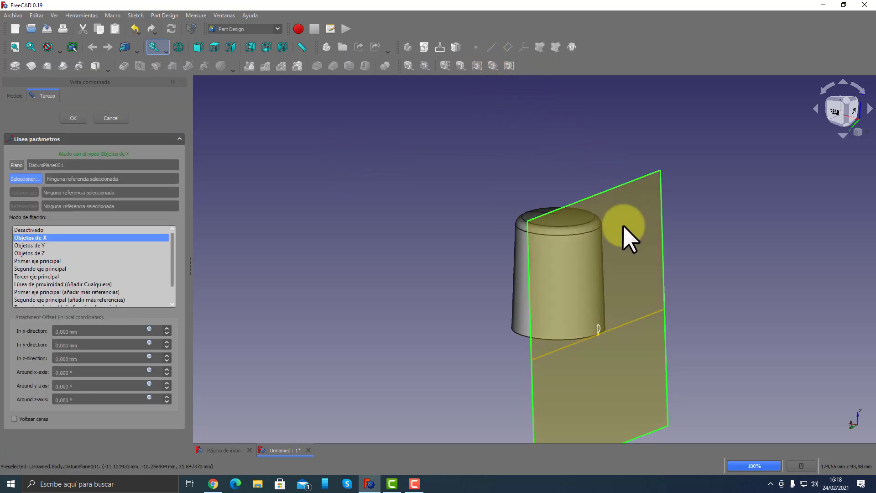
click(40, 245)
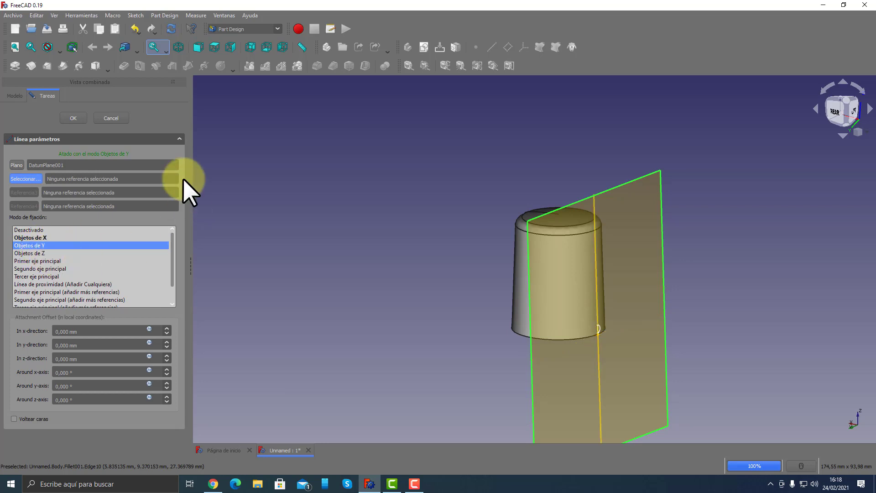
click(81, 118)
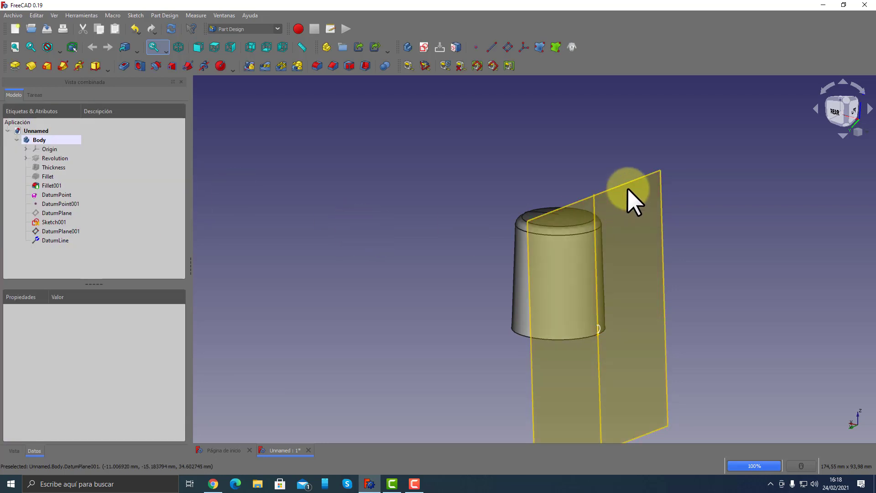
Hide DatumPlane001 and select Sketch001 in the Model tree.
click(622, 205)
key(space)
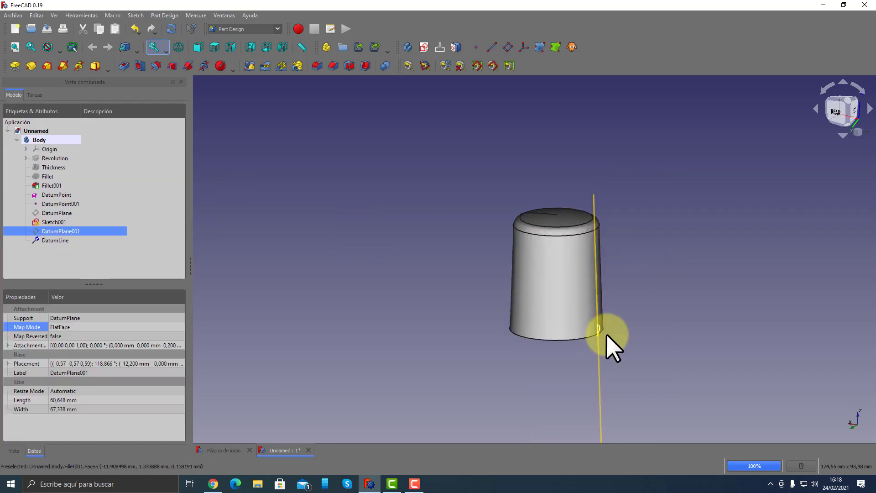
scroll(601, 333, up, 3)
scroll(602, 333, up, 2)
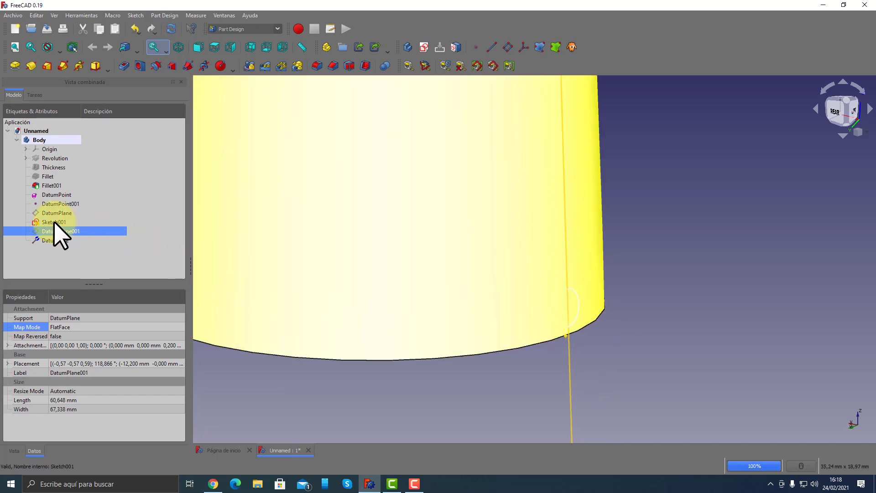
click(54, 221)
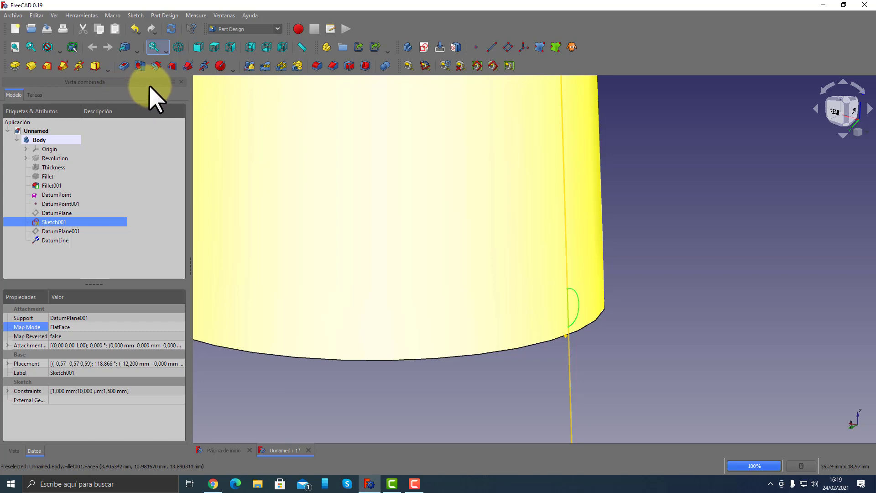
Groove Sketch001 360° about 'Línea de construcción 1' to cut the dimple.
click(156, 66)
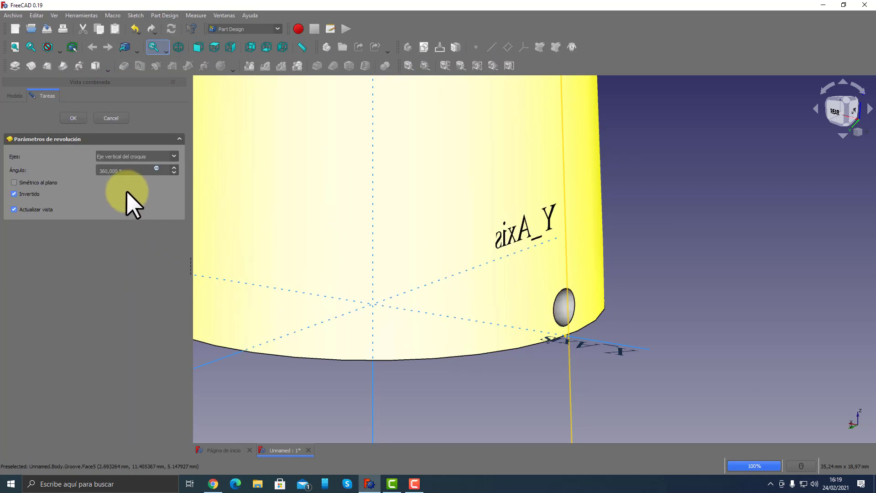
click(164, 158)
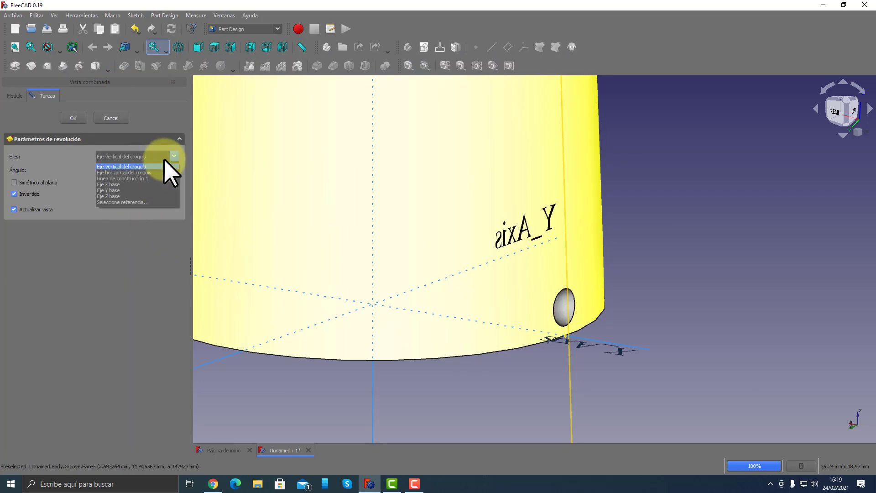
click(133, 202)
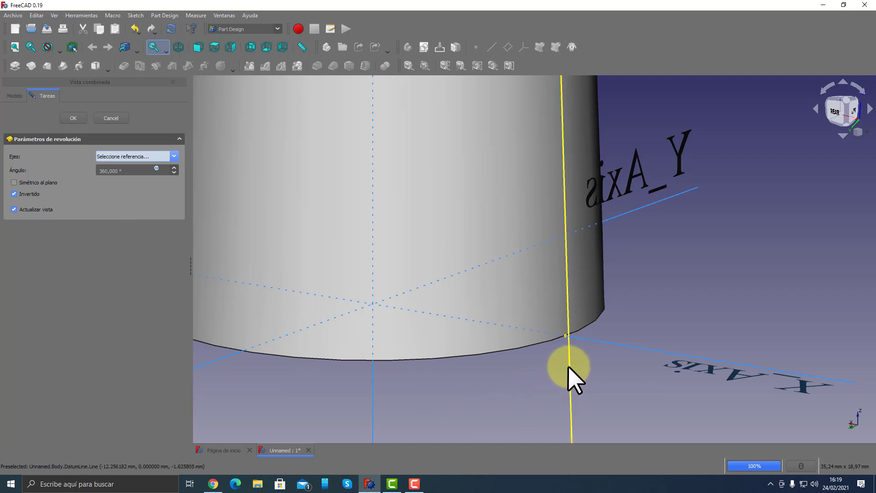
click(169, 156)
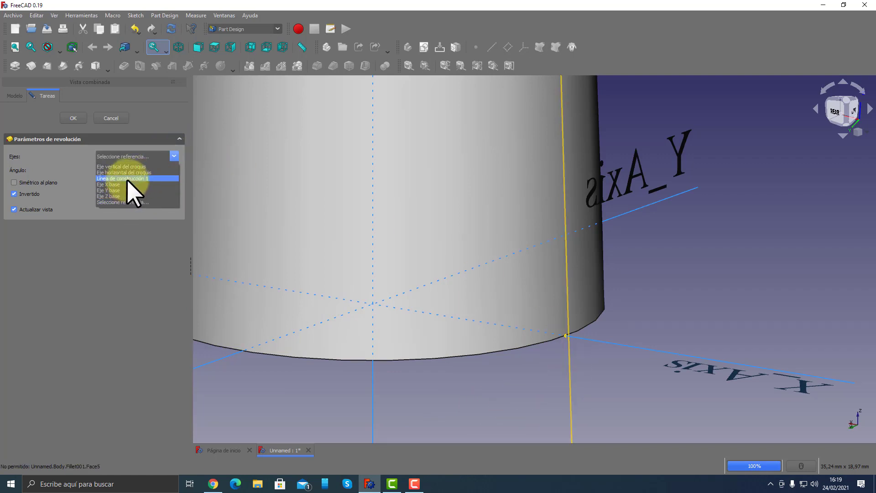
click(127, 179)
click(73, 120)
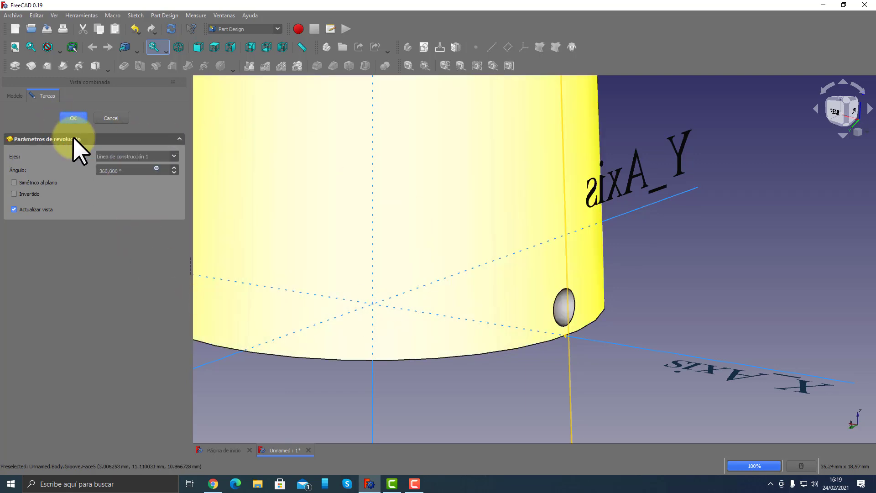
scroll(550, 290, down, 3)
mouse_move(550, 290)
middle_down()
mouse_move(597, 257)
mouse_move(412, 256)
mouse_move(290, 270)
mouse_move(600, 292)
mouse_move(565, 289)
middle_up()
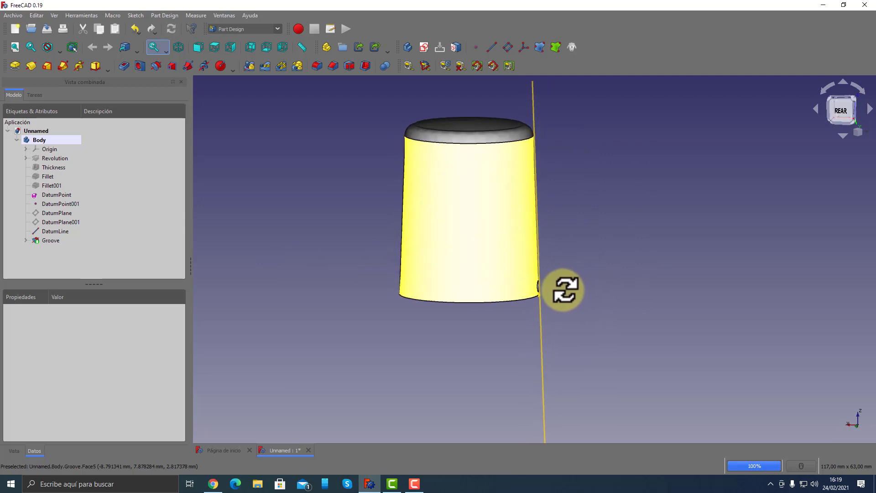
scroll(571, 210, up, 3)
scroll(551, 211, up, 2)
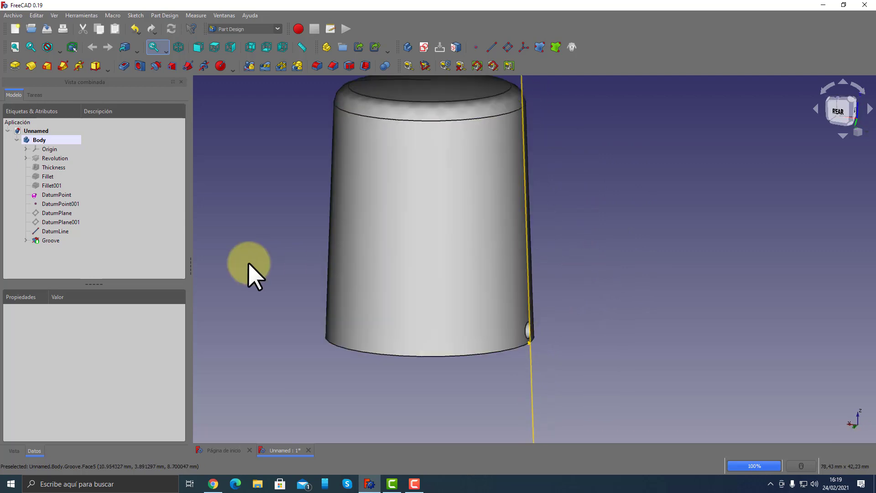
MultiTransform the Groove with a linear pattern along DatumLine: 25 mm, 11 occurrences.
click(55, 243)
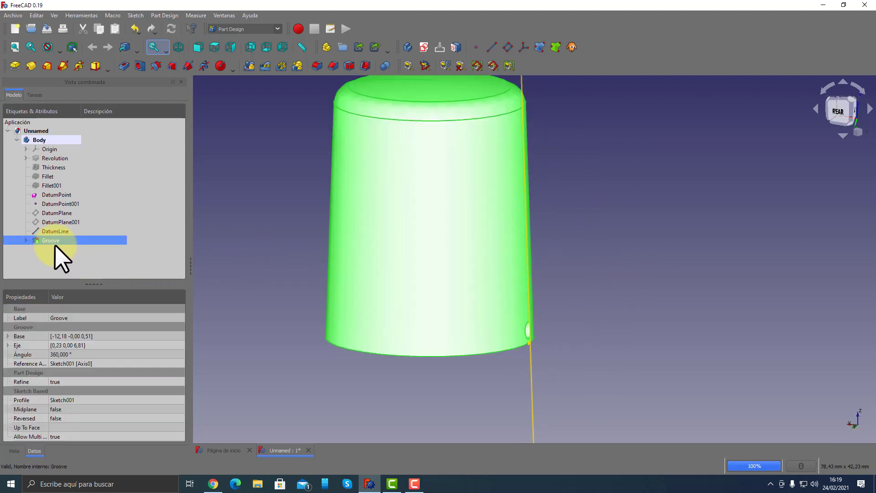
click(296, 64)
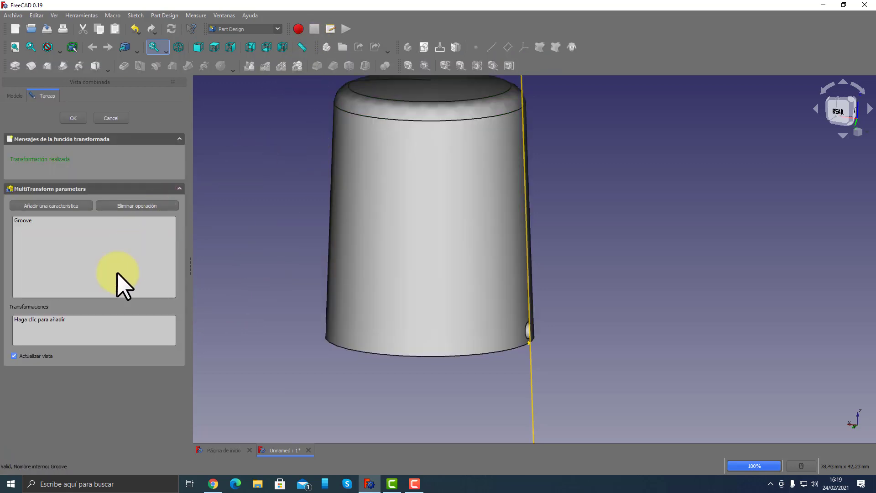
right_click(95, 321)
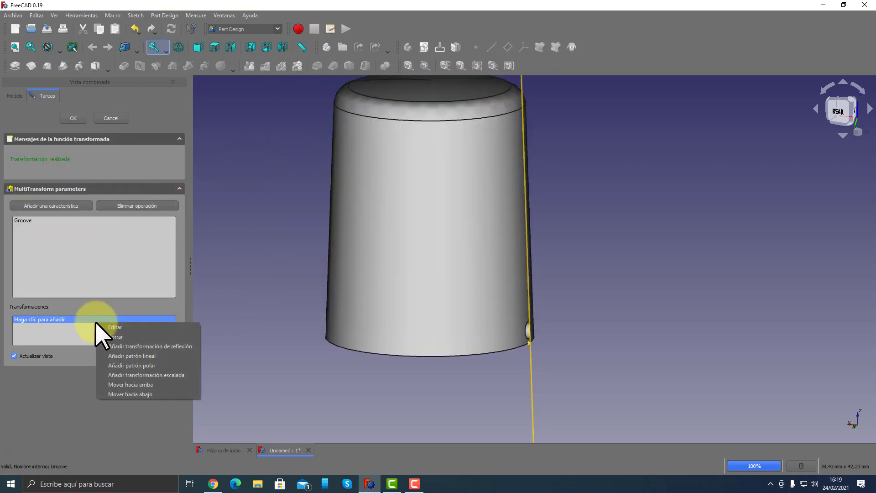
click(166, 356)
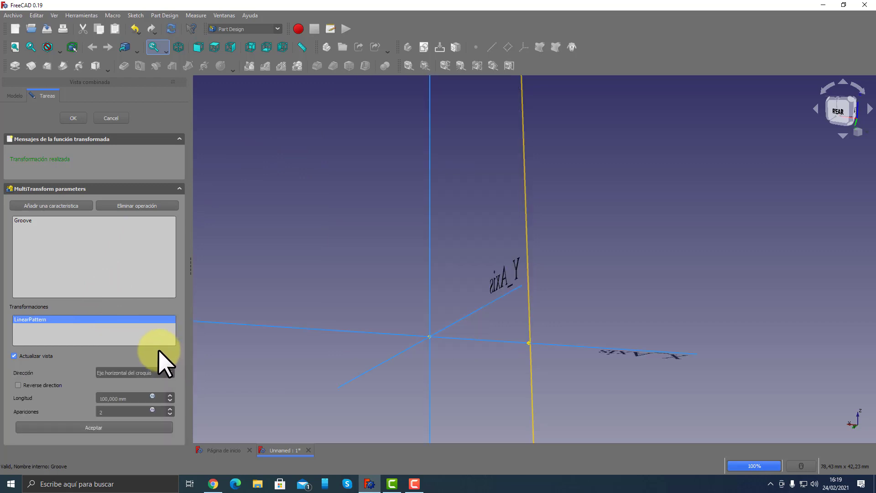
click(162, 373)
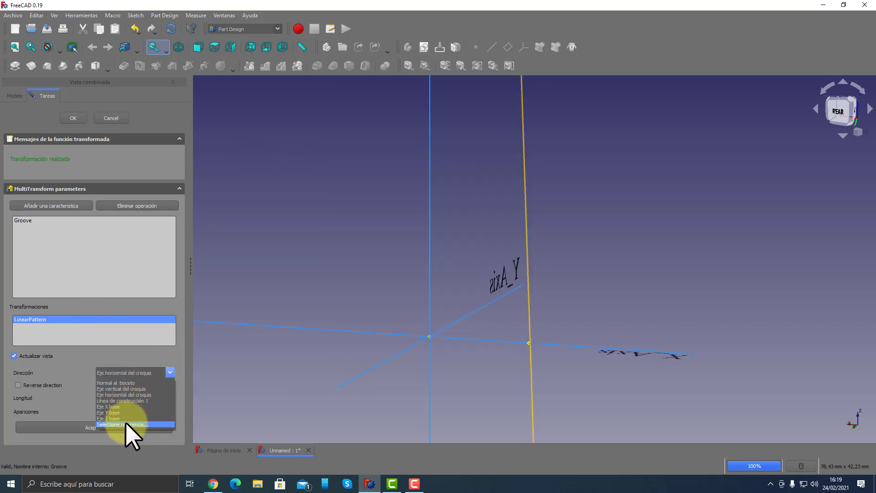
click(125, 422)
click(529, 378)
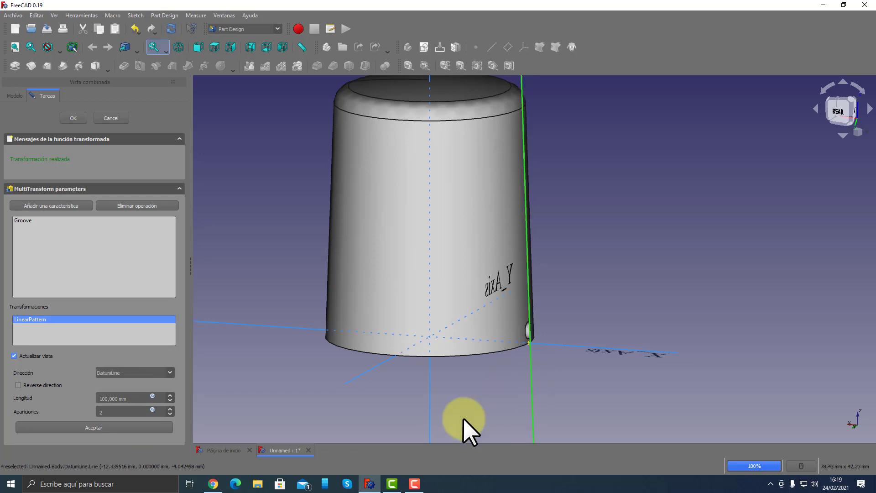
click(138, 397)
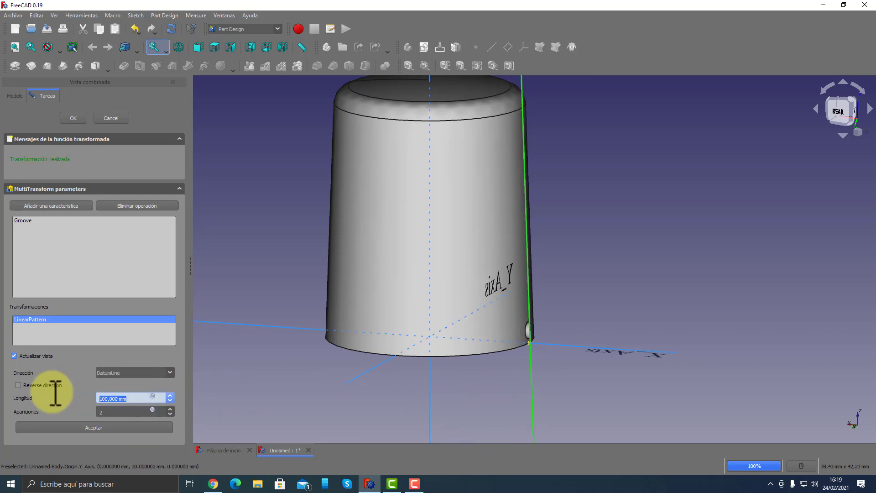
text(25)
key(Tab)
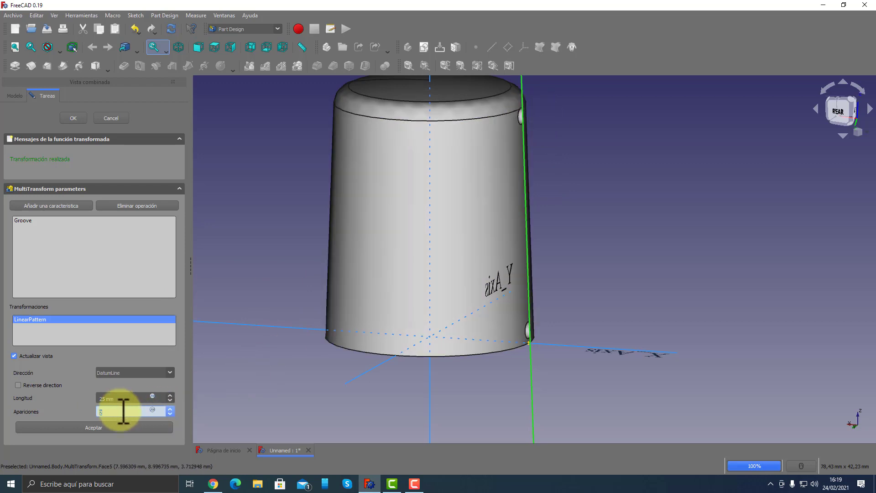
text(11)
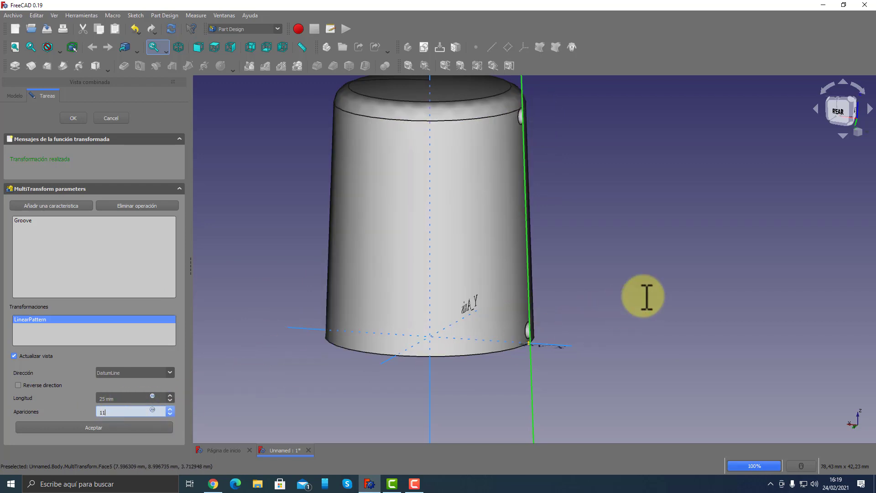
middle_drag(646, 292, 476, 298)
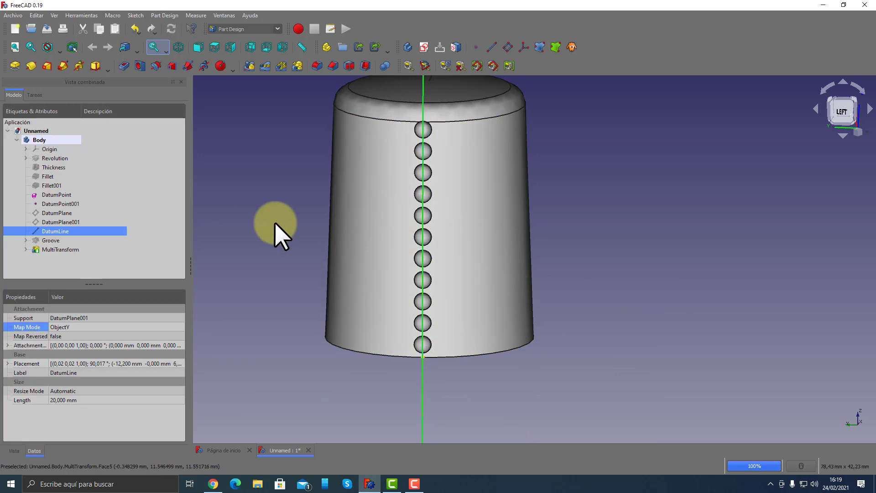
Reopen the MultiTransform and add a polar pattern transformation.
double_click(59, 249)
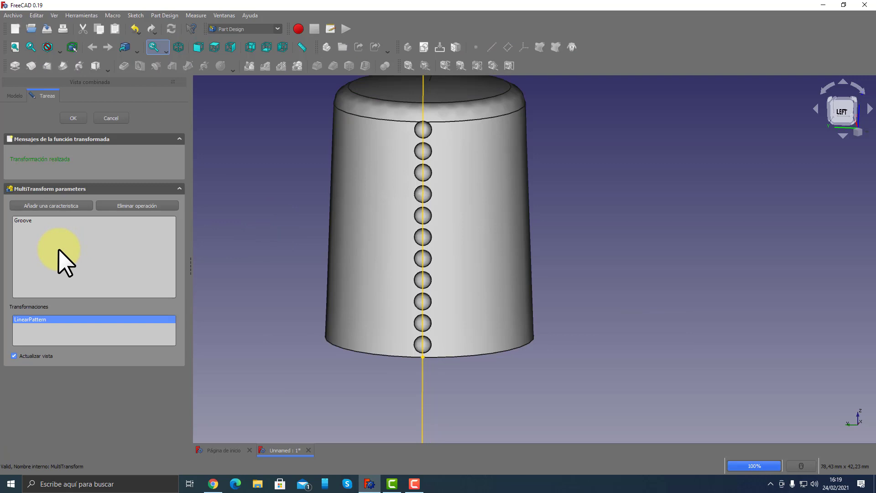
right_click(118, 330)
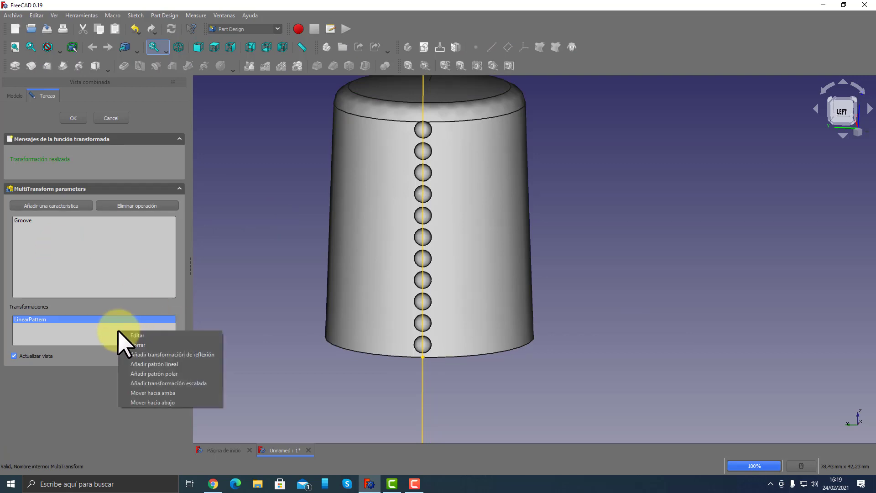
click(162, 374)
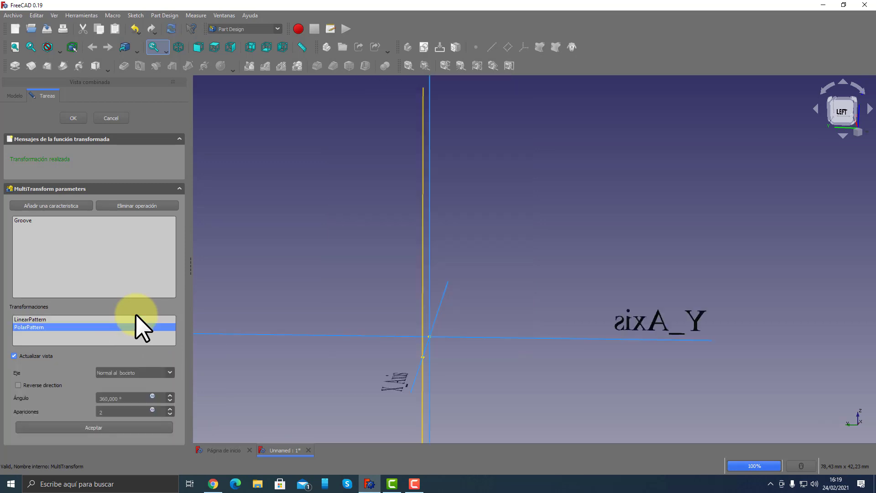
middle_drag(344, 303, 442, 298)
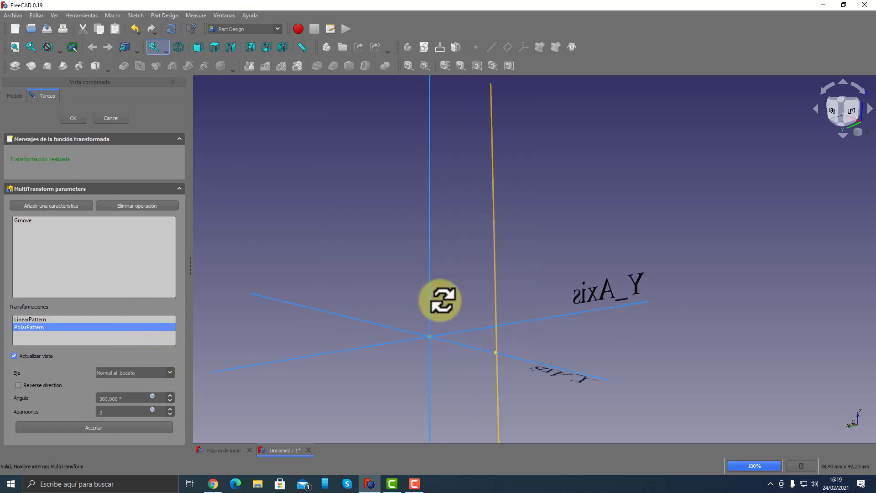
click(169, 371)
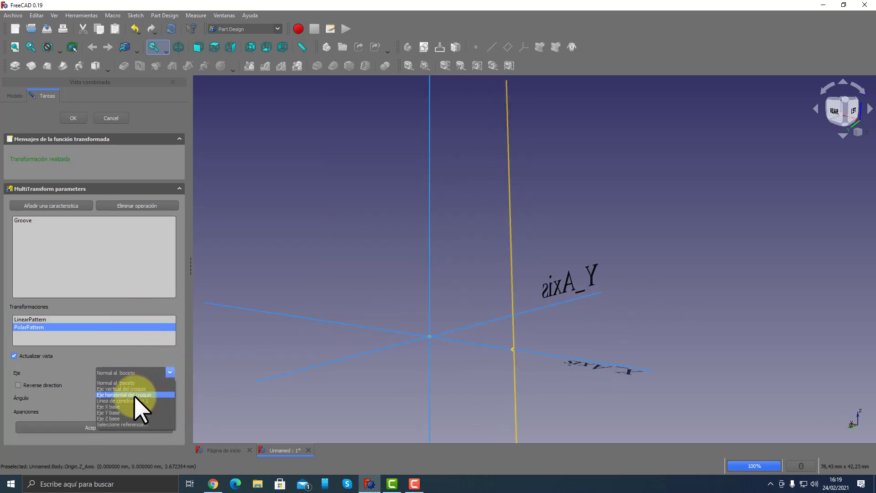
click(124, 427)
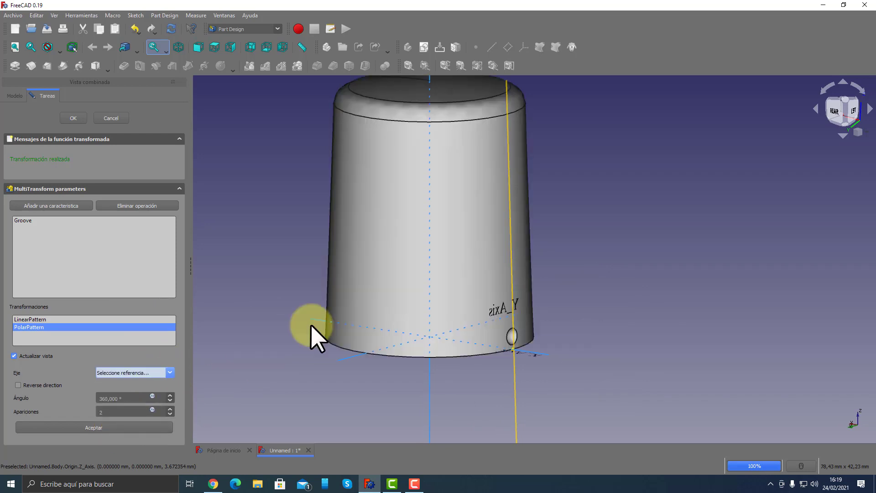
click(429, 393)
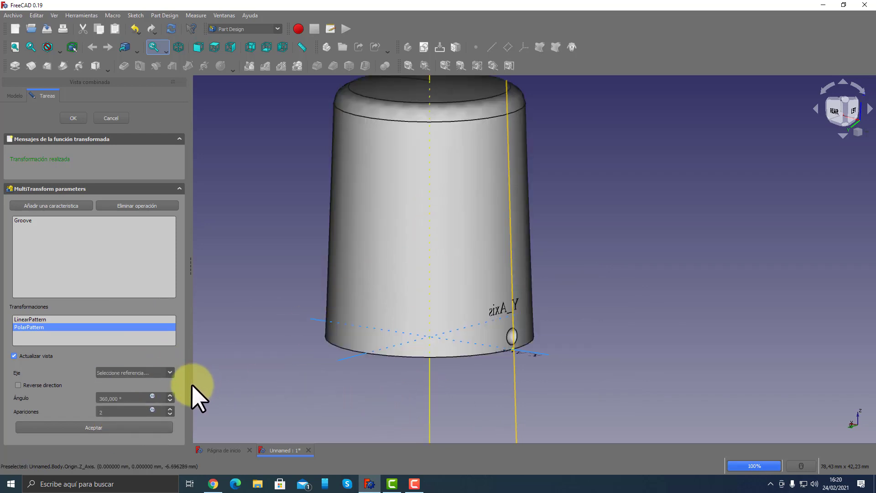
Set the polar pattern axis to 'Eje Z base' with 5 occurrences and accept.
click(171, 372)
click(132, 418)
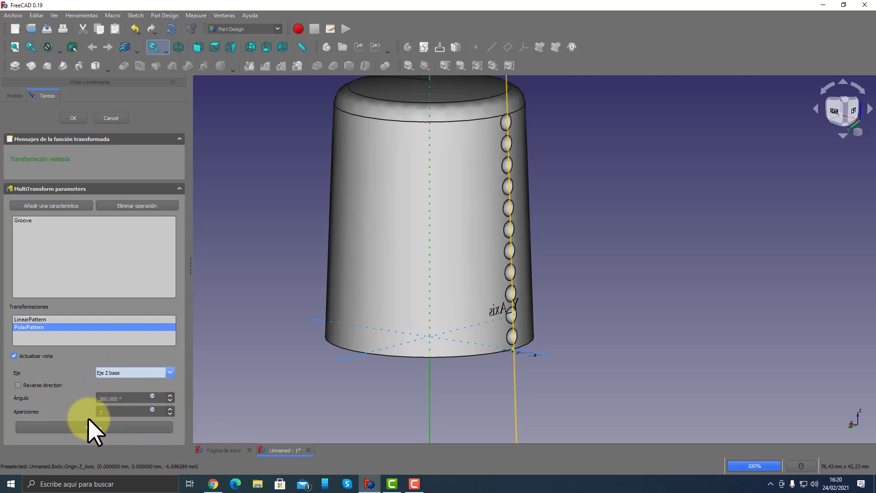
click(118, 411)
text(5)
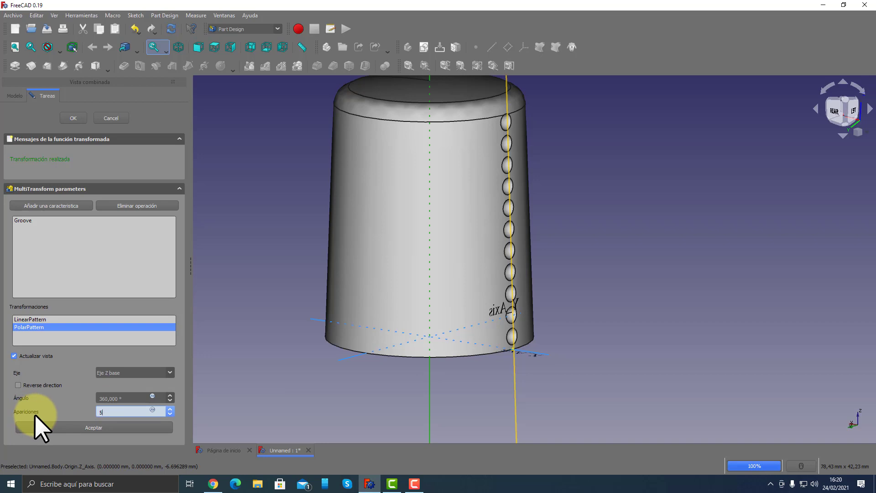
key(Tab)
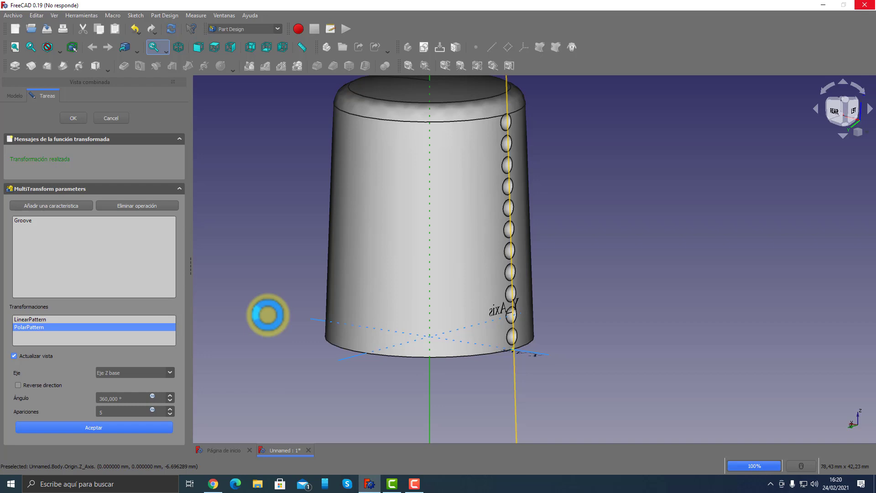
click(135, 428)
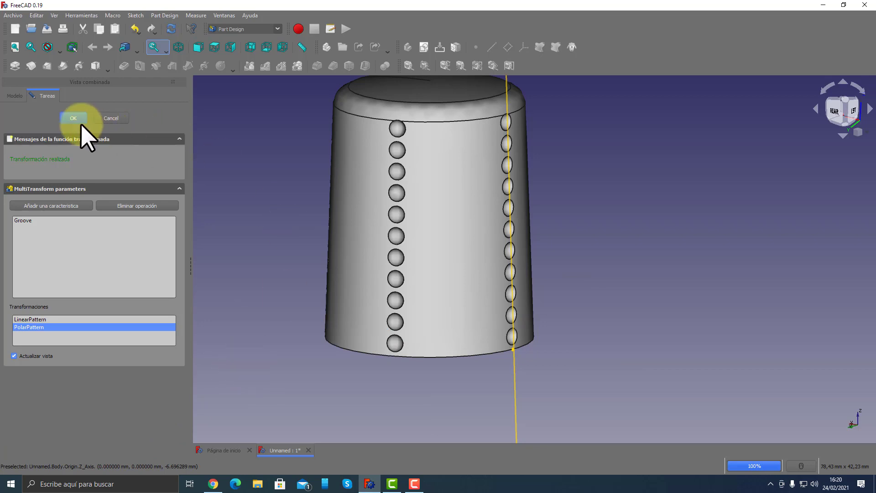
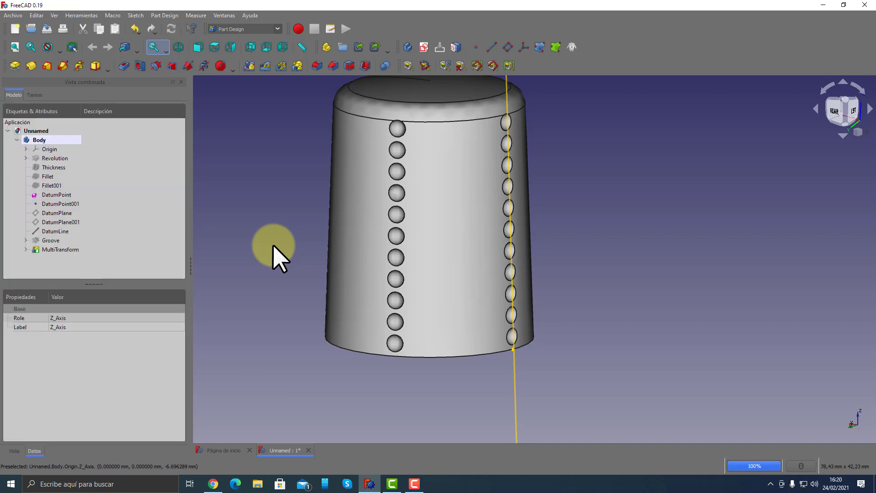
Pan, zoom and orbit the view to inspect the thimble.
mouse_move(476, 256)
middle_down()
mouse_move(523, 257)
mouse_move(512, 280)
mouse_move(773, 279)
mouse_move(733, 411)
mouse_move(724, 283)
mouse_move(651, 303)
mouse_move(692, 315)
mouse_move(542, 307)
mouse_move(487, 289)
mouse_move(324, 308)
mouse_move(402, 270)
mouse_move(426, 244)
mouse_move(434, 309)
mouse_move(620, 381)
mouse_move(718, 402)
mouse_move(699, 310)
mouse_move(559, 401)
mouse_move(677, 289)
mouse_move(484, 313)
mouse_move(470, 294)
middle_up()
scroll(525, 269, down, 2)
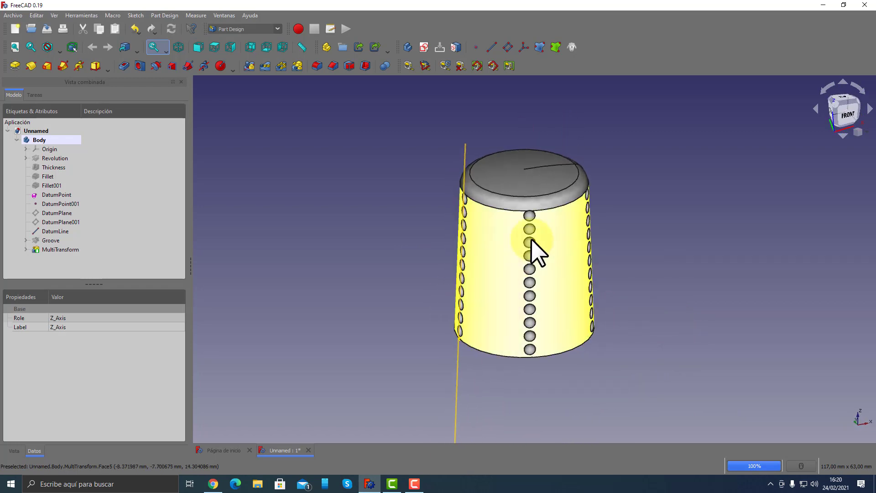
scroll(538, 213, up, 5)
scroll(537, 212, up, 1)
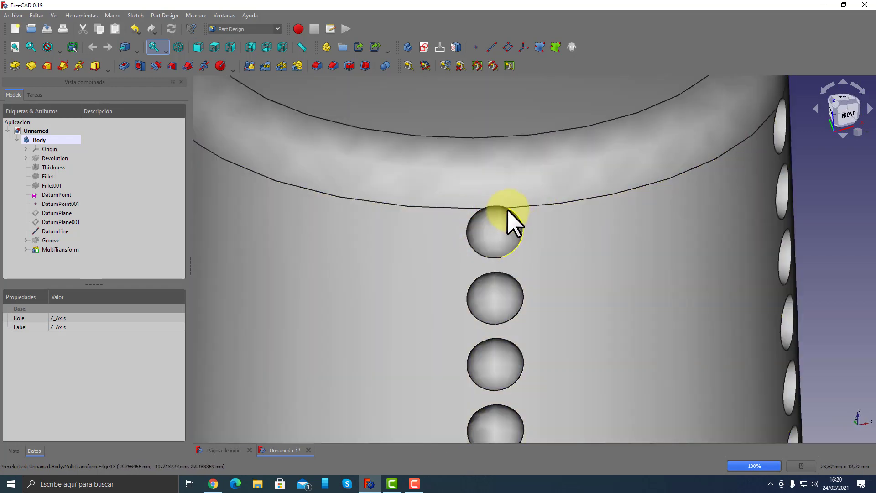
scroll(616, 264, down, 1)
scroll(623, 269, down, 4)
mouse_move(623, 269)
middle_down()
mouse_move(671, 267)
mouse_move(697, 227)
mouse_move(697, 192)
middle_up()
scroll(611, 382, up, 3)
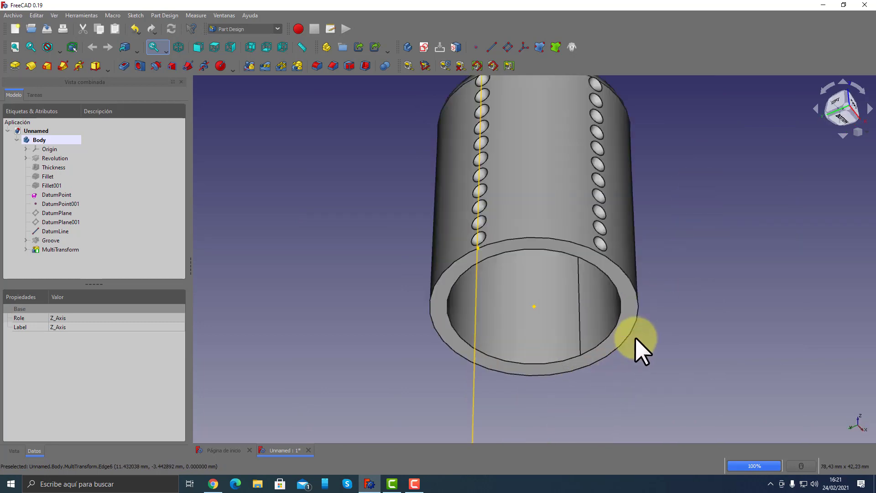
scroll(636, 338, up, 2)
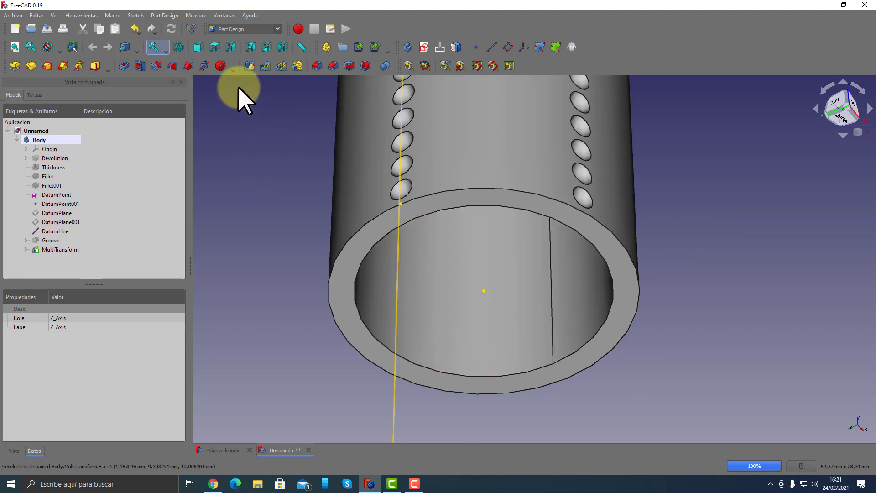
Browse the subtractive and additive primitive lists, trying the subtractive sphere.
click(229, 67)
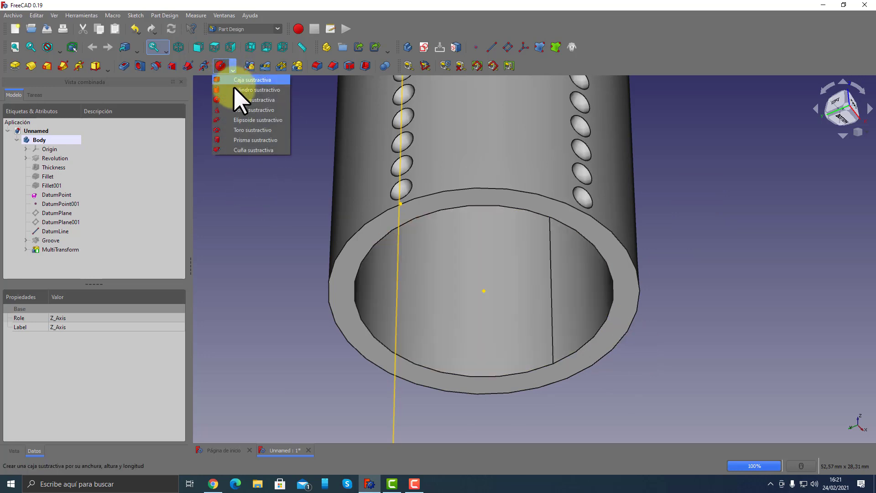
click(231, 101)
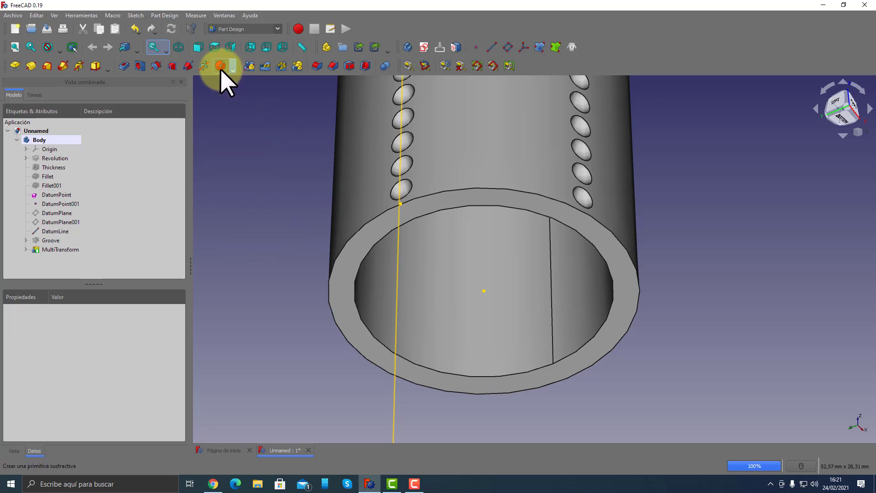
click(107, 65)
key(Escape)
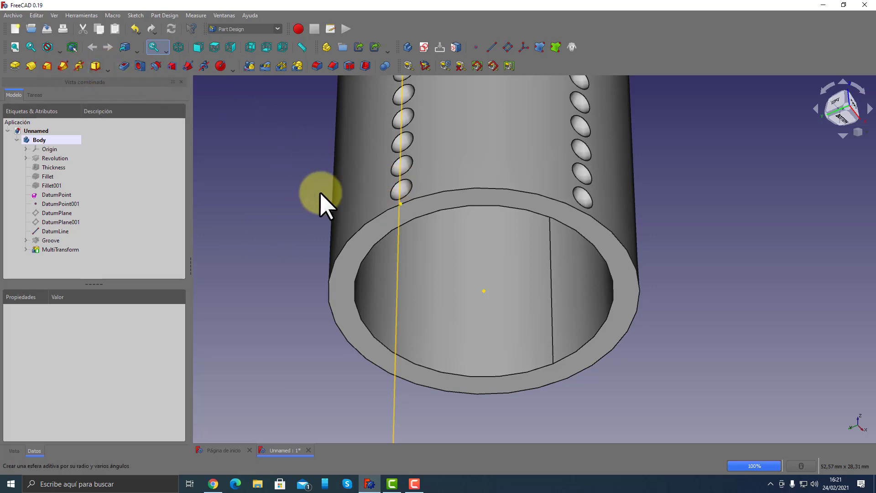
Add an additive sphere attached to XY_Plane with a 25 mm x offset.
mouse_move(318, 193)
mouse_down()
mouse_move(368, 290)
mouse_move(370, 279)
mouse_up()
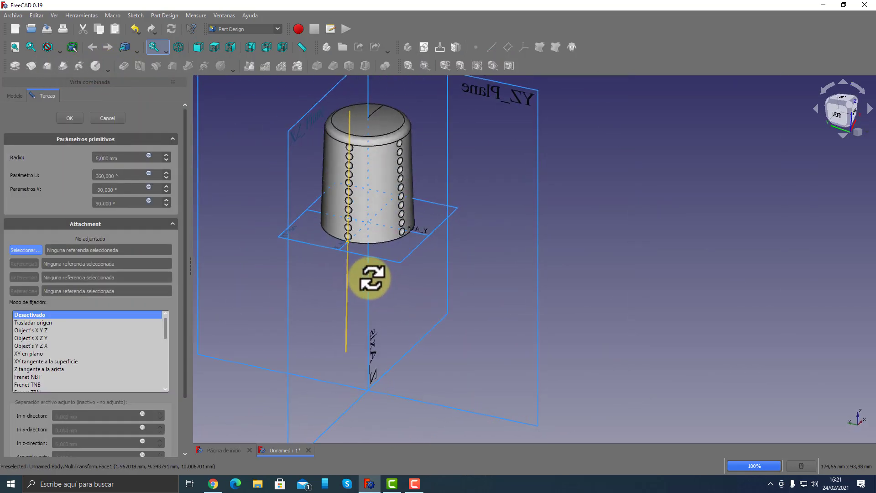
click(454, 211)
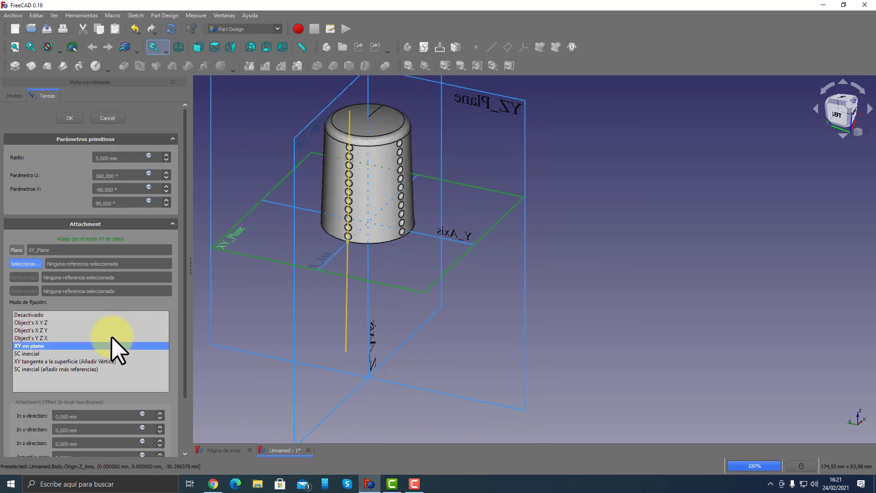
scroll(174, 405, down, 2)
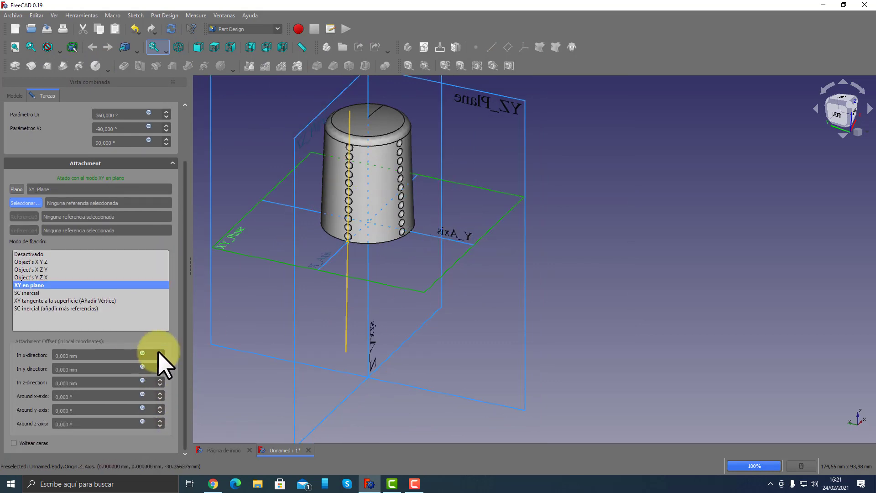
click(160, 351)
text(3)
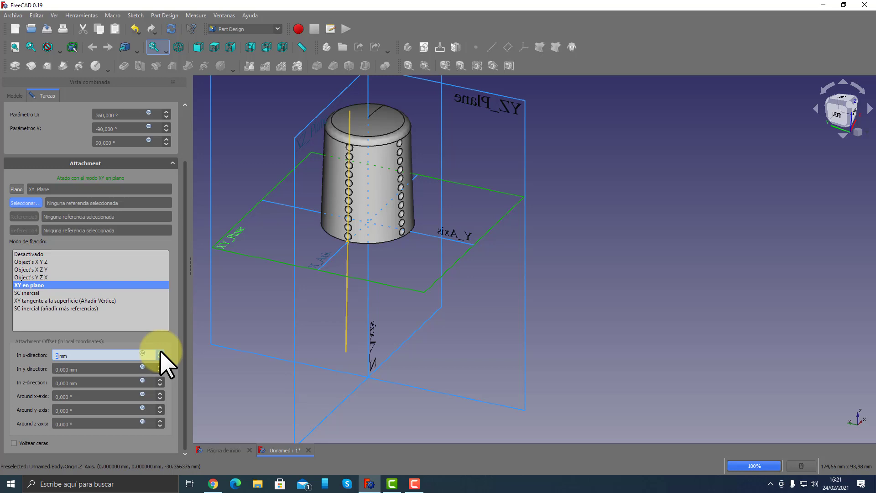
click(160, 351)
click(160, 351)
middle_drag(571, 344, 356, 347)
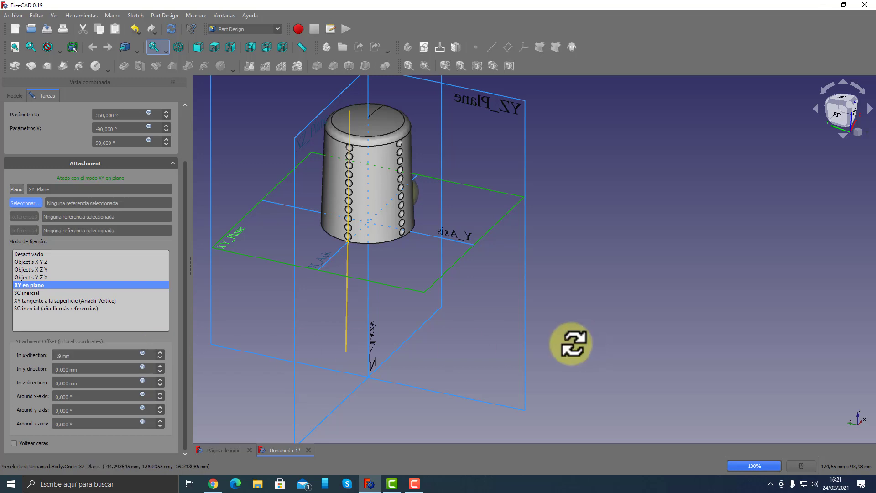
click(160, 351)
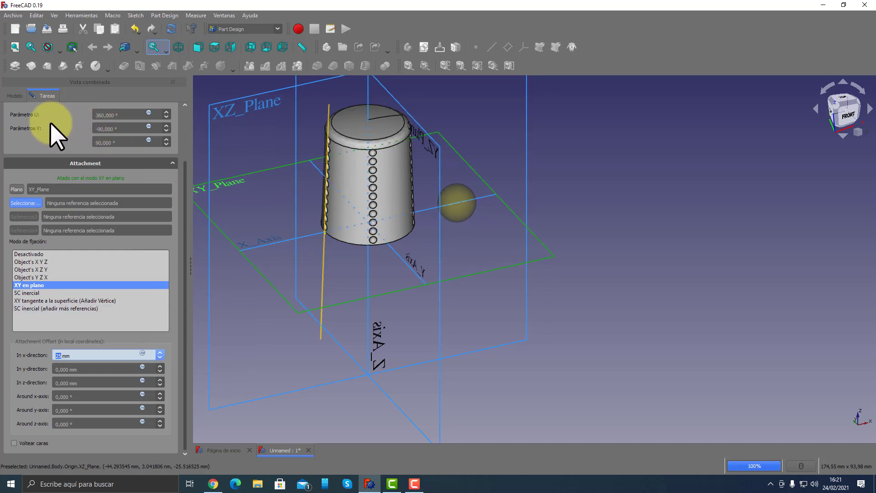
scroll(51, 125, up, 3)
click(72, 117)
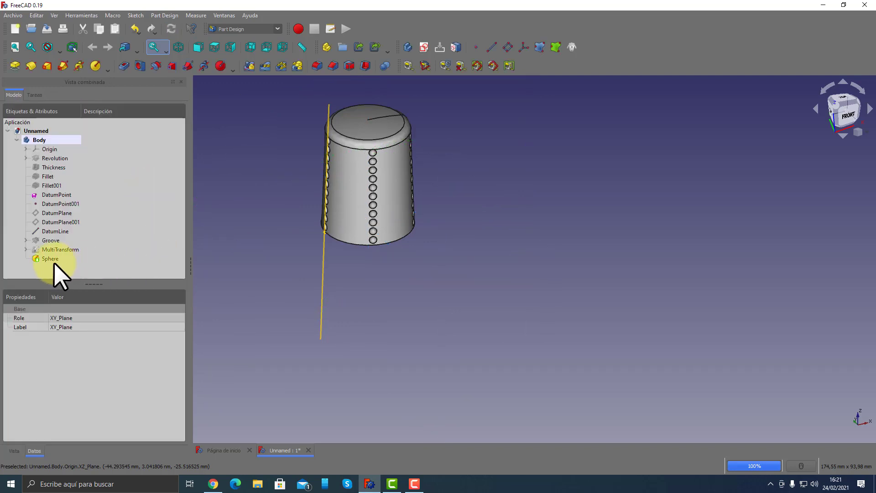
Delete the Sphere feature from the thimble body.
right_click(46, 257)
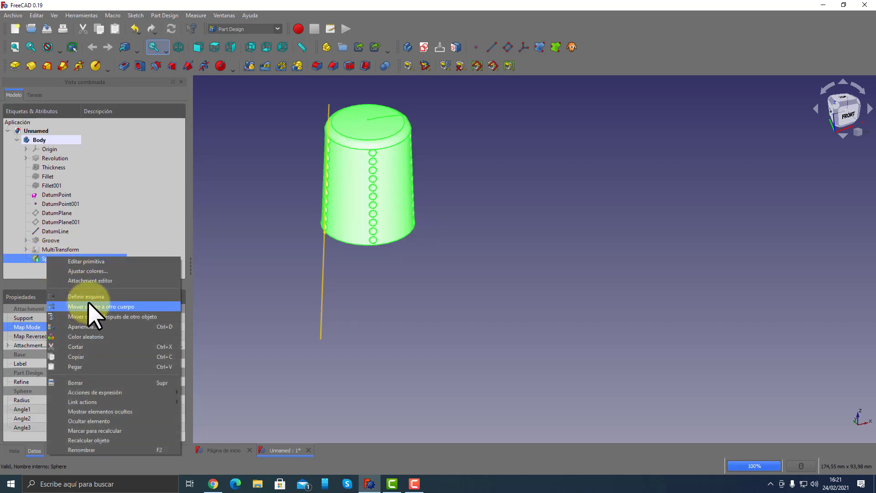
click(87, 384)
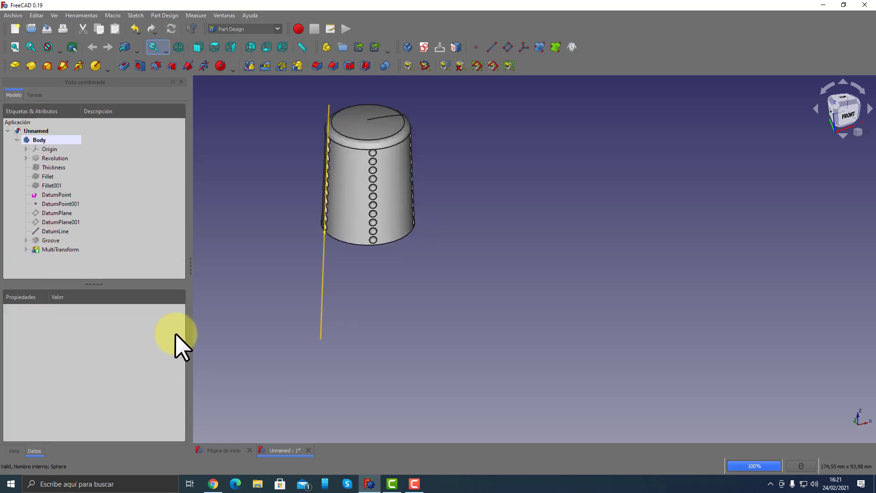
click(17, 140)
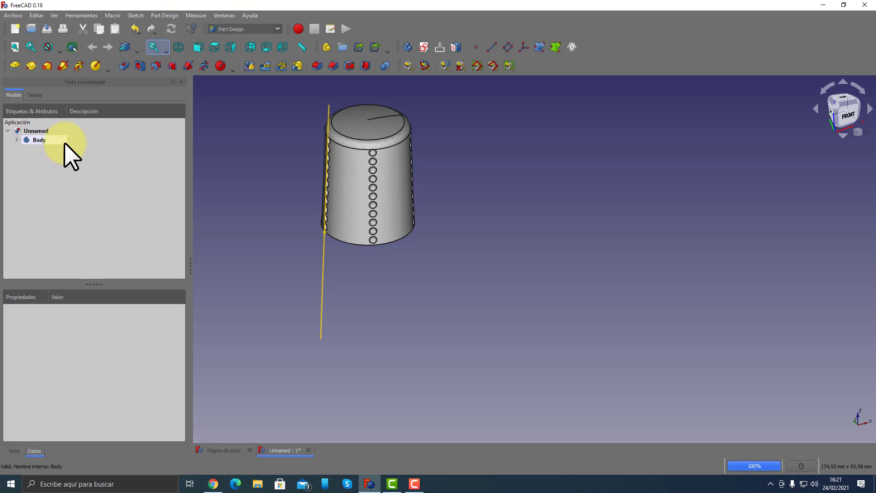
Create a new empty body, Body001, past the warning, and select it.
click(34, 140)
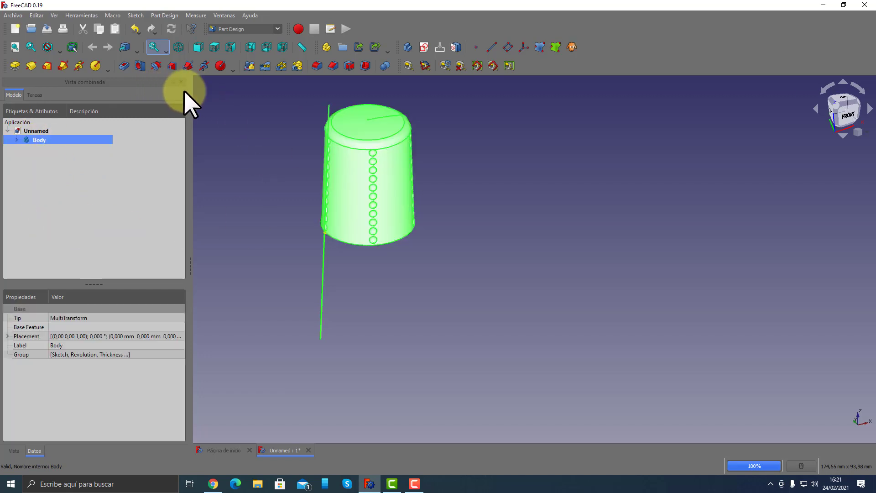
click(408, 47)
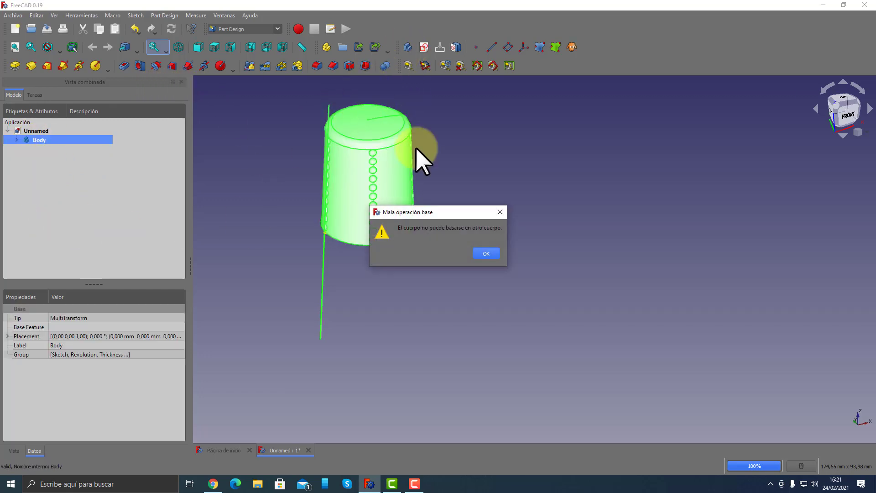
click(488, 254)
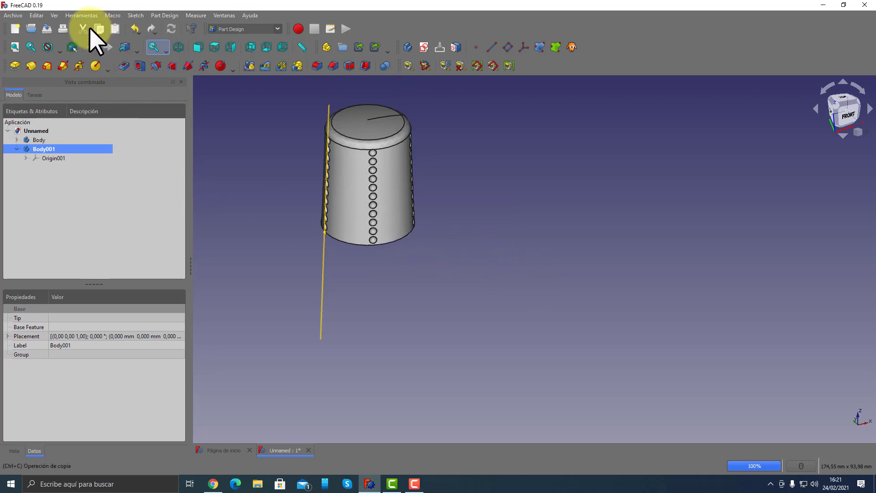
click(87, 174)
click(44, 148)
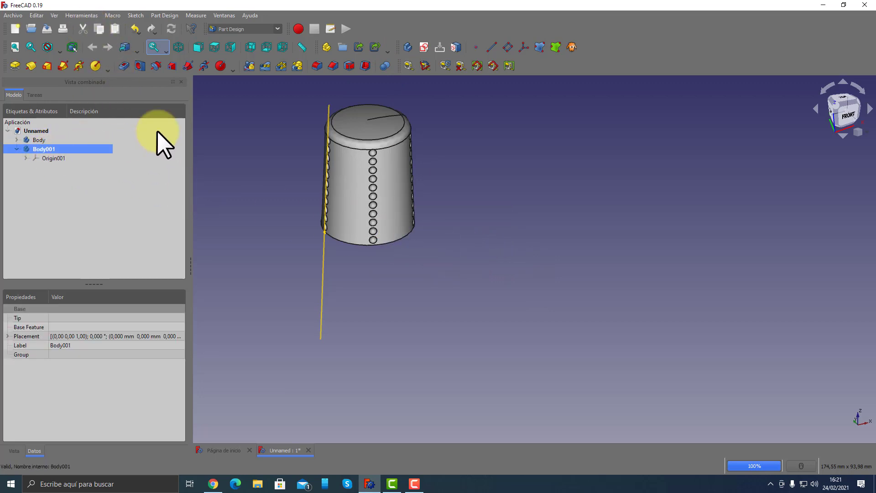
click(94, 67)
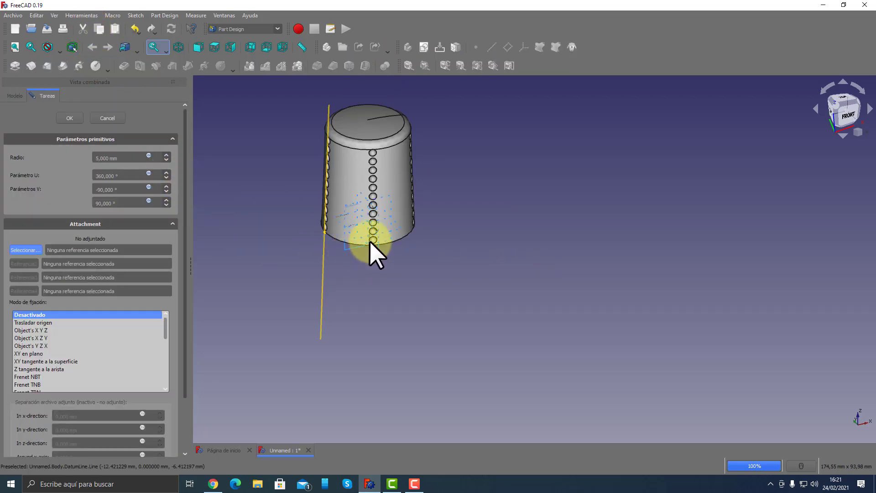
middle_drag(371, 242, 410, 161)
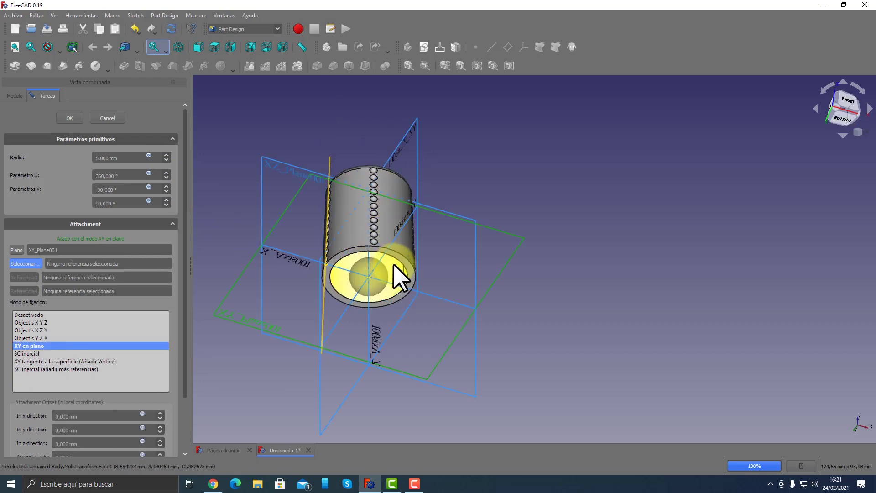
drag(151, 416, 32, 416)
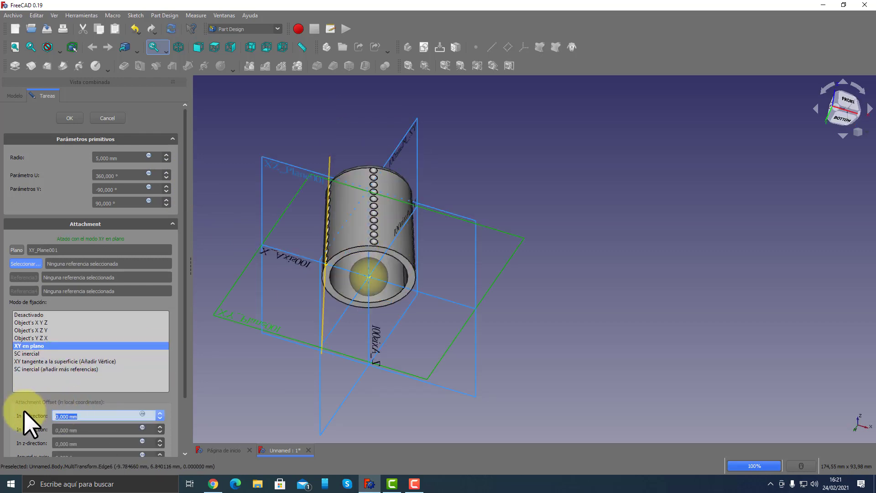
text(30)
key(Tab)
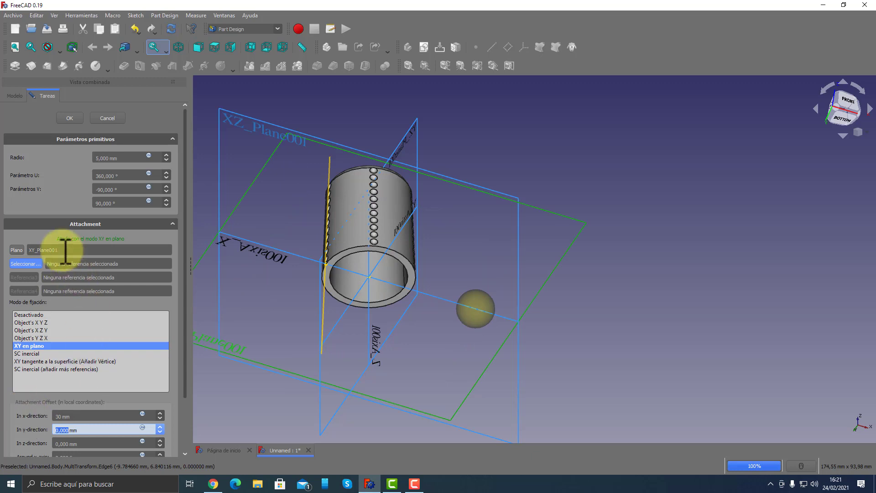
click(68, 118)
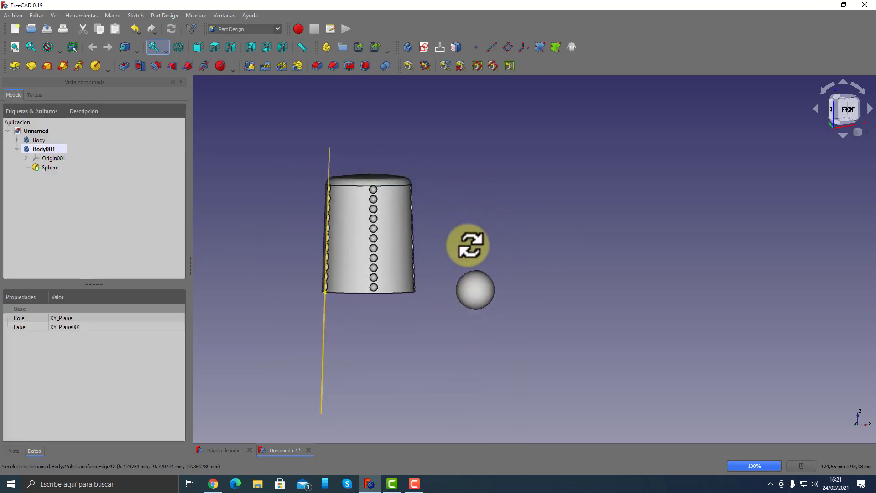
middle_drag(450, 189, 398, 303)
scroll(488, 325, up, 5)
scroll(475, 311, up, 5)
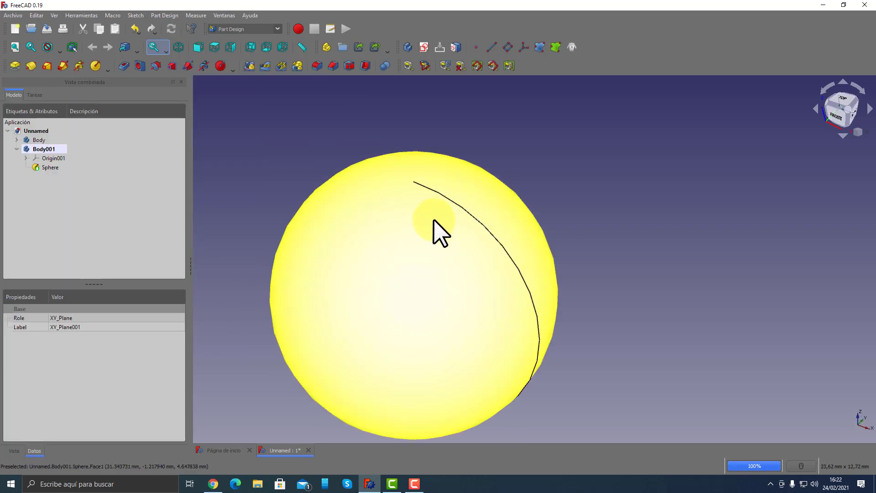
scroll(423, 194, up, 3)
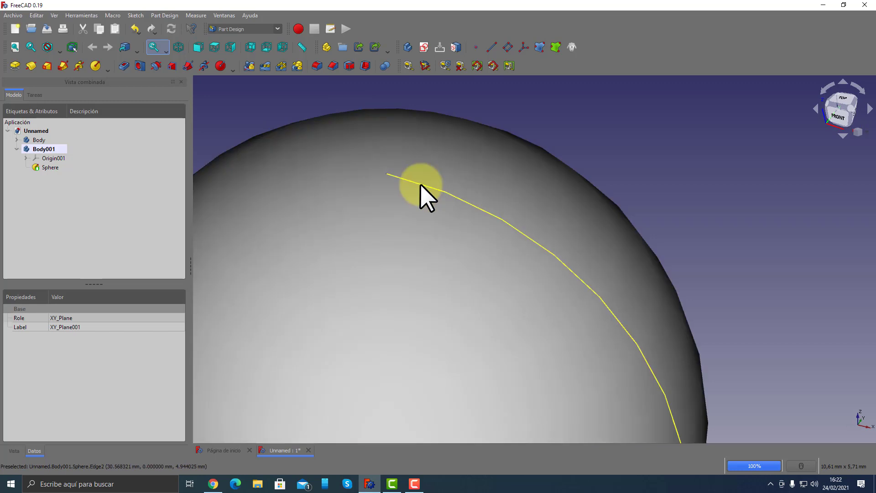
click(388, 174)
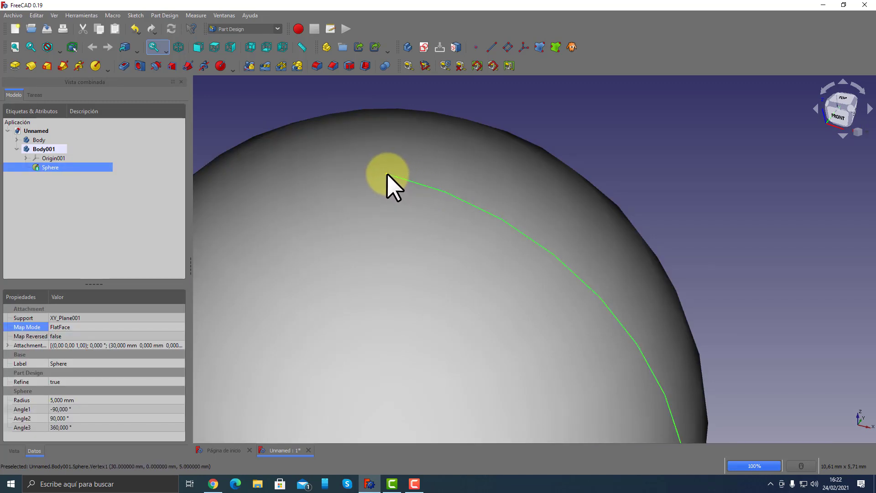
scroll(387, 174, up, 3)
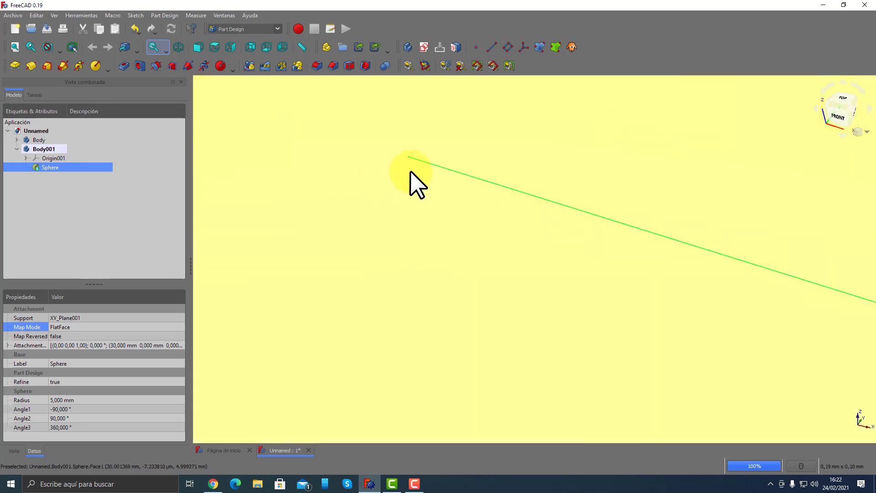
middle_drag(410, 171, 262, 196)
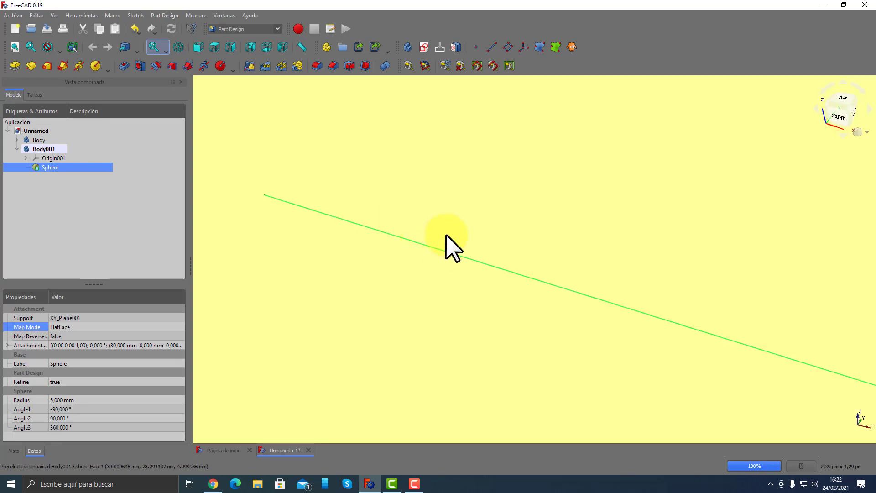
scroll(446, 234, down, 2)
scroll(447, 234, down, 5)
scroll(447, 235, down, 5)
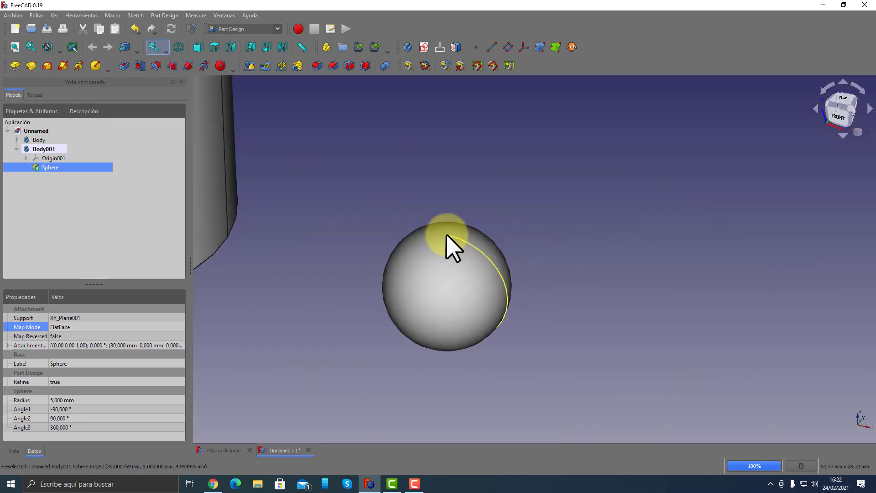
middle_drag(612, 307, 469, 276)
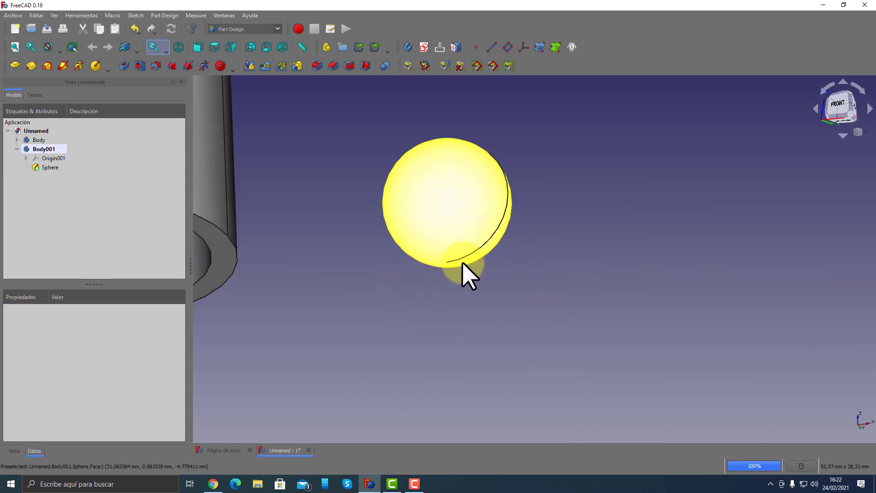
mouse_move(542, 238)
middle_down()
mouse_move(528, 279)
mouse_move(487, 293)
middle_up()
scroll(526, 291, down, 3)
scroll(526, 292, down, 2)
scroll(476, 280, up, 3)
scroll(489, 275, up, 3)
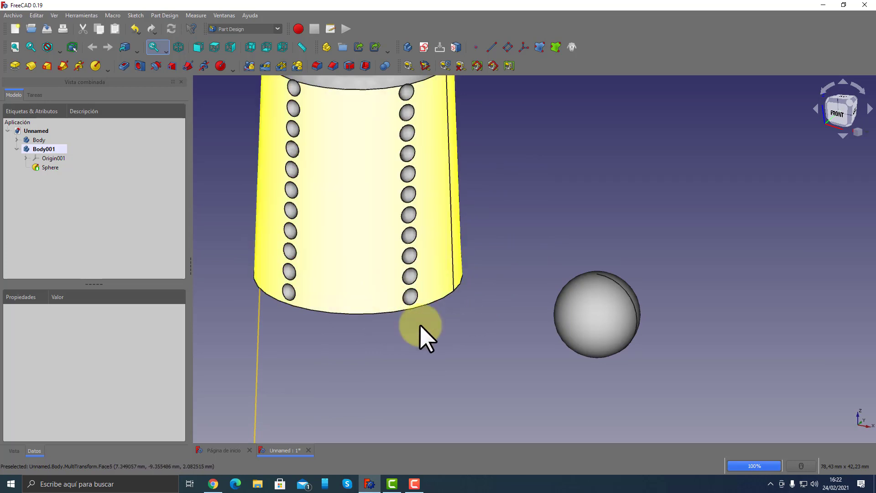
Delete the sphere body Body001 from the model.
click(43, 147)
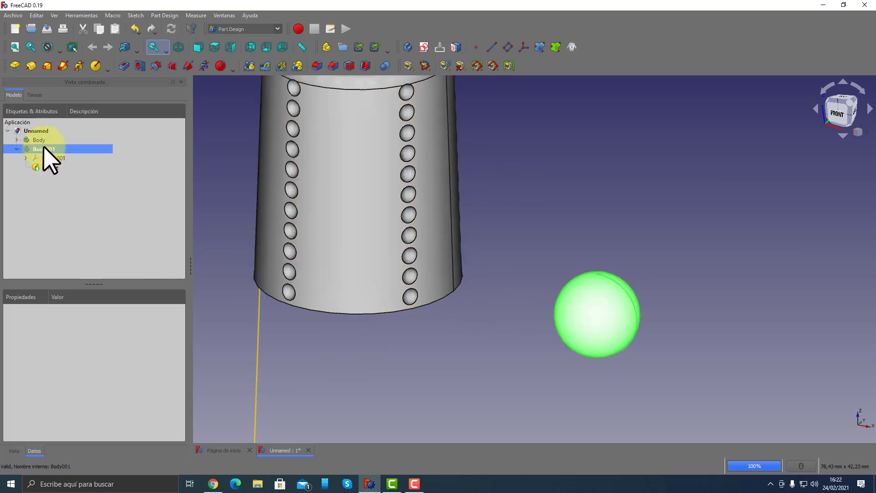
key(Delete)
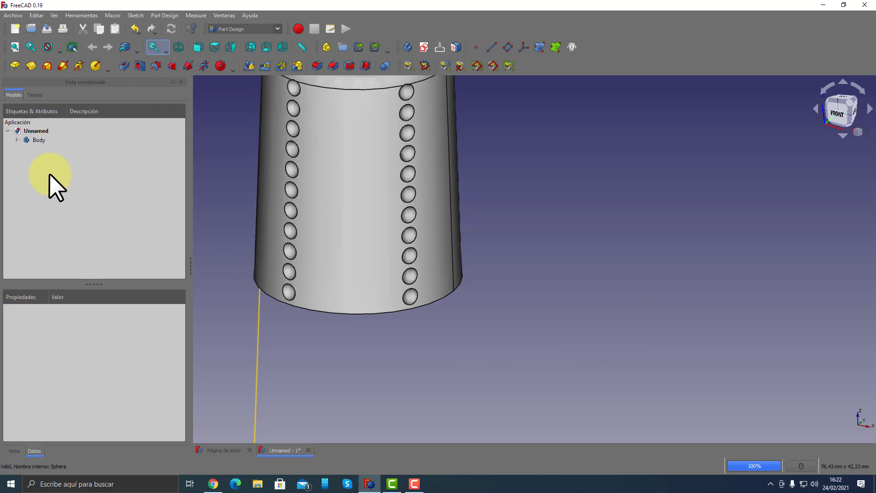
click(17, 139)
Orbit the cup and toggle the Groove sketch to inspect the dimple columns.
mouse_move(360, 209)
middle_down()
mouse_move(494, 308)
mouse_move(520, 305)
middle_up()
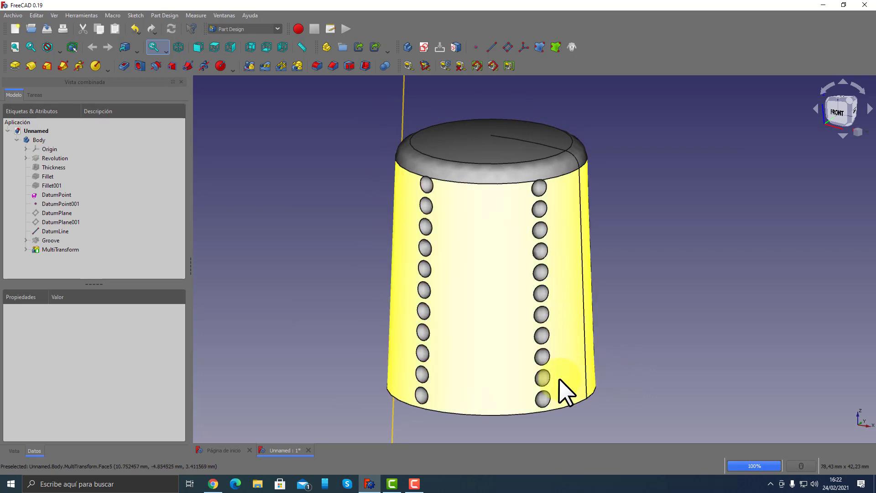
middle_drag(336, 260, 479, 240)
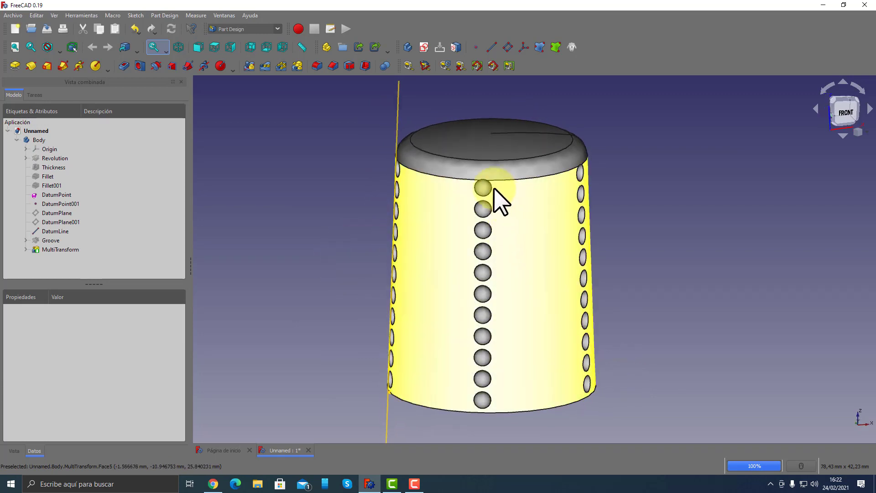
middle_drag(734, 309, 574, 345)
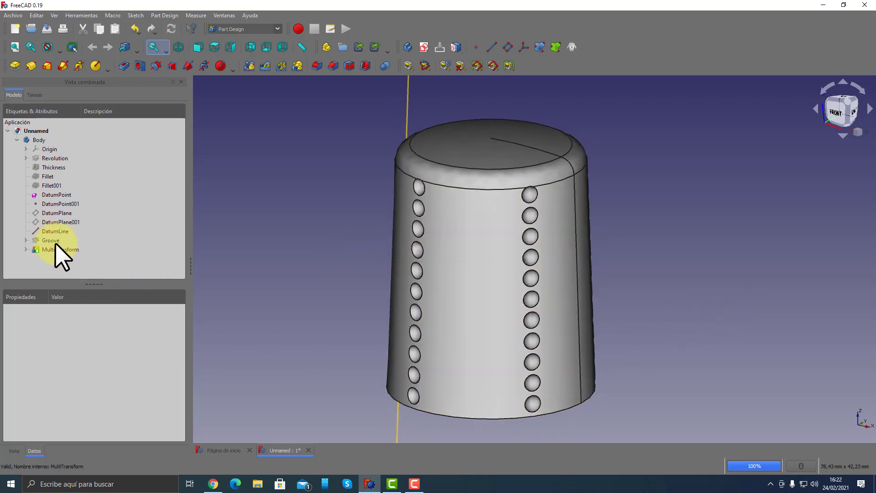
click(26, 240)
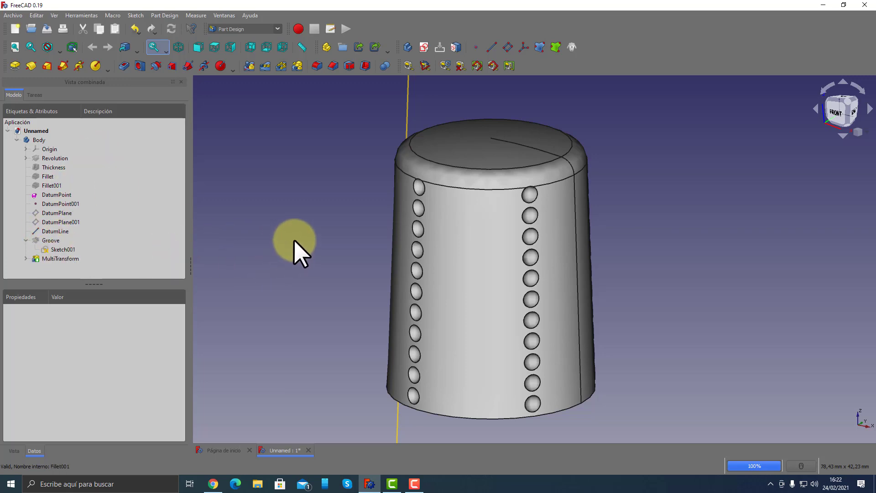
click(26, 240)
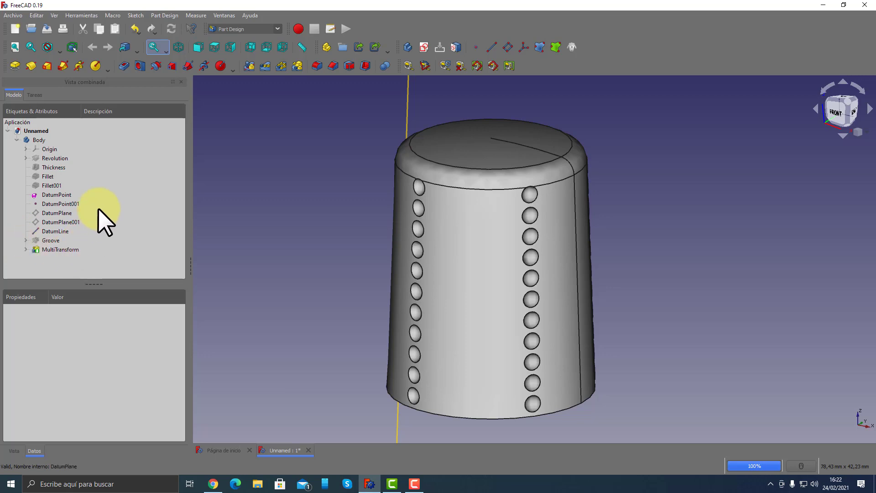
click(17, 140)
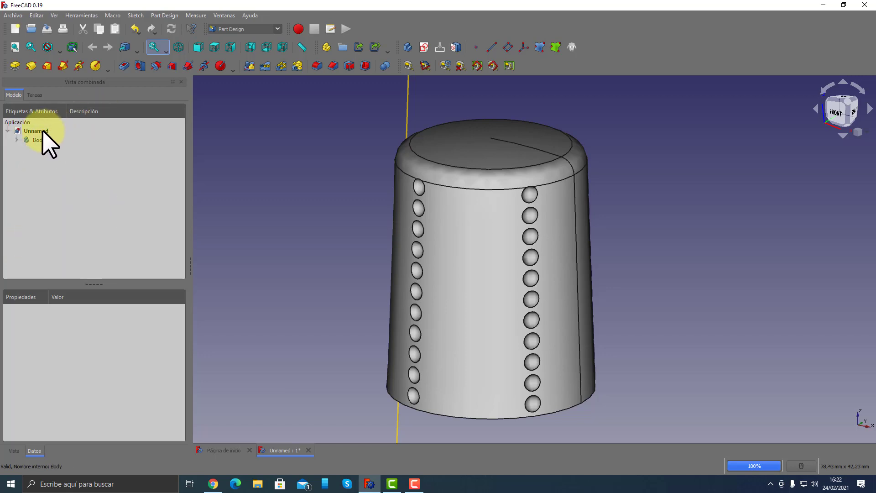
click(17, 140)
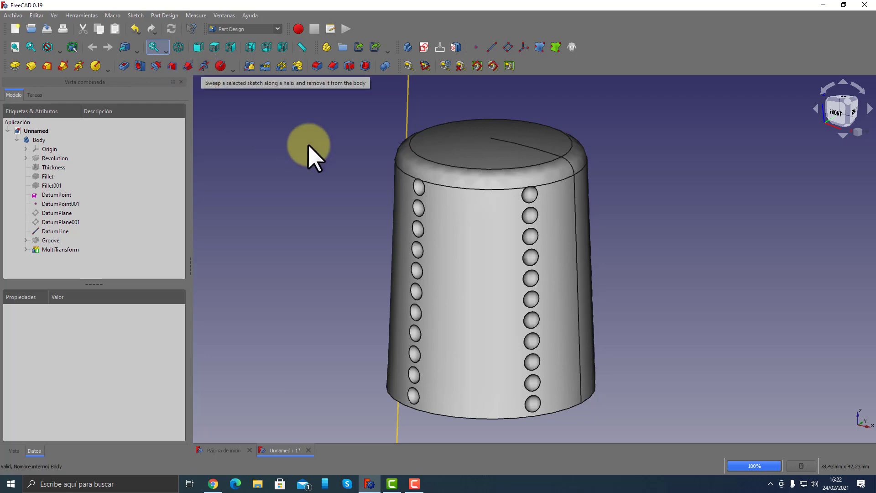
mouse_move(308, 144)
middle_down()
mouse_move(343, 241)
mouse_move(681, 215)
mouse_move(649, 225)
mouse_move(321, 243)
mouse_move(325, 127)
mouse_move(308, 210)
mouse_move(248, 244)
mouse_move(333, 235)
mouse_move(352, 259)
mouse_move(360, 247)
middle_up()
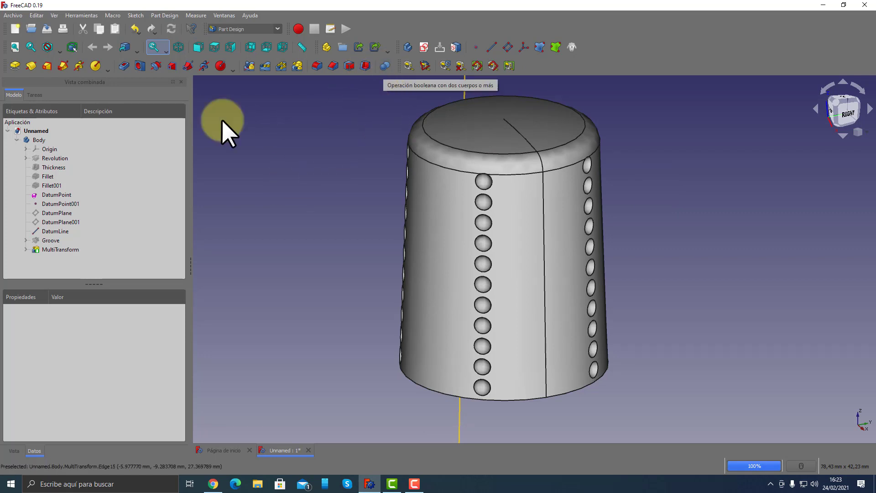
Choose Part from the workbench list, then orbit and pan the thimble.
click(277, 29)
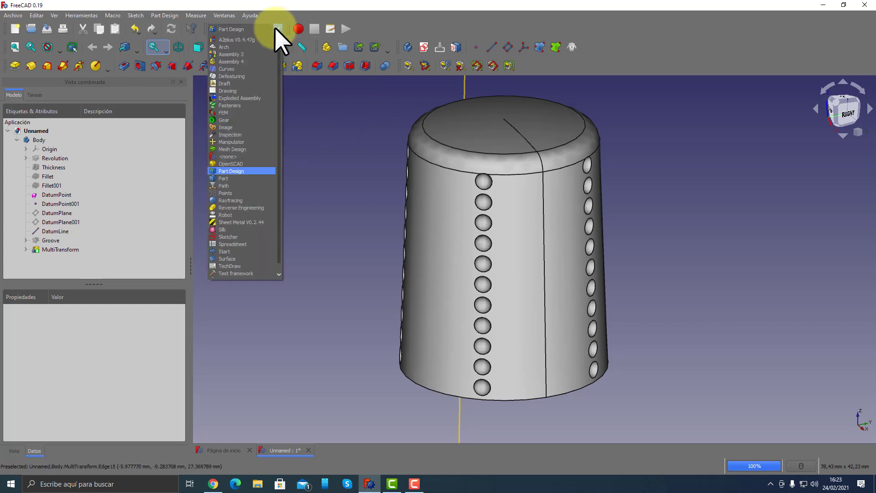
click(233, 178)
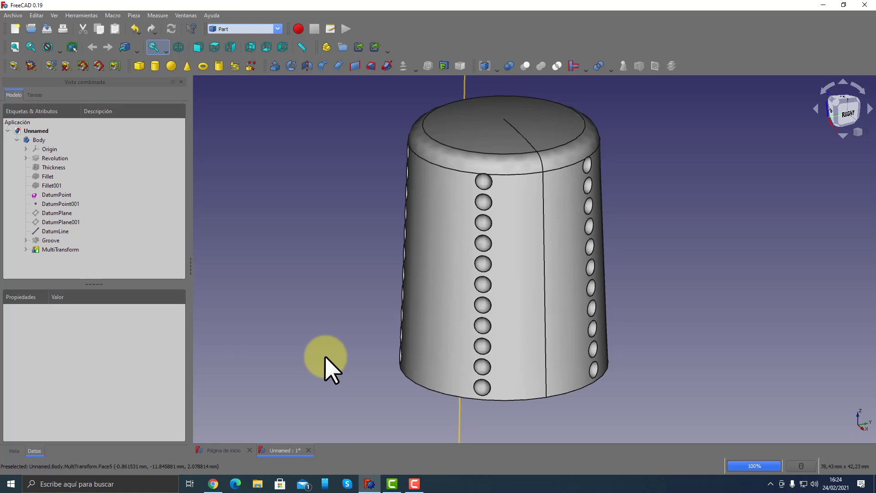
mouse_move(342, 250)
middle_down()
mouse_move(400, 242)
mouse_move(391, 230)
mouse_move(297, 251)
mouse_move(562, 290)
mouse_move(554, 291)
middle_up()
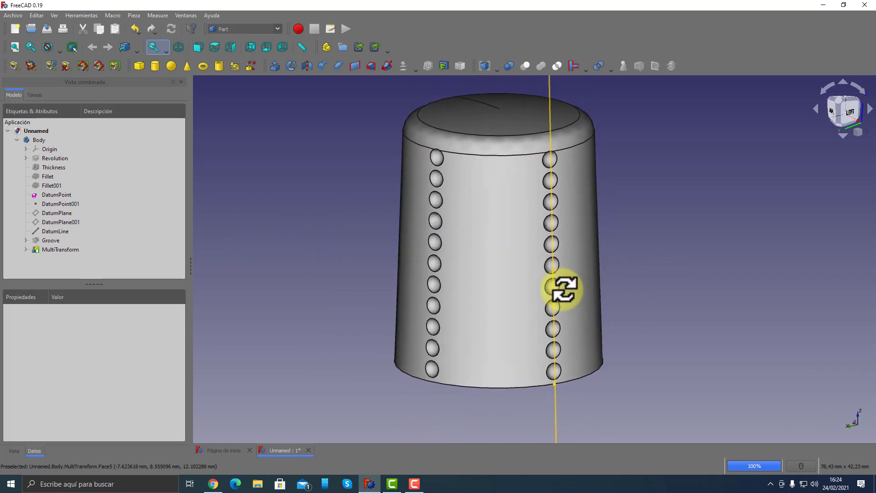
mouse_move(622, 250)
middle_down()
mouse_move(657, 228)
mouse_move(675, 288)
mouse_move(690, 270)
mouse_move(745, 264)
mouse_move(561, 307)
mouse_move(413, 313)
mouse_move(704, 311)
mouse_move(689, 313)
mouse_move(735, 295)
mouse_move(741, 238)
mouse_move(707, 292)
mouse_move(658, 319)
mouse_move(542, 333)
mouse_move(673, 322)
mouse_move(623, 314)
mouse_move(675, 313)
mouse_move(540, 330)
mouse_move(715, 280)
mouse_move(782, 274)
mouse_move(733, 271)
middle_up()
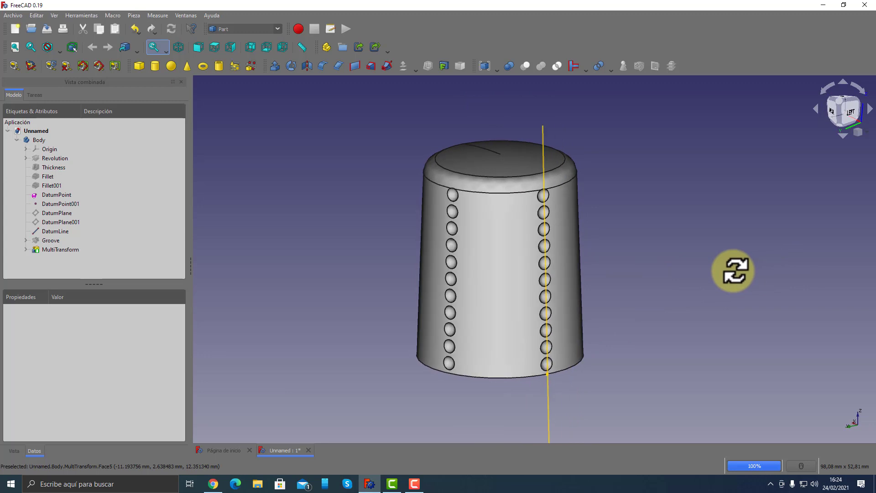
mouse_move(714, 264)
middle_down()
mouse_move(476, 270)
mouse_move(728, 270)
mouse_move(698, 305)
mouse_move(730, 213)
mouse_move(701, 336)
mouse_move(716, 348)
mouse_move(700, 327)
mouse_move(680, 329)
middle_up()
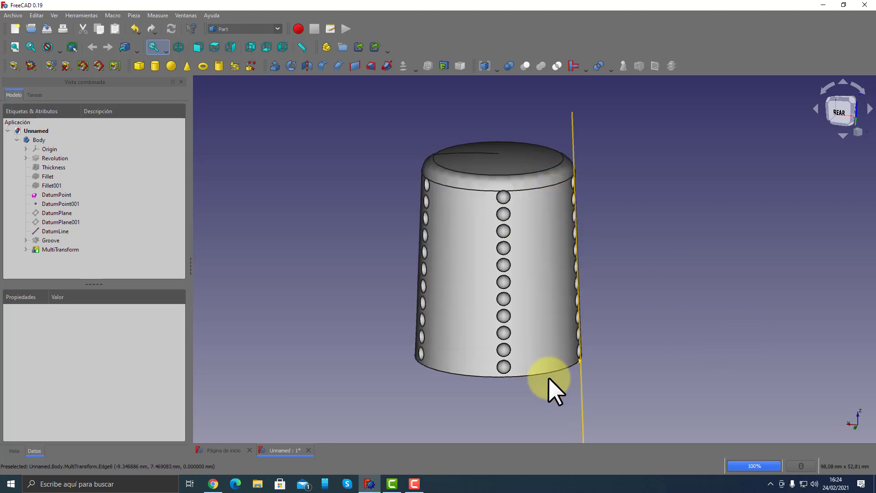
click(26, 158)
click(55, 167)
double_click(56, 166)
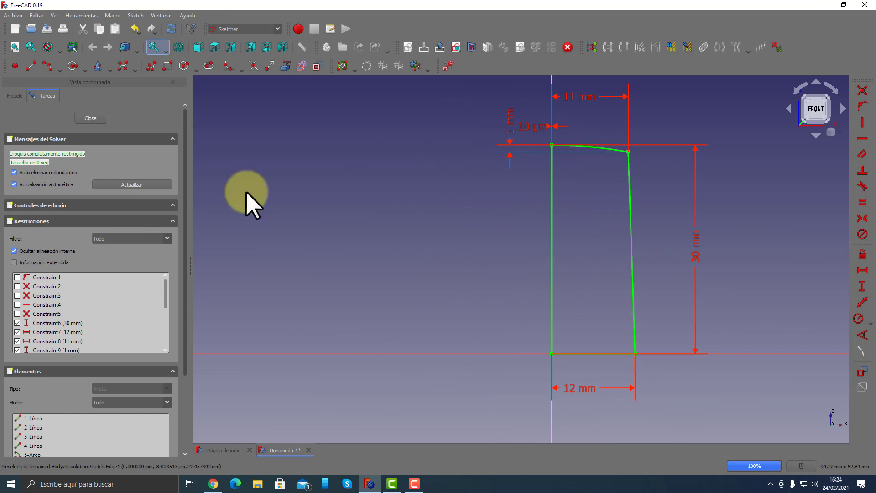
click(92, 118)
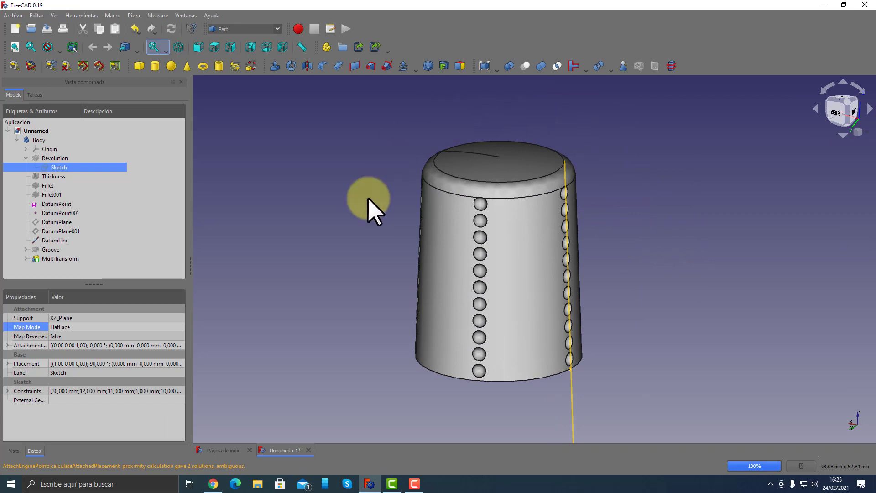
Inspect the cup's open bottom, clear the selection, and open Archivo > Archivos recientes.
mouse_move(596, 228)
middle_down()
mouse_move(436, 253)
mouse_move(671, 252)
middle_up()
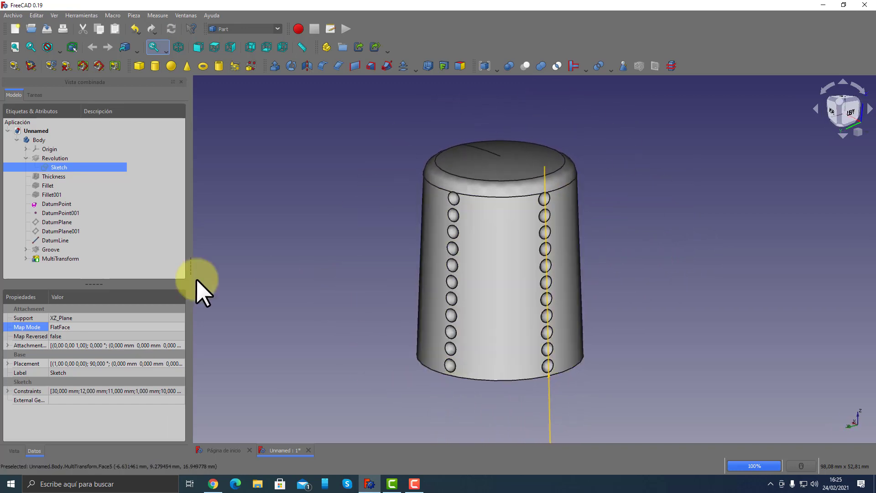
mouse_move(395, 287)
middle_down()
mouse_move(424, 205)
mouse_move(419, 280)
mouse_move(656, 309)
mouse_move(506, 324)
mouse_move(387, 313)
middle_up()
click(356, 278)
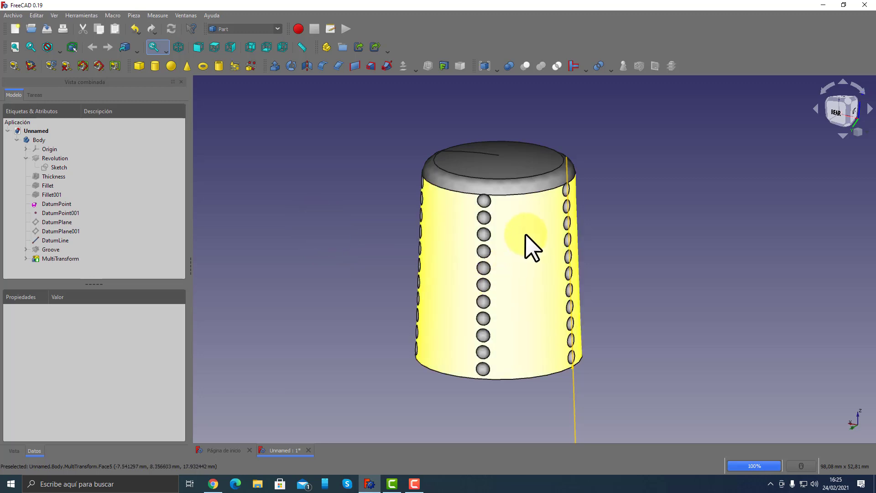
click(13, 16)
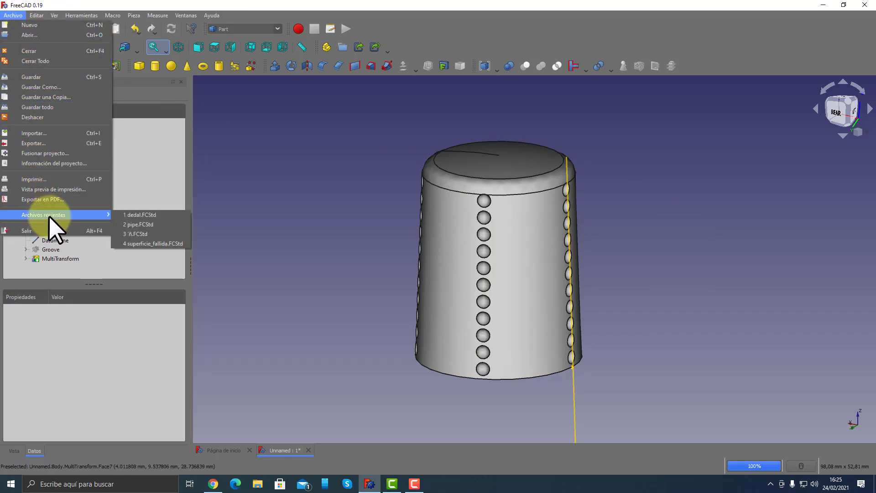
Open dedal.FCStd, show its MultiTransform instead of Pocket, and orbit to check the dimples.
click(144, 214)
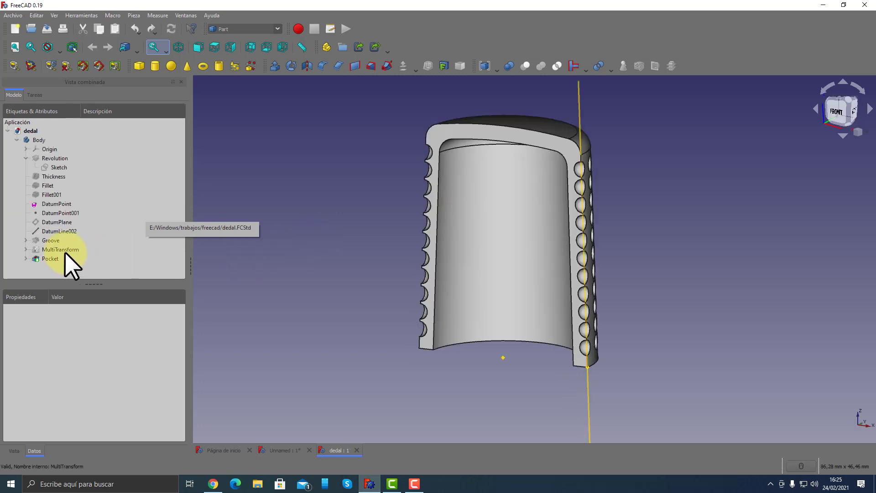
click(46, 259)
key(space)
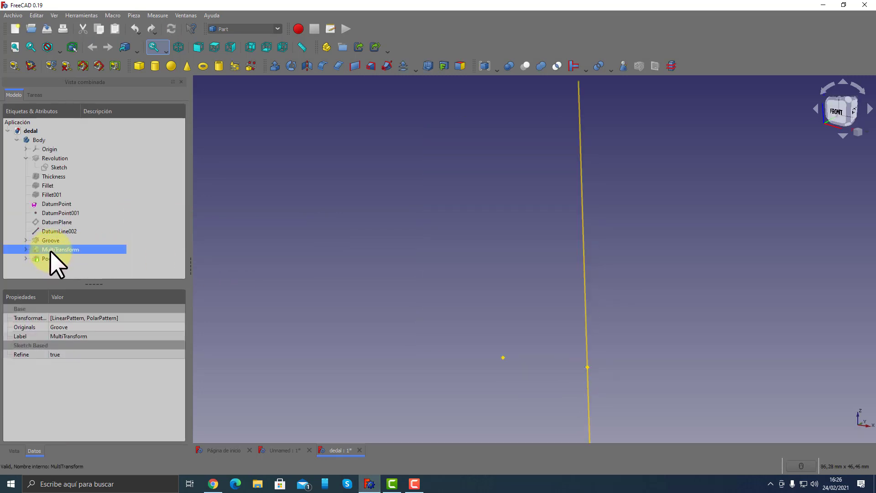
key(space)
click(315, 258)
mouse_move(704, 264)
middle_down()
mouse_move(405, 333)
mouse_move(645, 241)
mouse_move(540, 266)
mouse_move(476, 215)
mouse_move(604, 191)
mouse_move(733, 245)
mouse_move(405, 278)
mouse_move(638, 338)
mouse_move(679, 360)
mouse_move(740, 340)
mouse_move(499, 381)
mouse_move(655, 317)
mouse_move(446, 352)
mouse_move(343, 337)
mouse_move(342, 262)
mouse_move(342, 333)
mouse_move(576, 379)
mouse_move(391, 333)
mouse_move(671, 333)
mouse_move(391, 317)
mouse_move(447, 329)
mouse_move(386, 341)
mouse_move(114, 62)
middle_up()
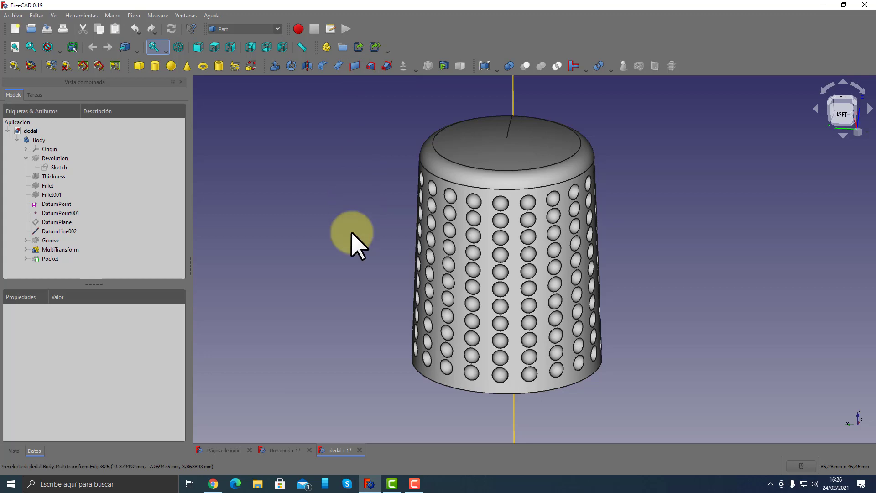
middle_drag(355, 240, 288, 254)
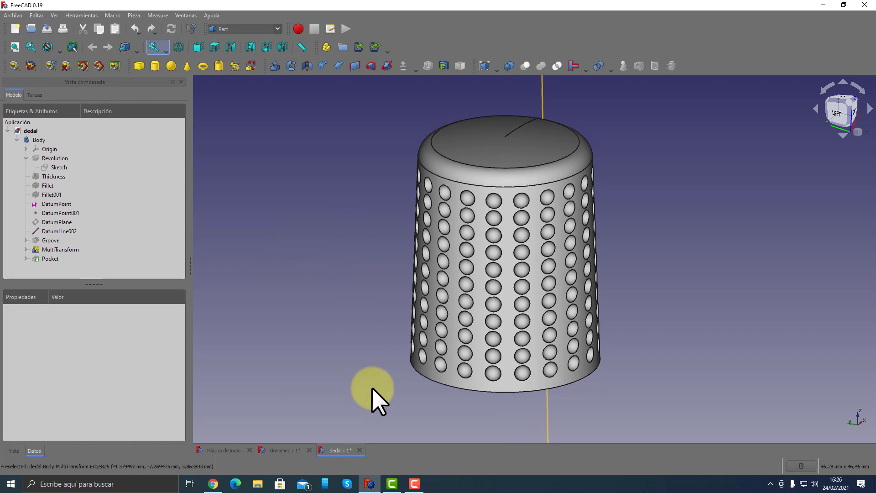
Close dedal without saving, then orbit the Unnamed thimble and select its Body.
click(358, 450)
click(450, 262)
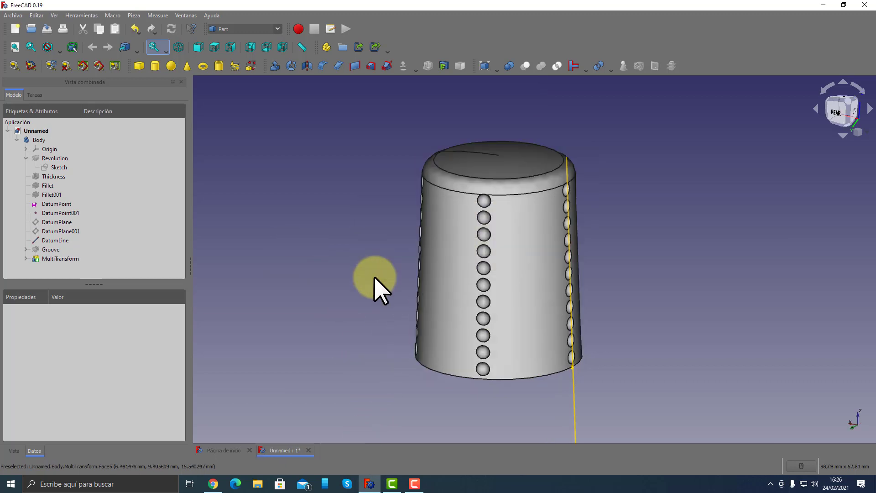
mouse_move(700, 254)
middle_down()
mouse_move(532, 301)
mouse_move(411, 297)
mouse_move(593, 201)
middle_up()
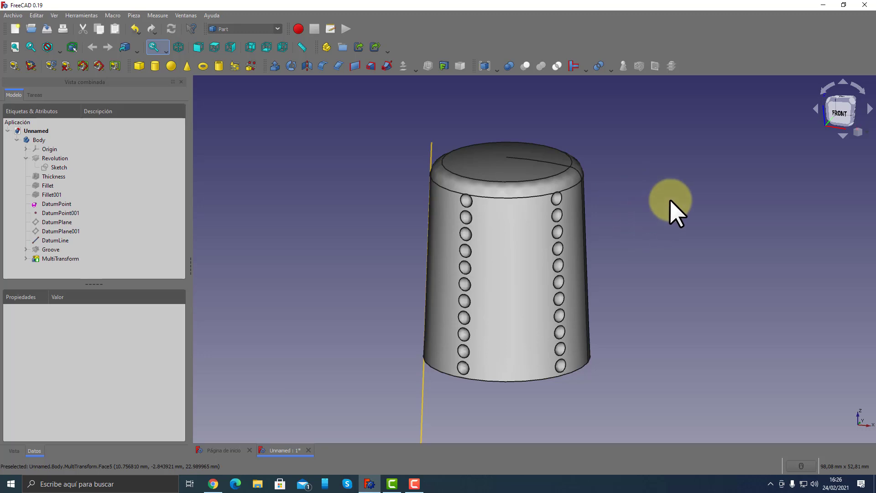
mouse_move(671, 206)
middle_down()
mouse_move(694, 183)
mouse_move(662, 205)
mouse_move(636, 200)
mouse_move(647, 96)
mouse_move(630, 205)
mouse_move(622, 198)
middle_up()
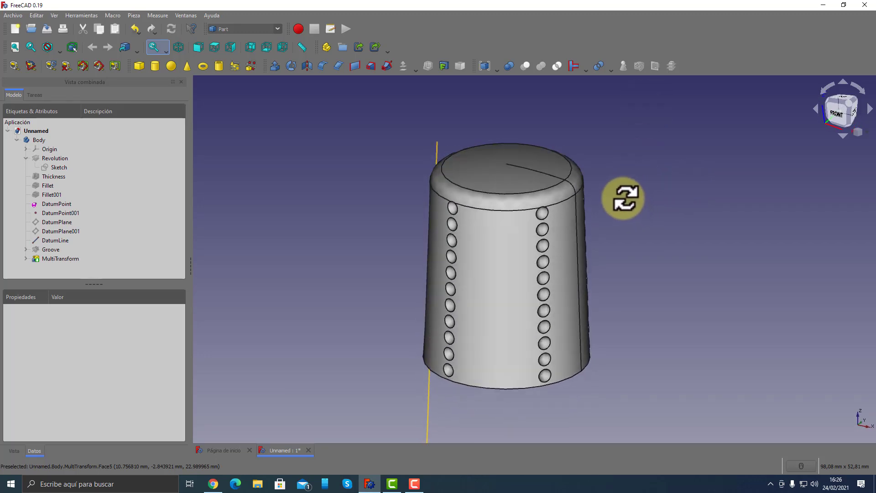
click(35, 140)
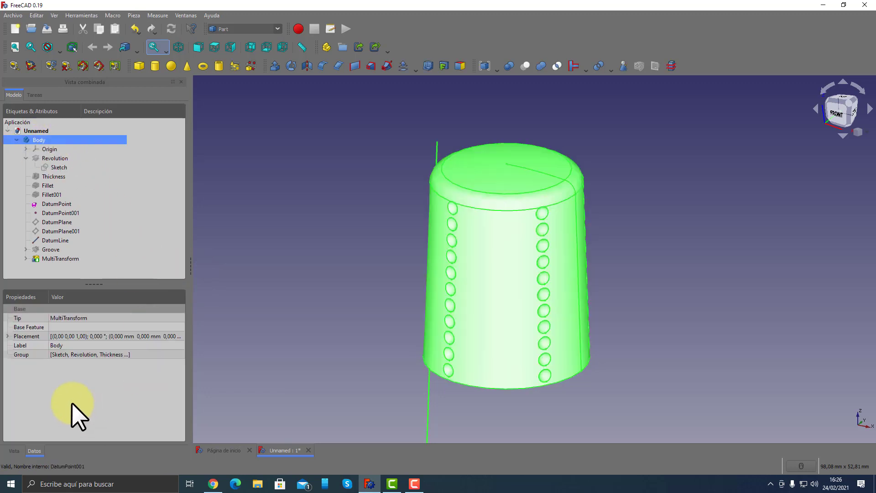
In the Body's View properties, set Deviation to 0,1, then deselect.
click(23, 448)
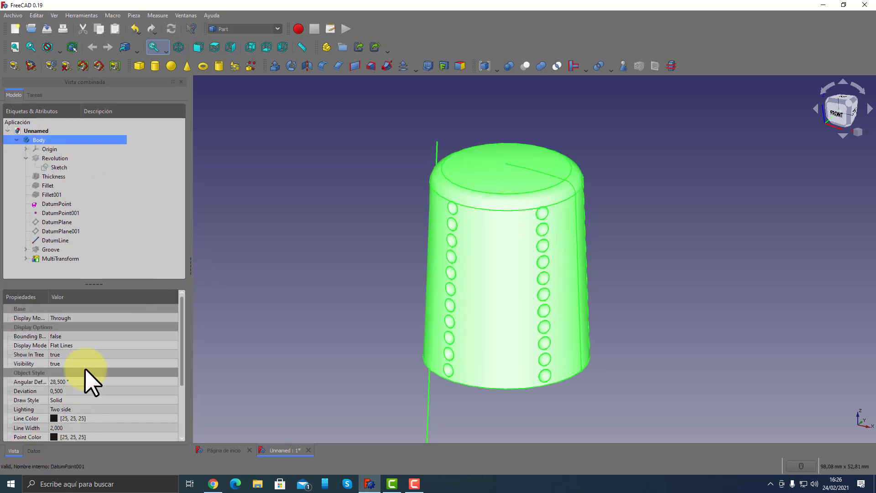
click(72, 390)
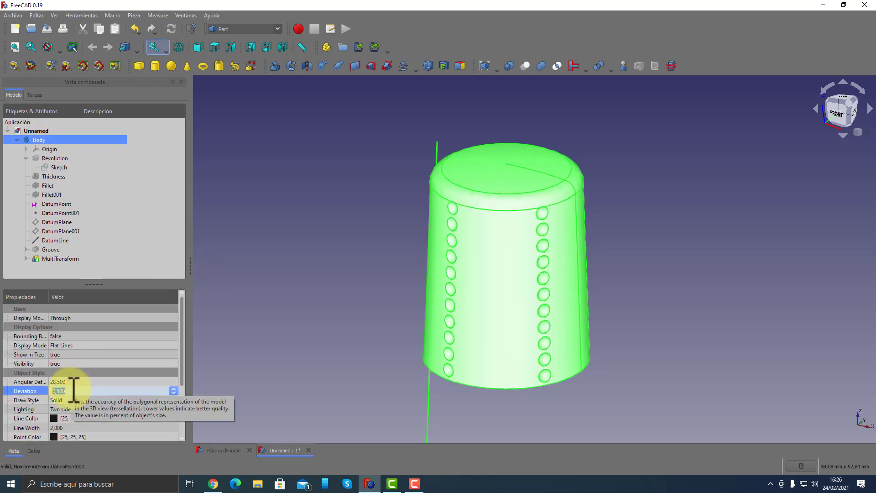
text(,1)
key(Return)
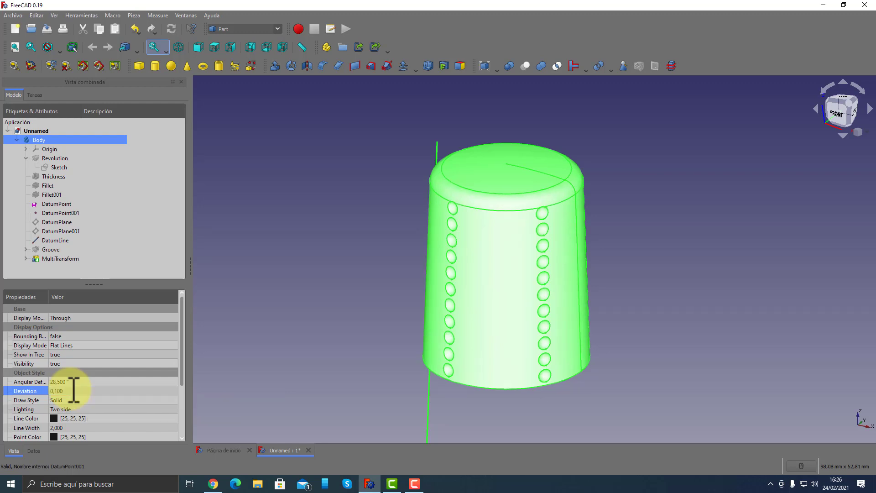
click(332, 312)
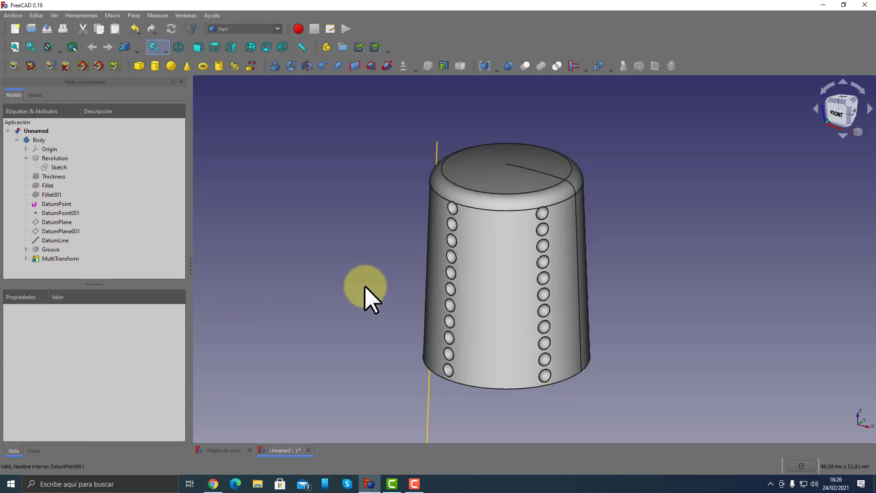
mouse_move(365, 286)
middle_down()
mouse_move(411, 270)
mouse_move(363, 280)
mouse_move(392, 290)
middle_up()
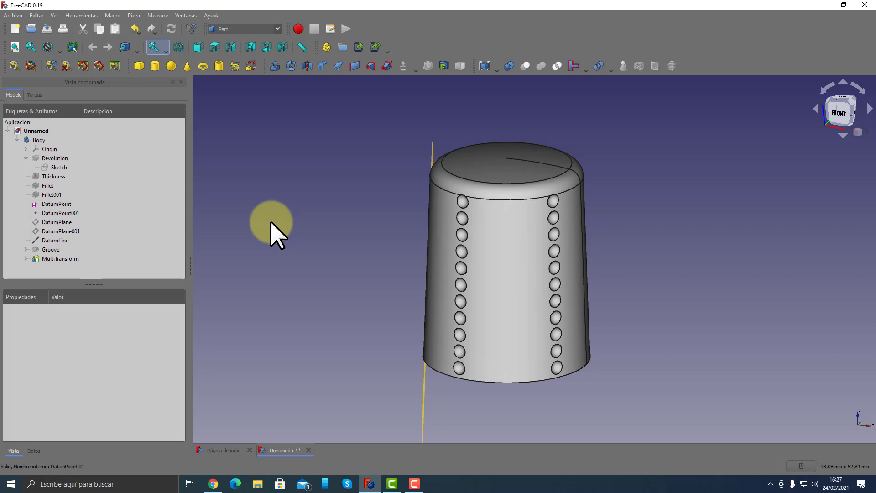
mouse_move(336, 338)
middle_down()
mouse_move(352, 247)
mouse_move(341, 328)
mouse_move(483, 339)
mouse_move(679, 332)
mouse_move(386, 362)
mouse_move(290, 364)
mouse_move(271, 355)
middle_up()
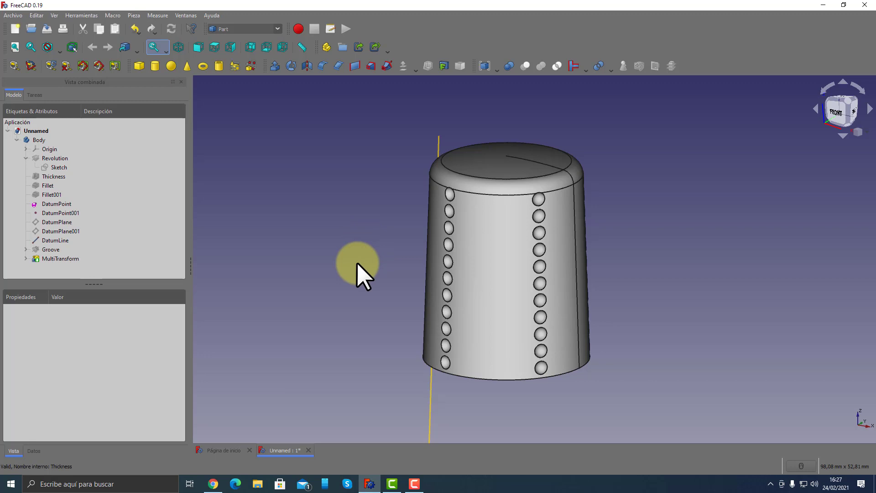
mouse_move(841, 319)
middle_down()
mouse_move(583, 329)
mouse_move(617, 254)
mouse_move(661, 239)
mouse_move(843, 362)
mouse_move(751, 332)
mouse_move(711, 223)
mouse_move(667, 344)
mouse_move(690, 214)
mouse_move(670, 307)
middle_up()
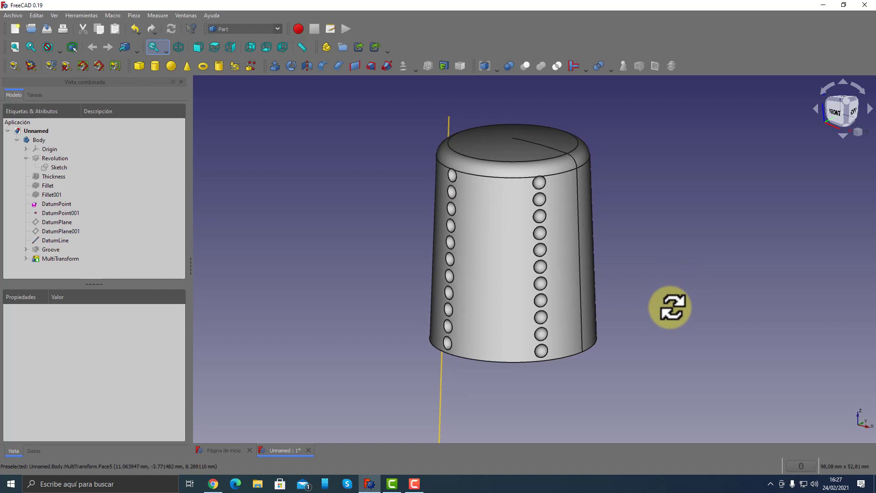
mouse_move(670, 307)
middle_down()
mouse_move(659, 358)
mouse_move(669, 307)
middle_up()
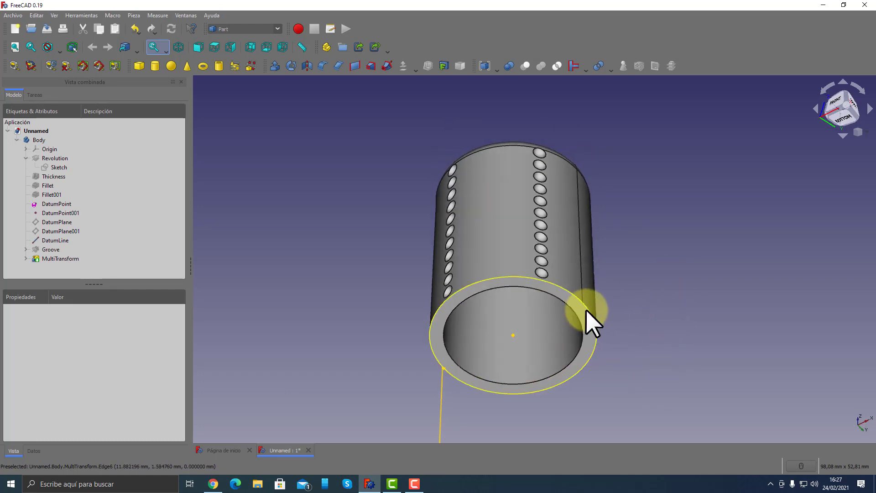
middle_drag(664, 250, 669, 327)
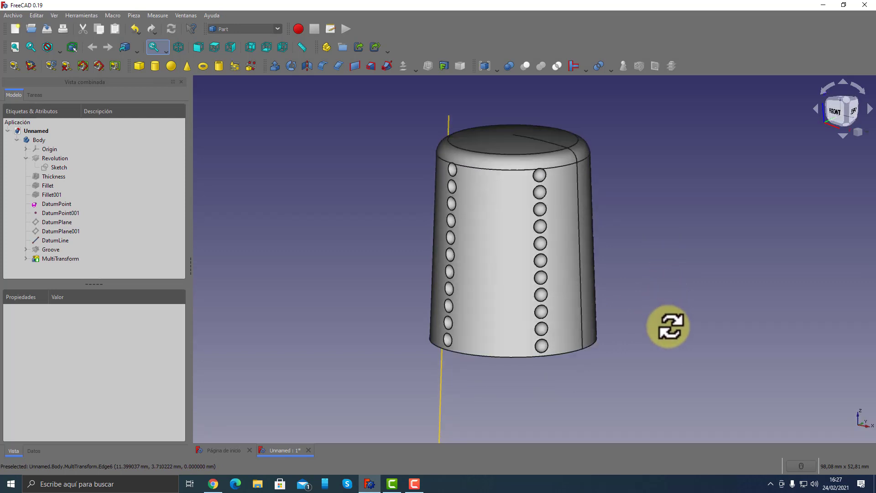
mouse_move(753, 339)
middle_down()
mouse_move(674, 266)
mouse_move(701, 271)
middle_up()
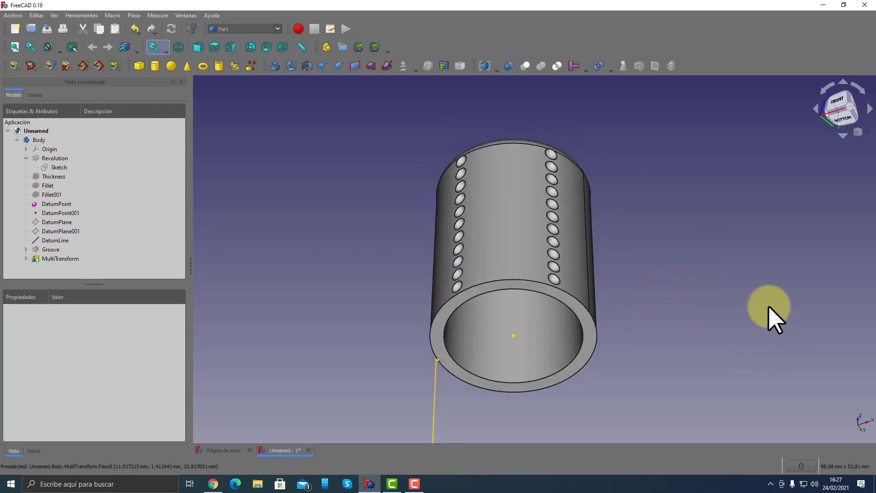
mouse_move(734, 238)
middle_down()
mouse_move(680, 337)
mouse_move(582, 280)
mouse_move(591, 243)
mouse_move(689, 358)
mouse_move(704, 341)
mouse_move(701, 330)
mouse_move(734, 331)
middle_up()
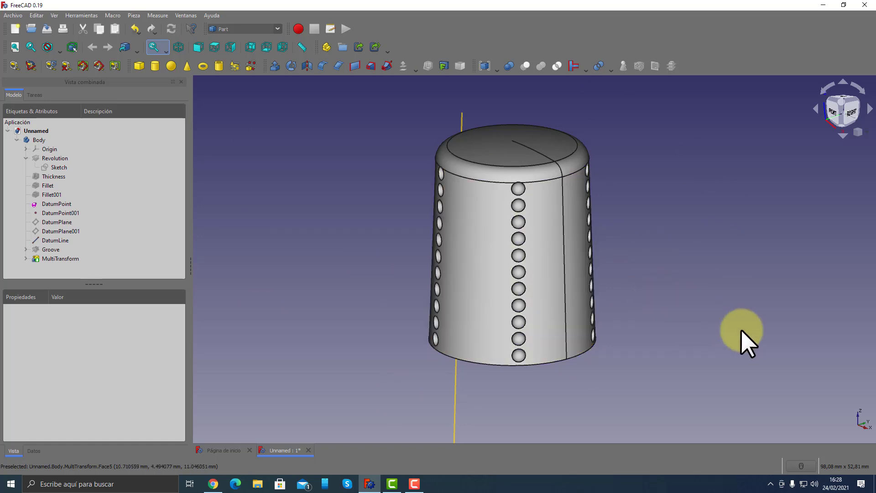
mouse_move(740, 342)
middle_down()
mouse_move(716, 365)
mouse_move(630, 401)
middle_up()
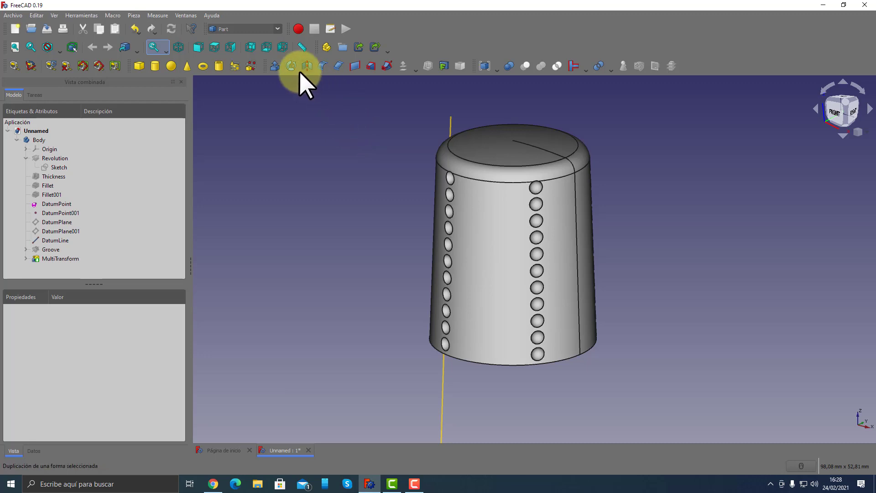
Select Part Design from the toolbar's workbench dropdown.
click(276, 29)
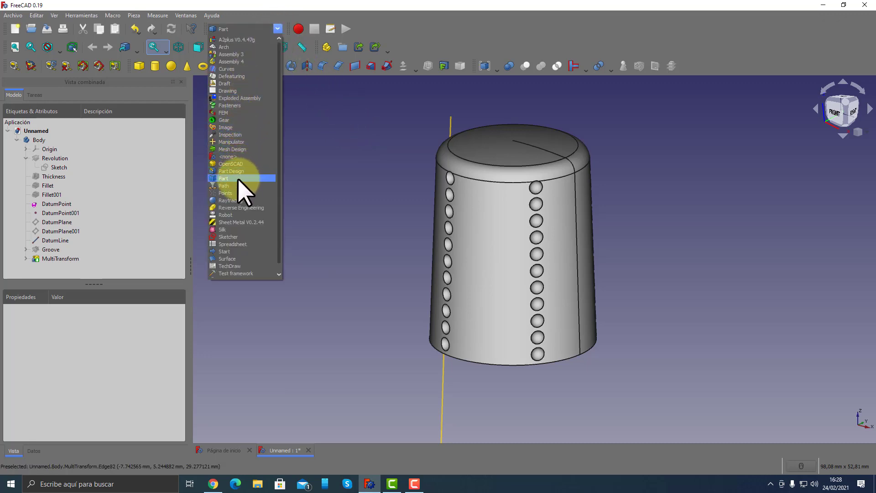
click(238, 179)
click(277, 29)
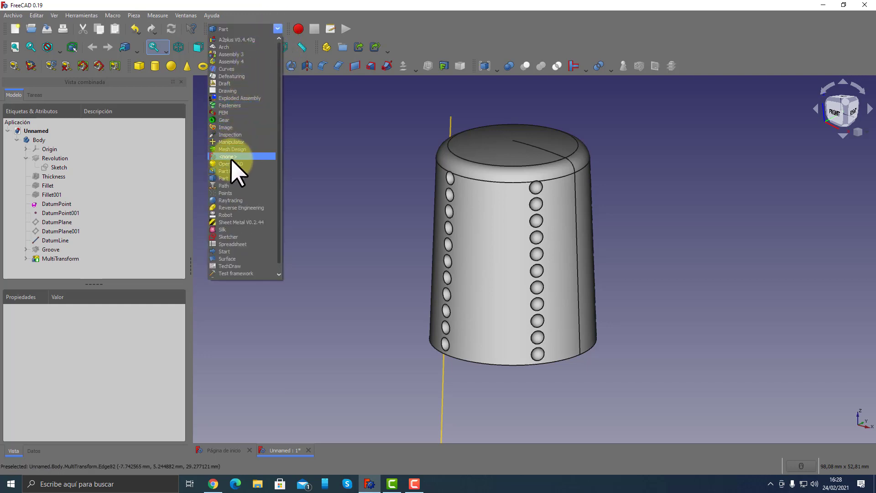
click(229, 172)
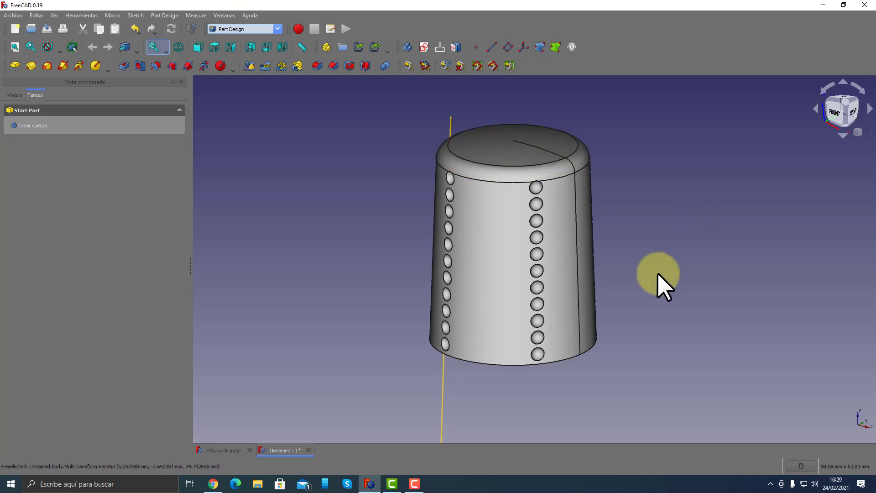
mouse_move(659, 283)
middle_down()
mouse_move(779, 276)
mouse_move(735, 161)
mouse_move(680, 227)
mouse_move(611, 268)
mouse_move(509, 263)
middle_up()
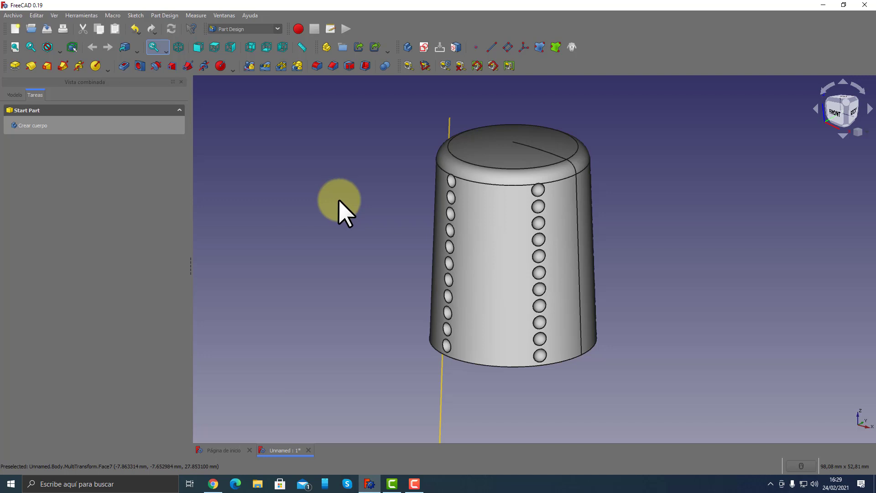
middle_drag(517, 205, 759, 170)
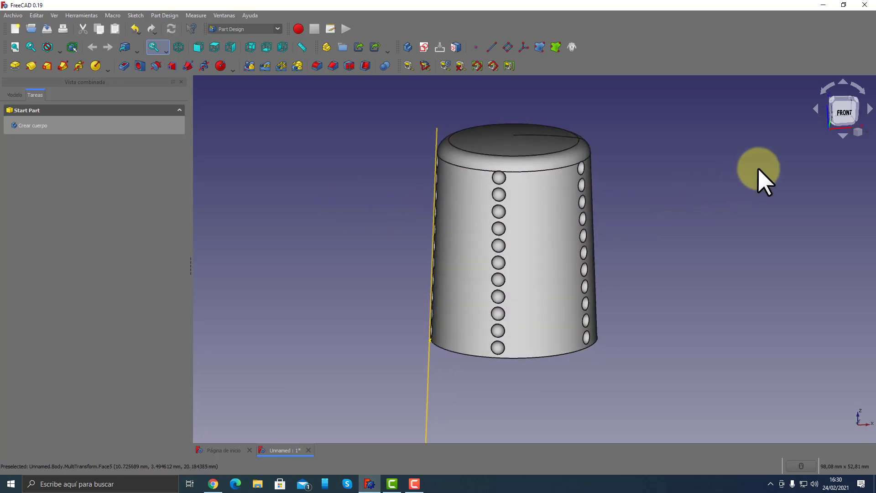
click(843, 112)
scroll(513, 122, up, 3)
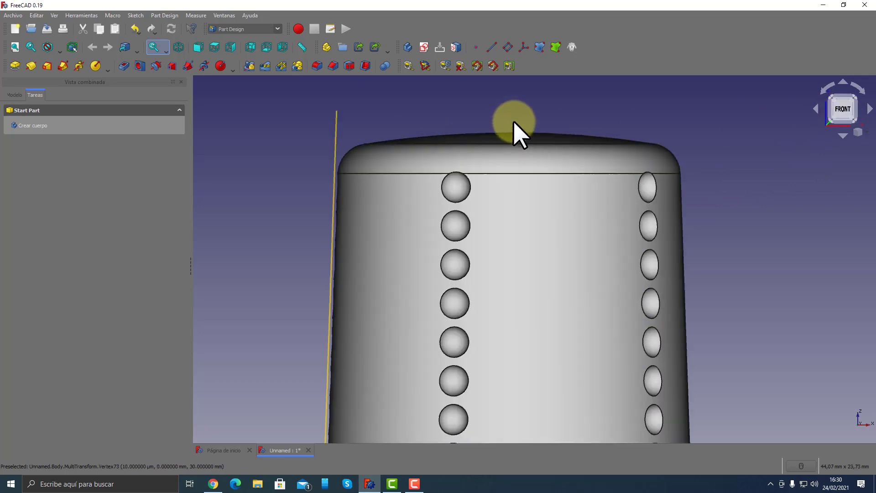
scroll(514, 121, up, 3)
scroll(513, 125, up, 3)
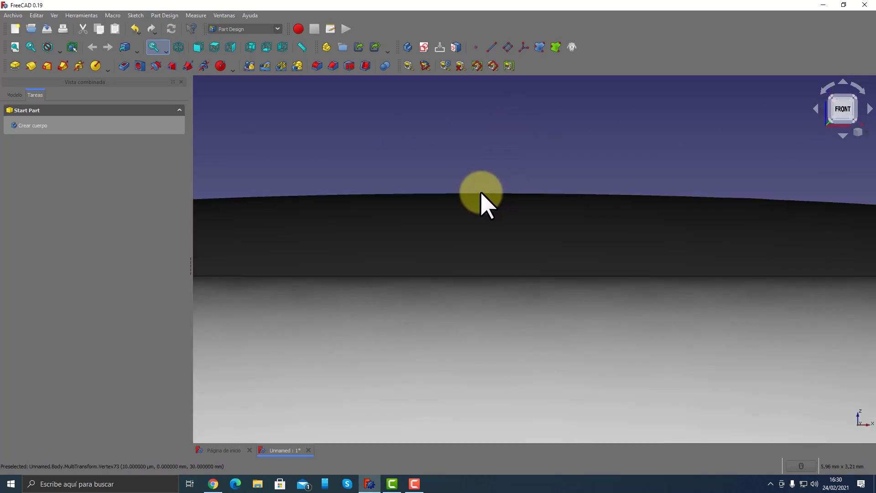
scroll(482, 196, up, 5)
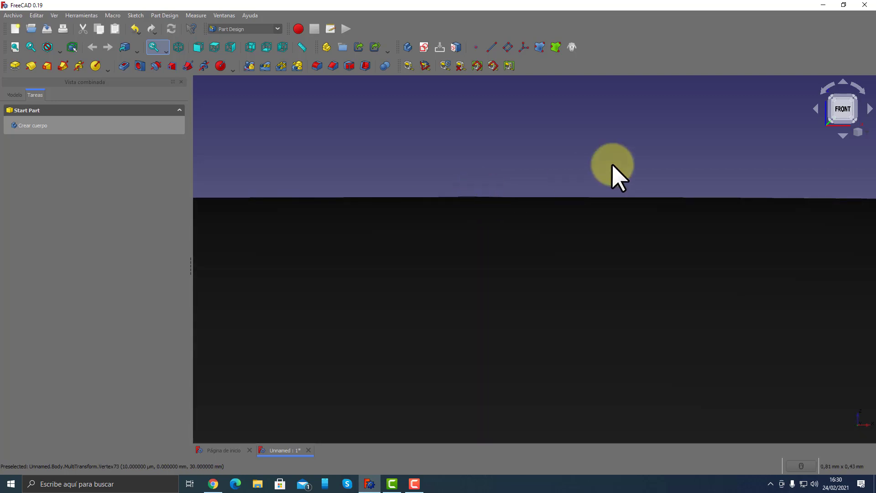
scroll(612, 163, down, 5)
scroll(612, 163, down, 5)
scroll(612, 164, down, 5)
mouse_move(632, 181)
middle_down()
mouse_move(611, 207)
mouse_move(604, 182)
middle_up()
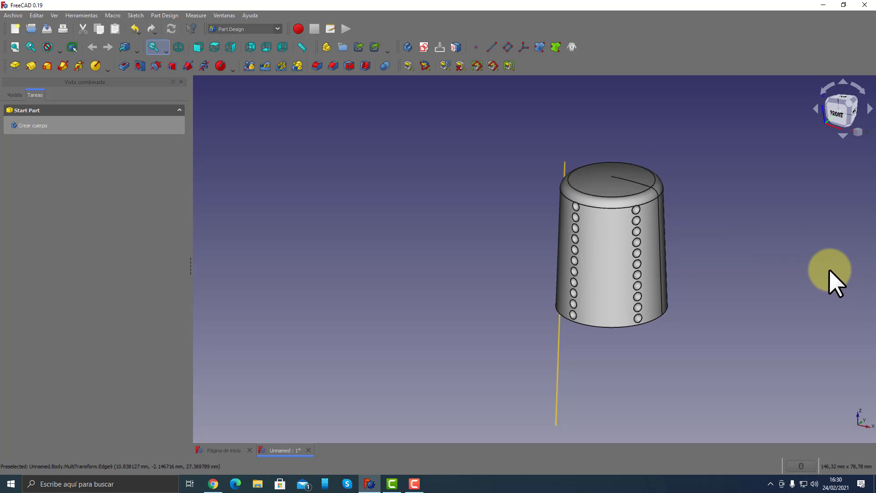
mouse_move(728, 254)
middle_down()
mouse_move(636, 284)
mouse_move(637, 266)
mouse_move(635, 322)
mouse_move(623, 317)
middle_up()
scroll(635, 322, up, 2)
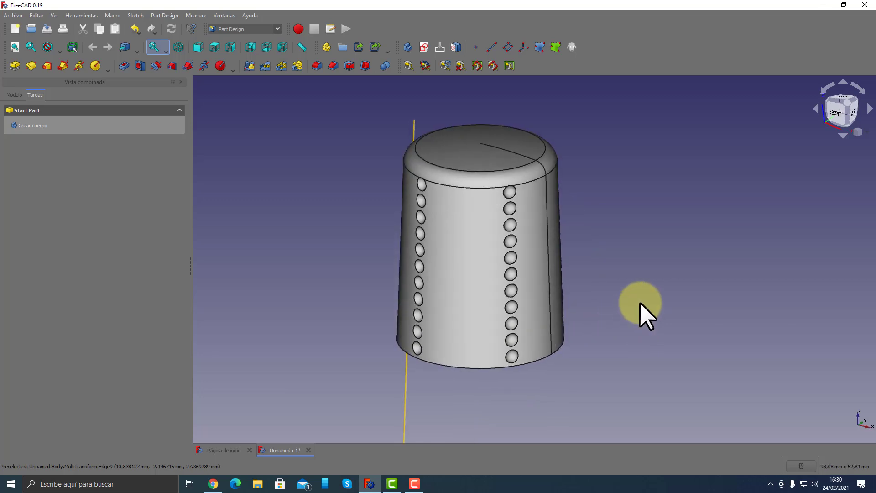